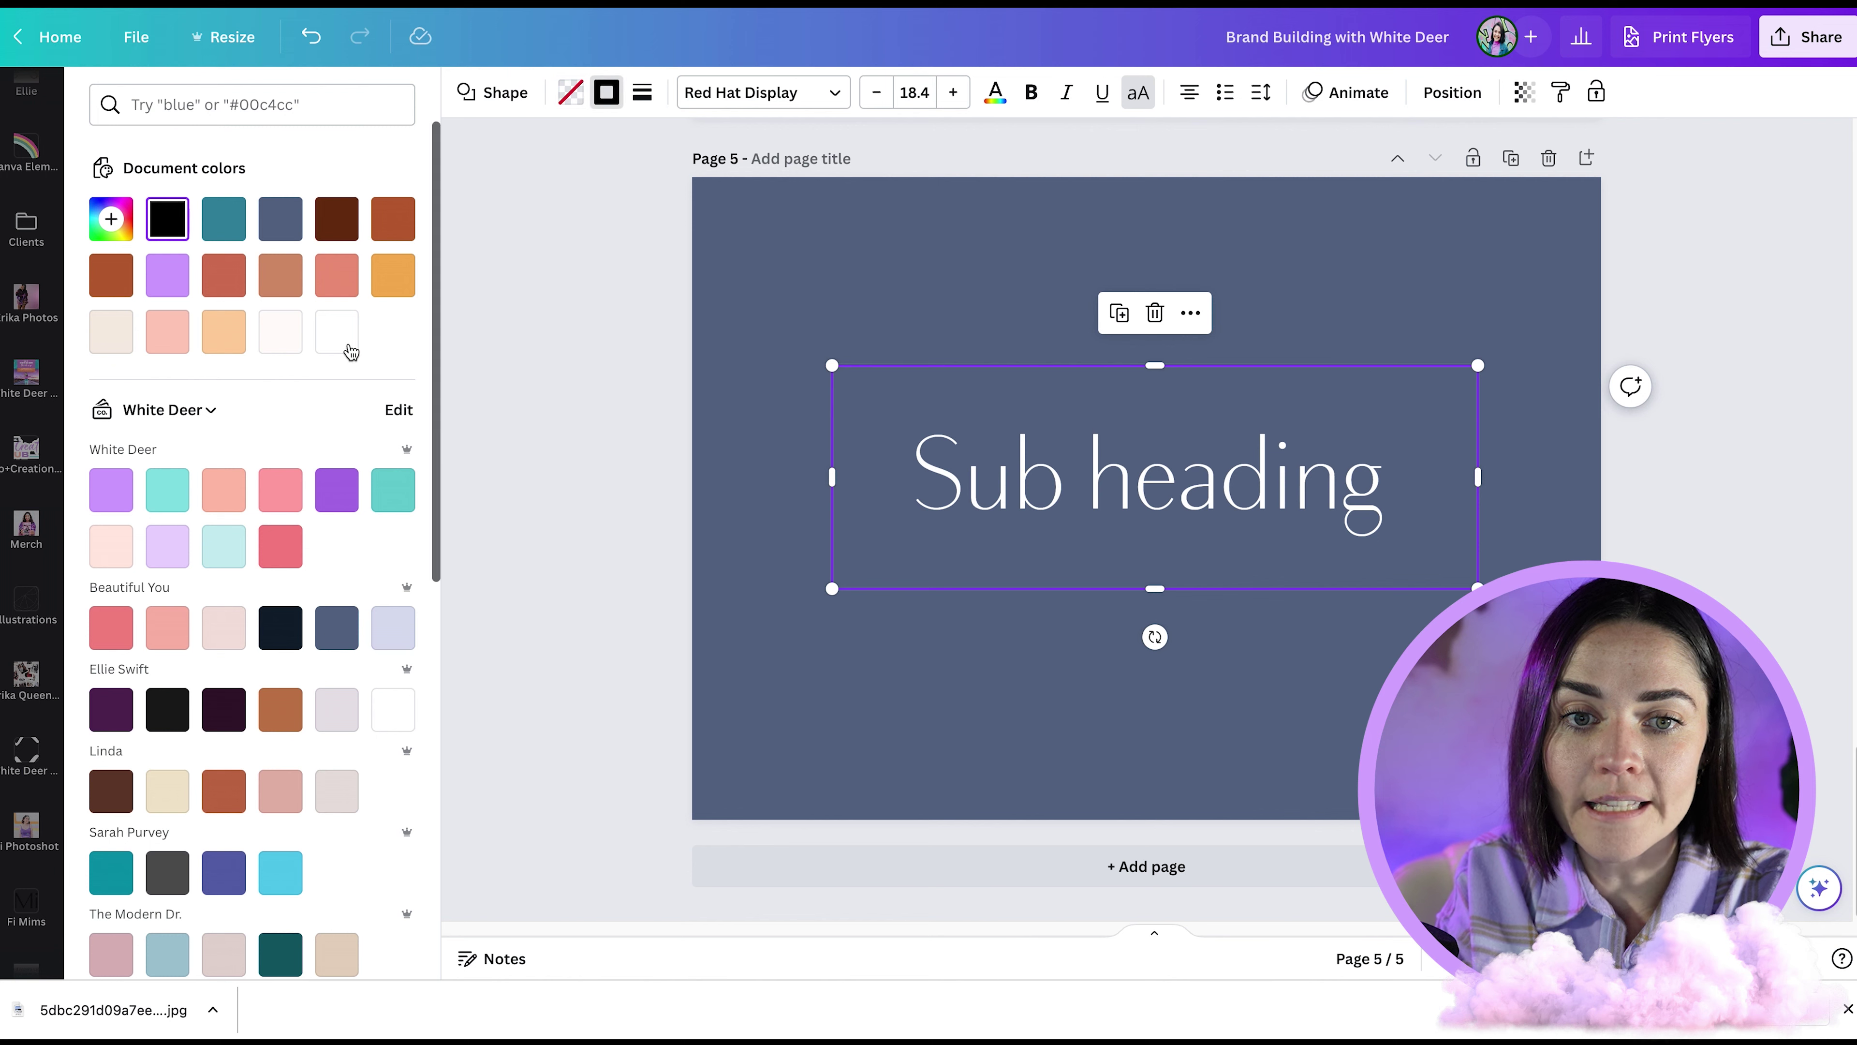
Step: Make the Sub heading text on page 5 white
left_click(554, 375)
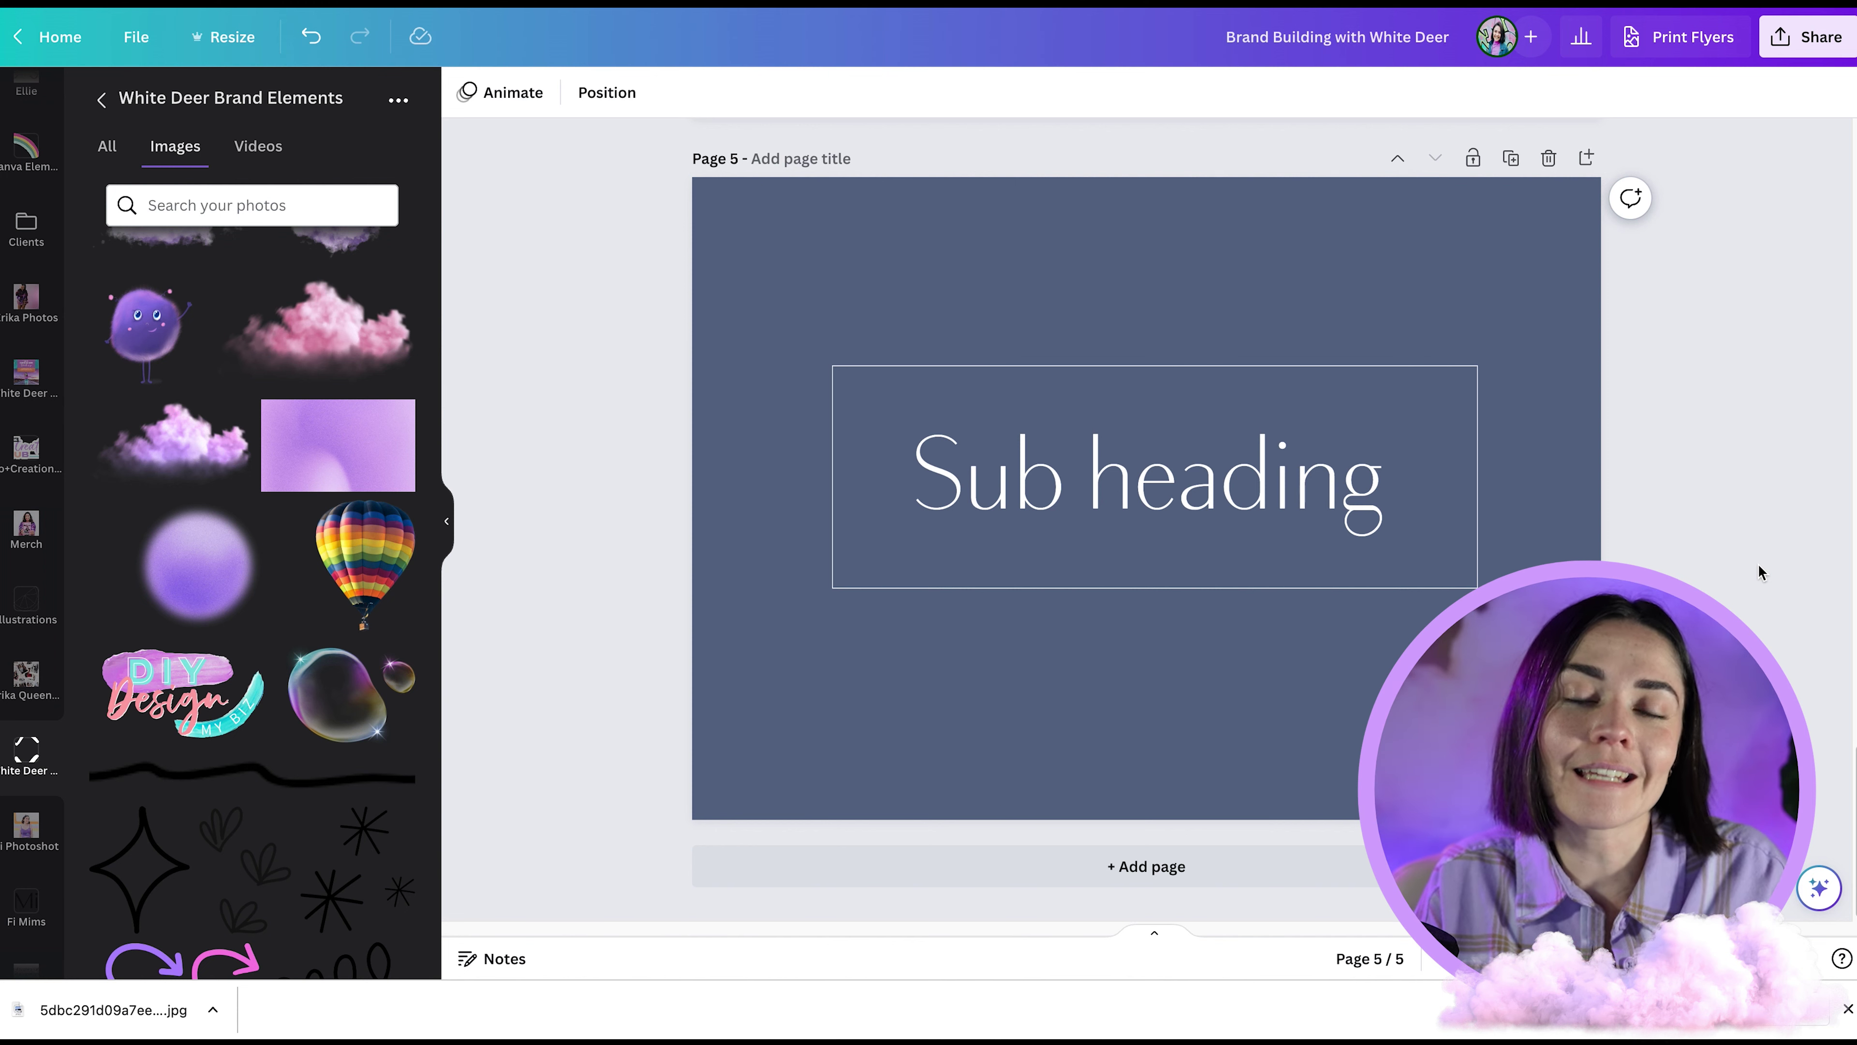
scroll(1757, 564, "up", 2)
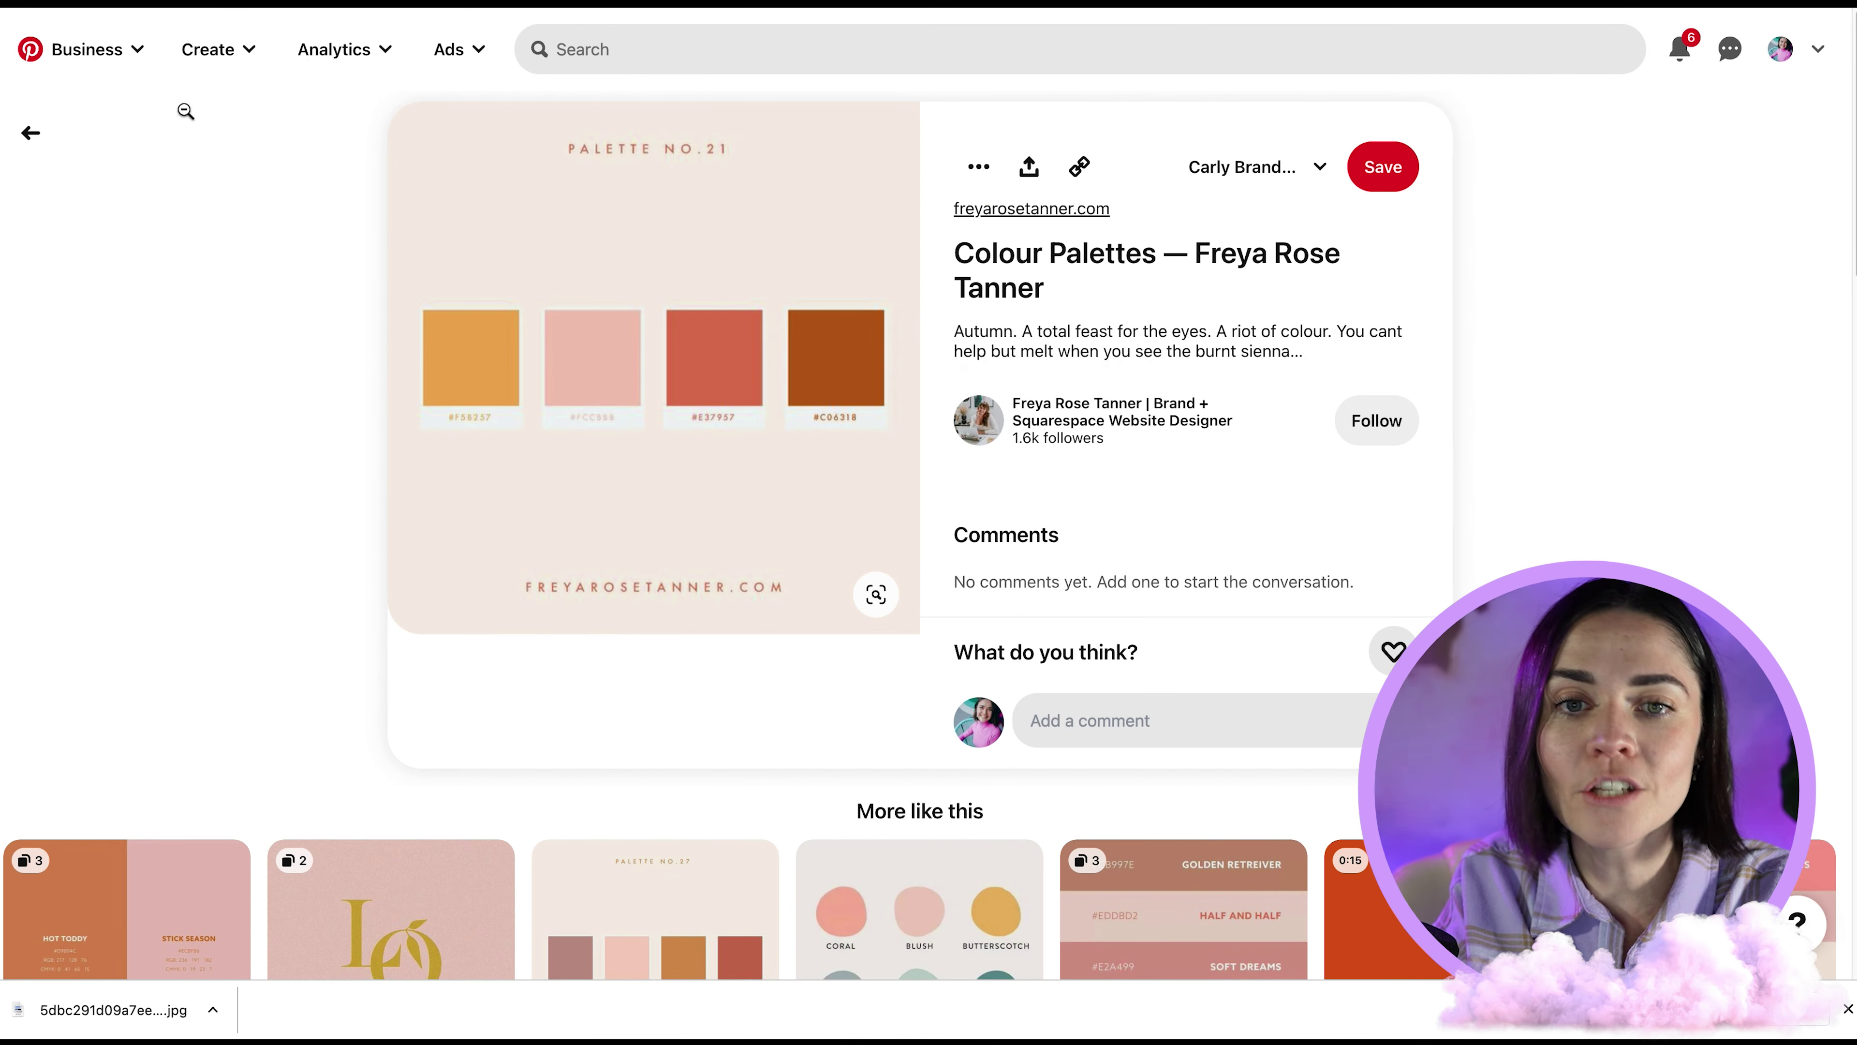
Step: Search Pinterest for 'warm graphic design' and browse the results
left_click(647, 49)
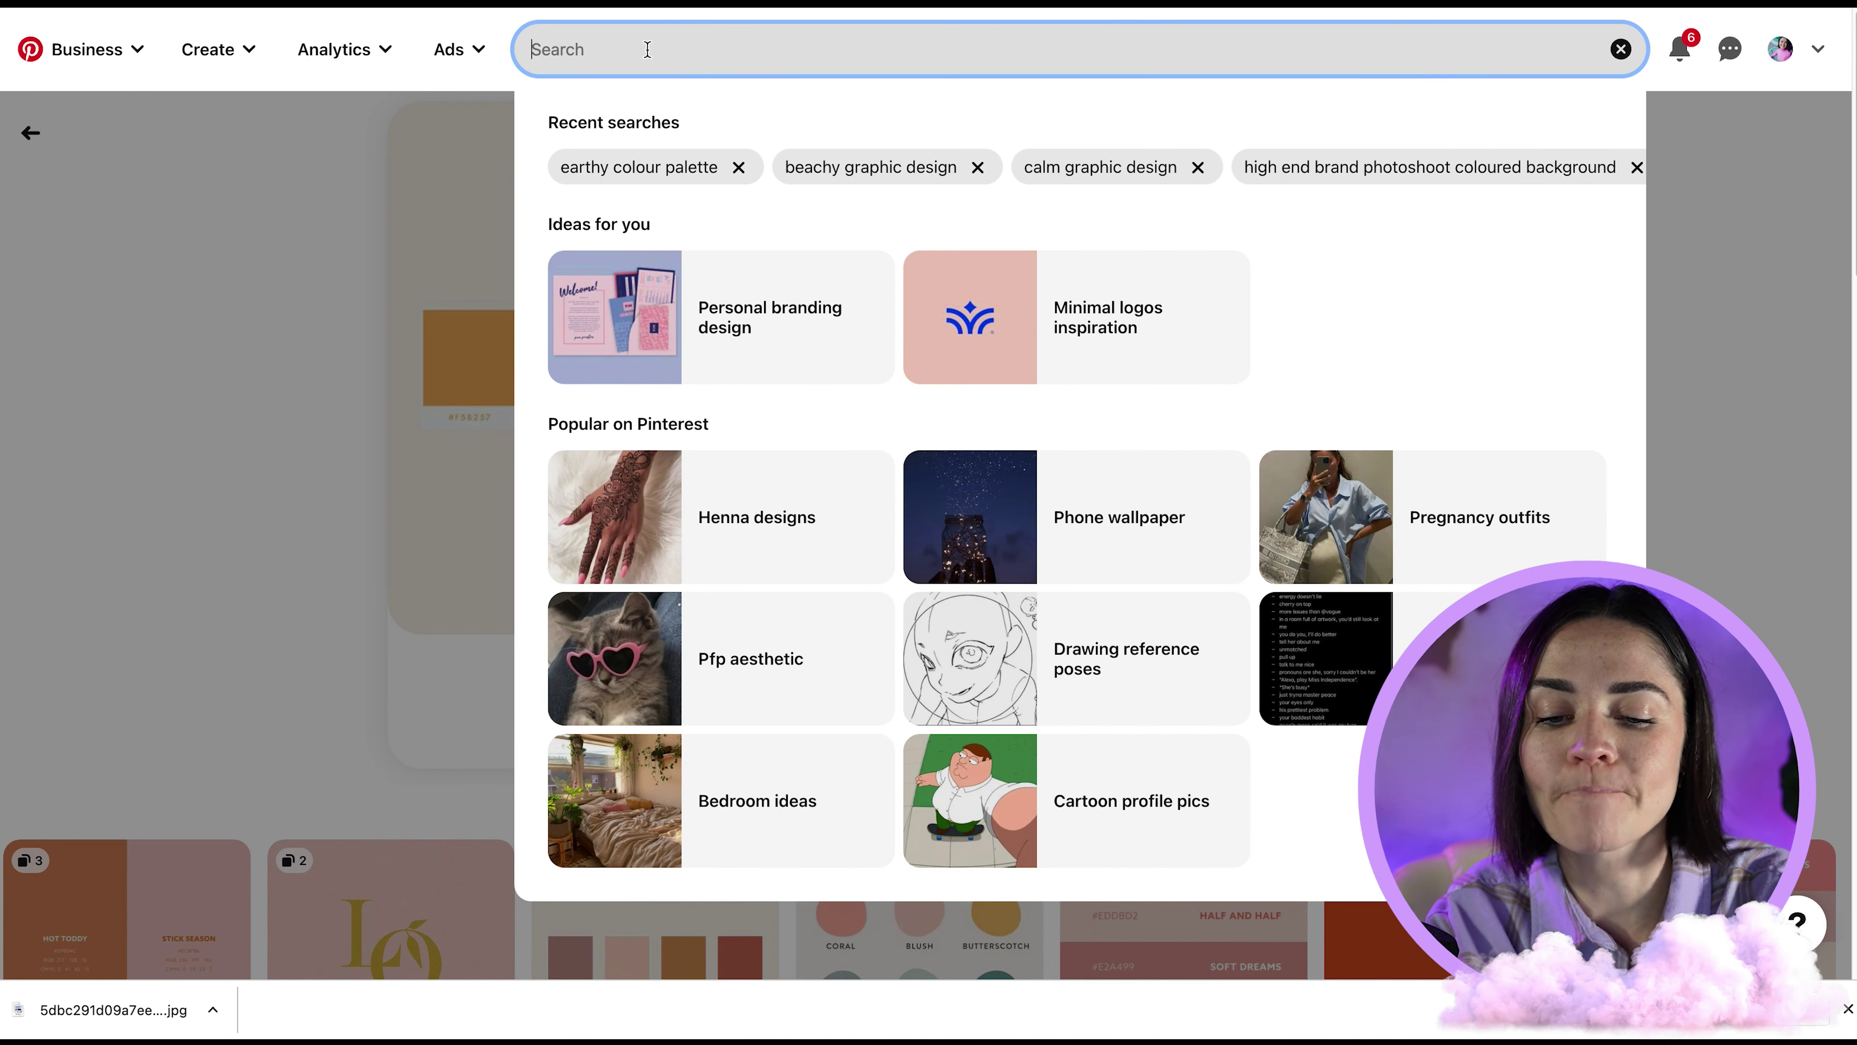
type("warm graphic design")
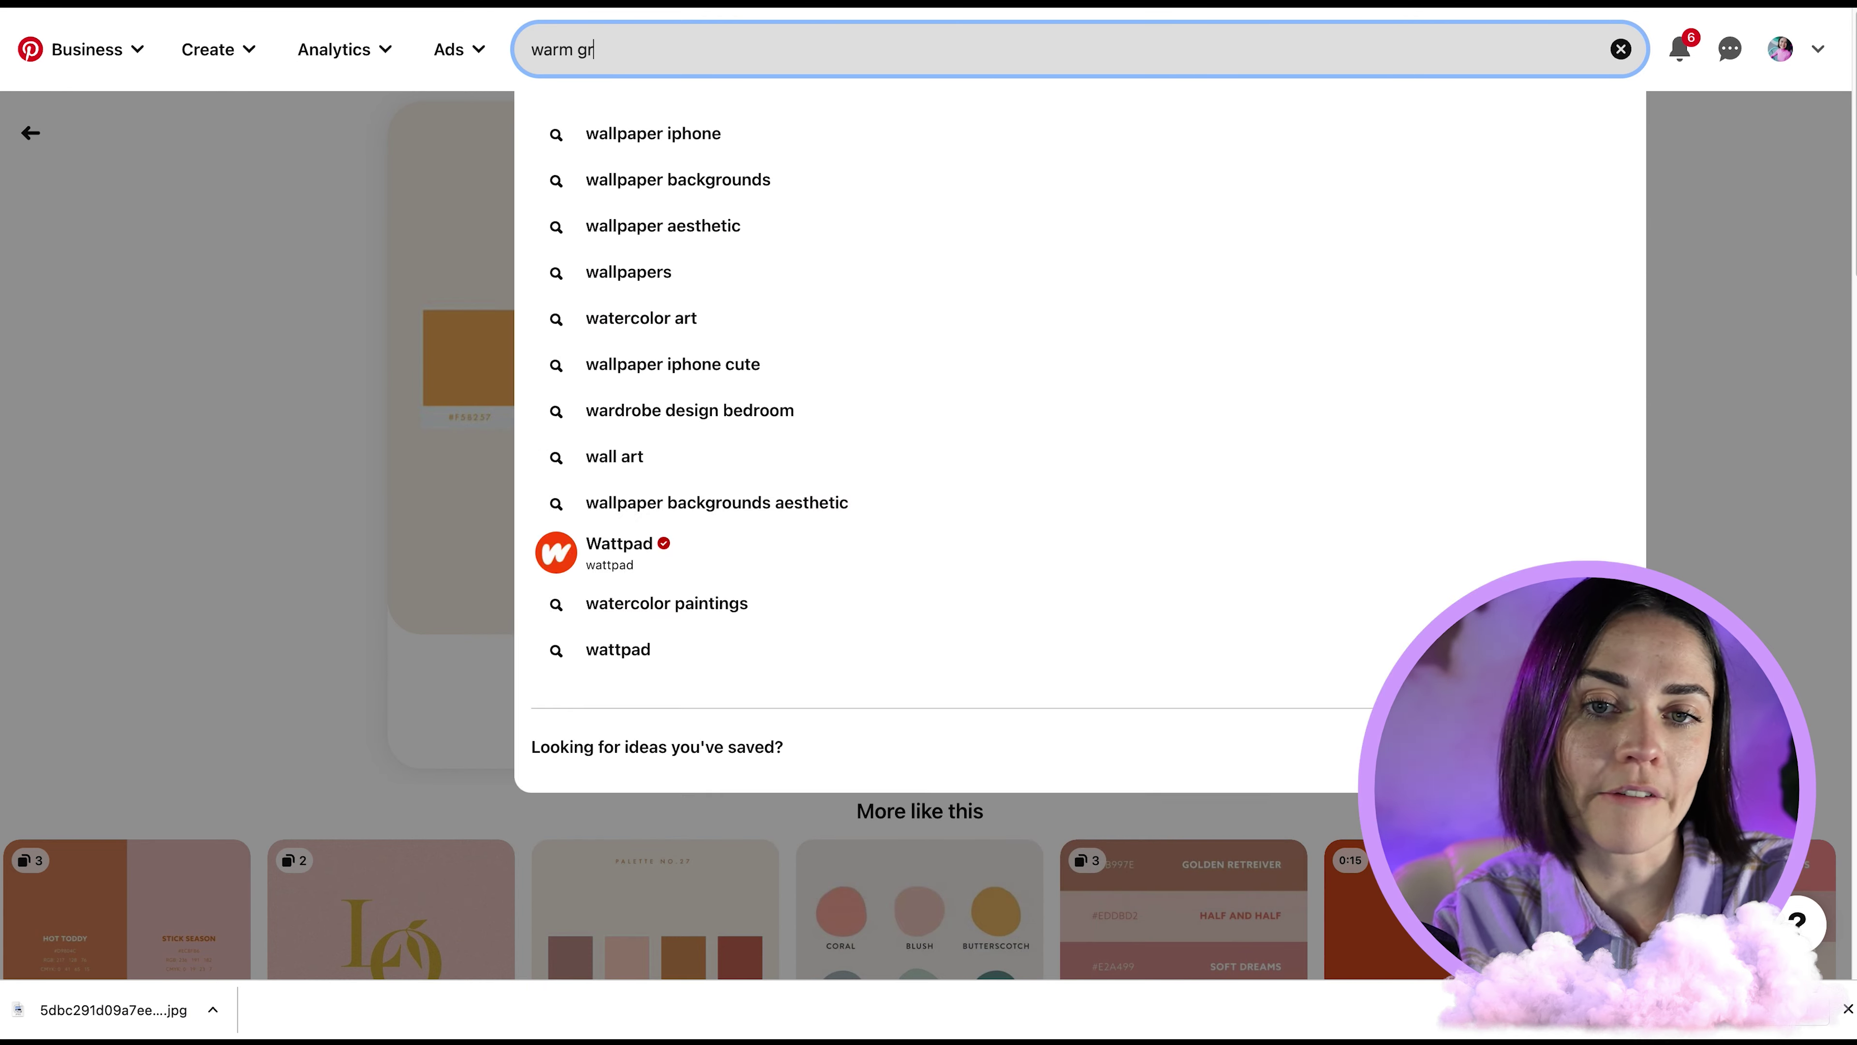
key("Return")
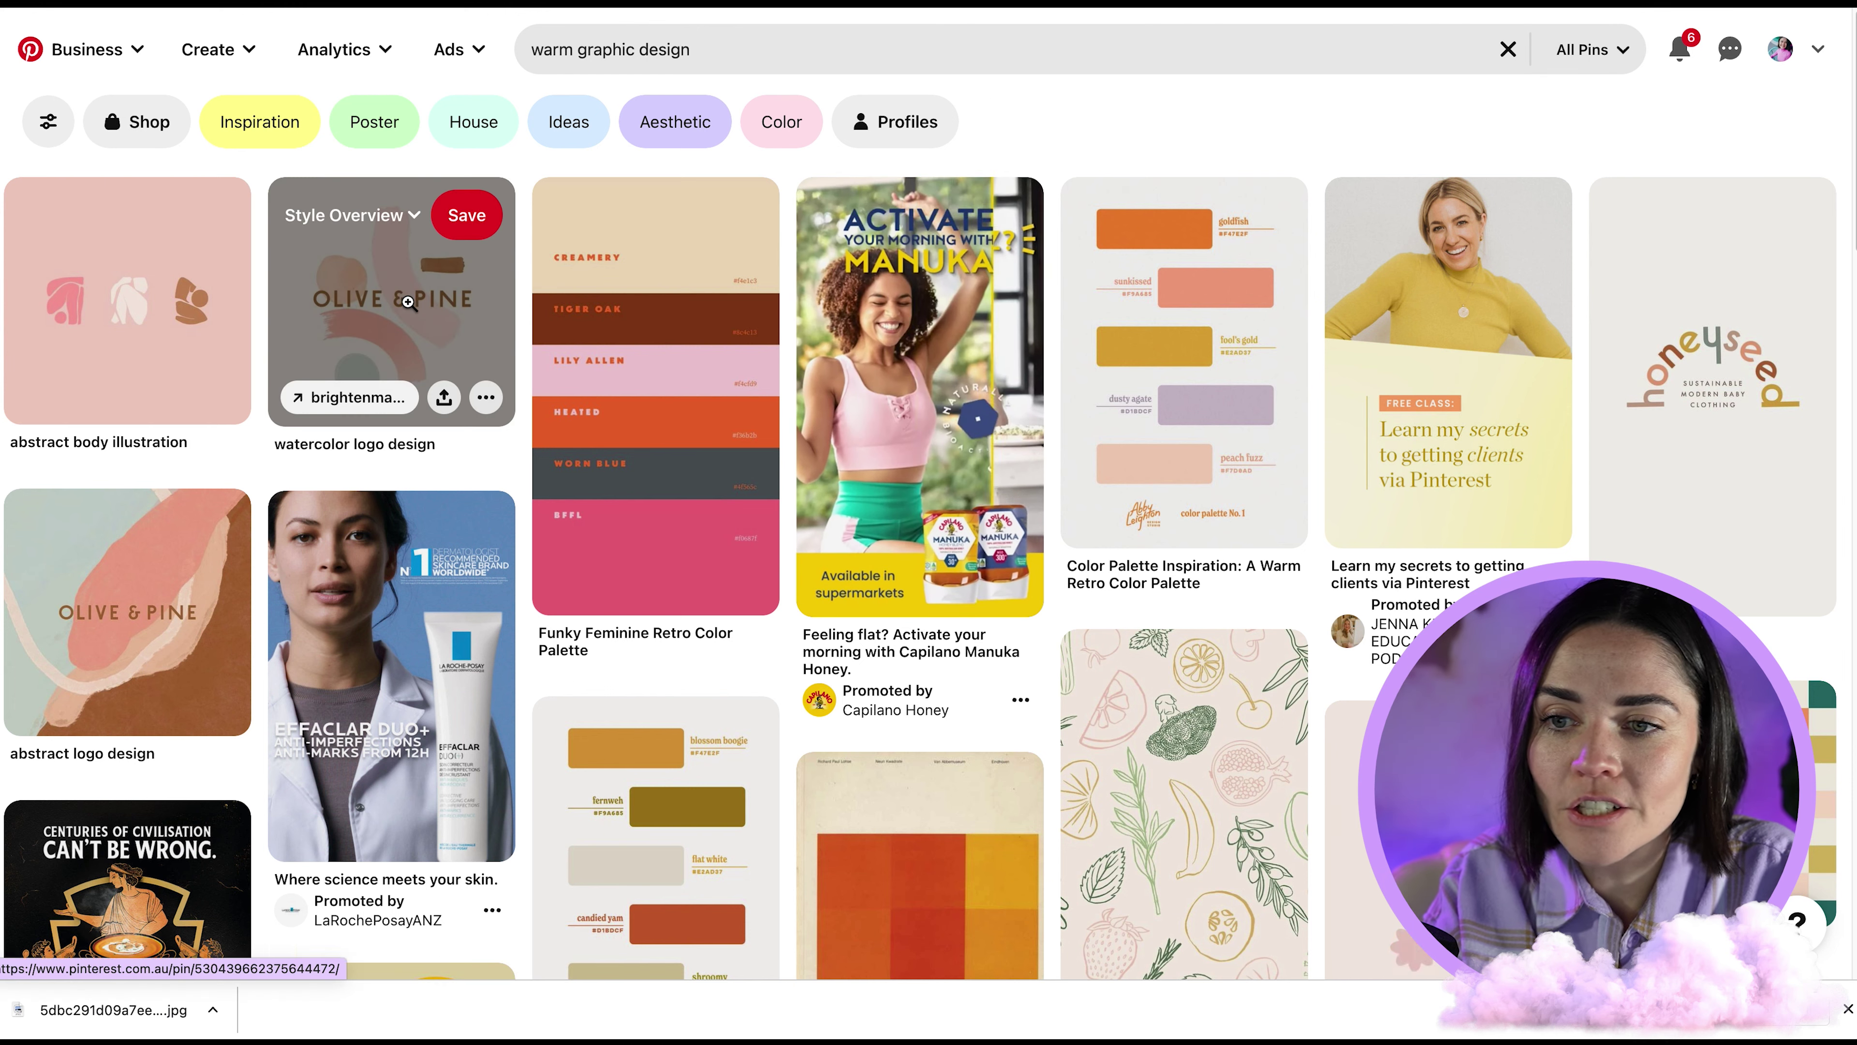
scroll(343, 333, "down", 5)
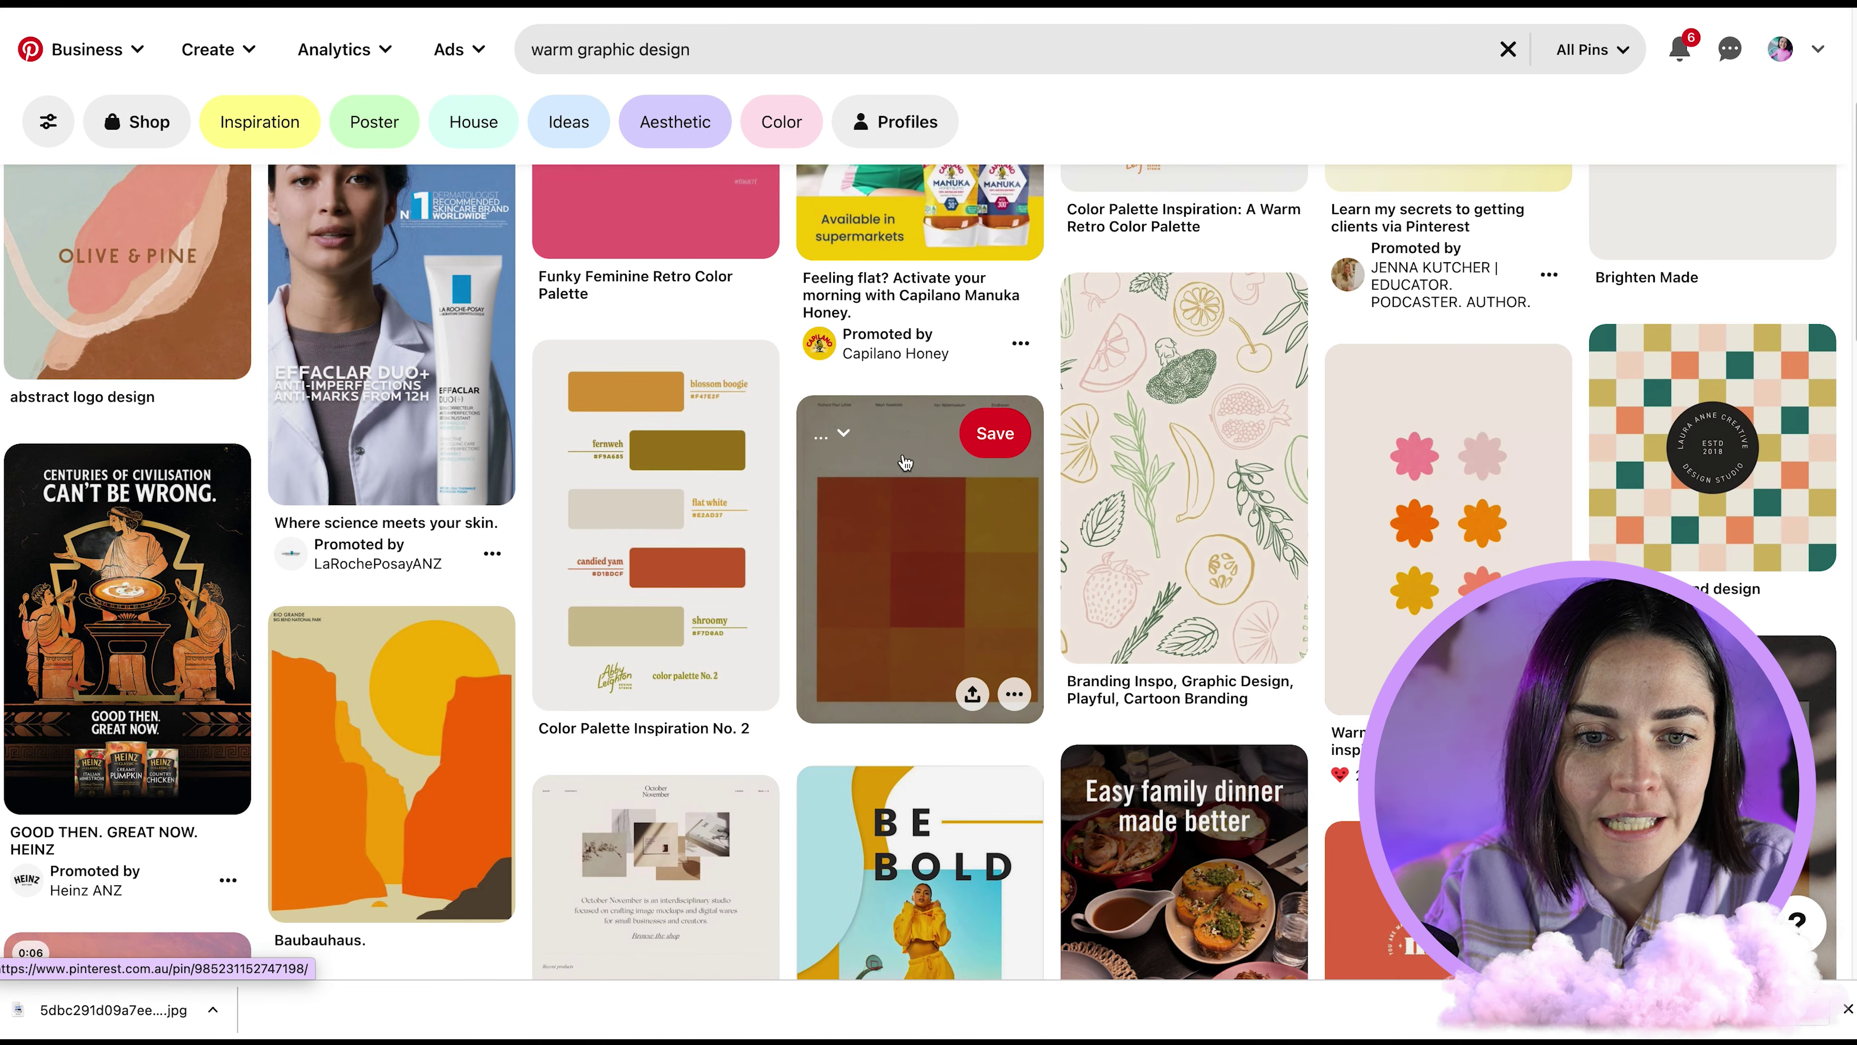
scroll(926, 454, "down", 6)
scroll(926, 439, "down", 4)
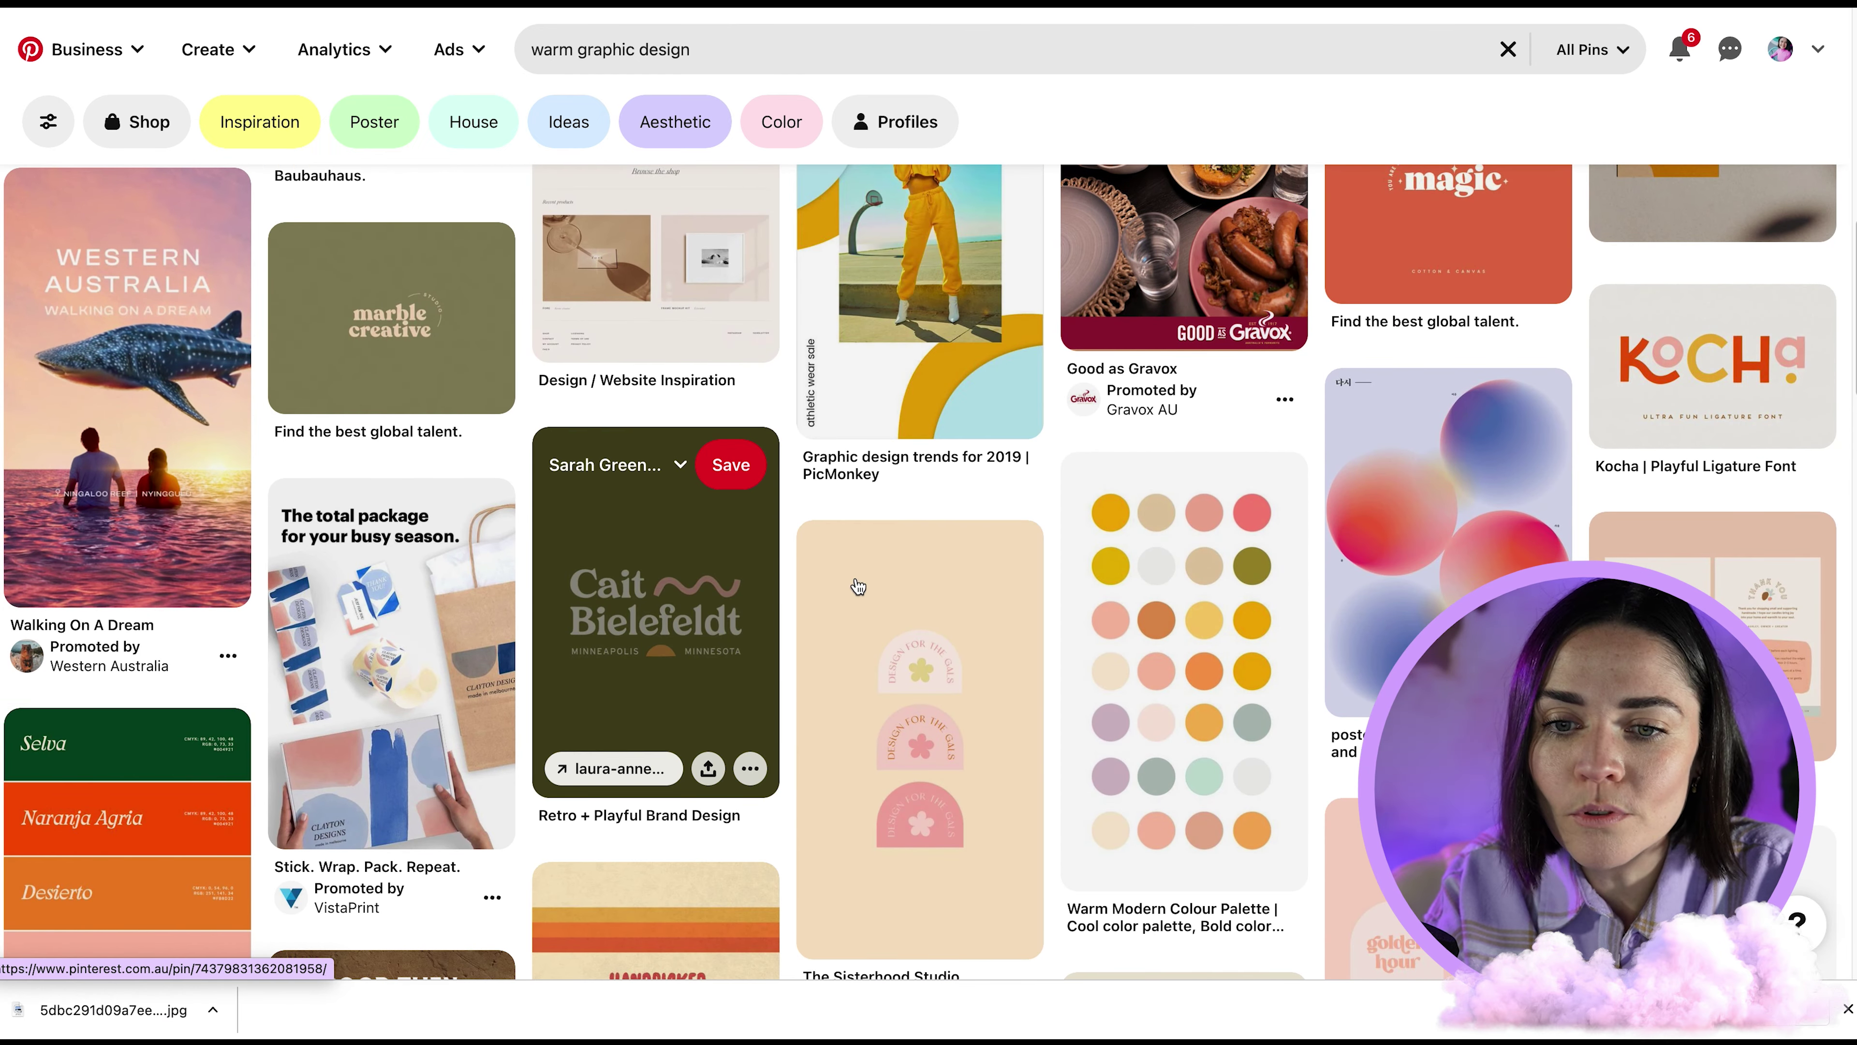
scroll(858, 586, "down", 7)
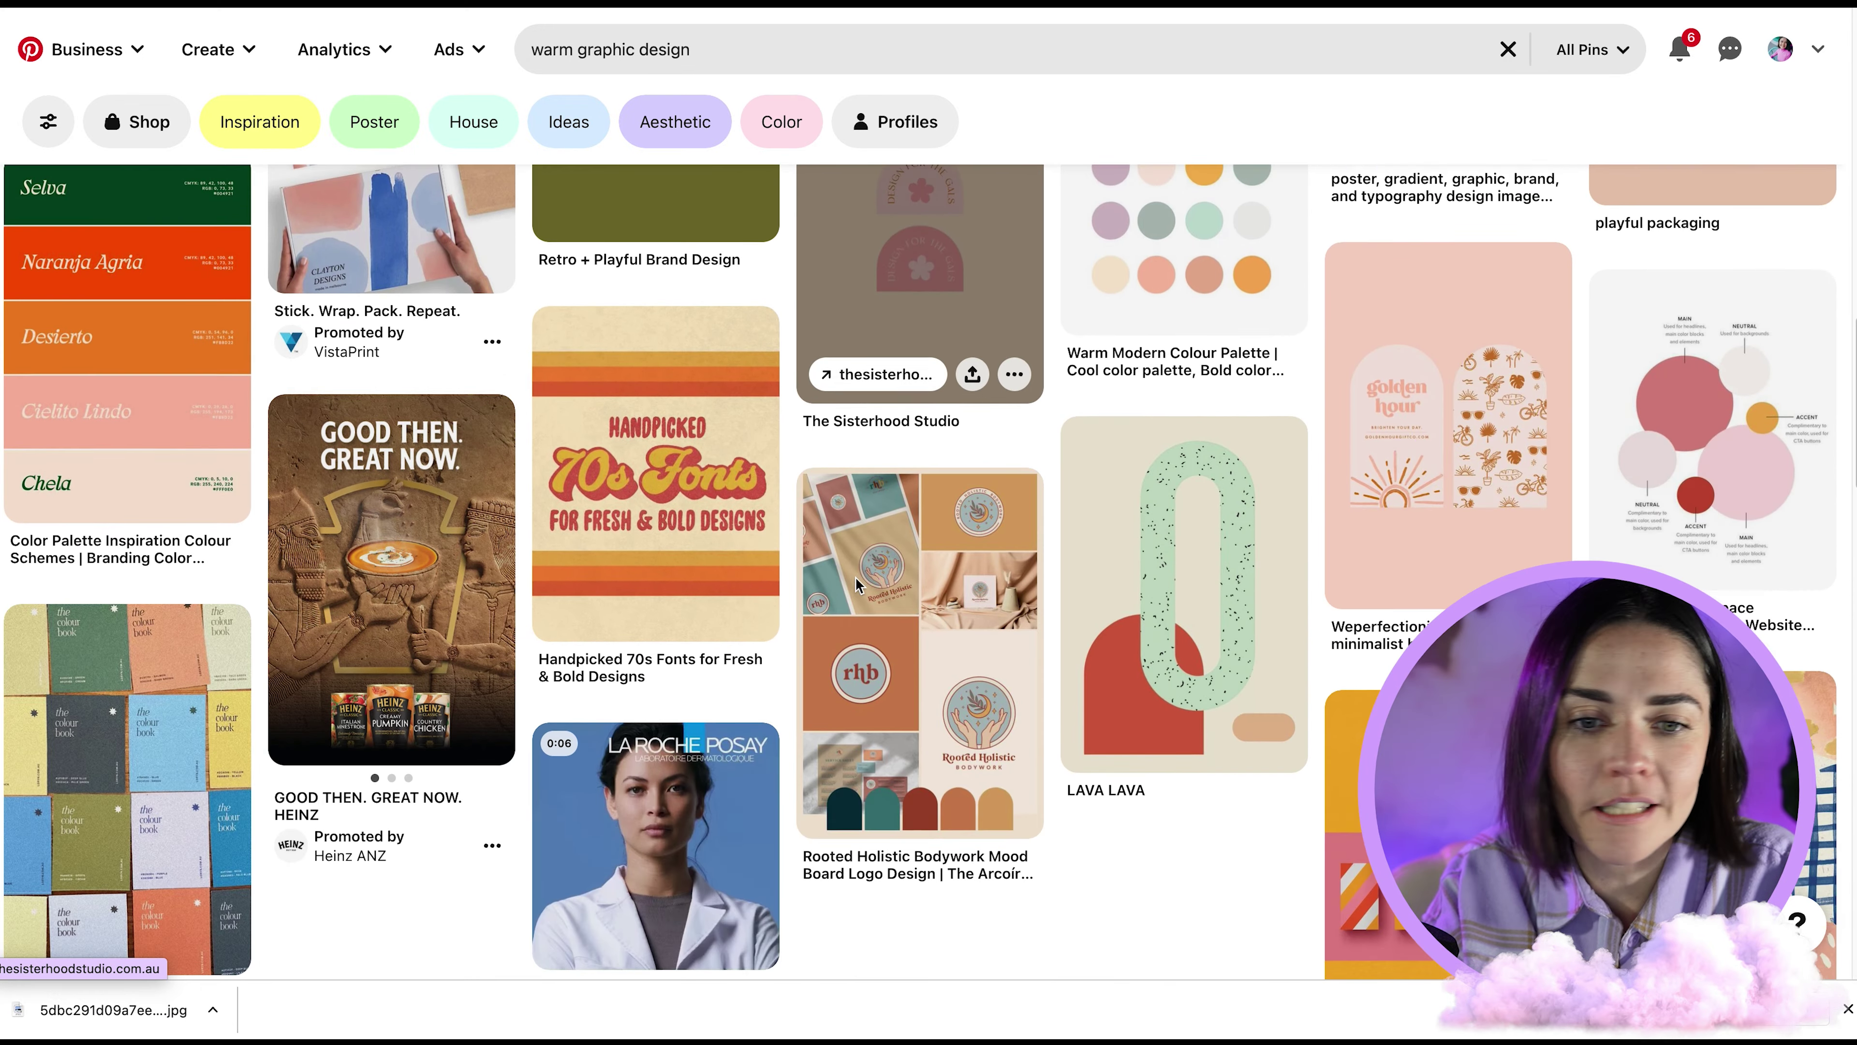
scroll(857, 585, "down", 2)
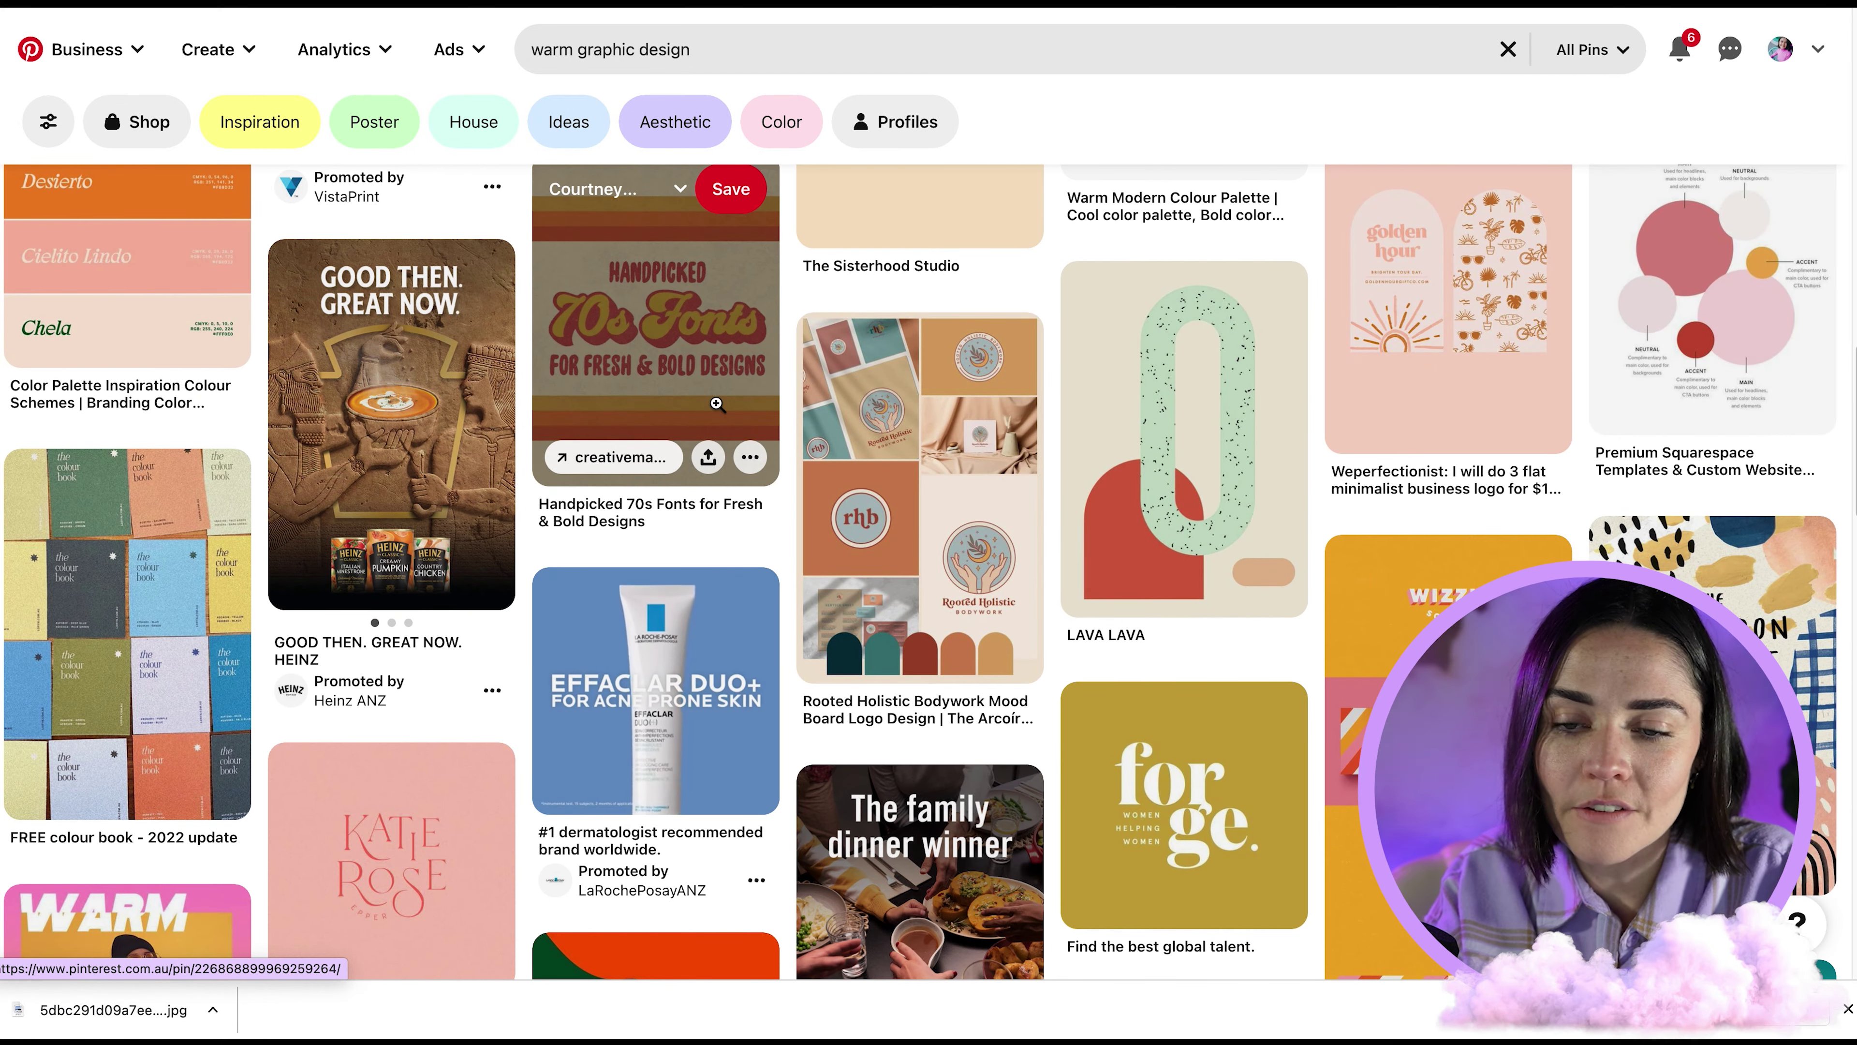
scroll(717, 404, "down", 5)
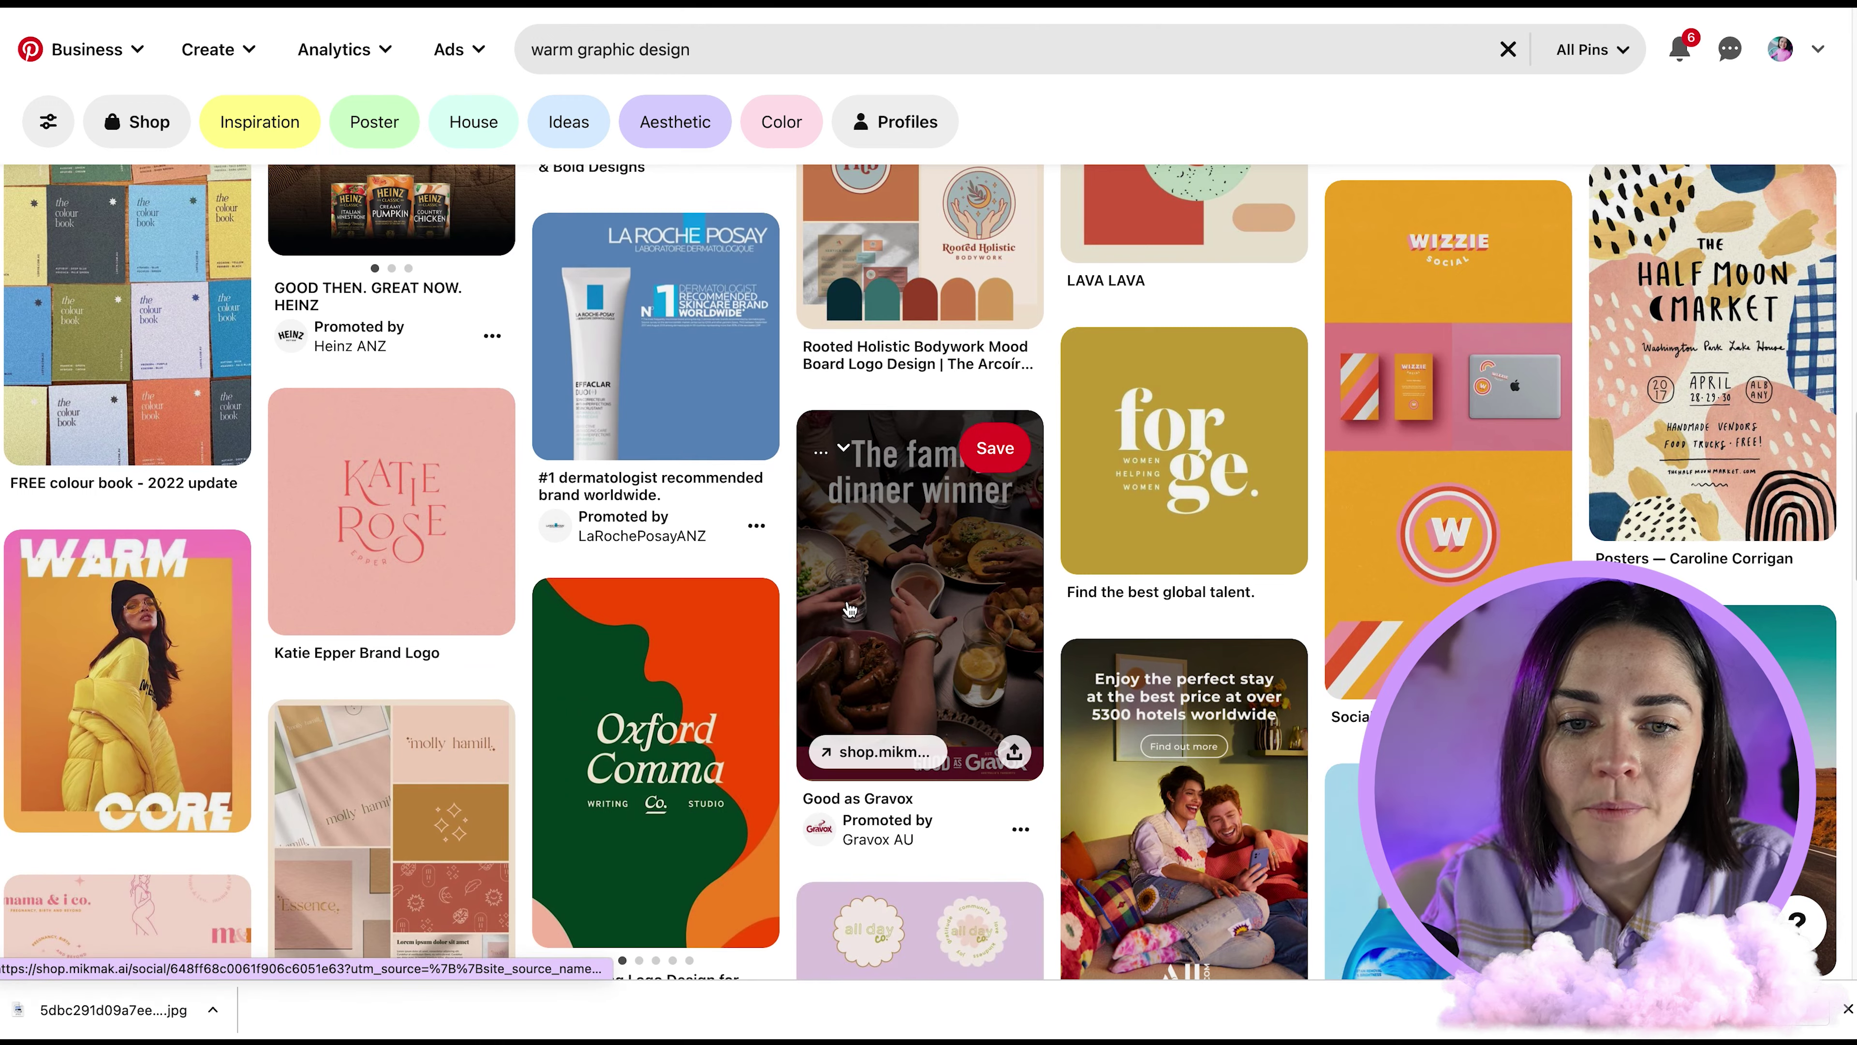
scroll(850, 610, "down", 2)
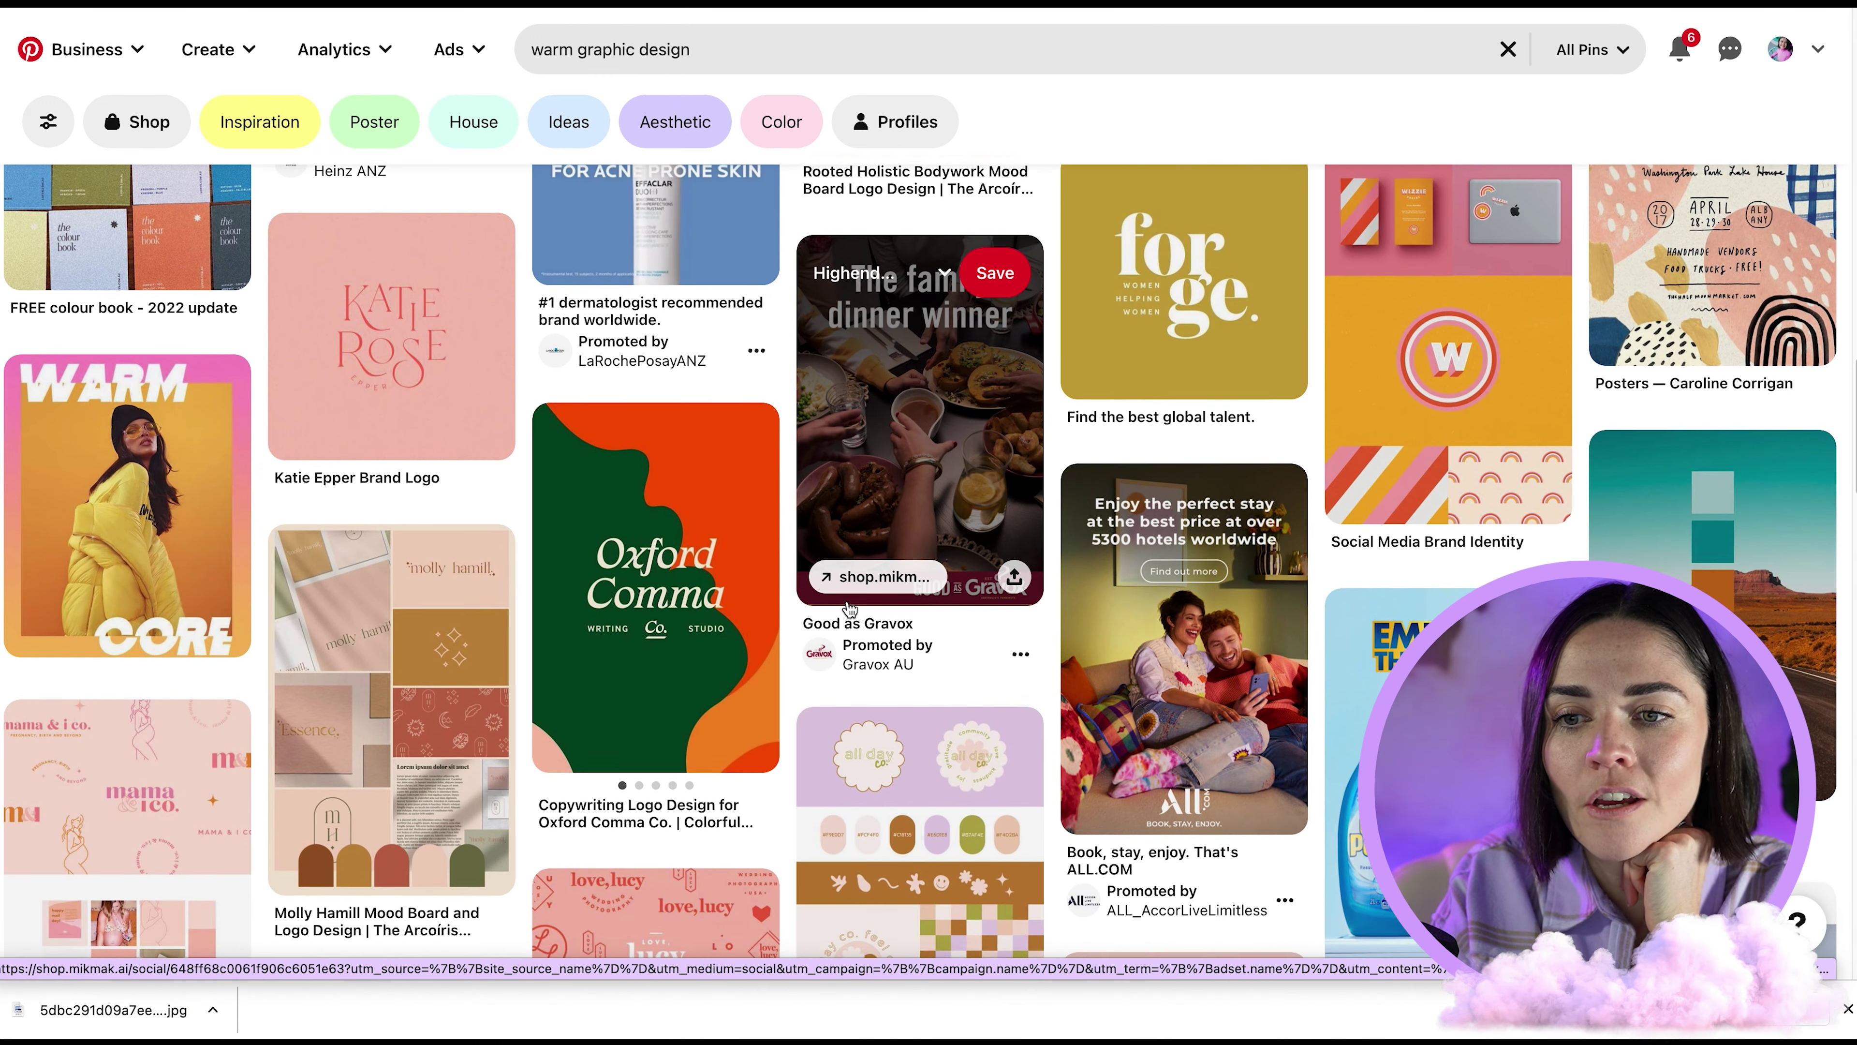
scroll(849, 607, "down", 3)
scroll(847, 602, "down", 2)
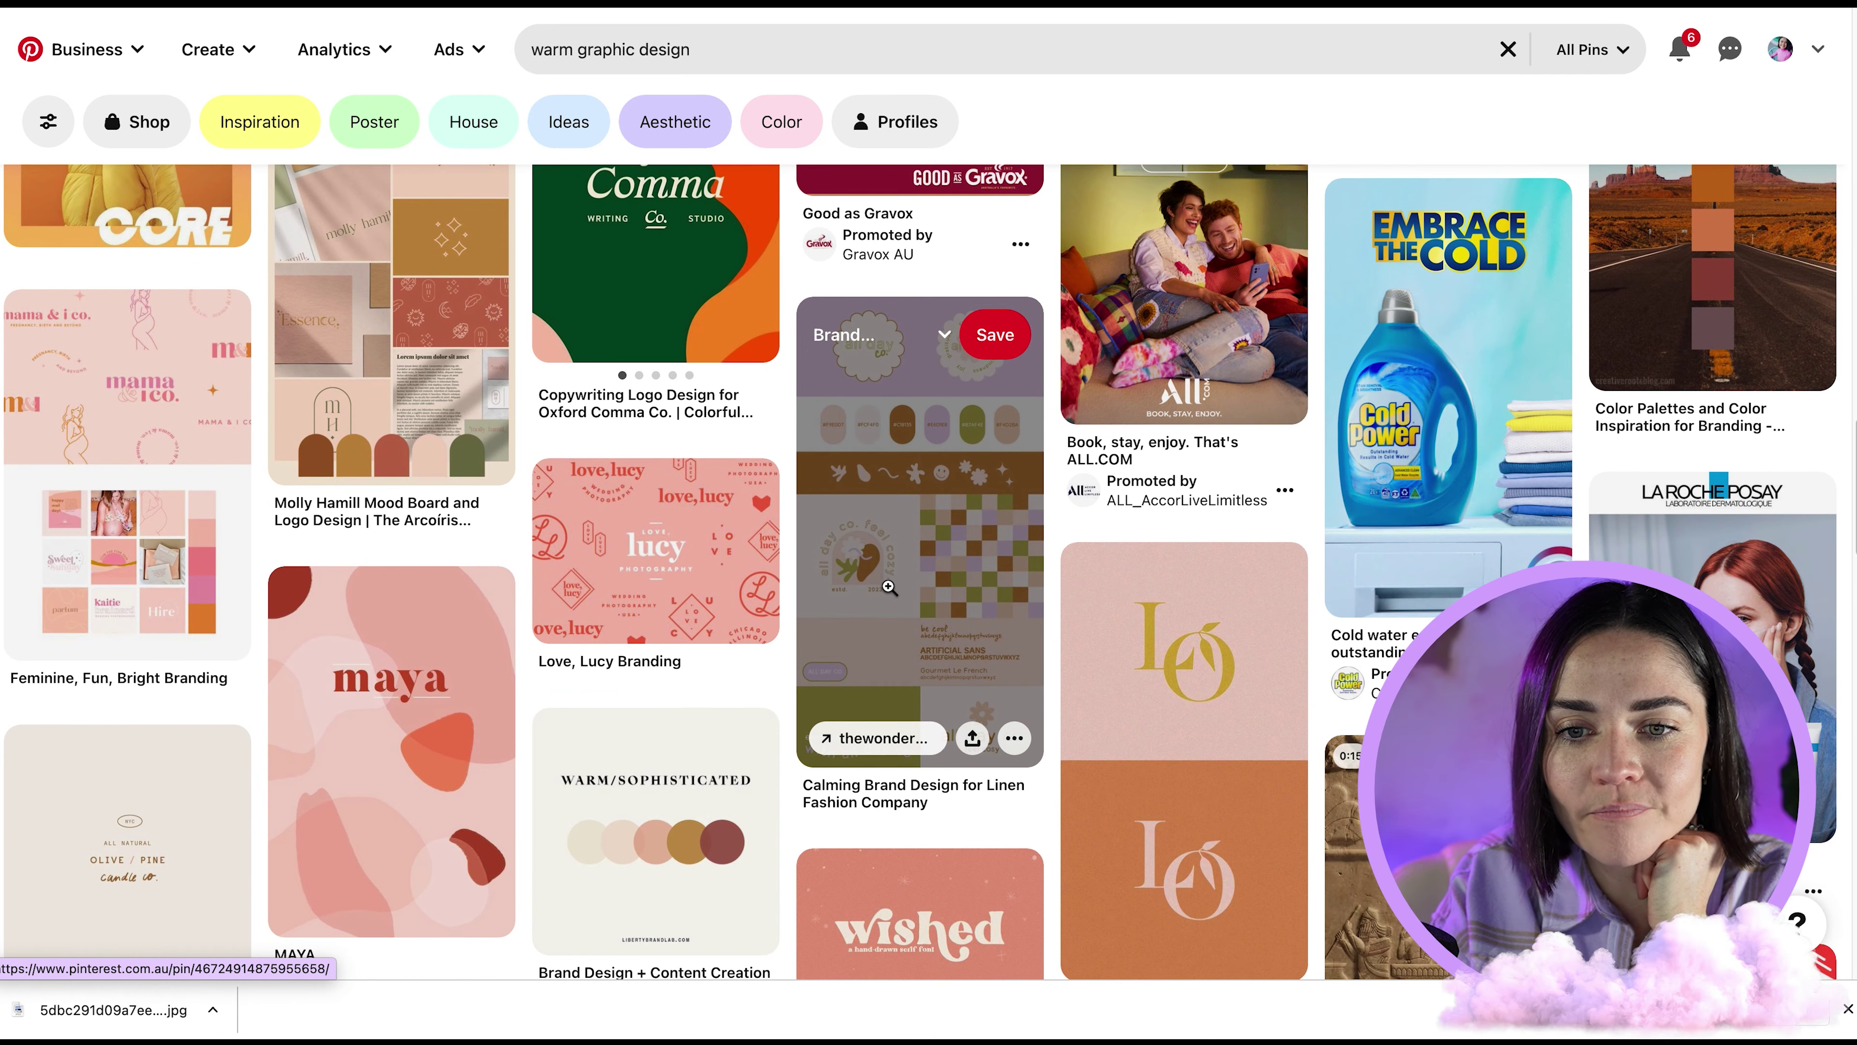
Step: View the all day co. brand pin, then open the Brighten Made brand pin
left_click(849, 600)
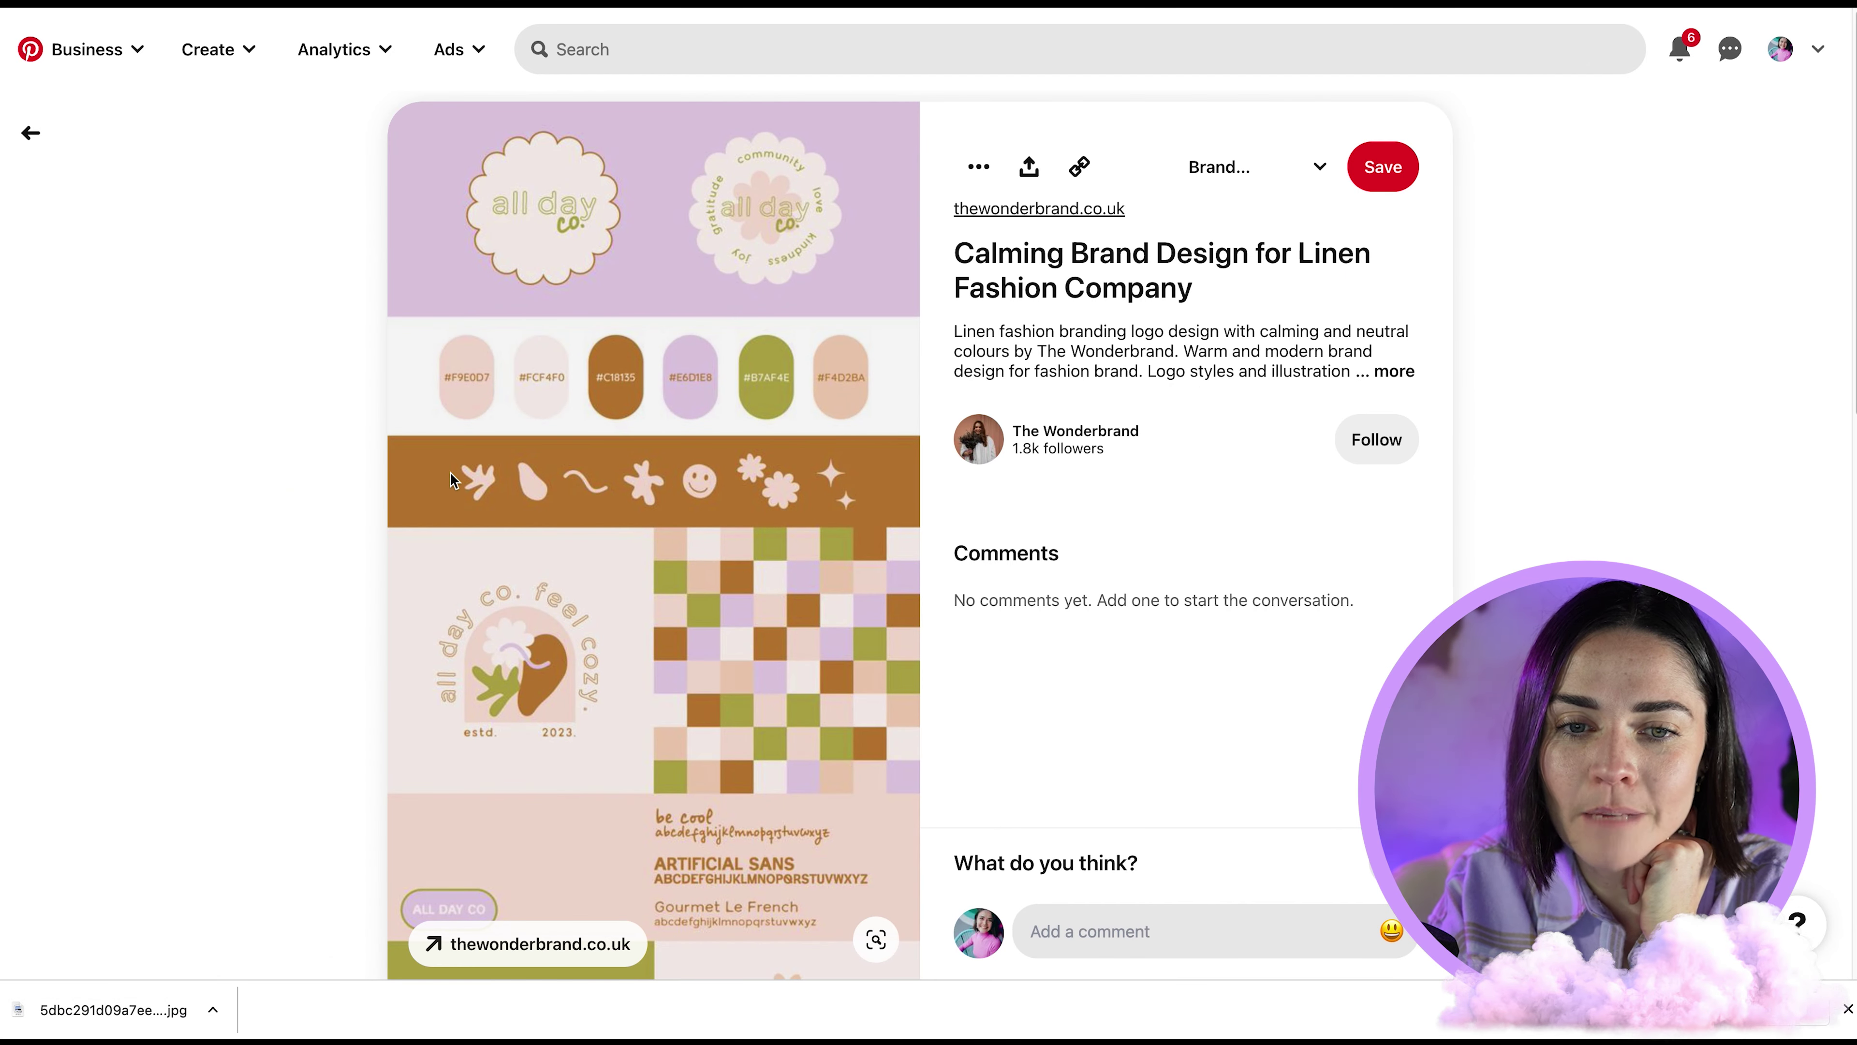
left_click(30, 131)
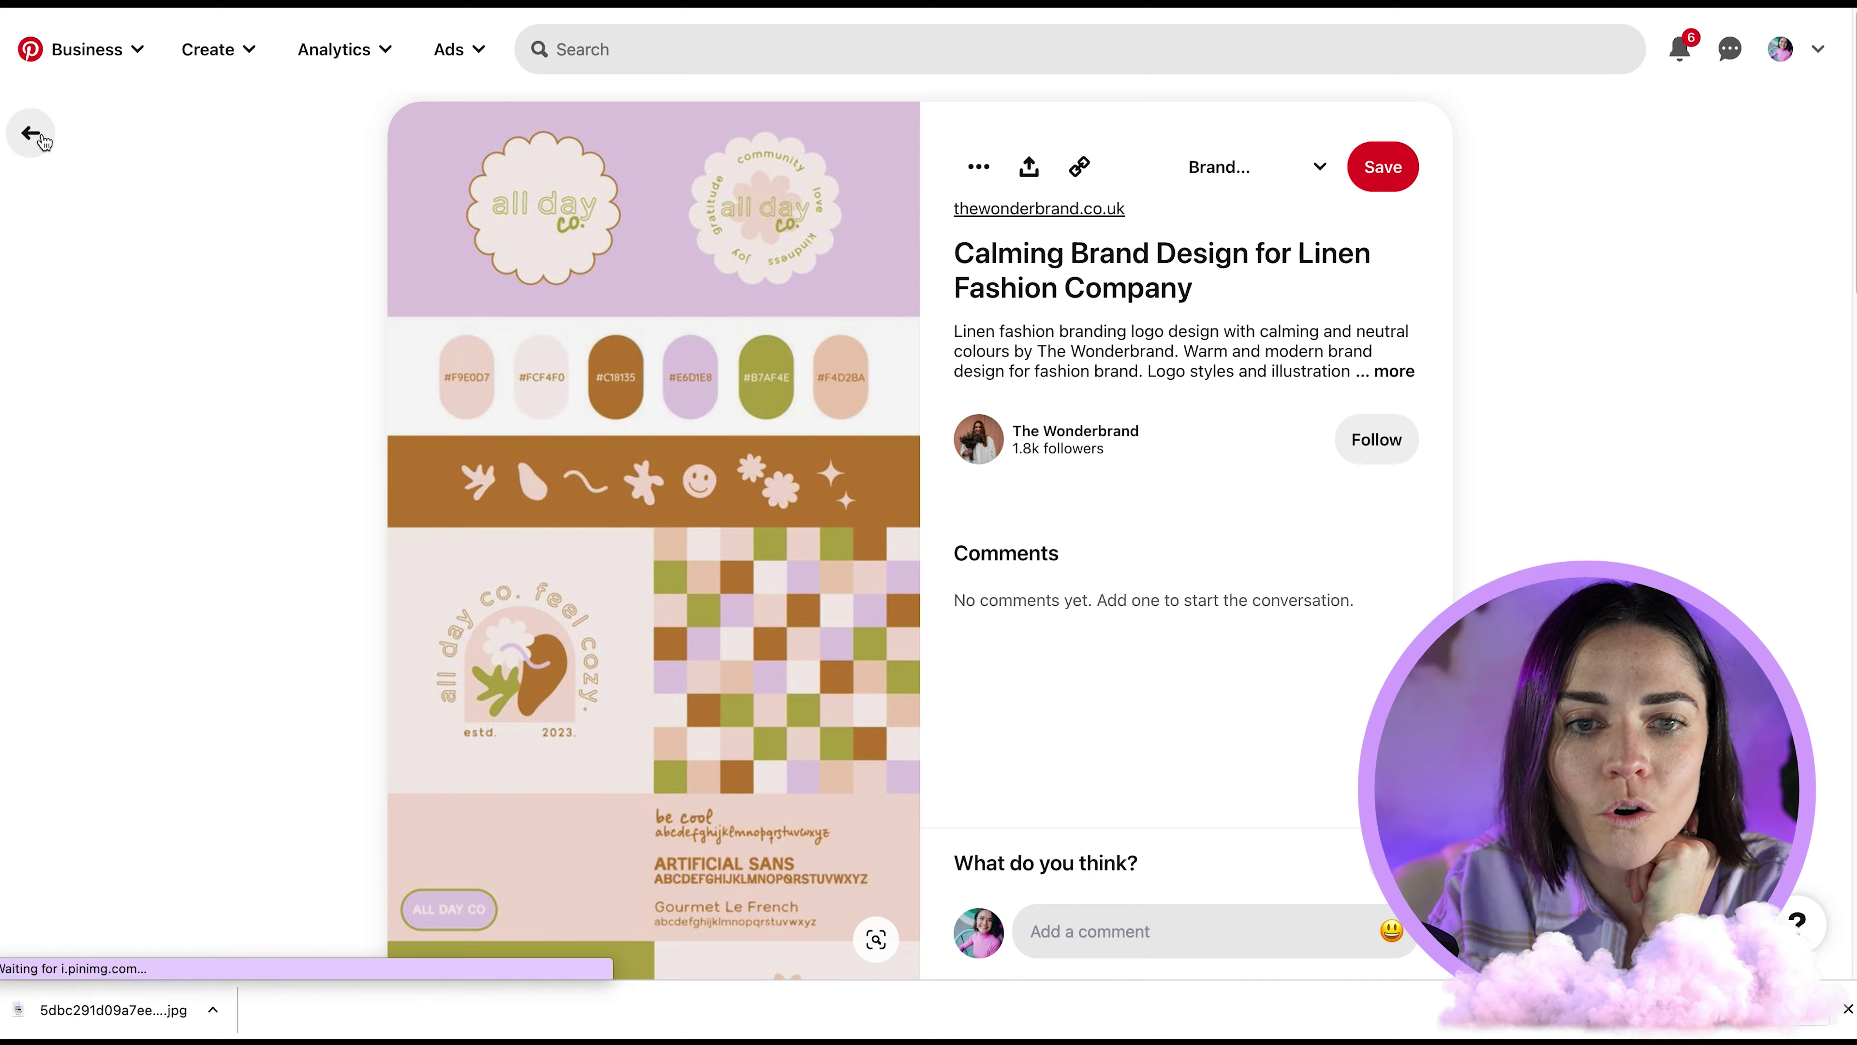
scroll(348, 345, "down", 2)
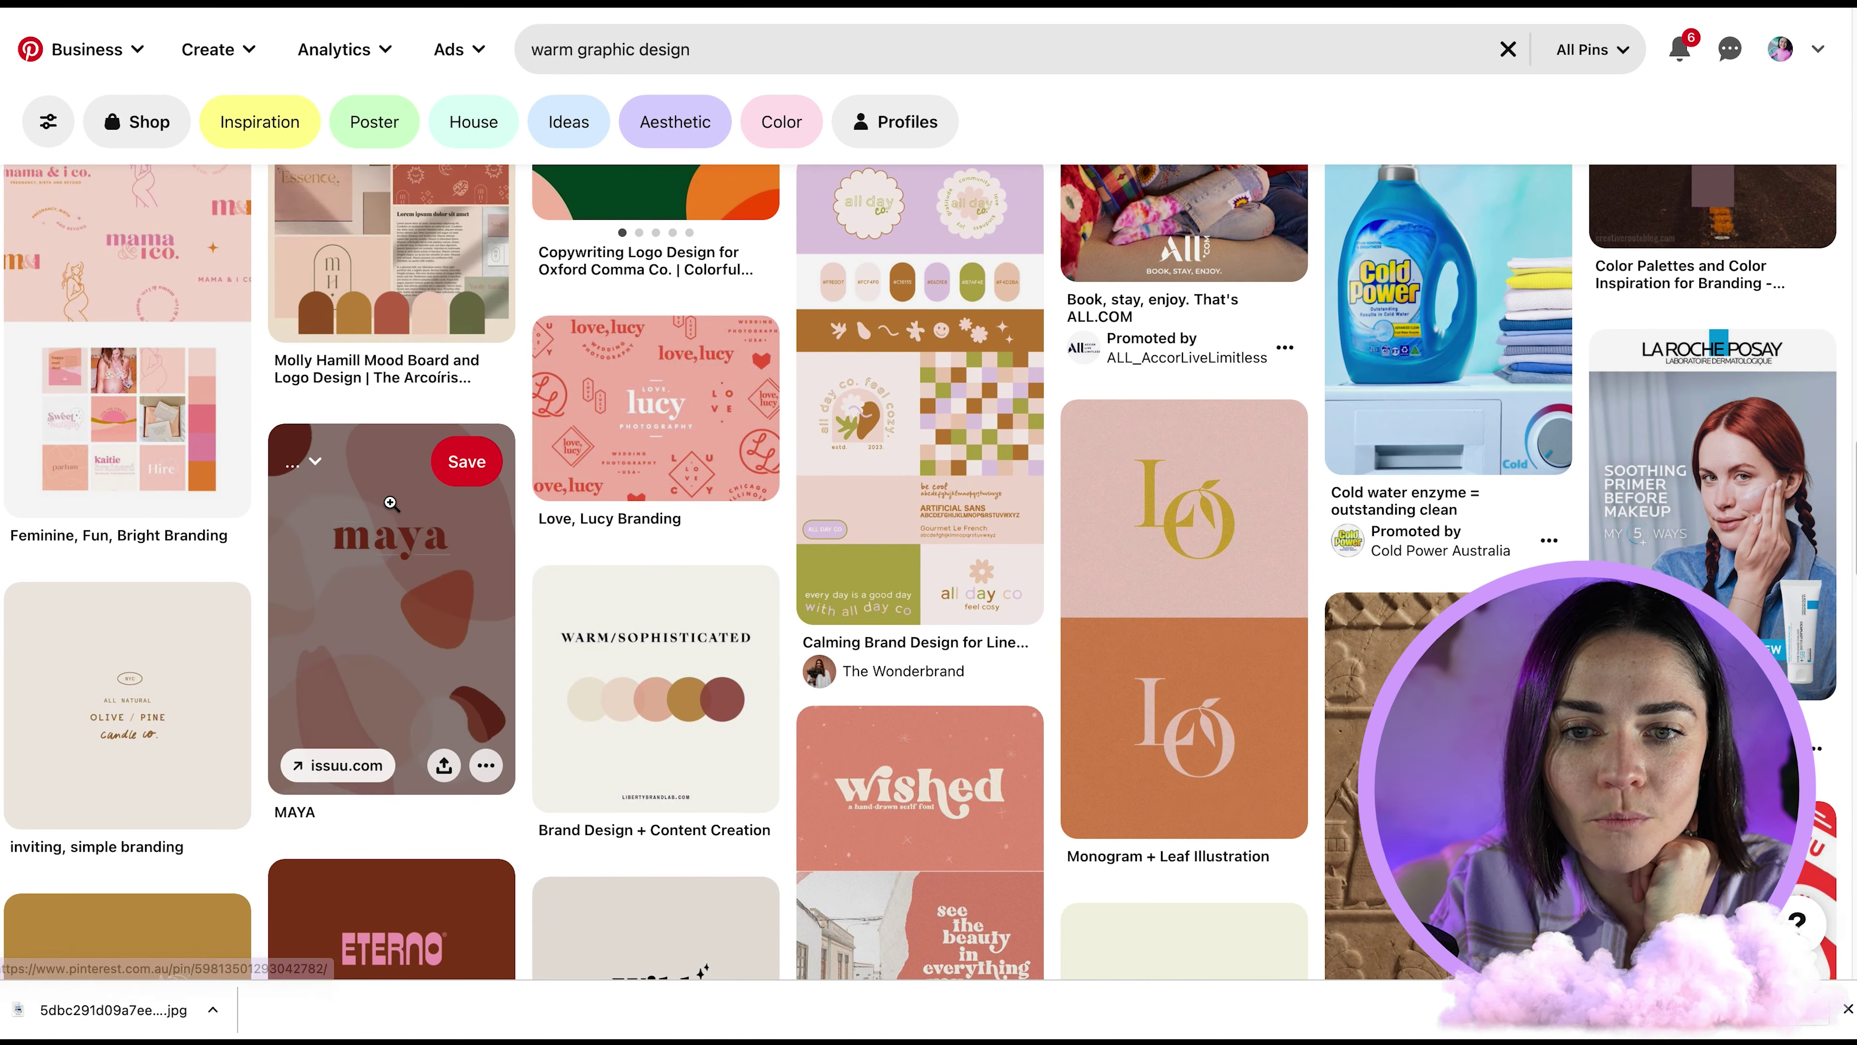
scroll(402, 527, "down", 8)
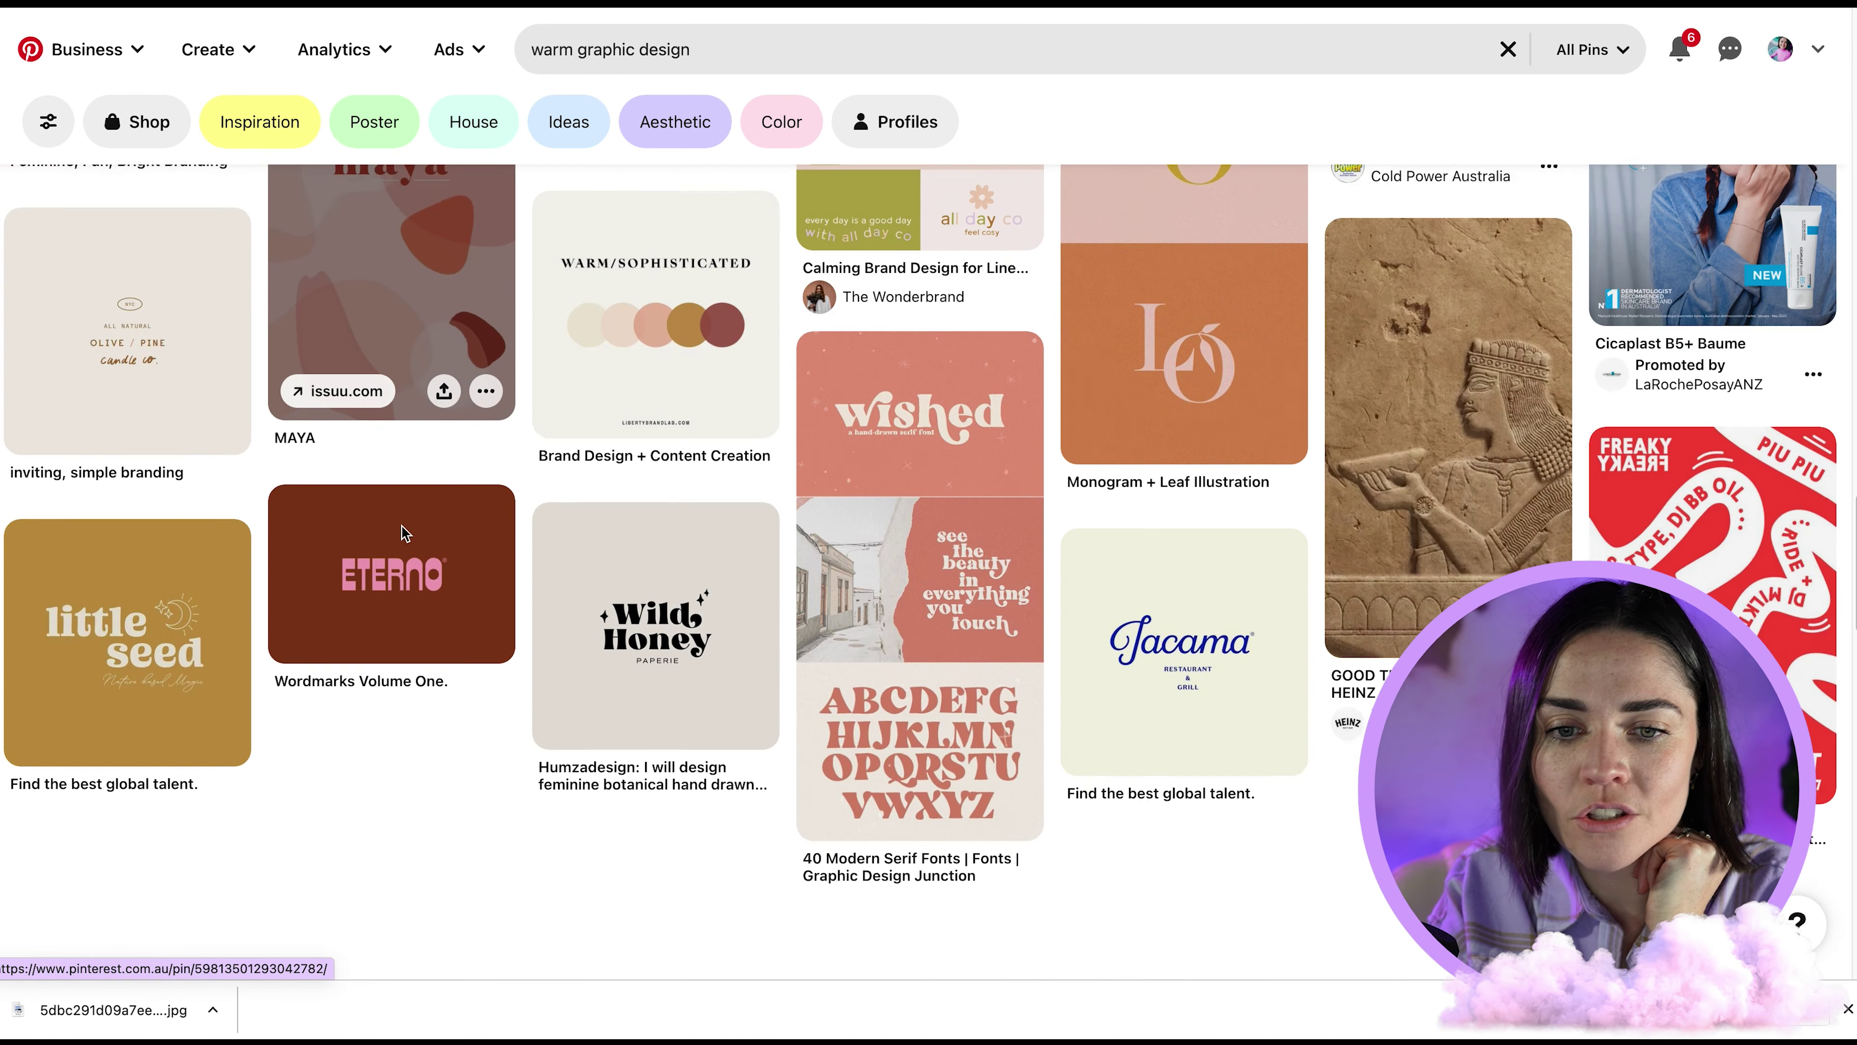
scroll(404, 535, "down", 6)
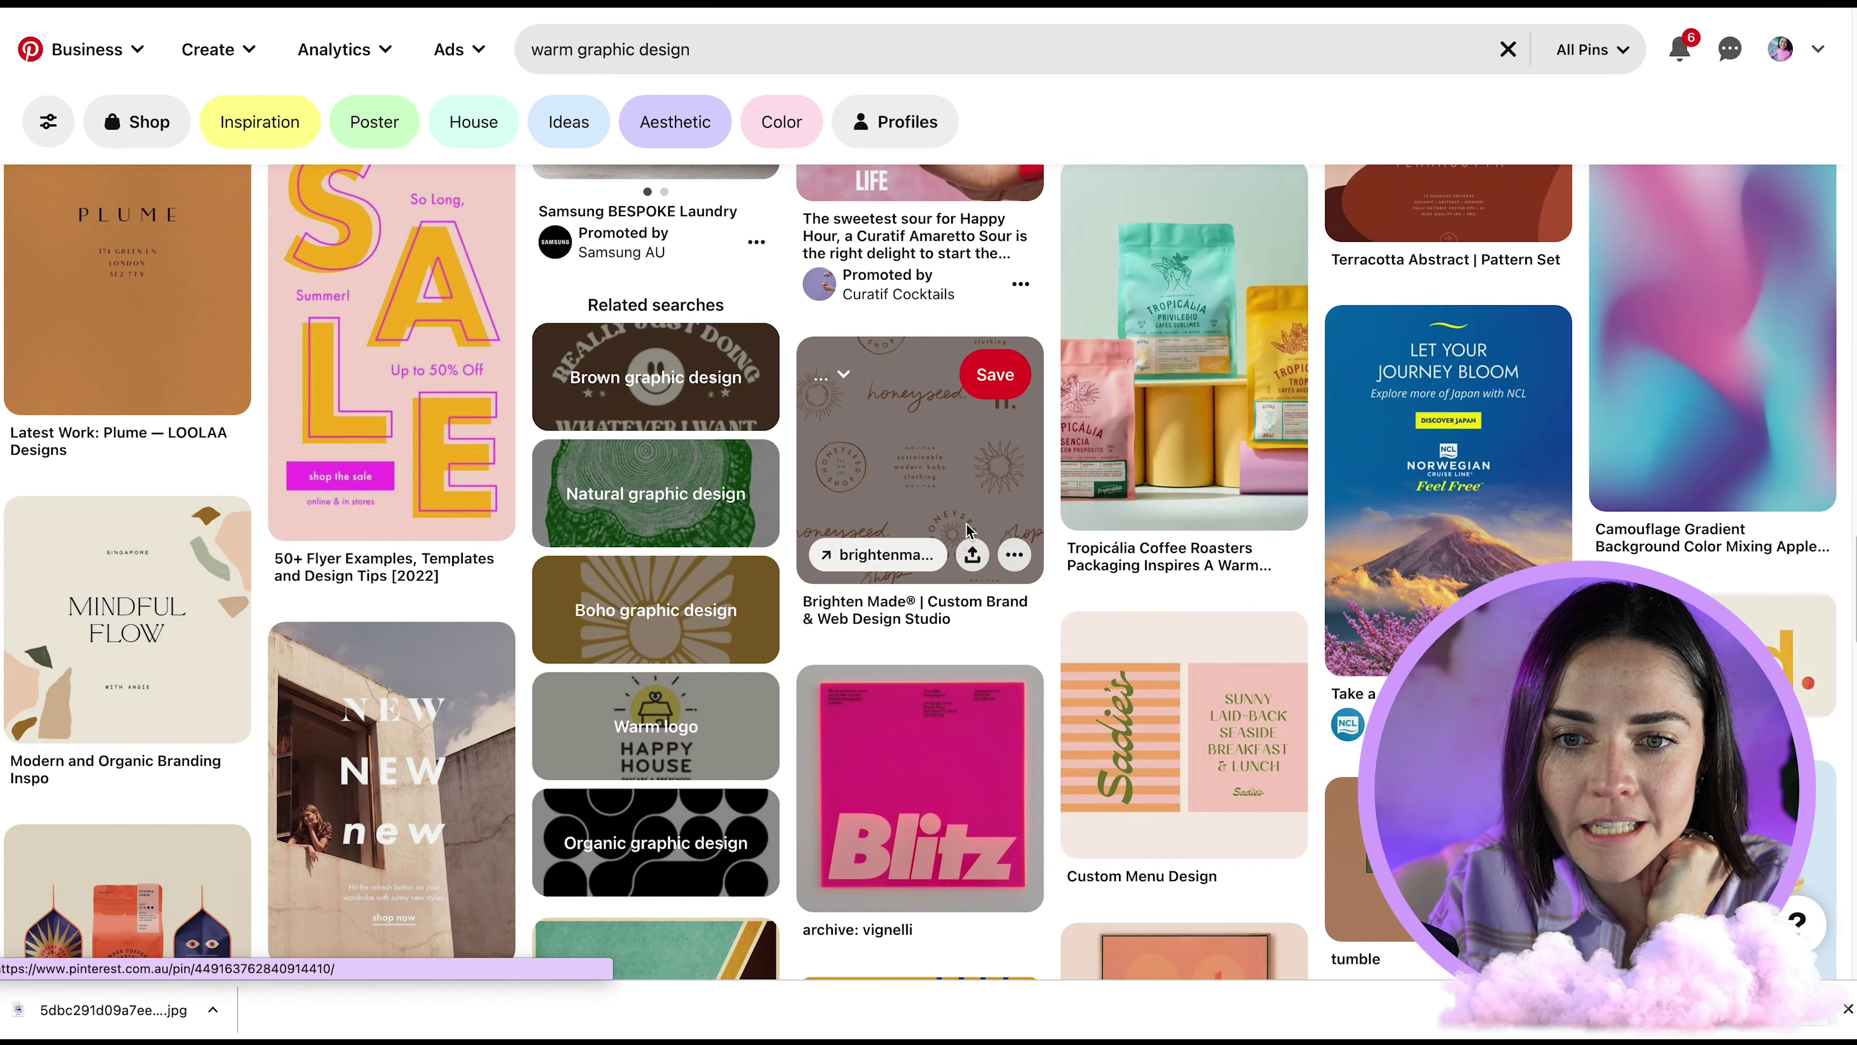
left_click(849, 443)
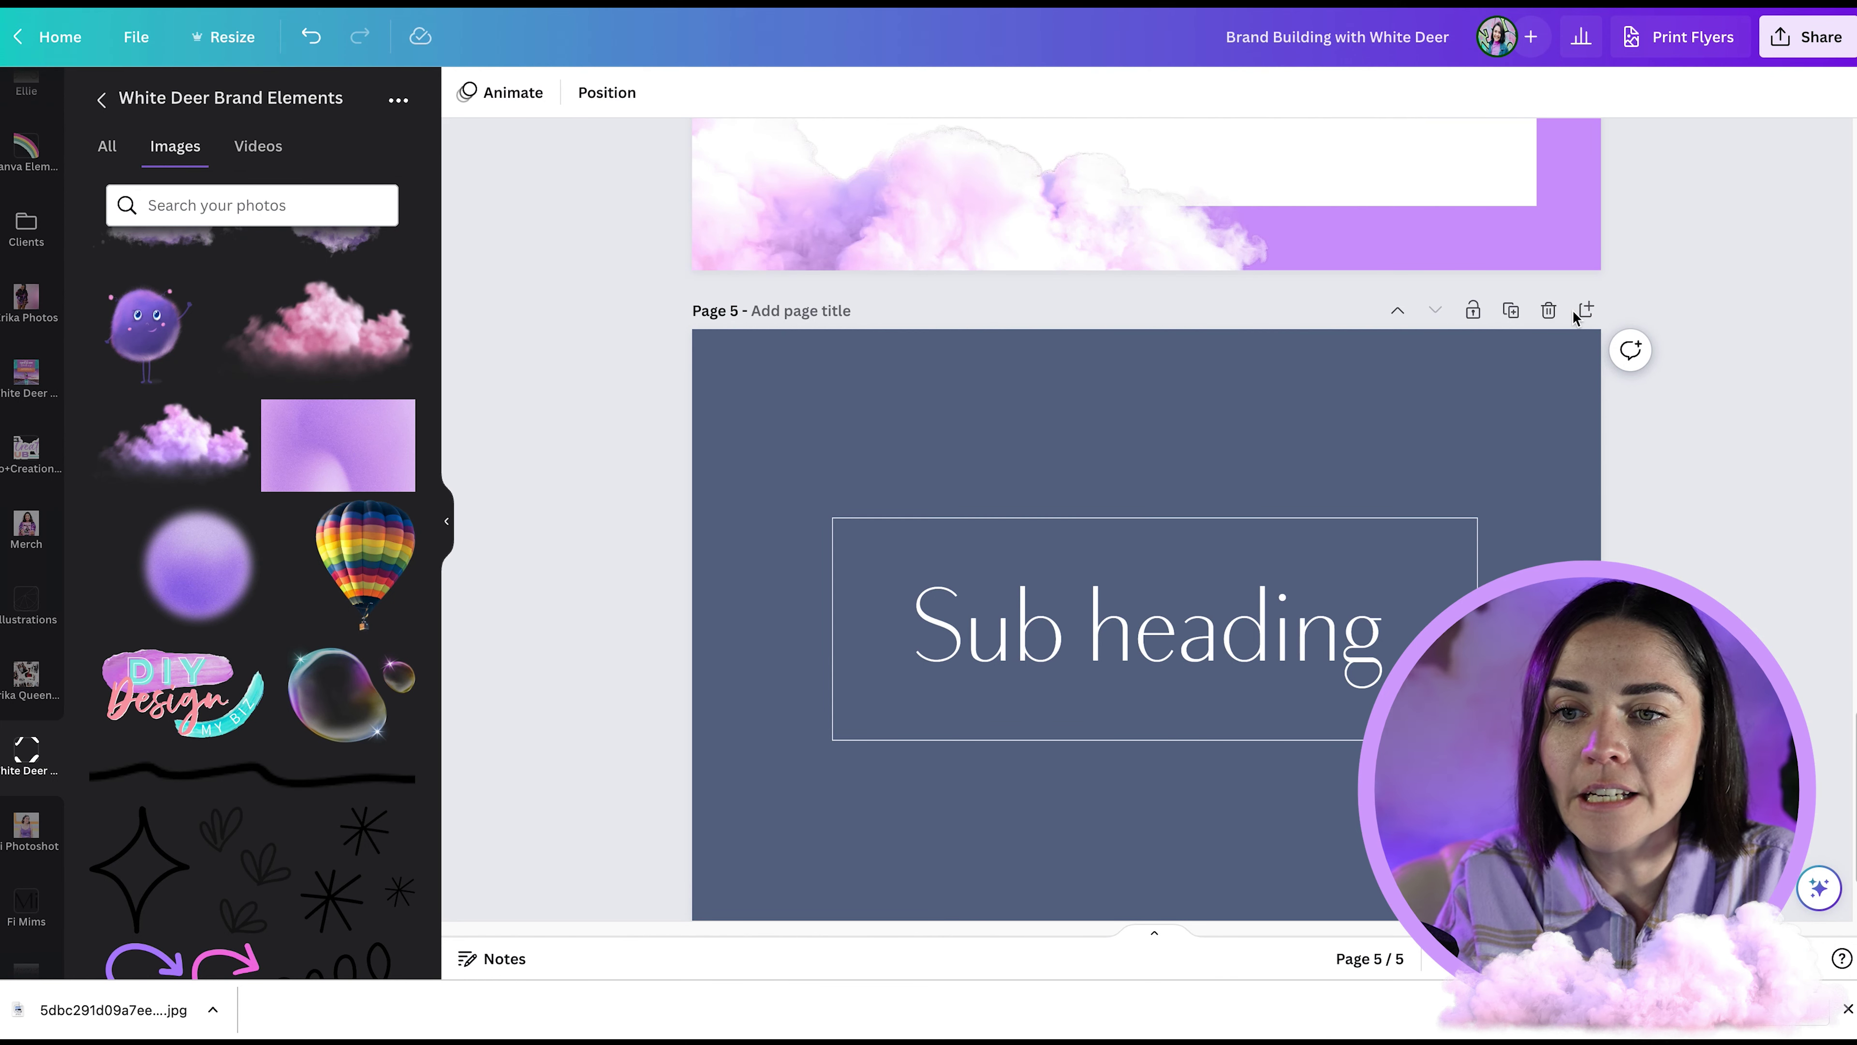
Step: Delete the cloud-frame and Sub heading pages and add a new blank page
scroll(1576, 314, "up", 8)
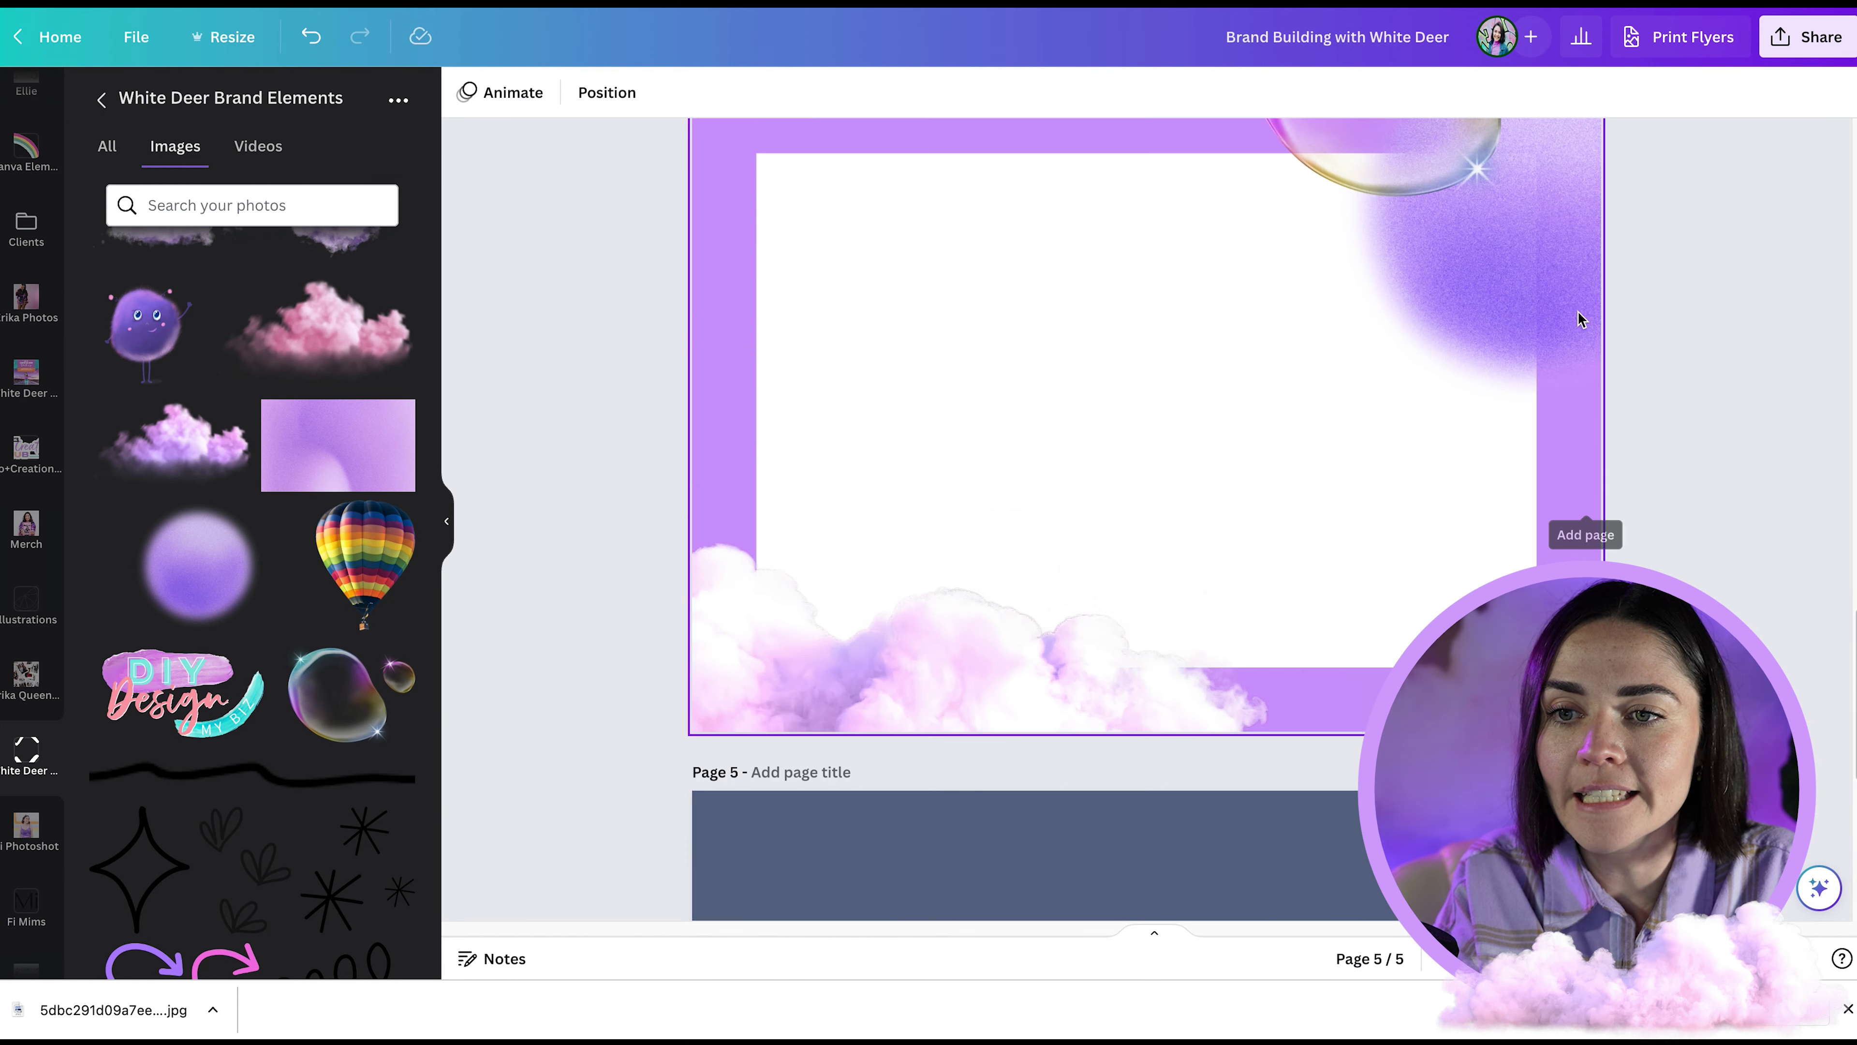
left_click(1548, 296)
left_click(1551, 297)
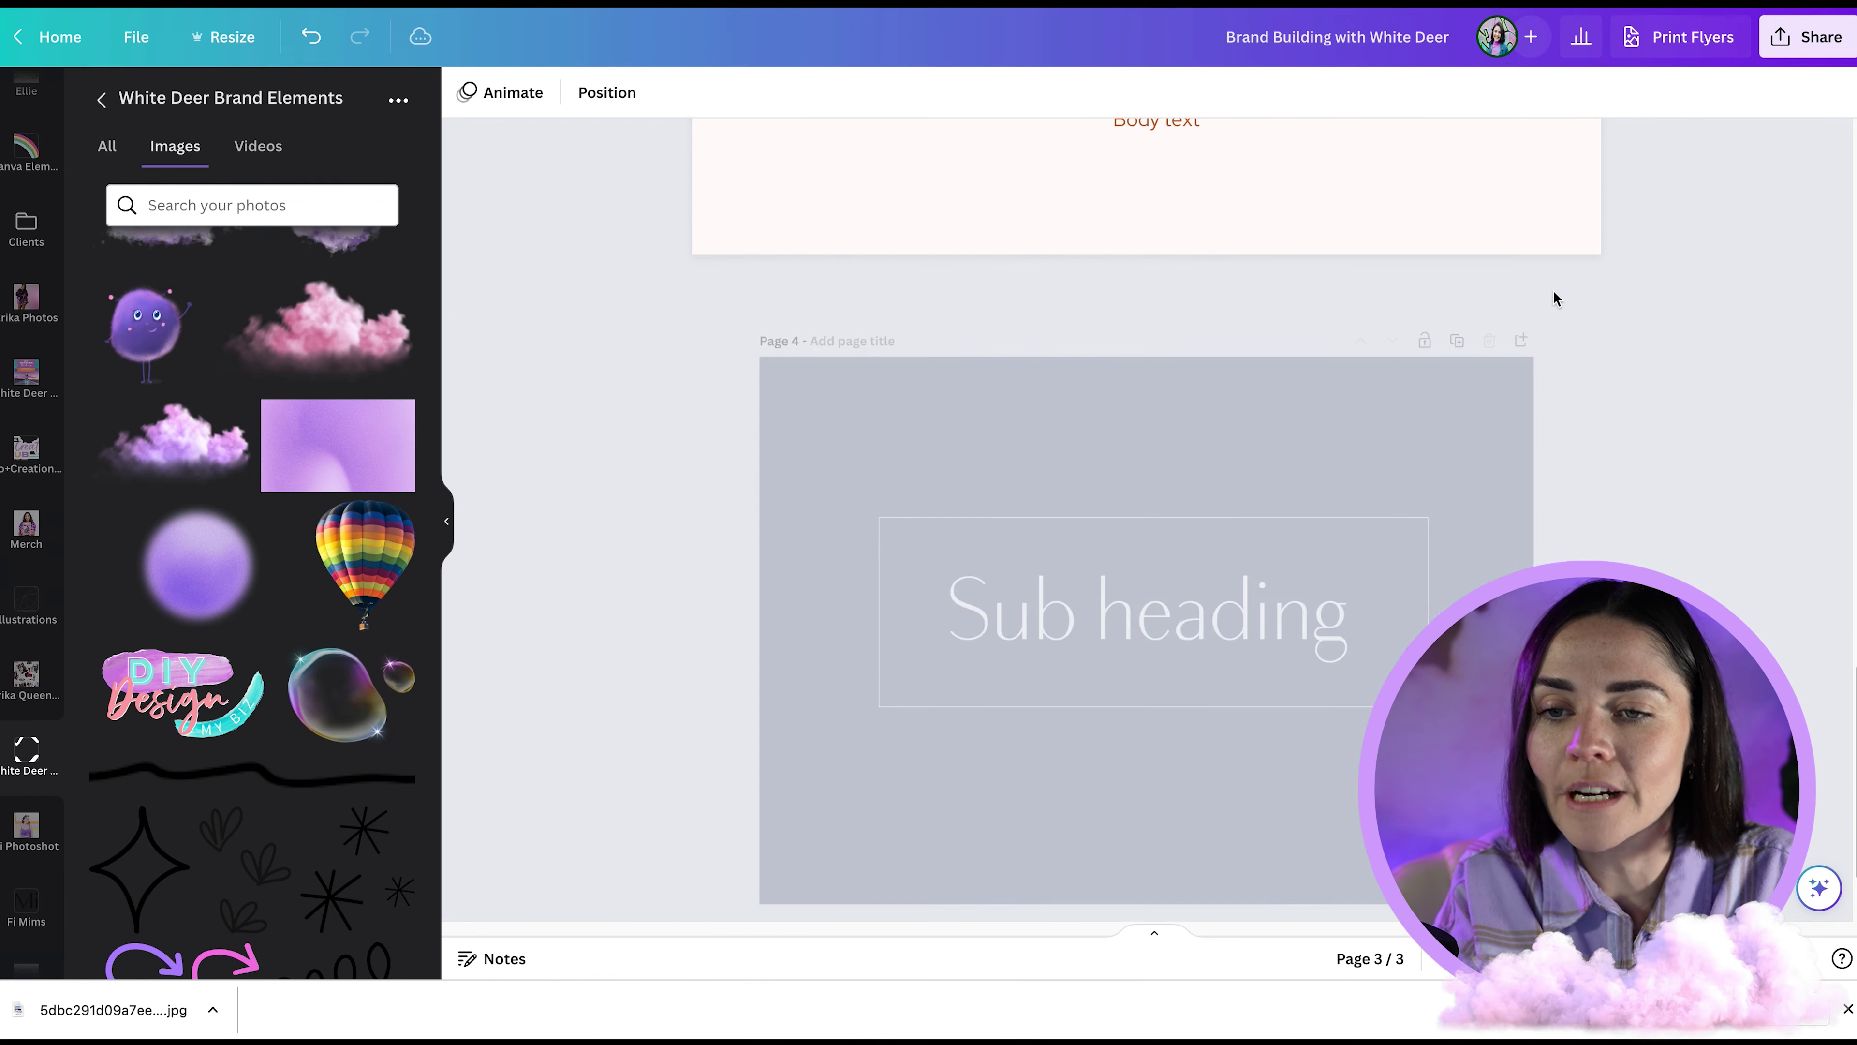
left_click(1585, 236)
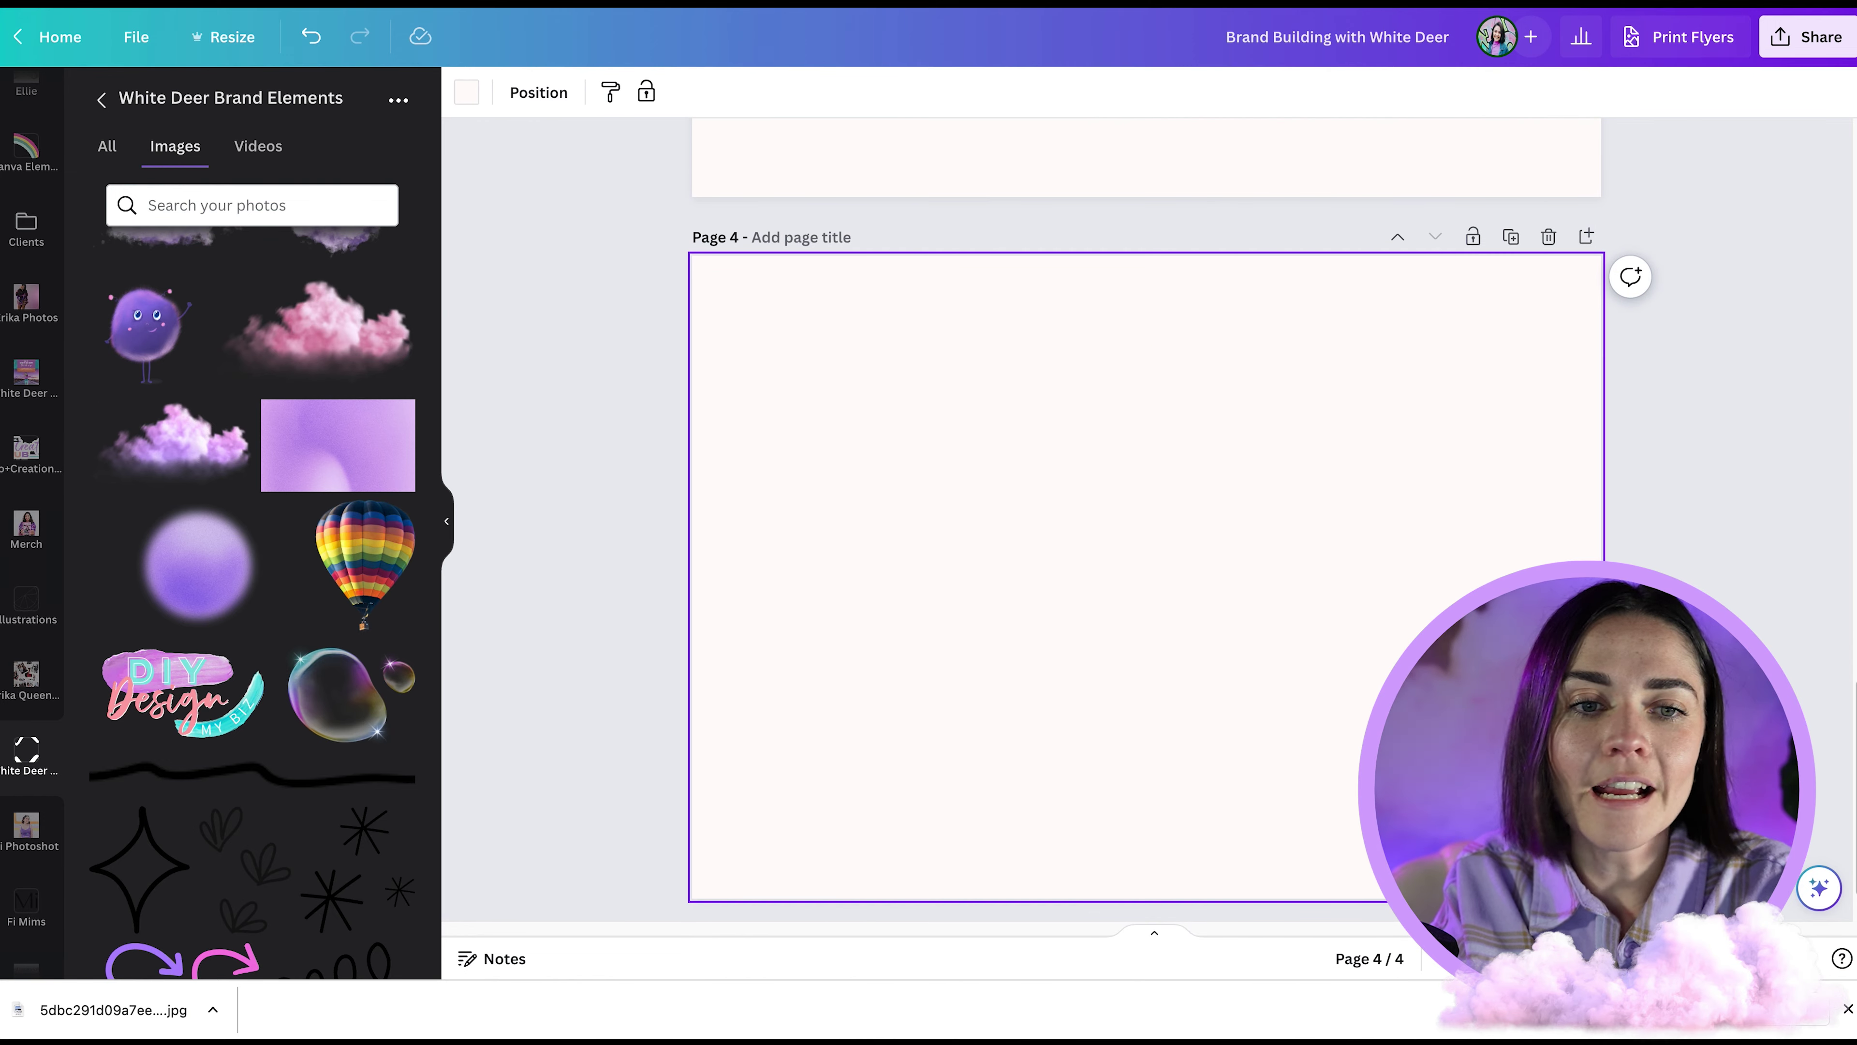
Step: Search Elements for gingham graphics, trying then removing a yellow gingham
scroll(26, 292, "up", 10)
left_click(35, 181)
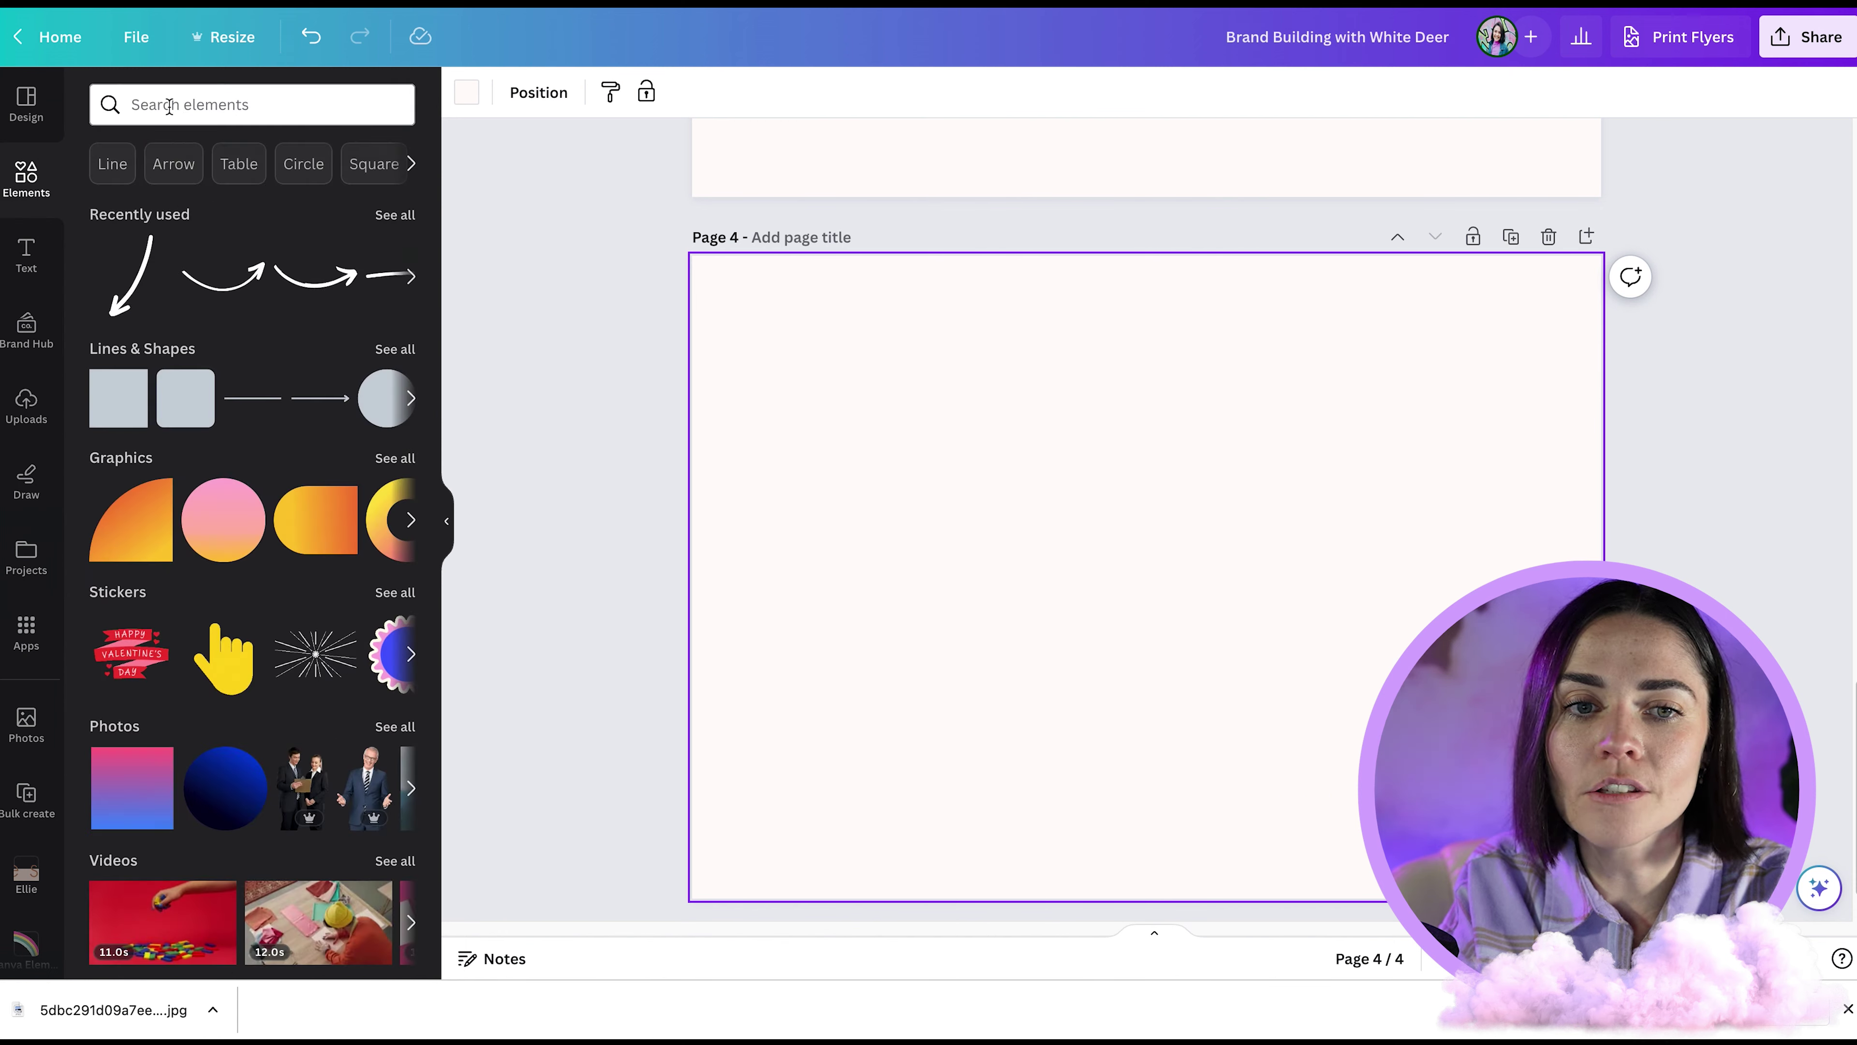
left_click(170, 104)
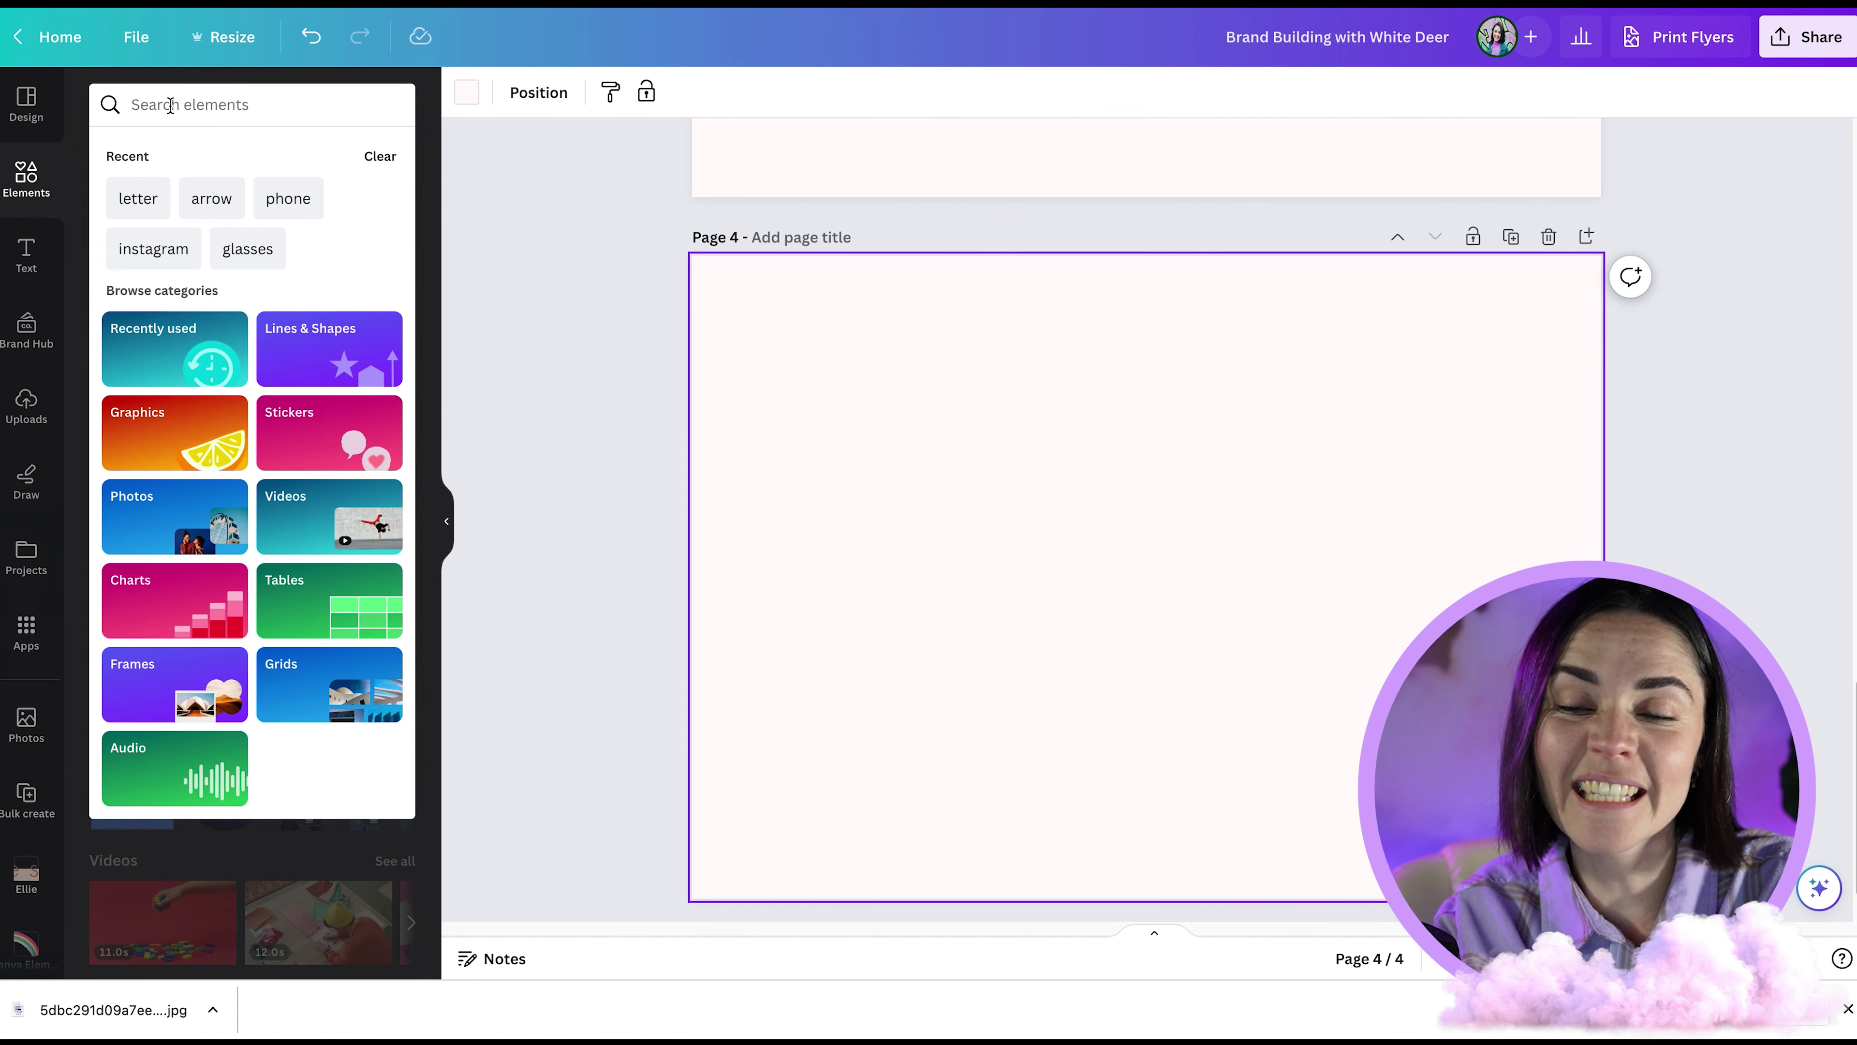
type("gingham")
left_click(216, 190)
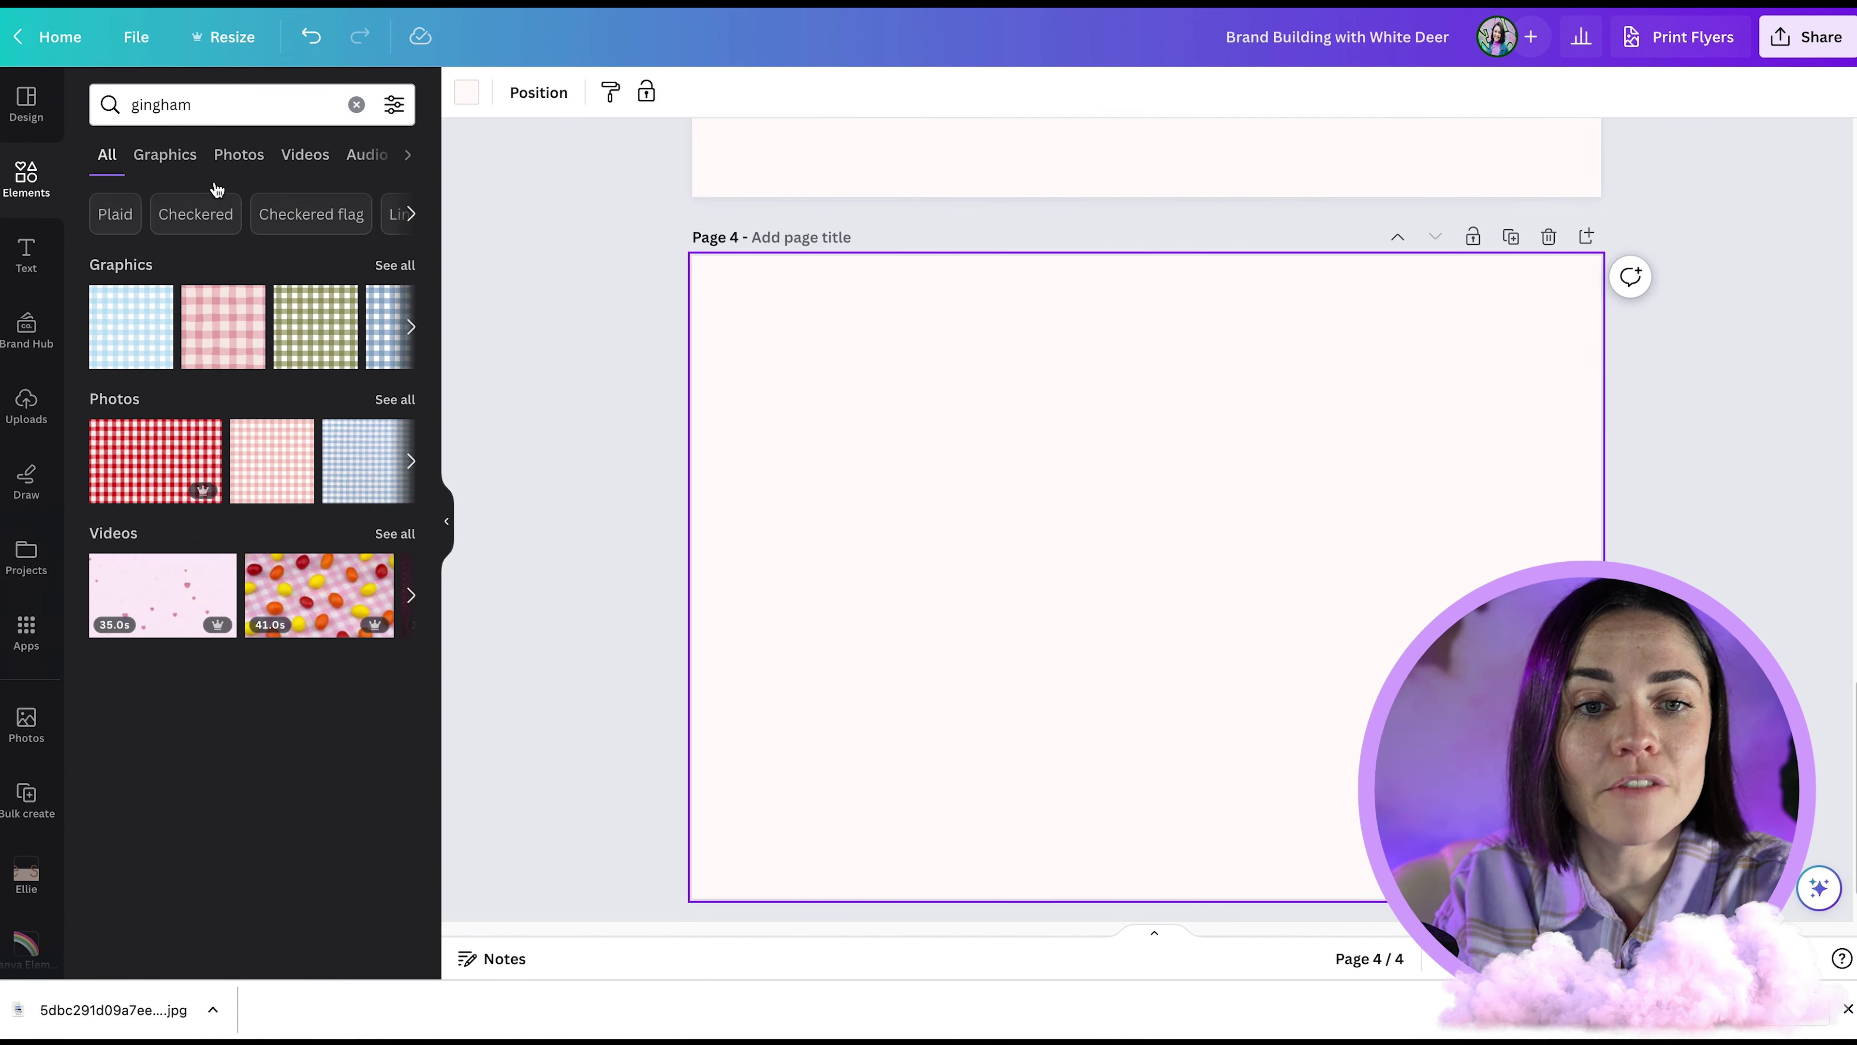
left_click(393, 266)
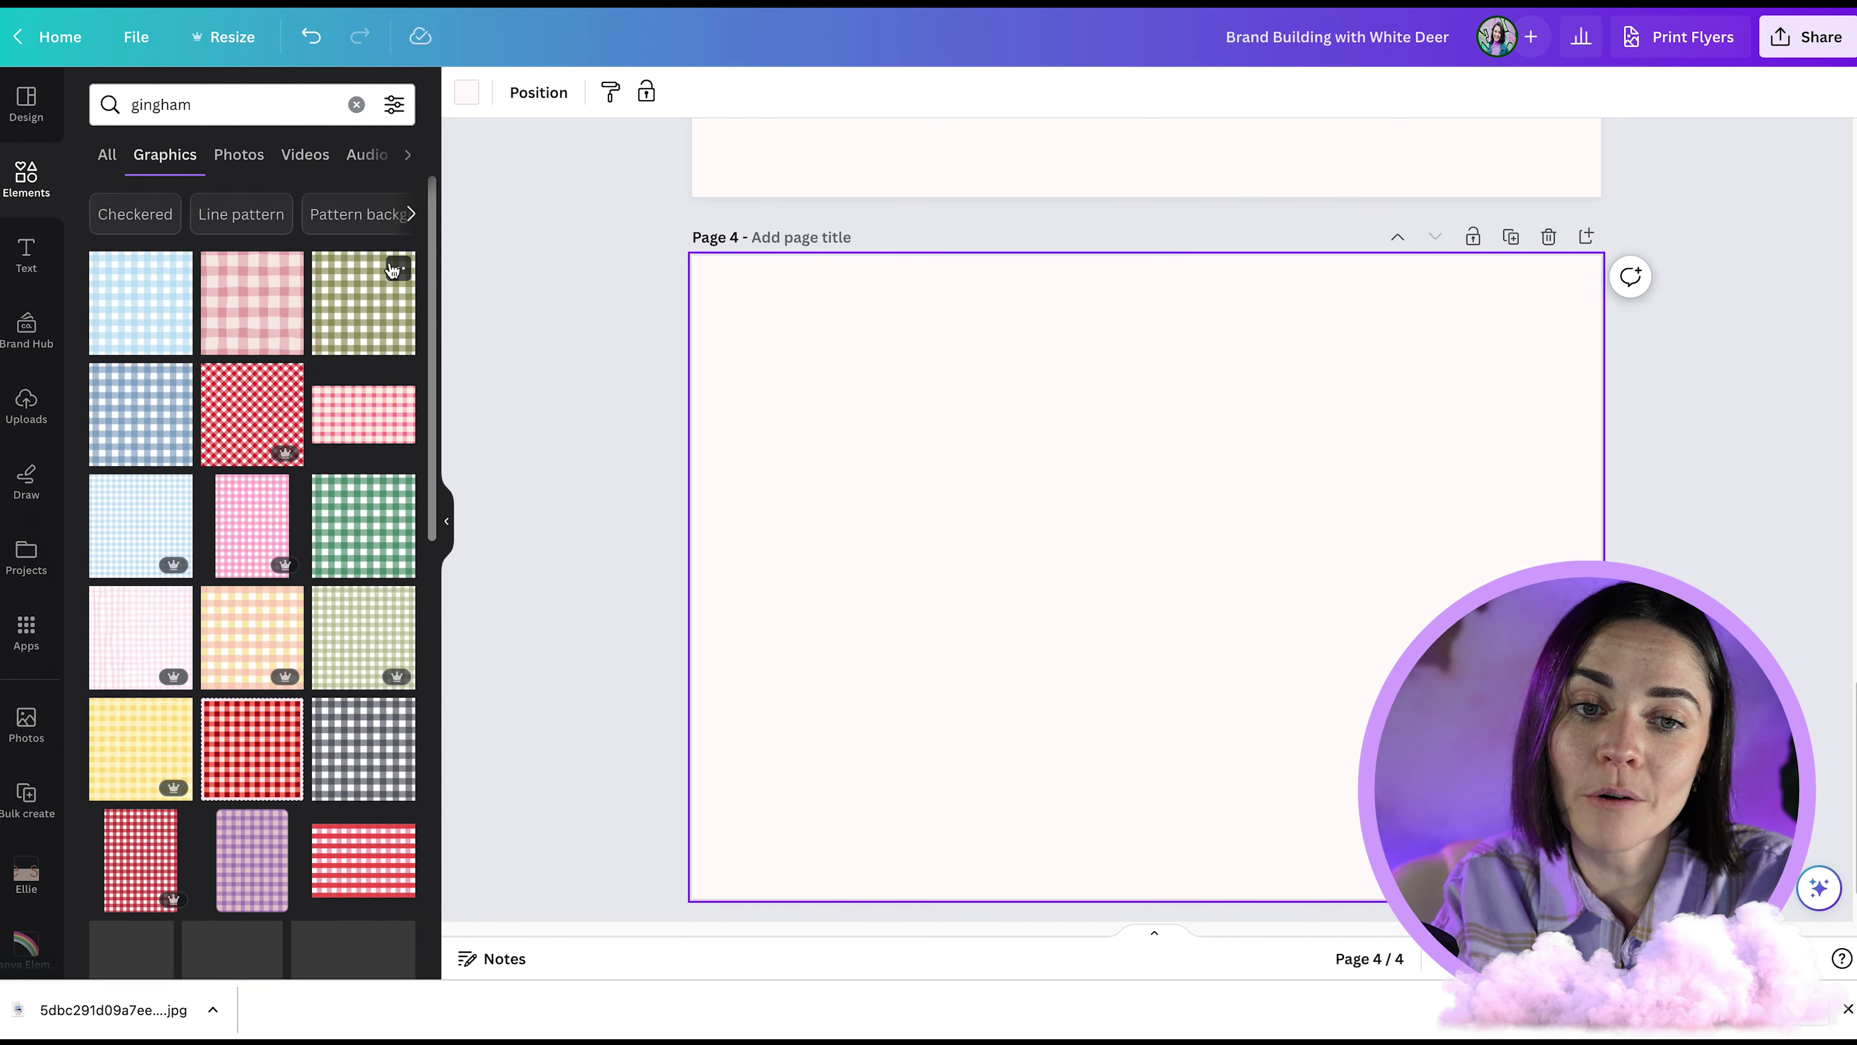
scroll(278, 602, "down", 5)
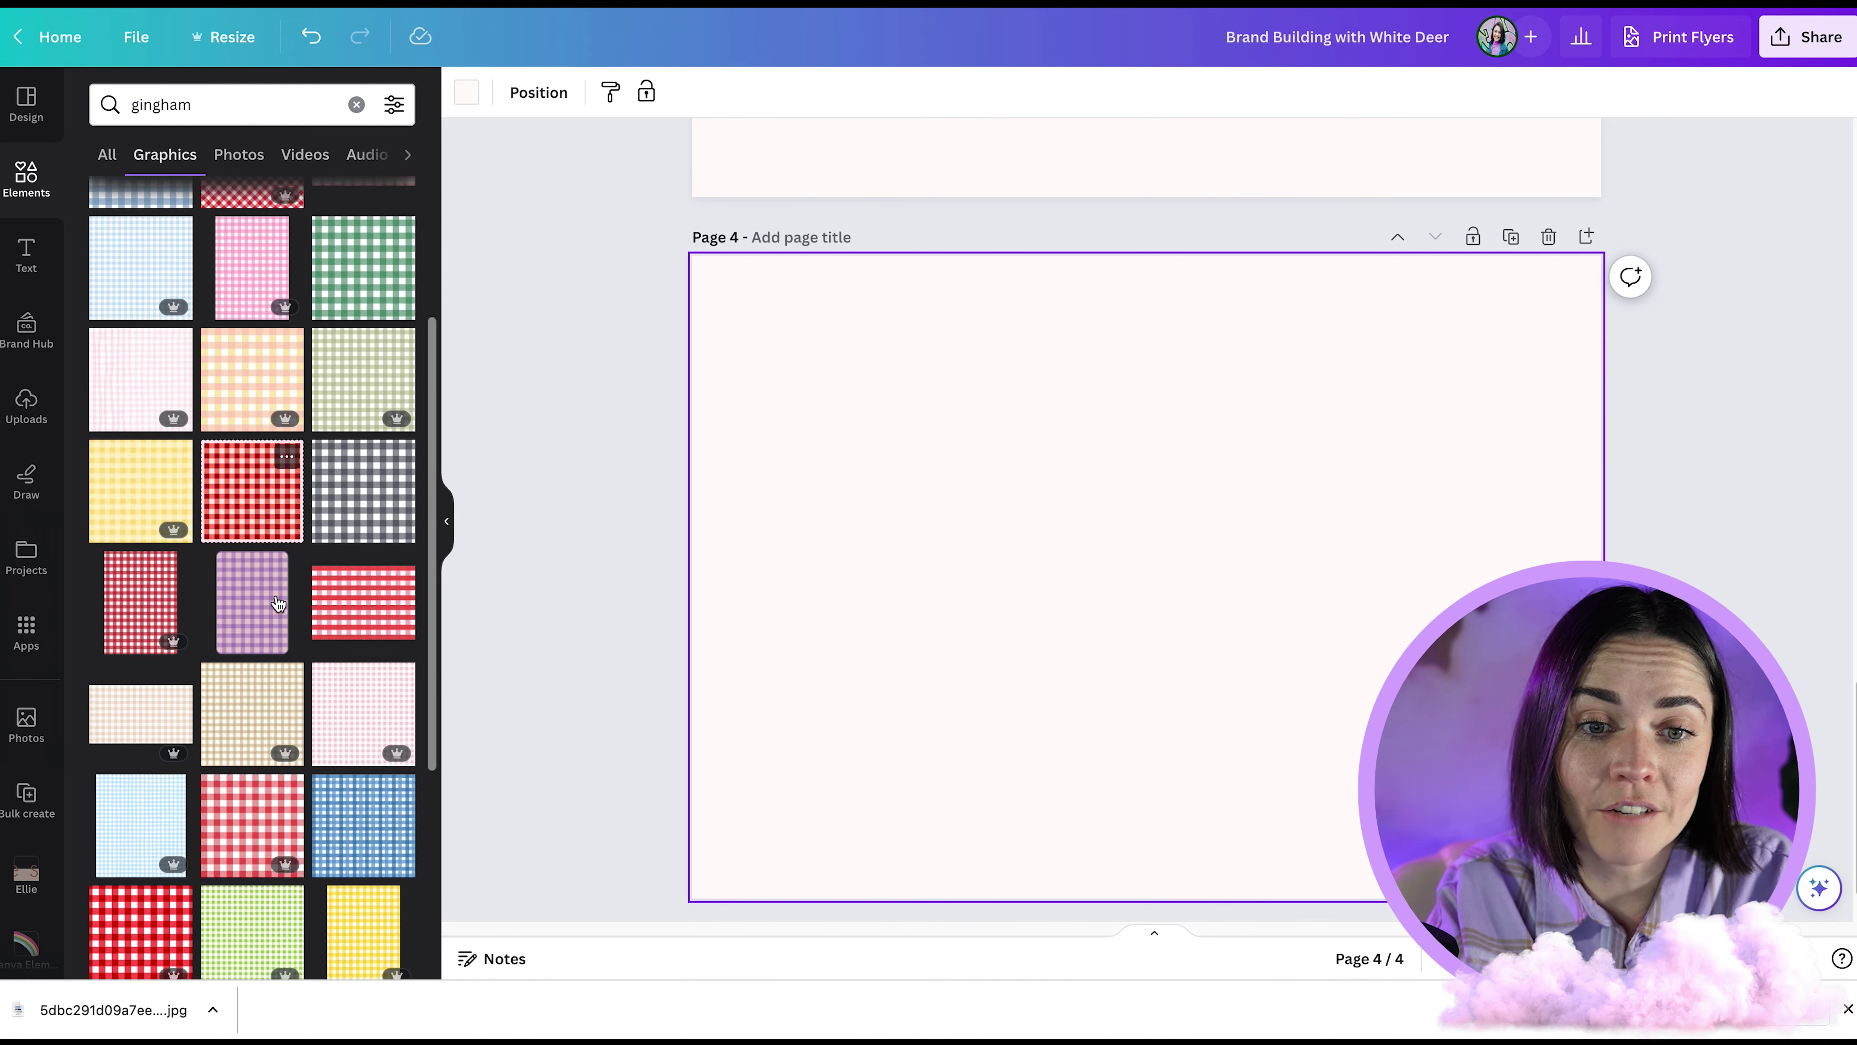
scroll(275, 484, "down", 3)
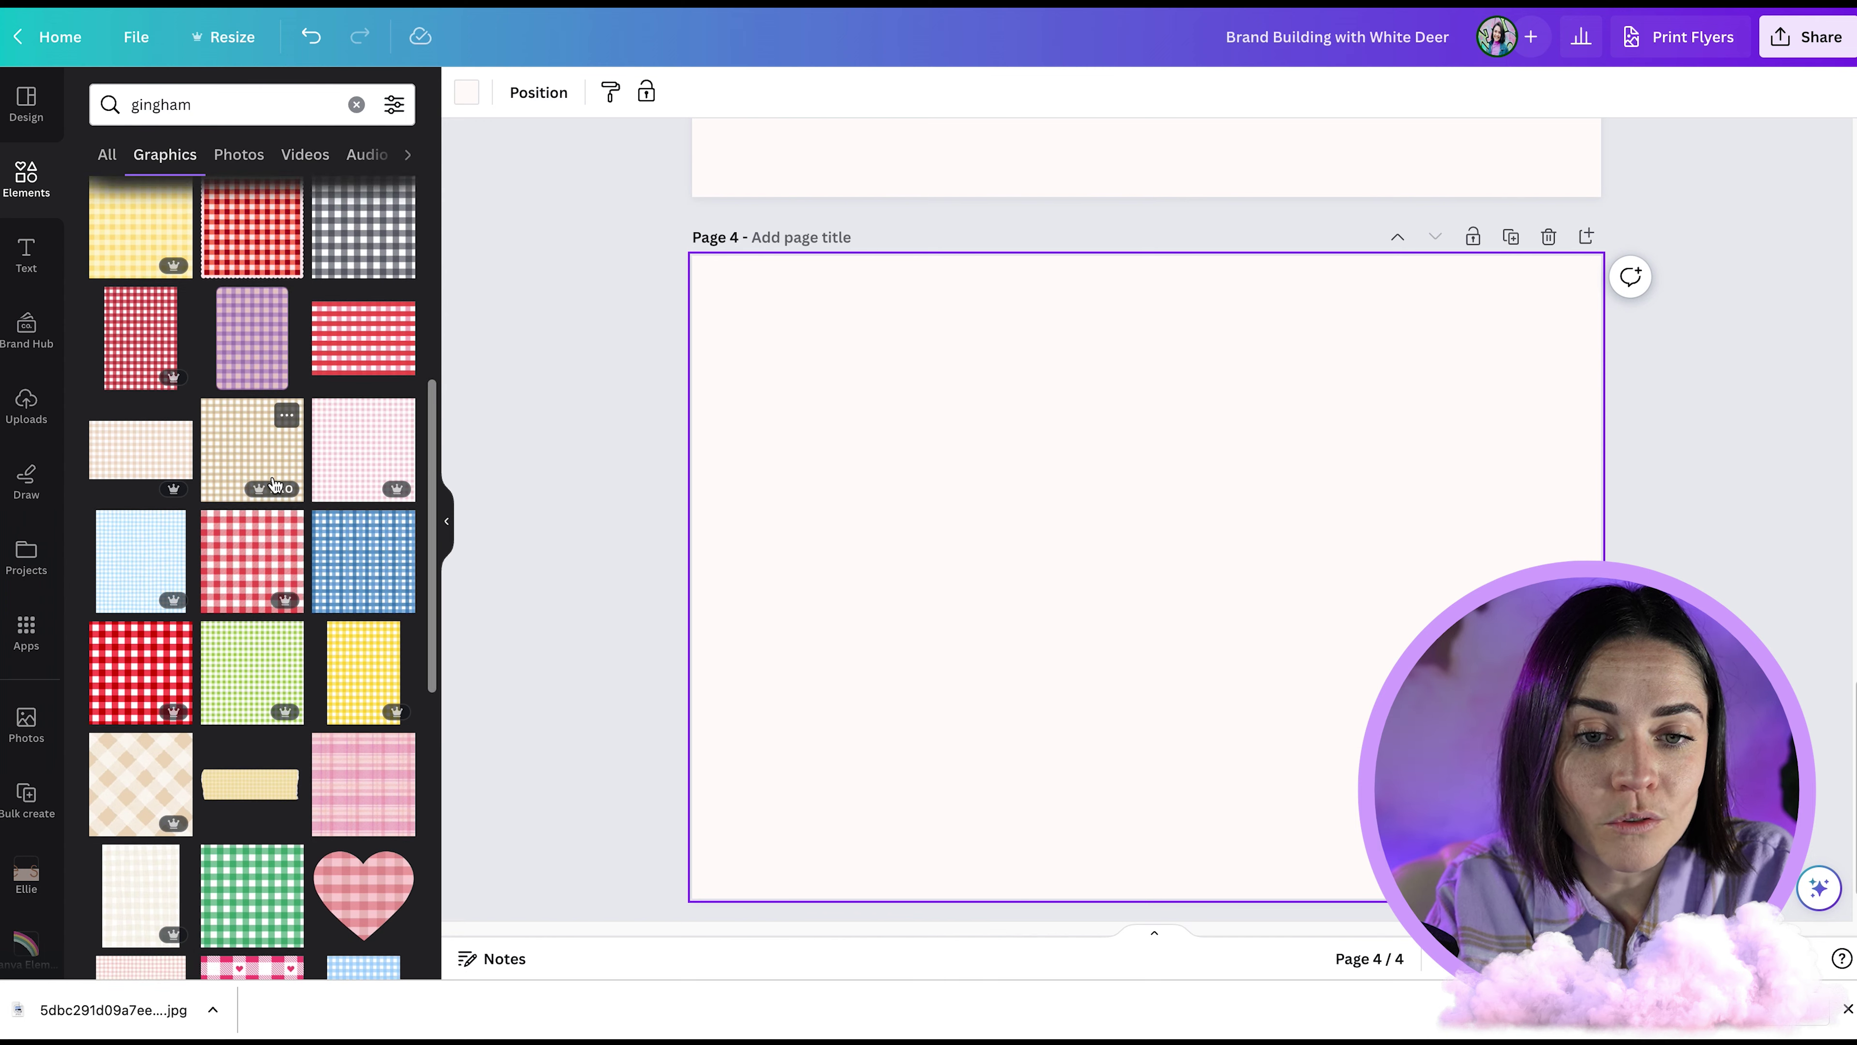
left_click(366, 541)
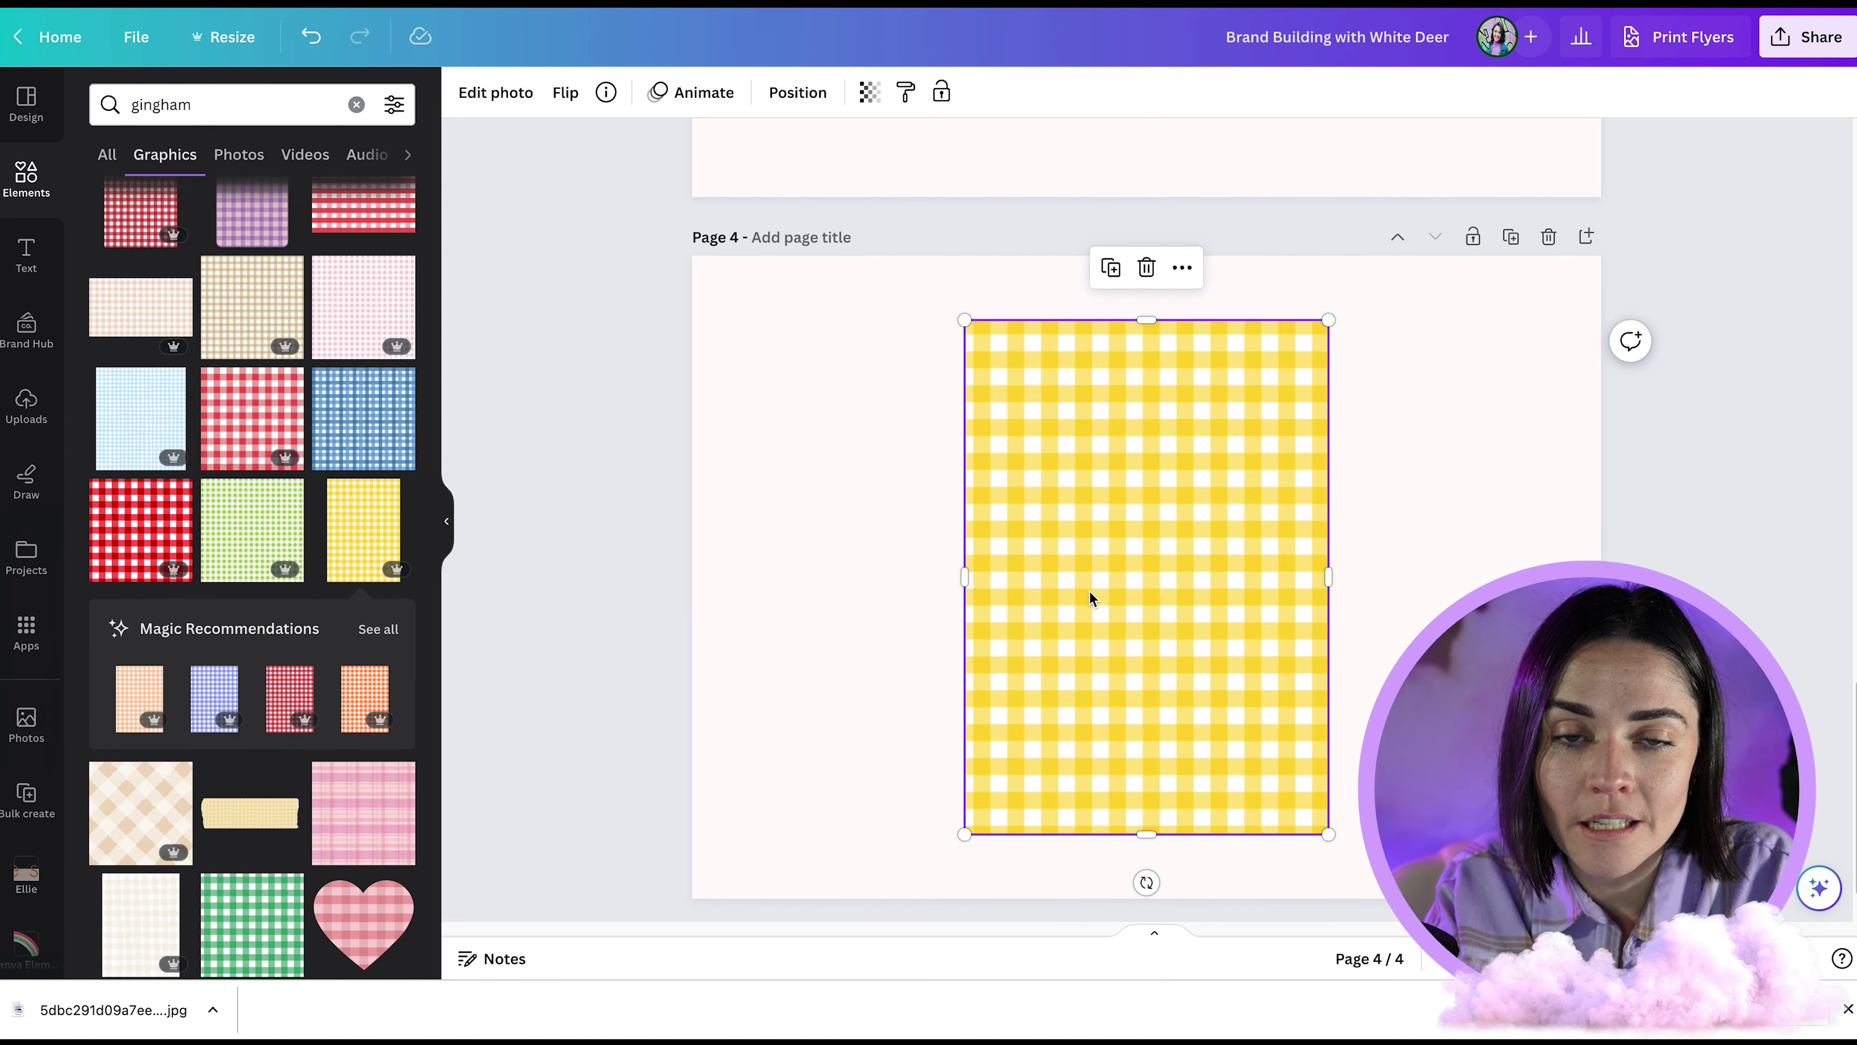
left_click_drag(1167, 504, 1095, 495)
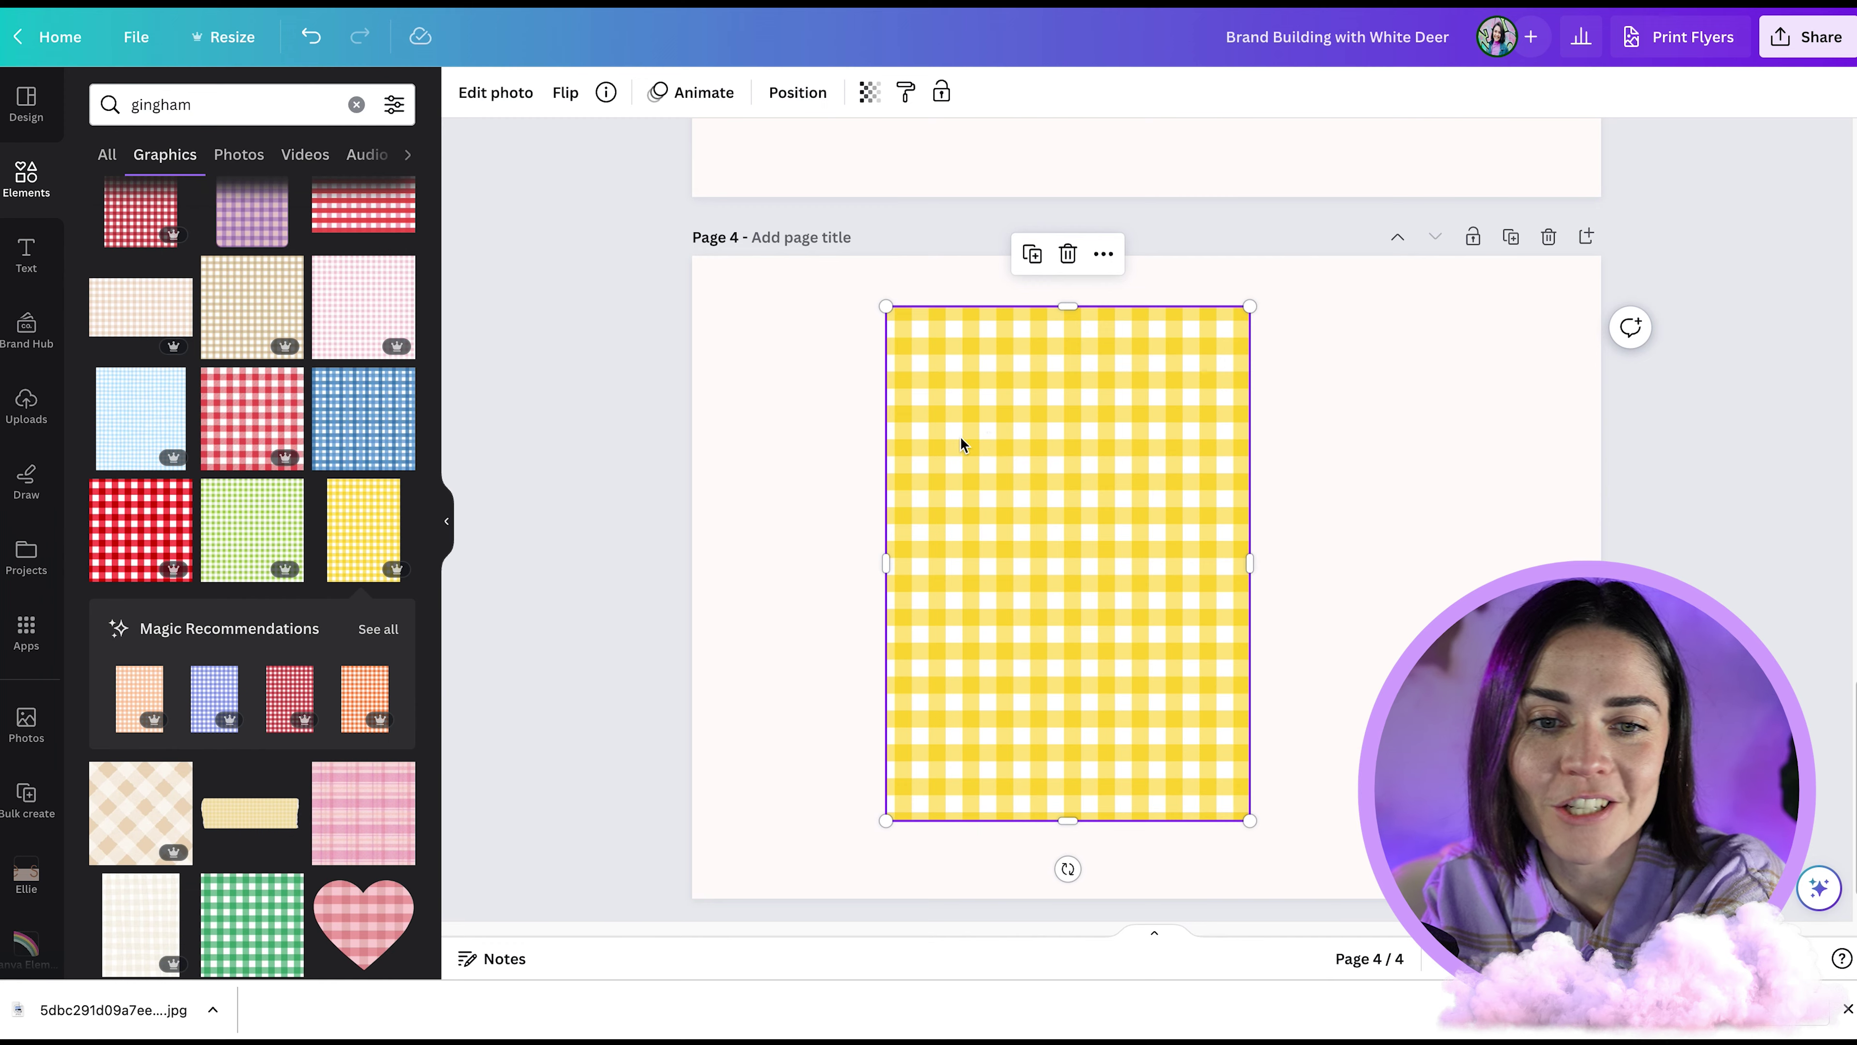
key("Delete")
Step: Add the heart gingham pattern, recolour it orange and cream, then reposition and shrink it
scroll(244, 667, "down", 5)
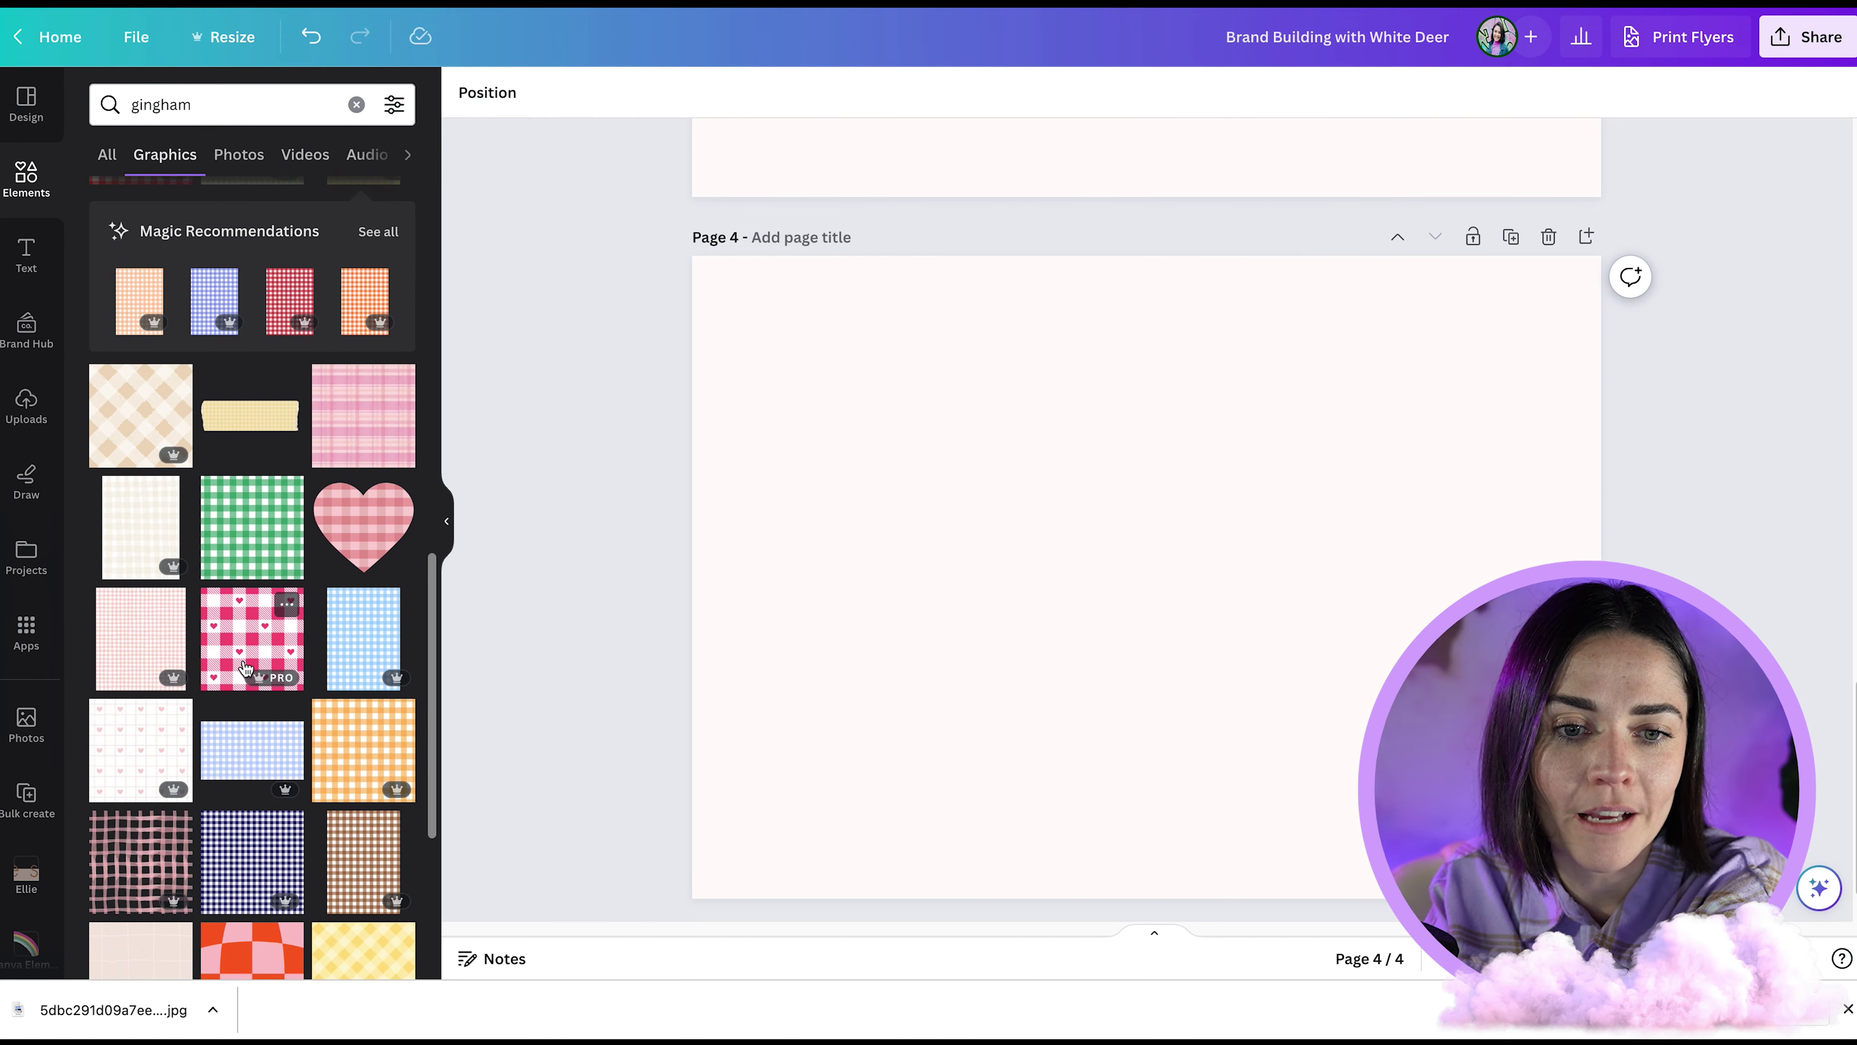
left_click(244, 667)
left_click_drag(1180, 594, 980, 553)
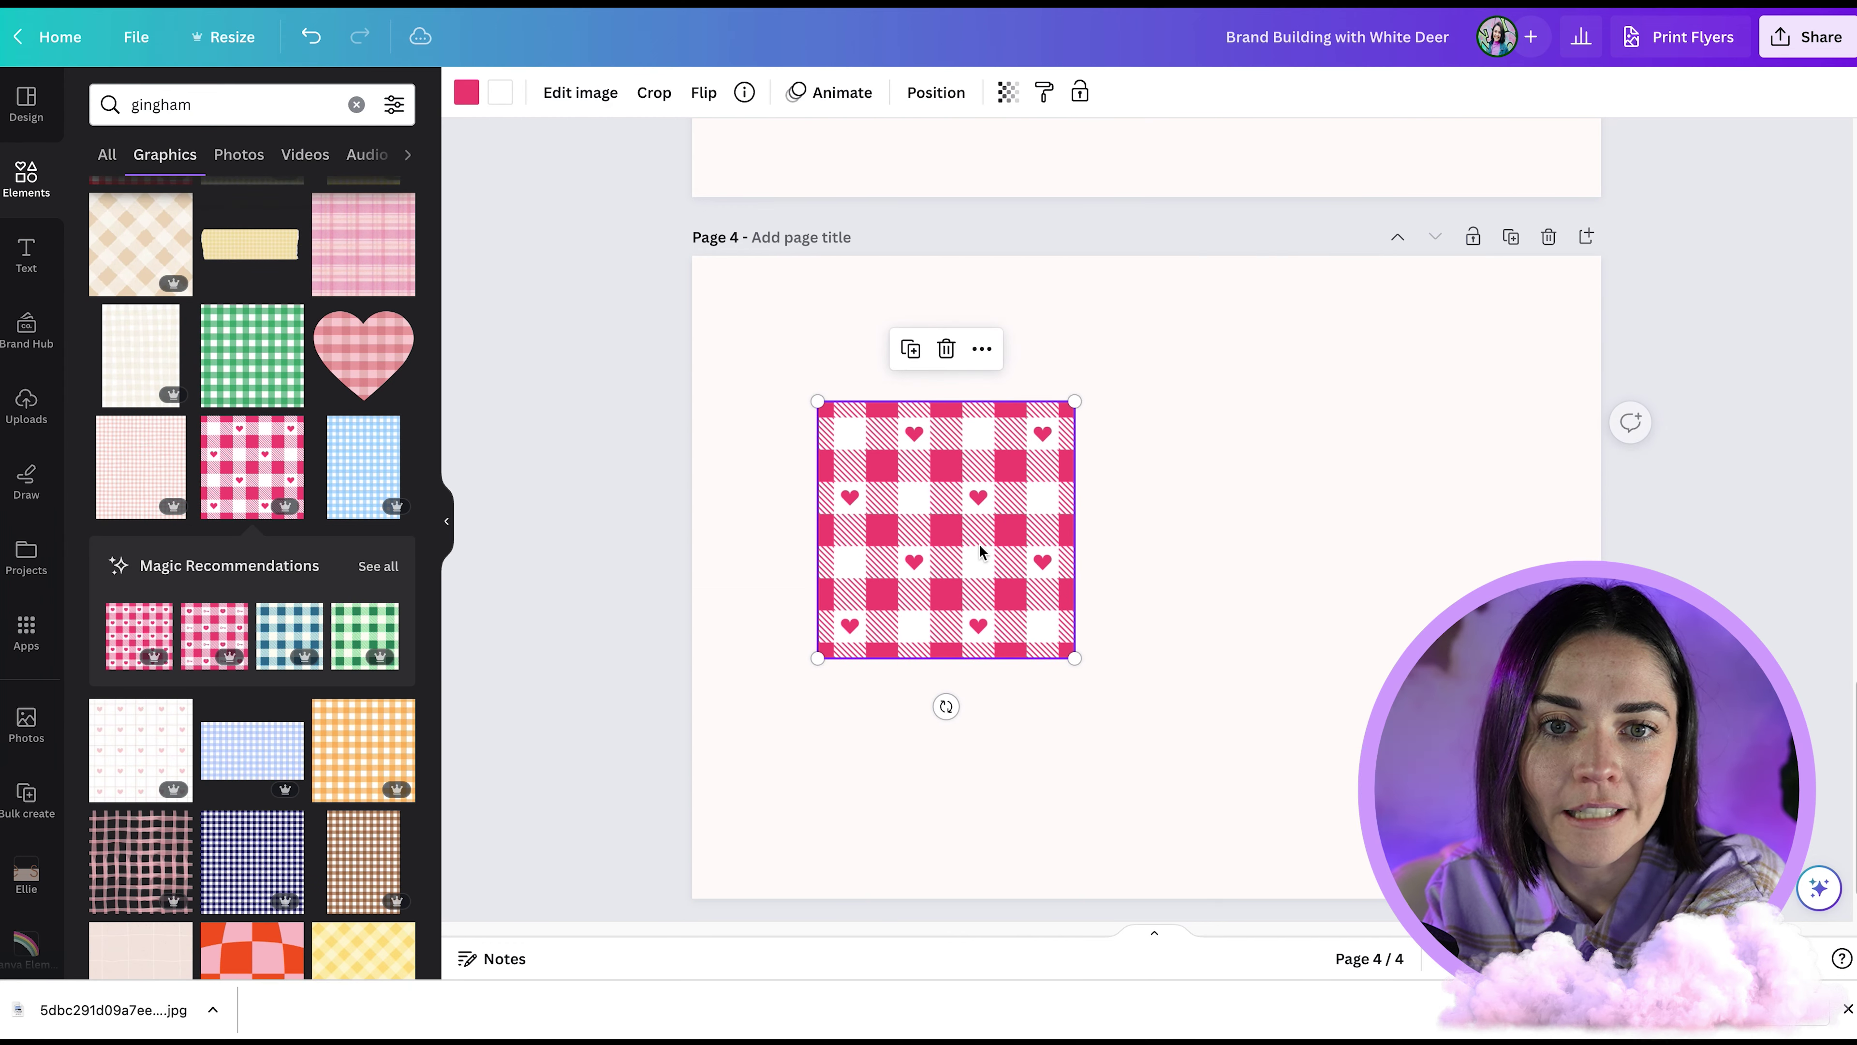
left_click(466, 93)
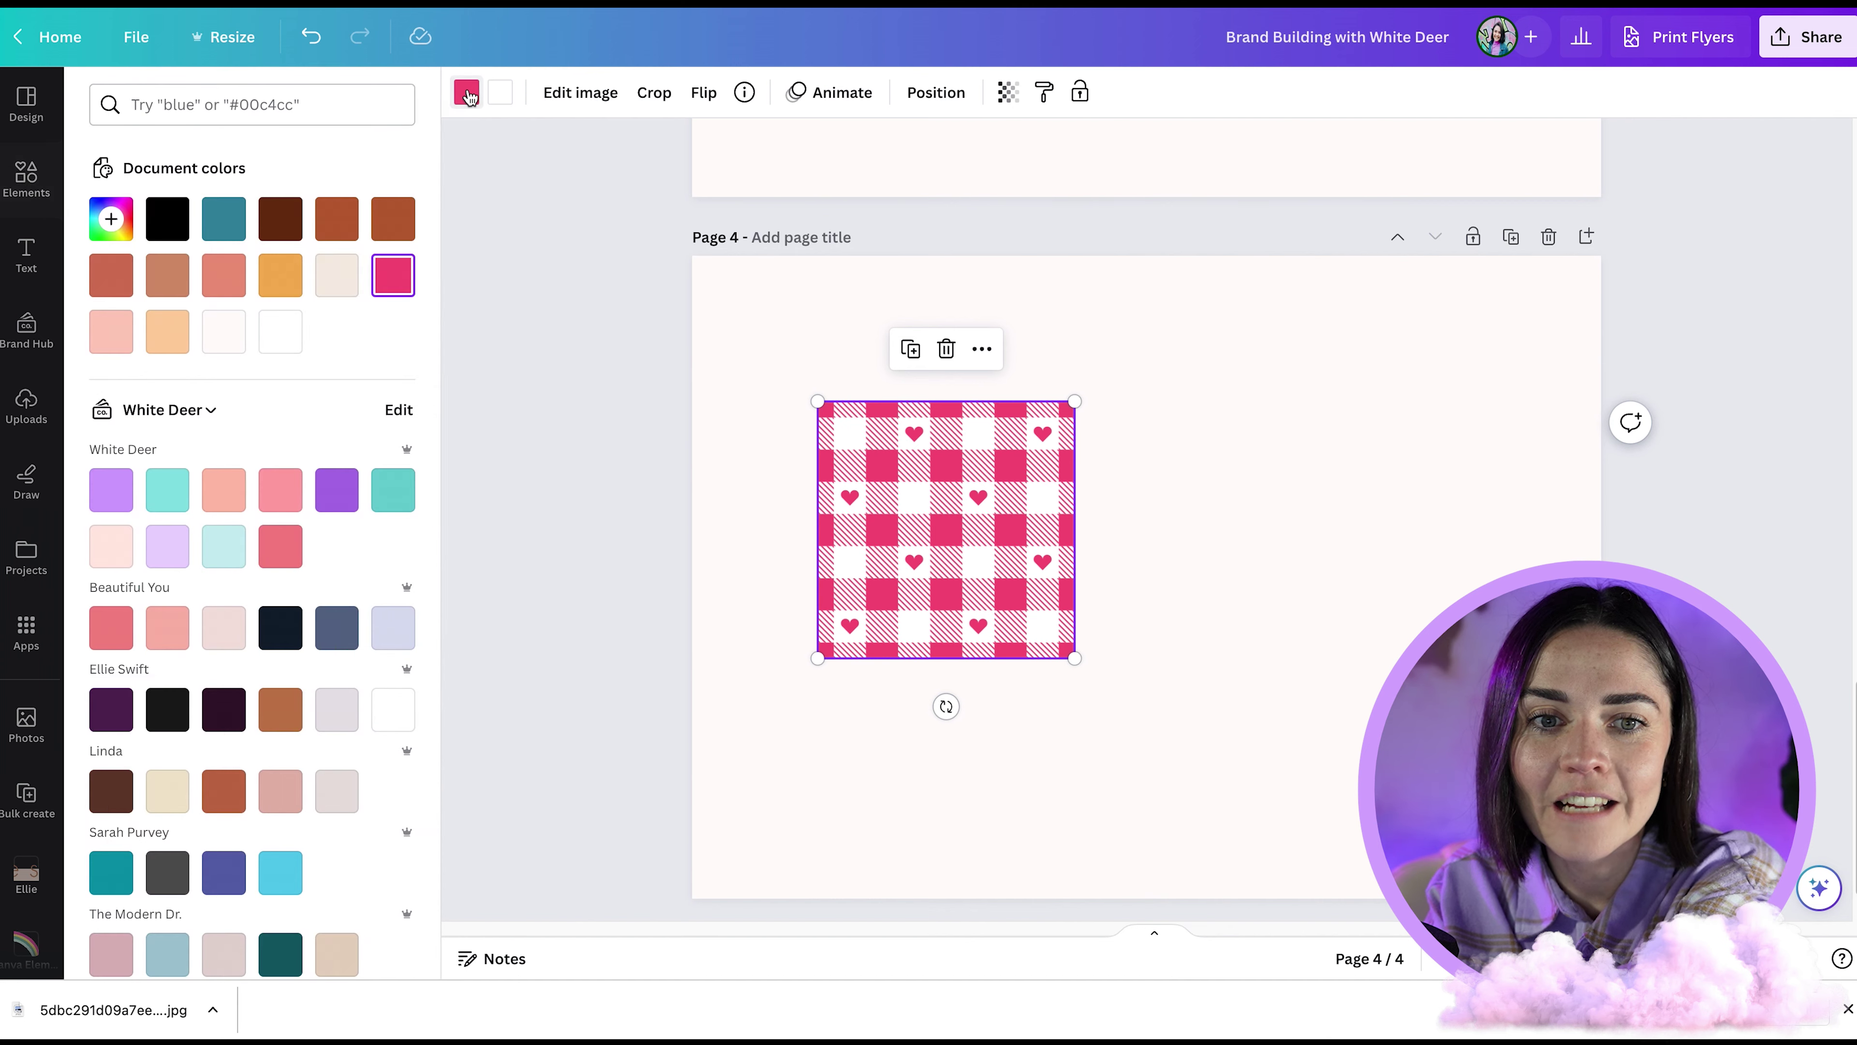
left_click(292, 283)
left_click(501, 93)
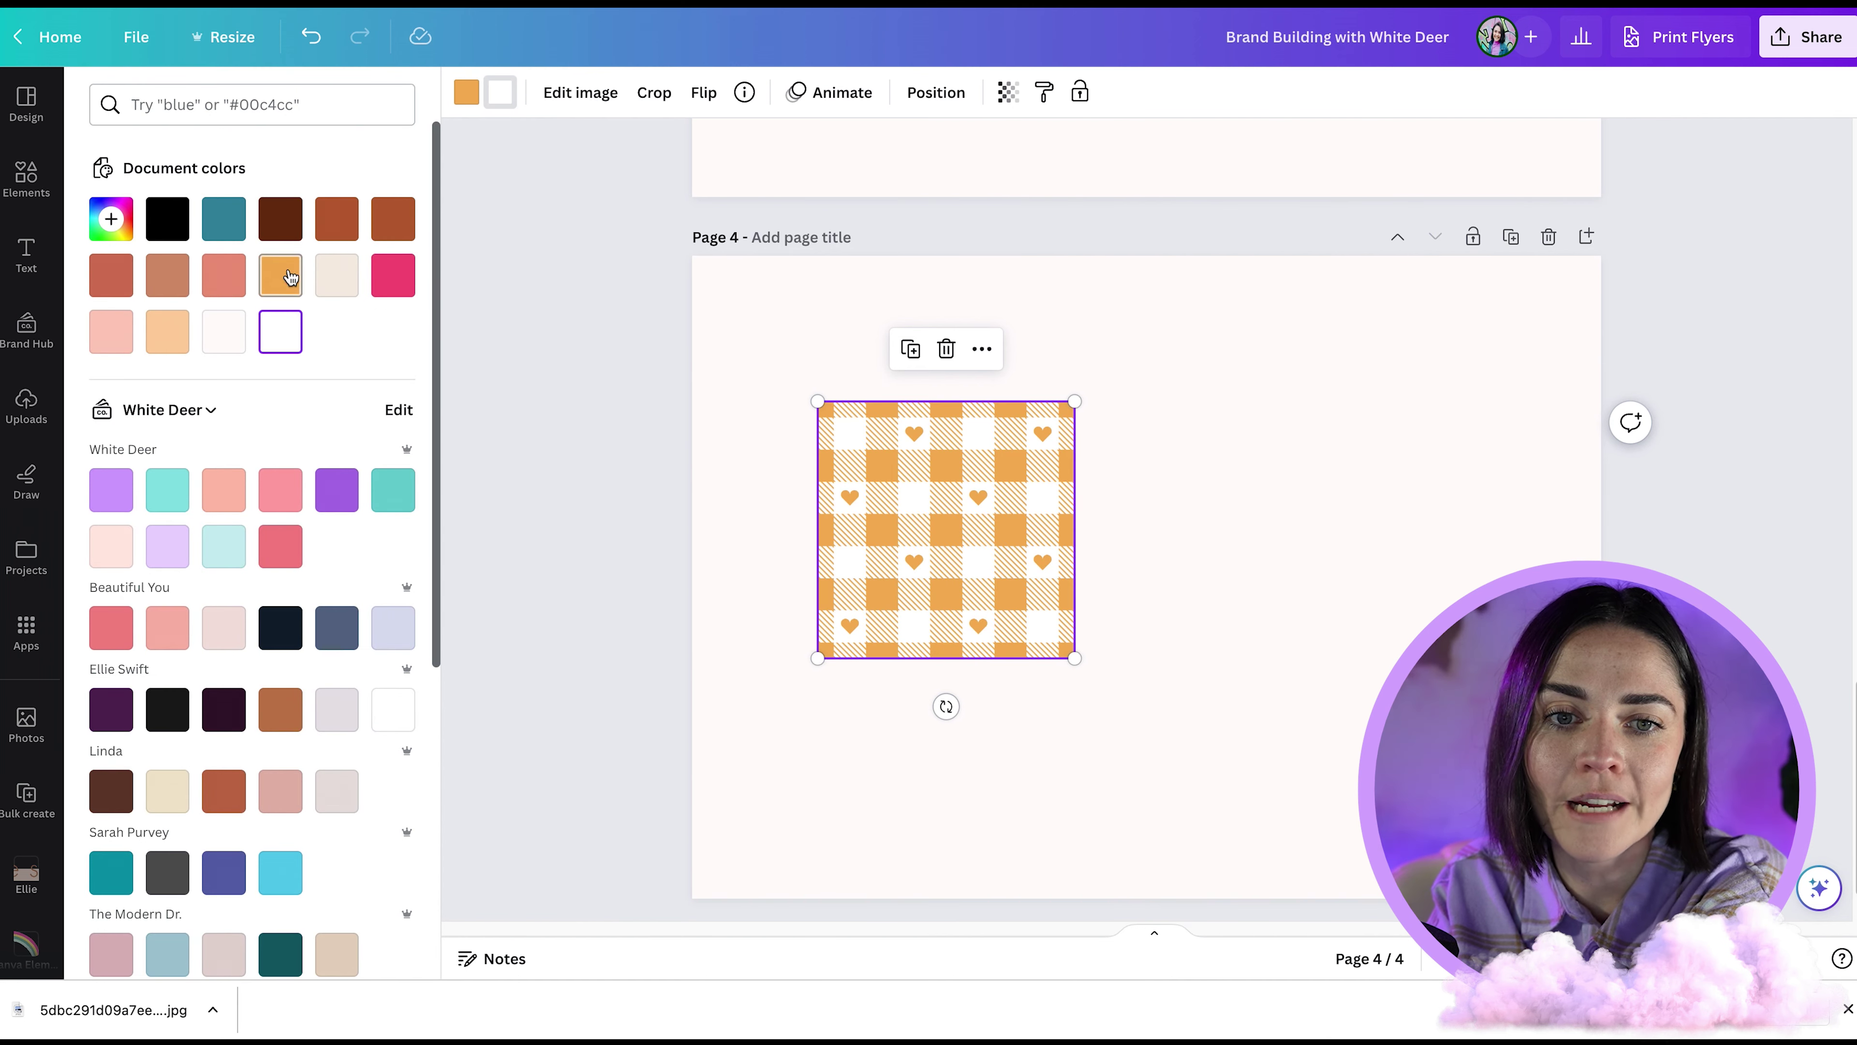
left_click(337, 275)
left_click(1314, 564)
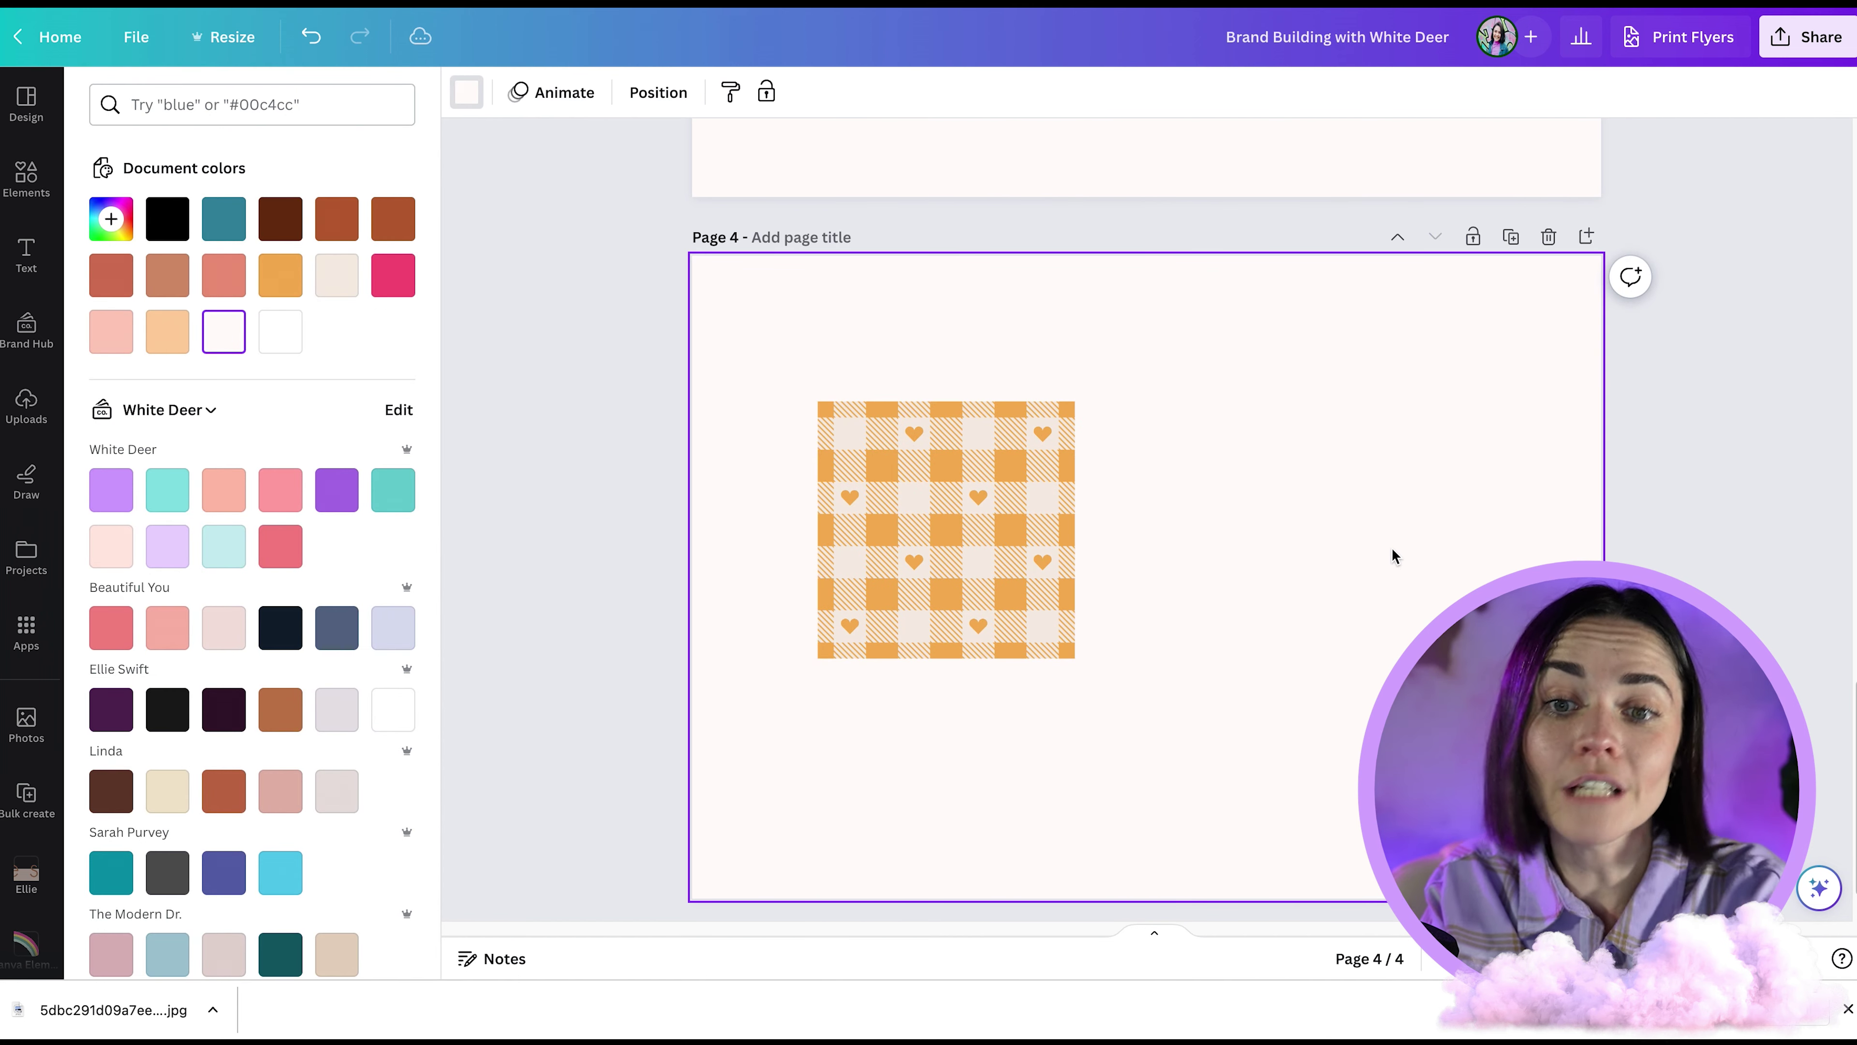
left_click_drag(1057, 578, 1055, 561)
left_click_drag(1074, 636, 999, 564)
Step: Search Elements for 'checkers' and show only graphic results
left_click(26, 179)
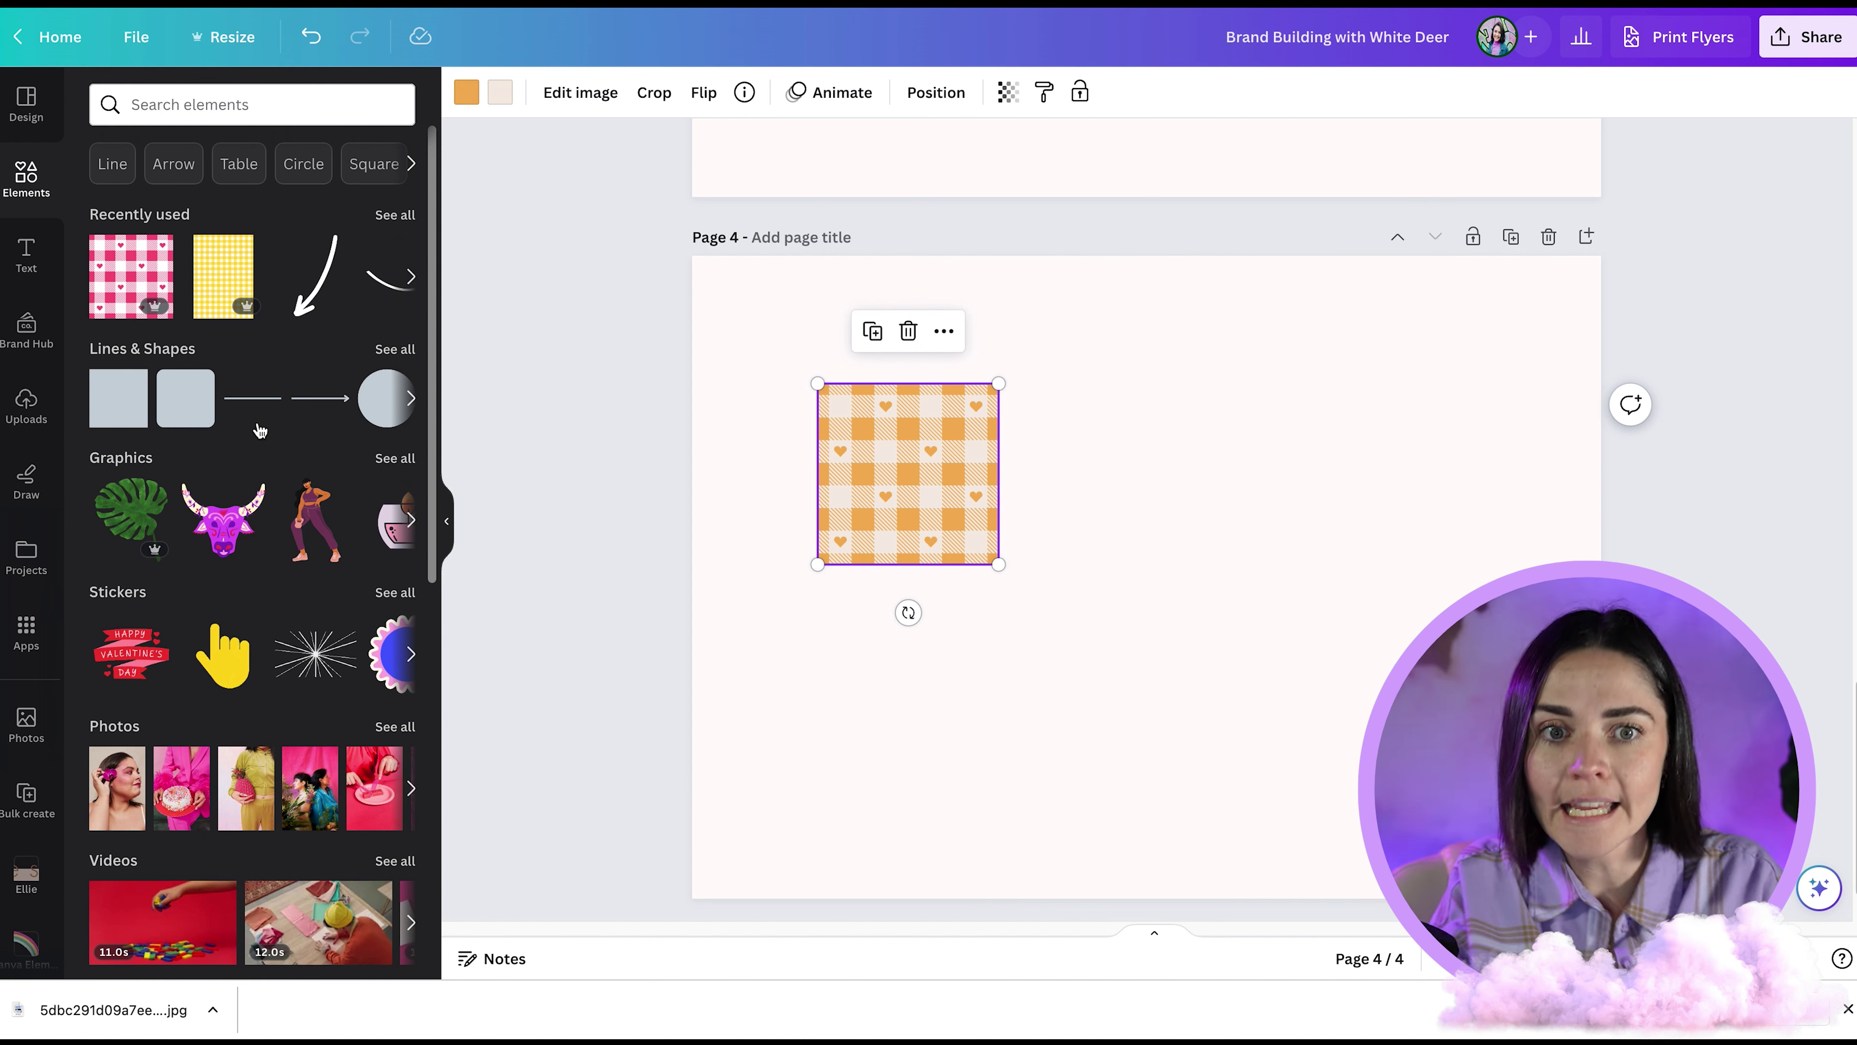
left_click(388, 218)
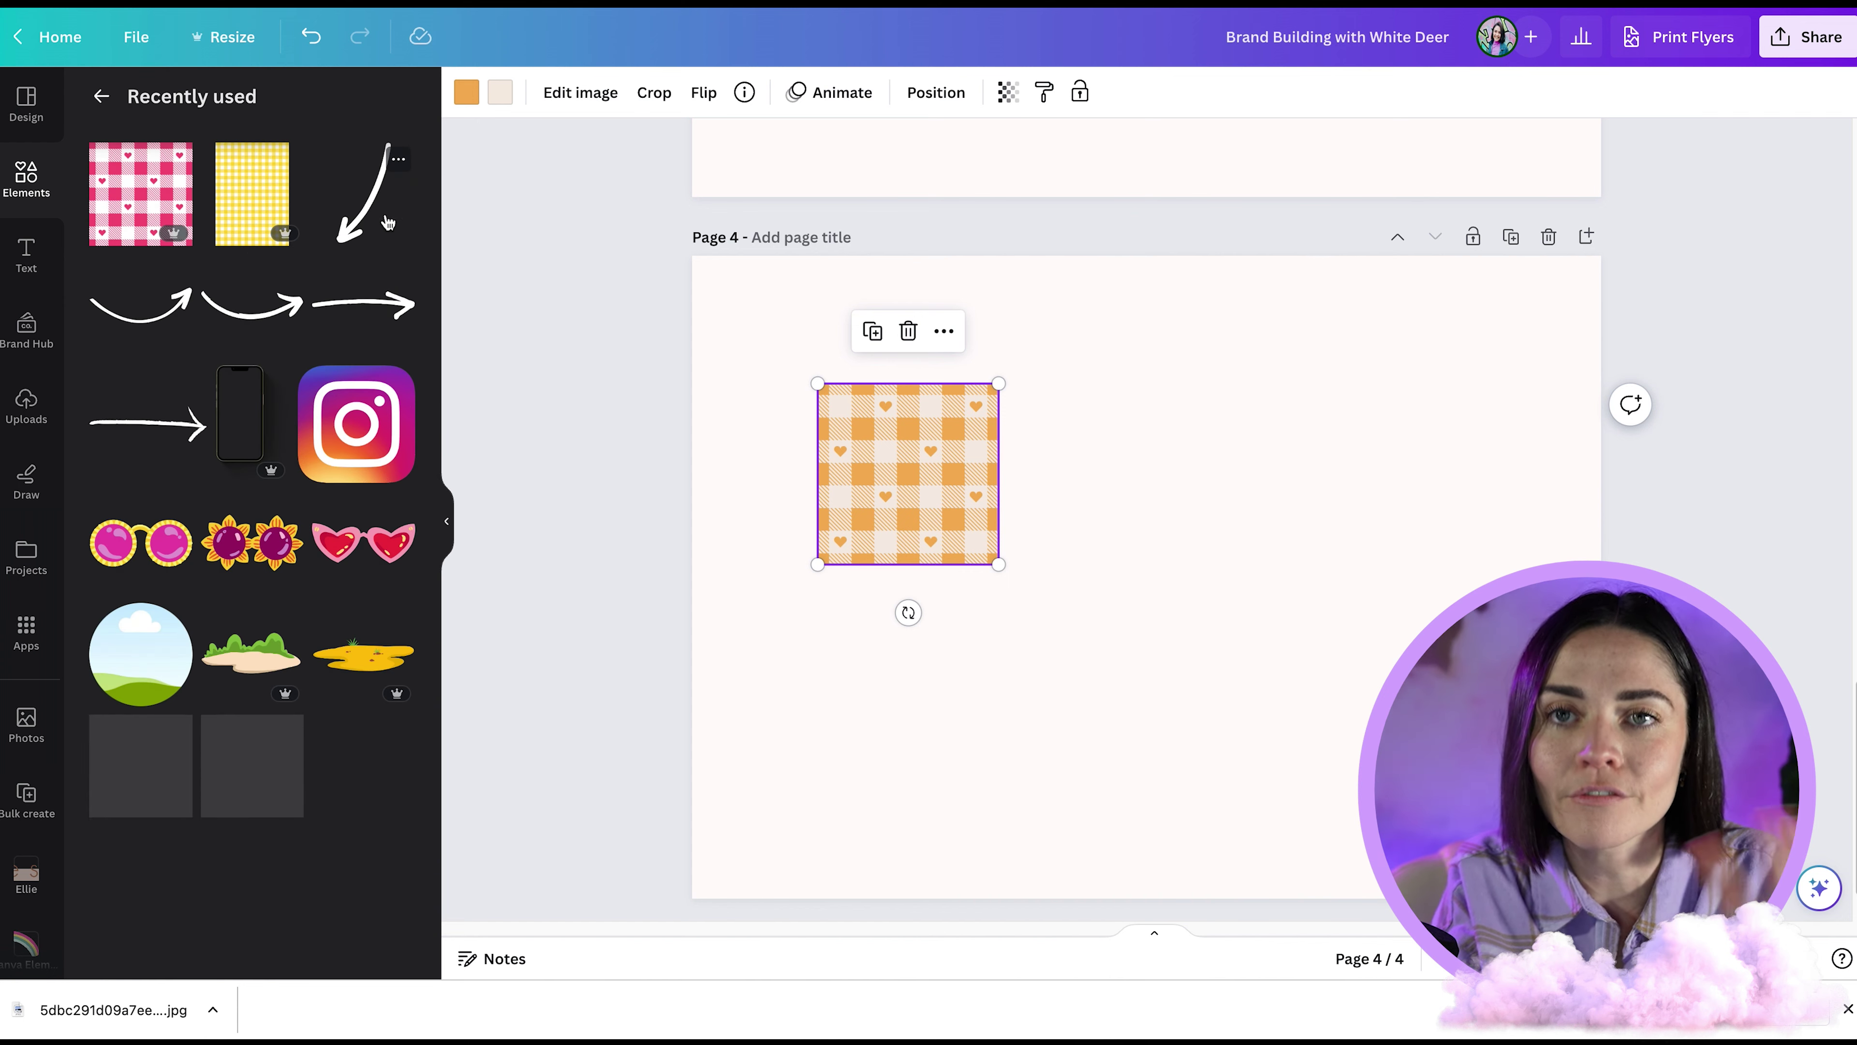
left_click(101, 96)
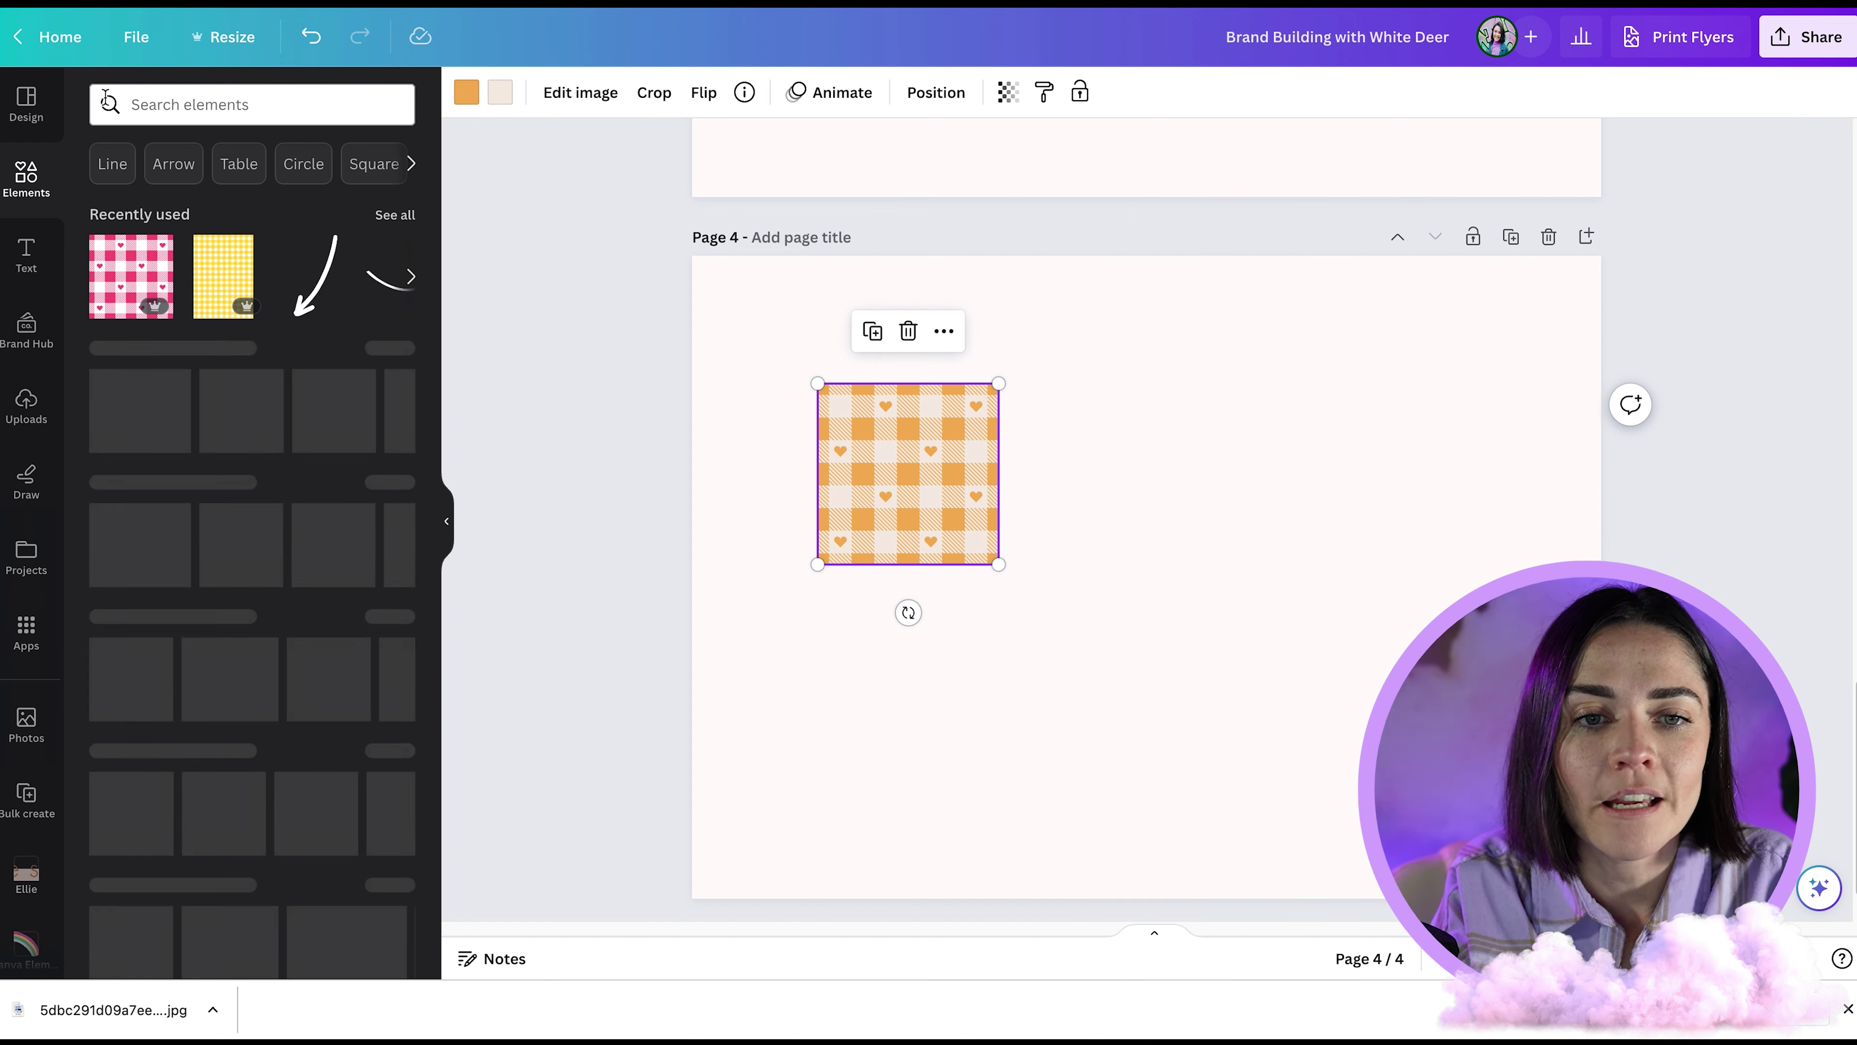
left_click(238, 104)
type("checkers")
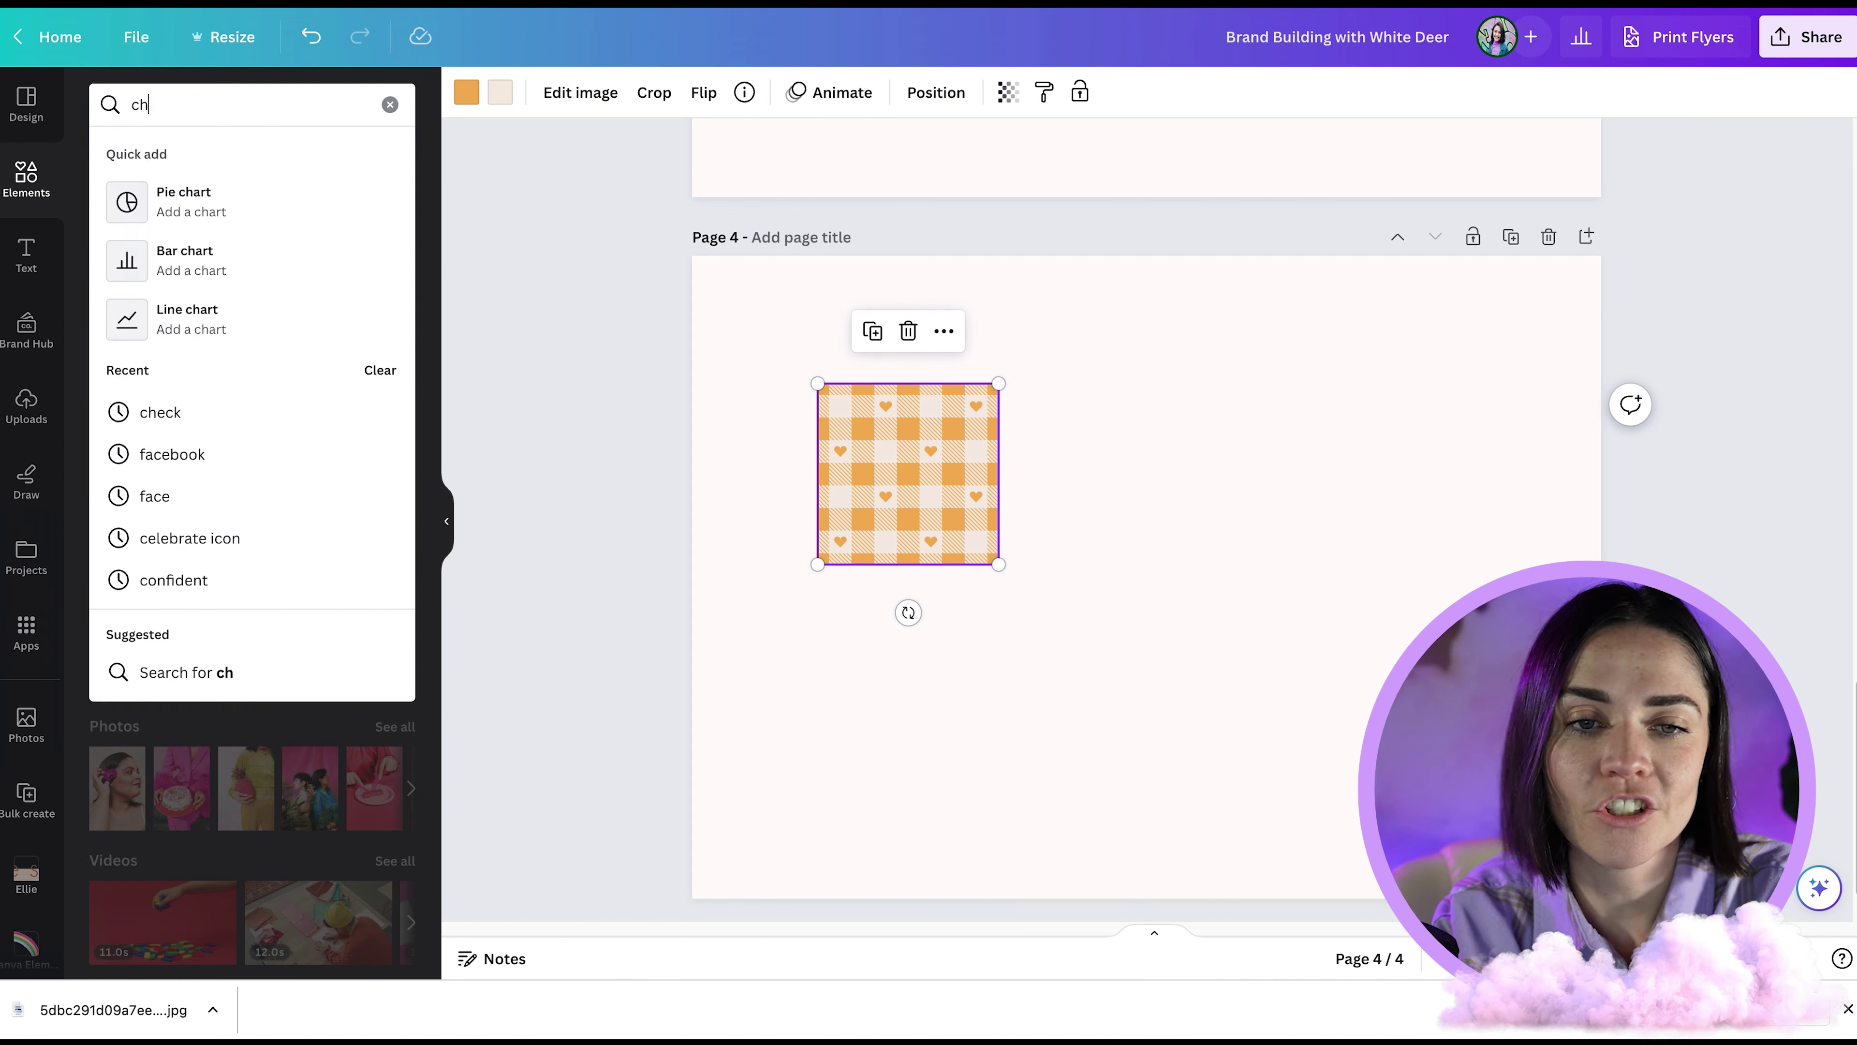
key("Return")
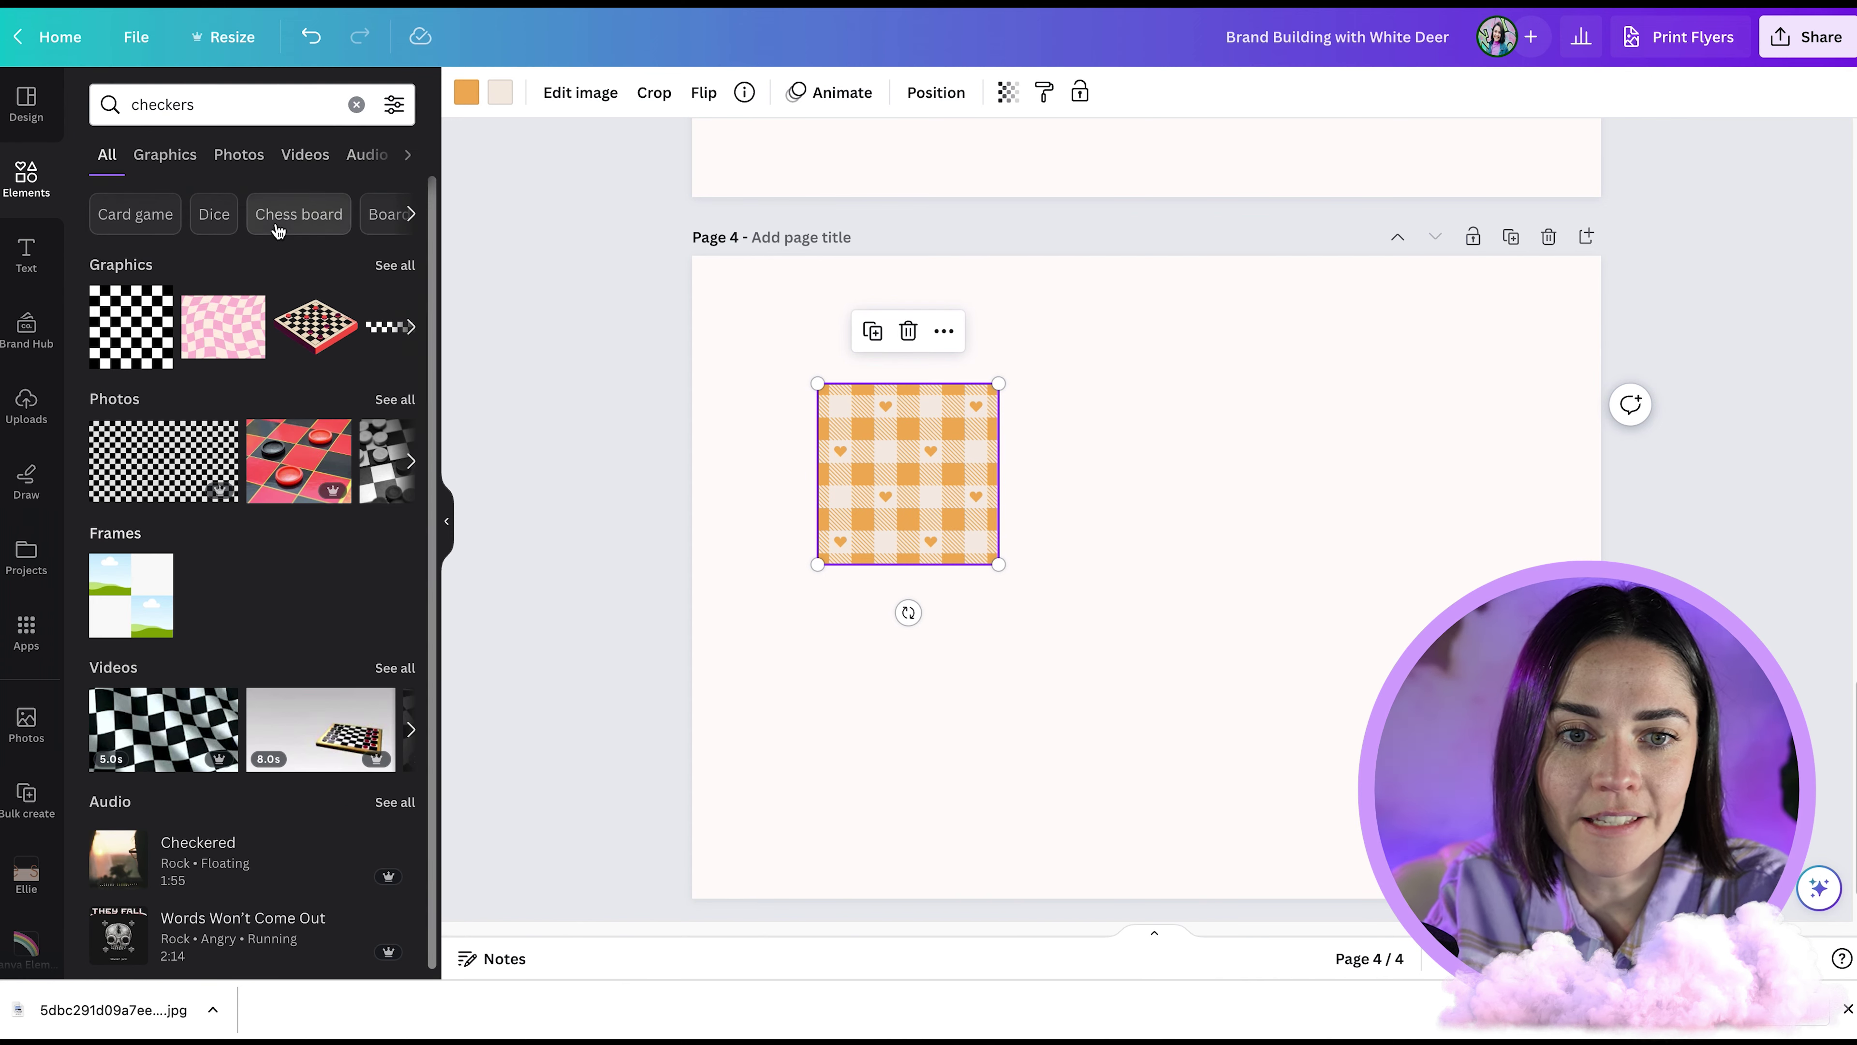
left_click(381, 267)
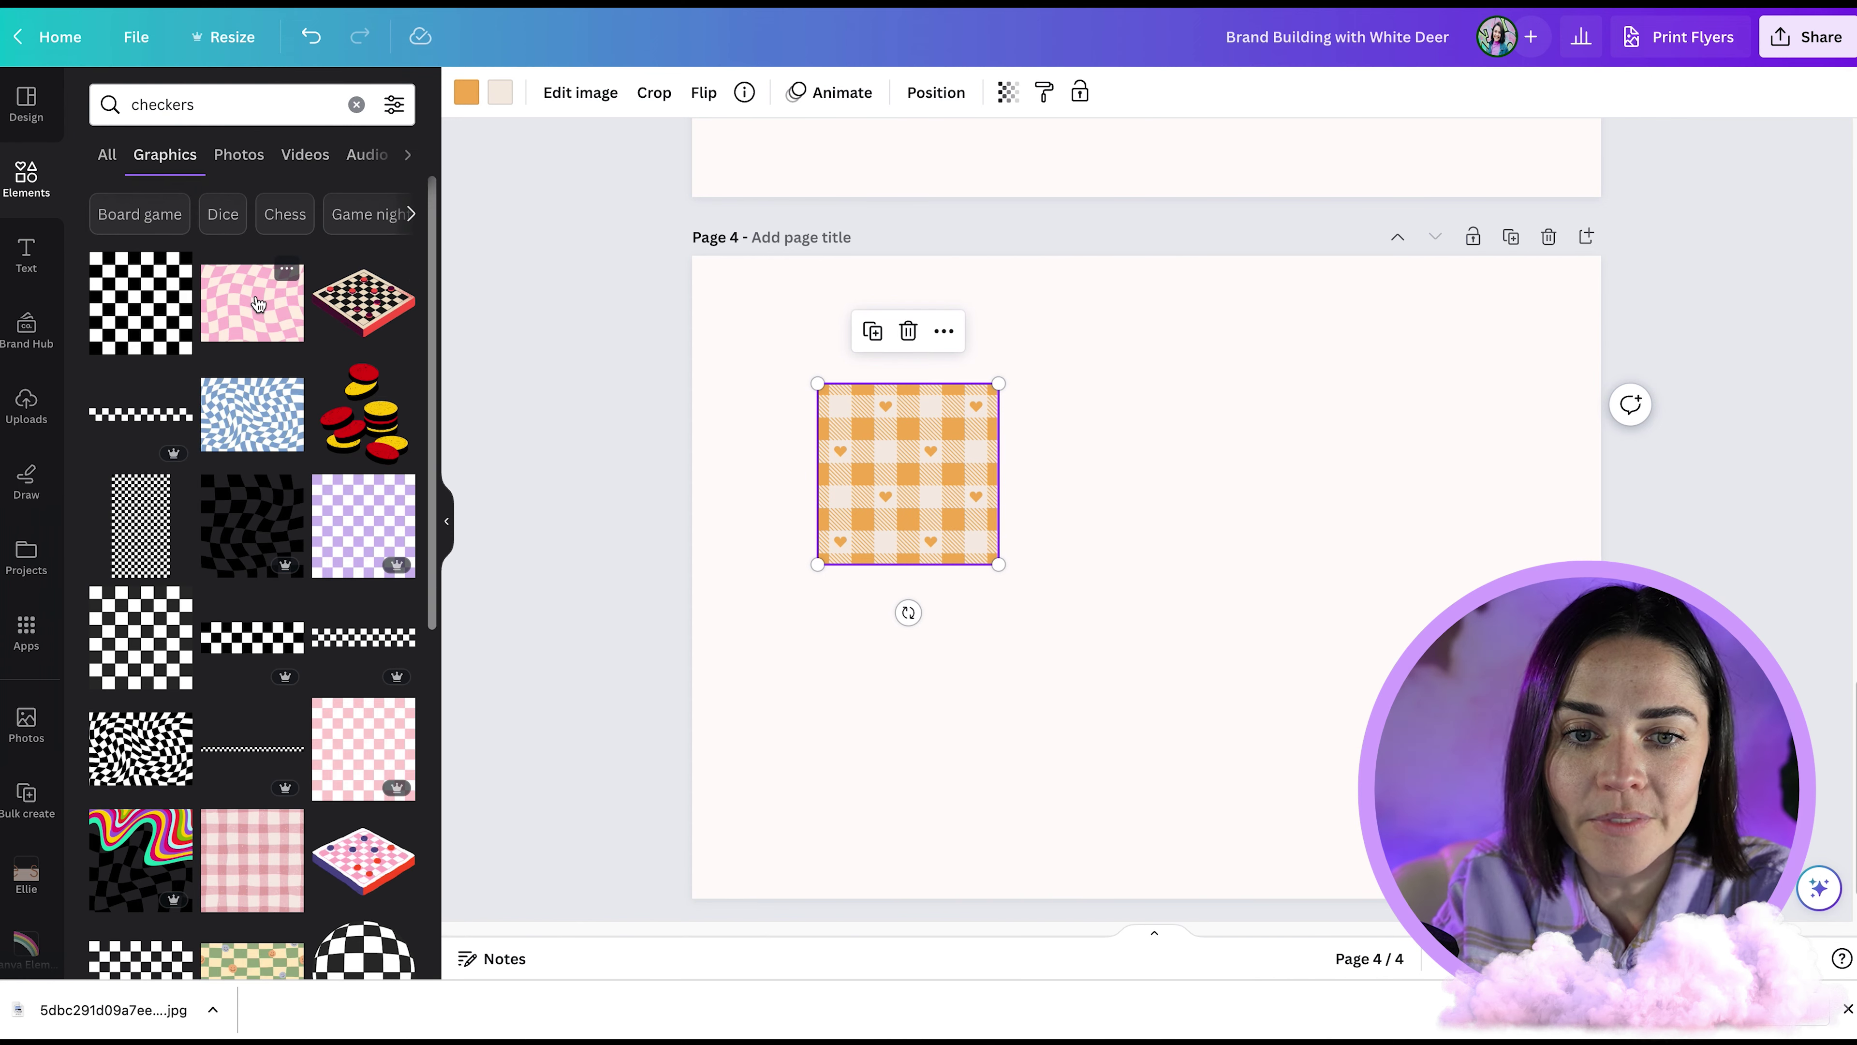
Step: Add pink wavy checker, pink checker and pink gingham graphics to the page
left_click(245, 307)
left_click_drag(1058, 642, 1154, 574)
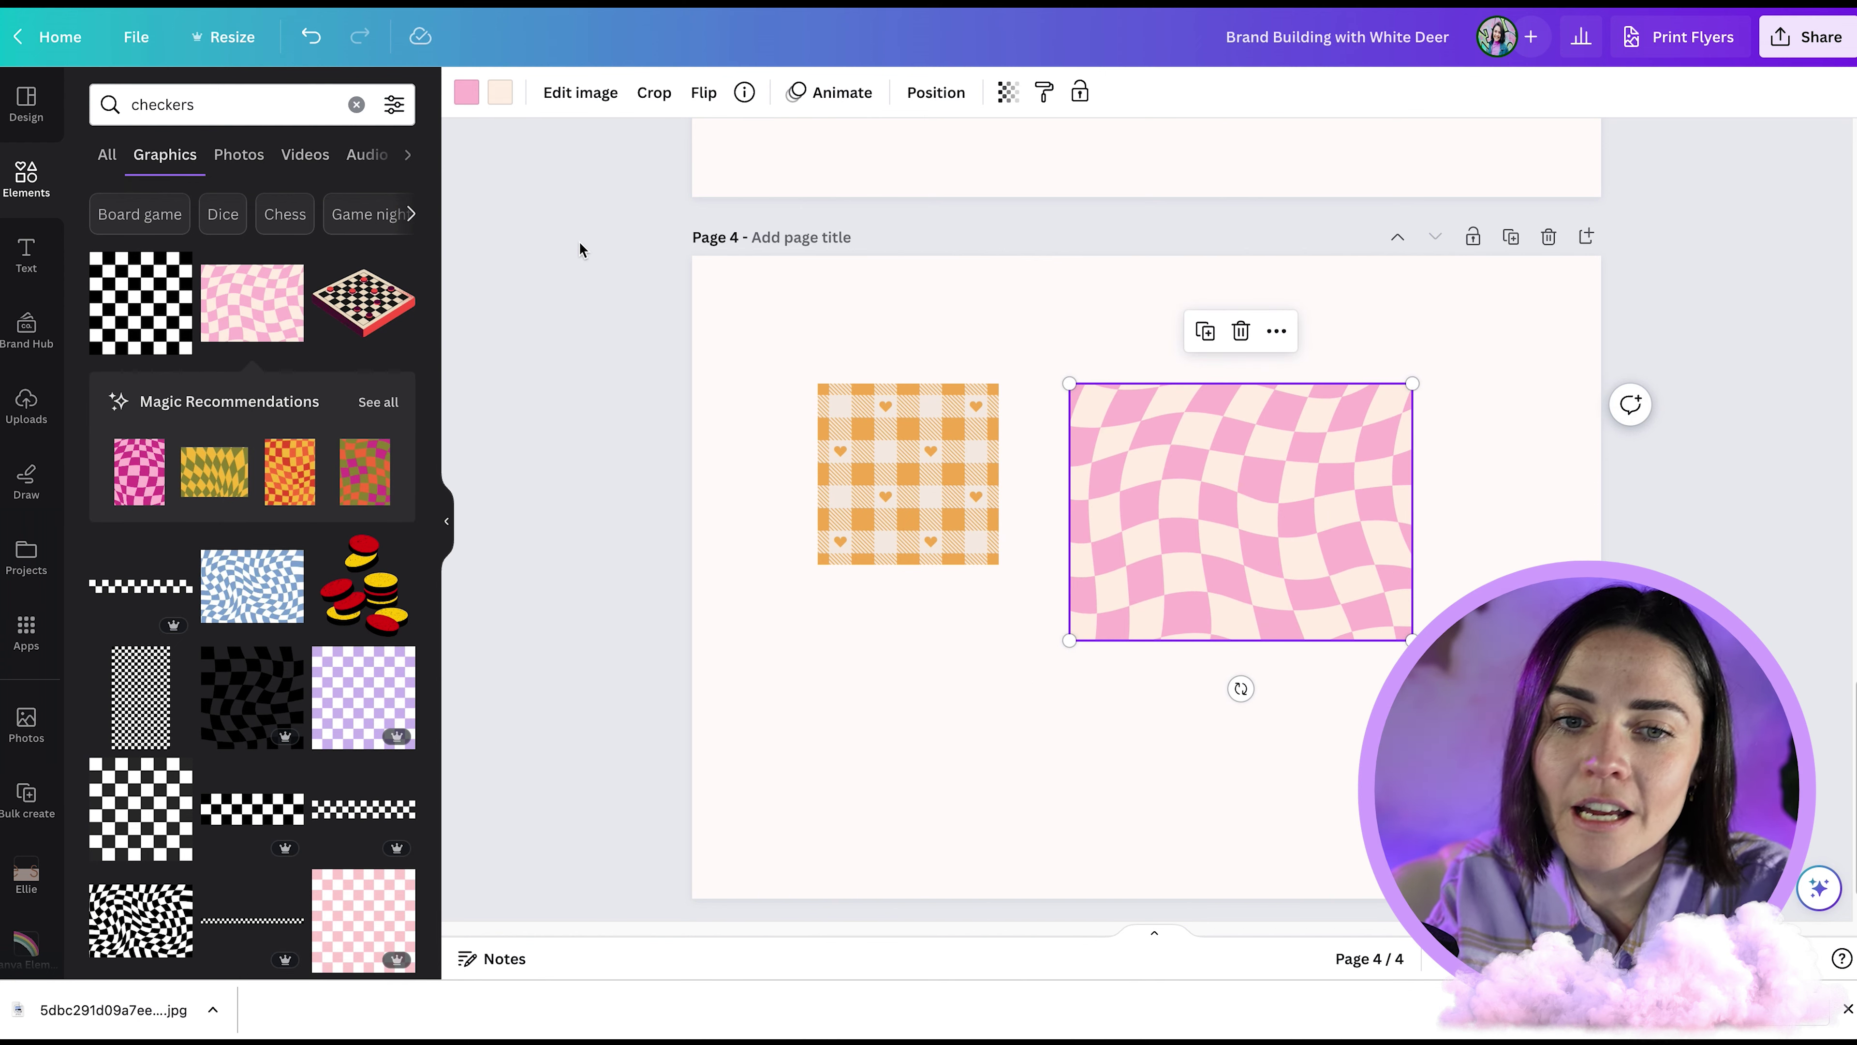
scroll(320, 488, "down", 5)
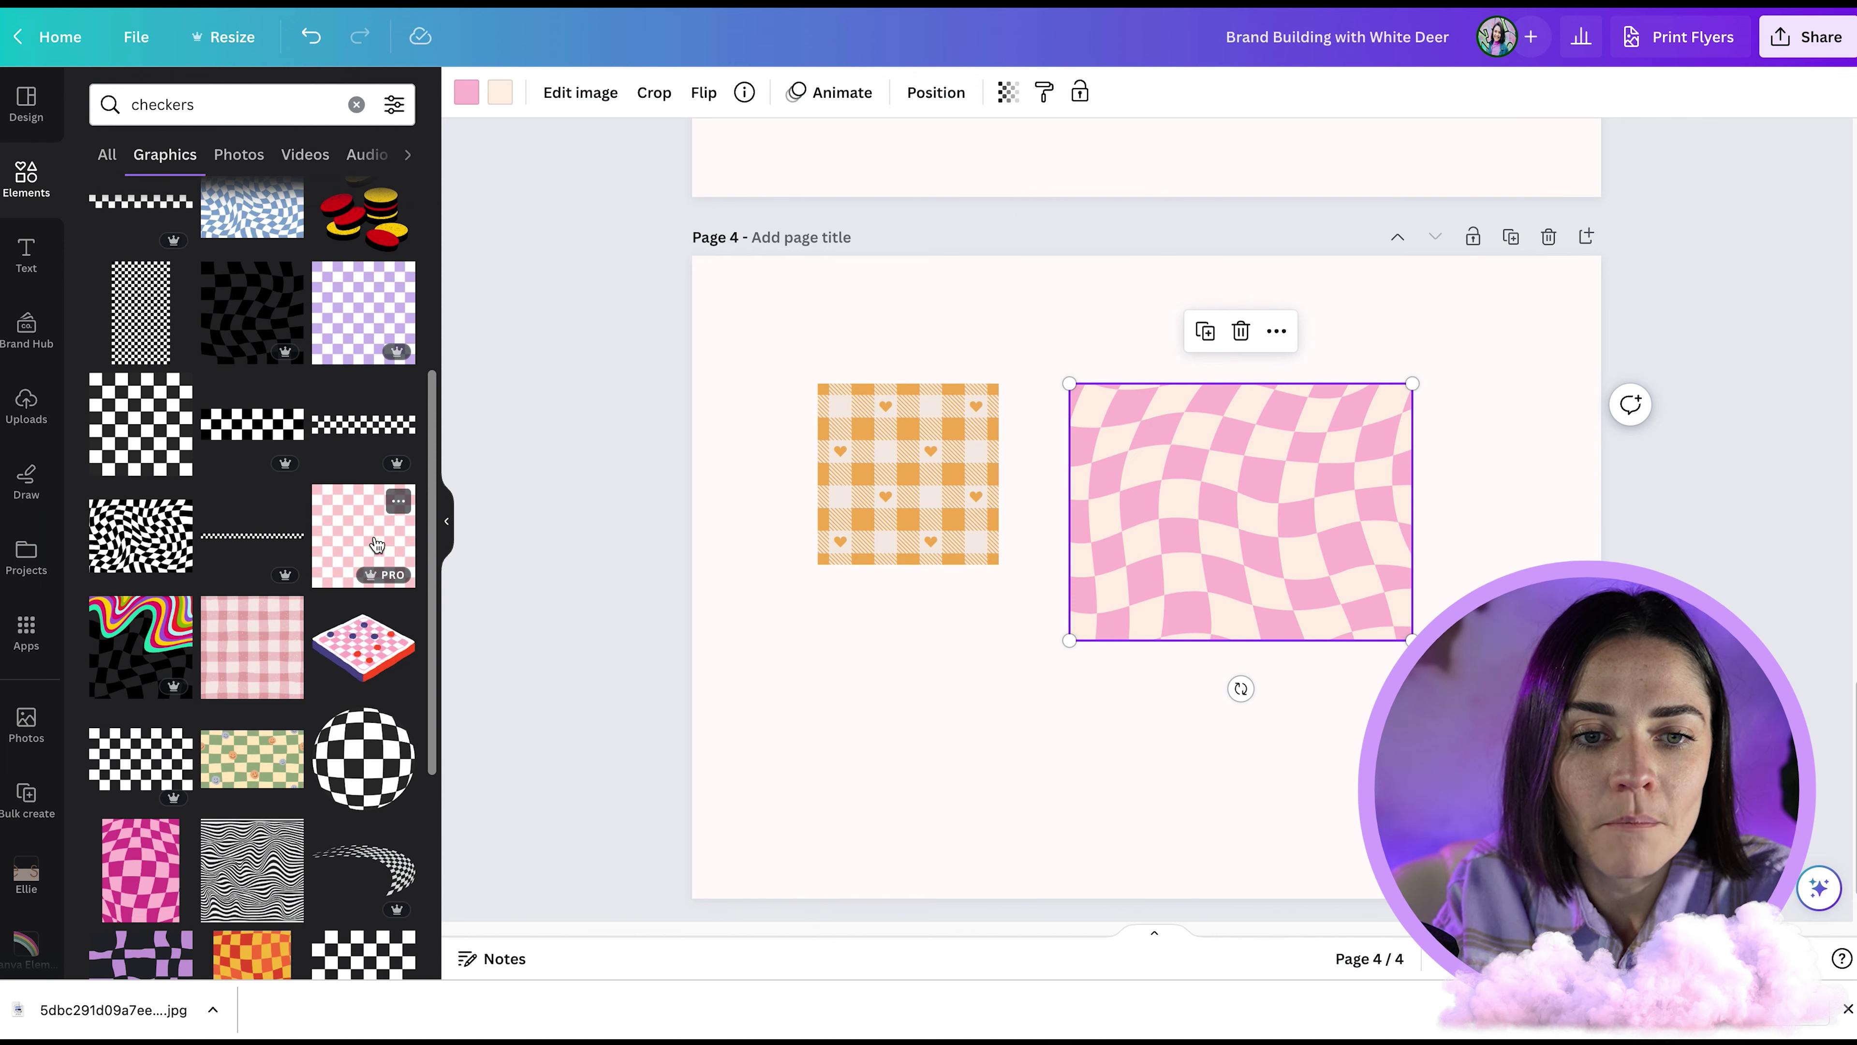
left_click(360, 538)
left_click_drag(1197, 683, 1301, 663)
left_click(252, 819)
left_click_drag(1132, 623, 857, 722)
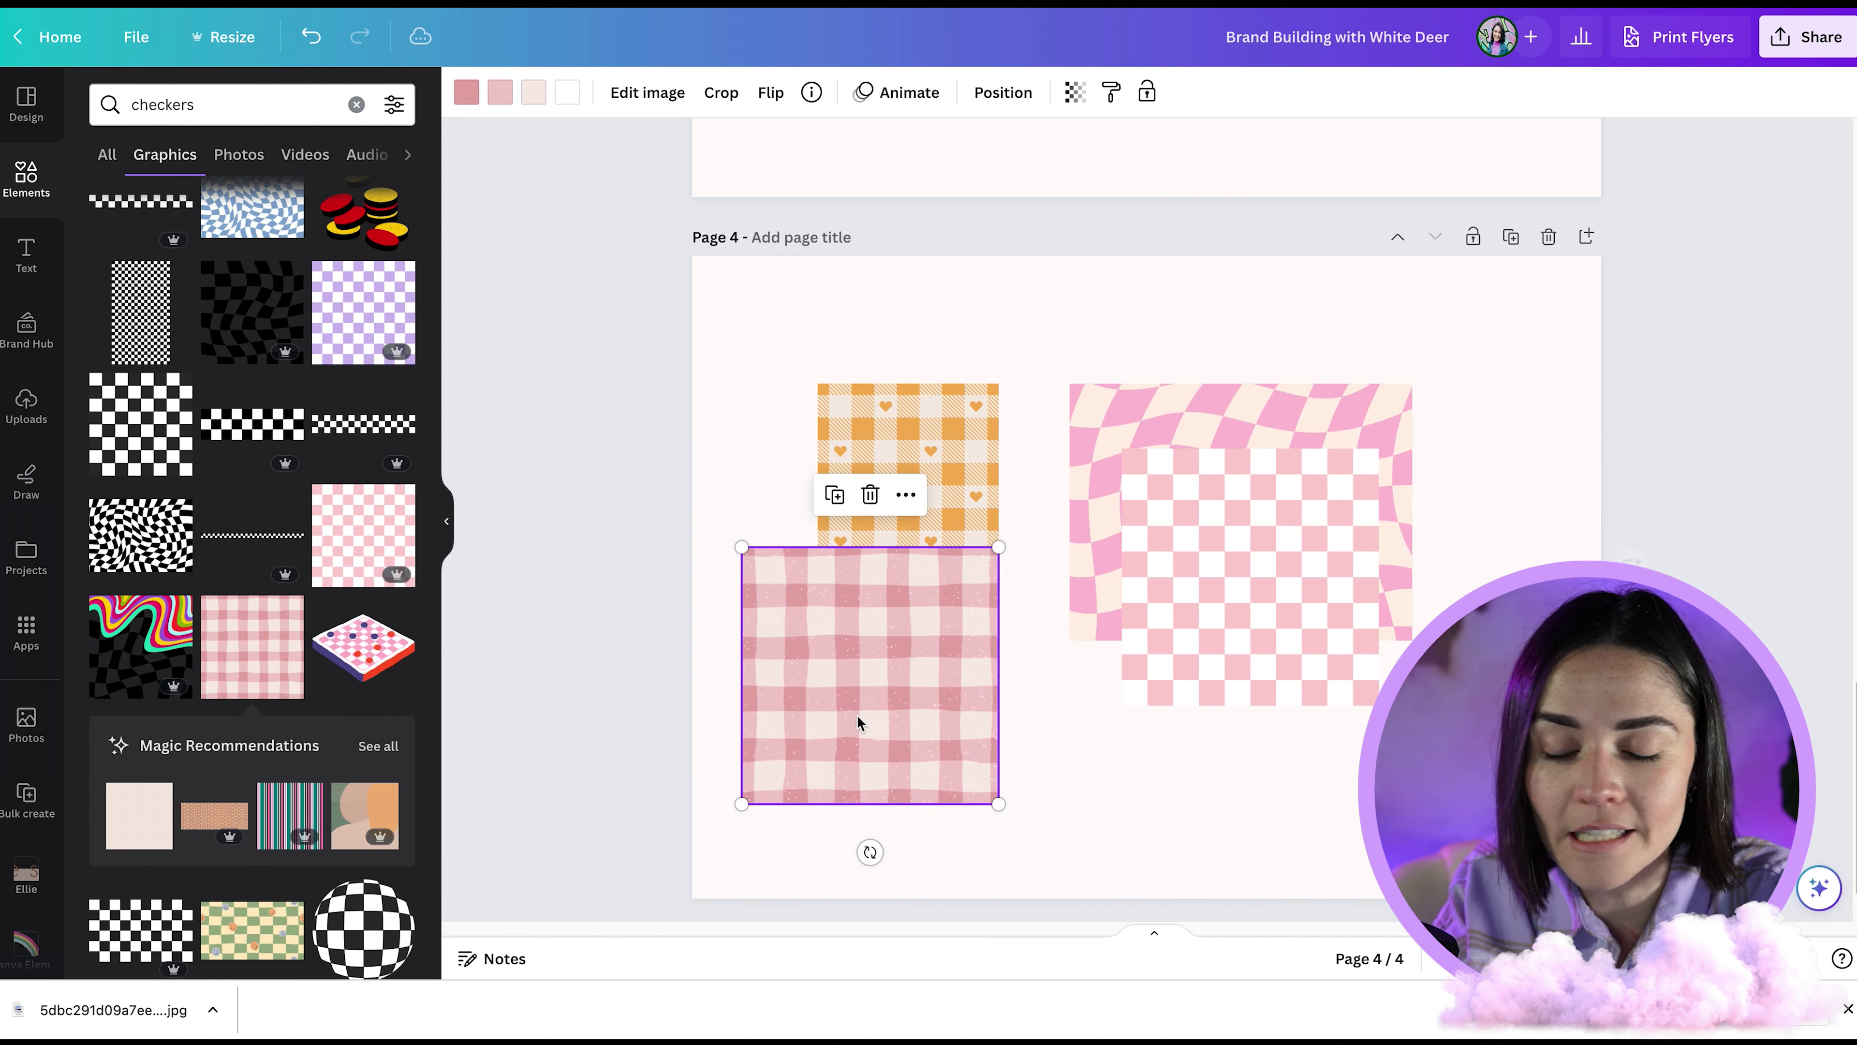
Step: Overlap the three pink patterns, shrink them together and place them beside the orange gingham
scroll(857, 621, "up", 5)
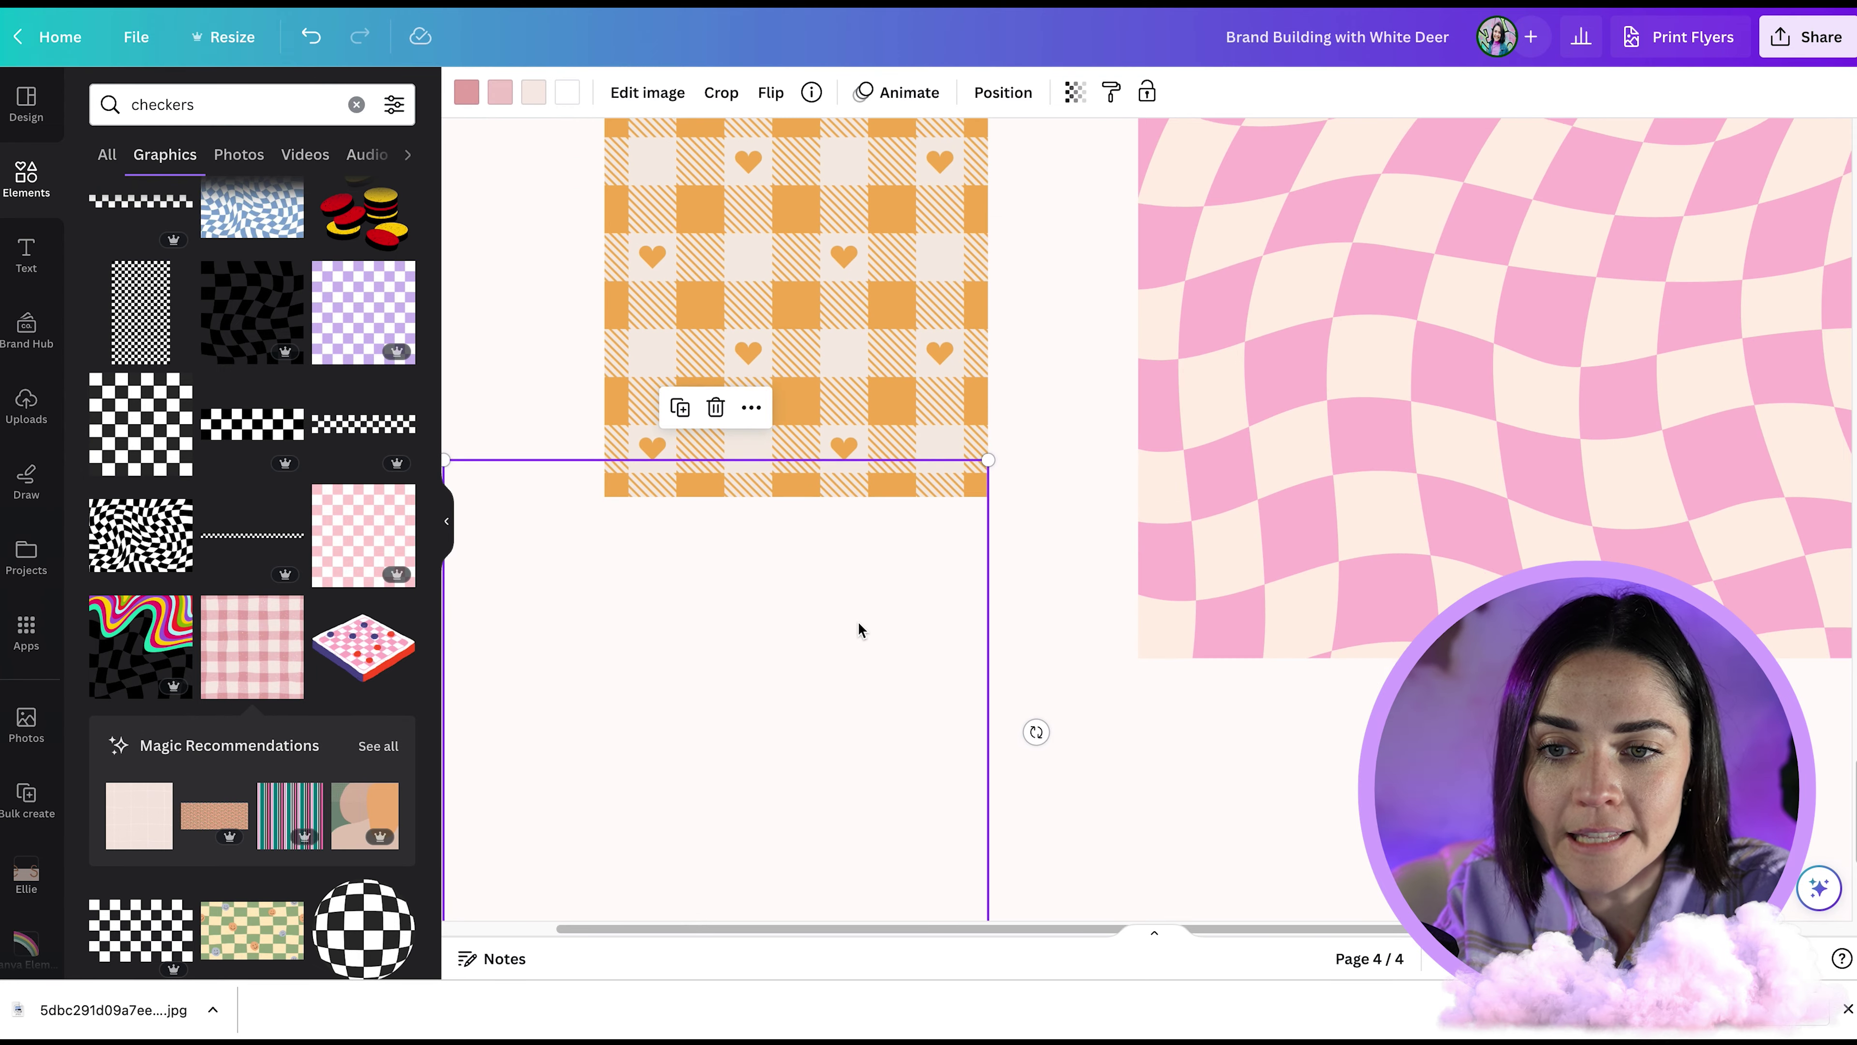
right_click(847, 664)
left_click(1293, 744)
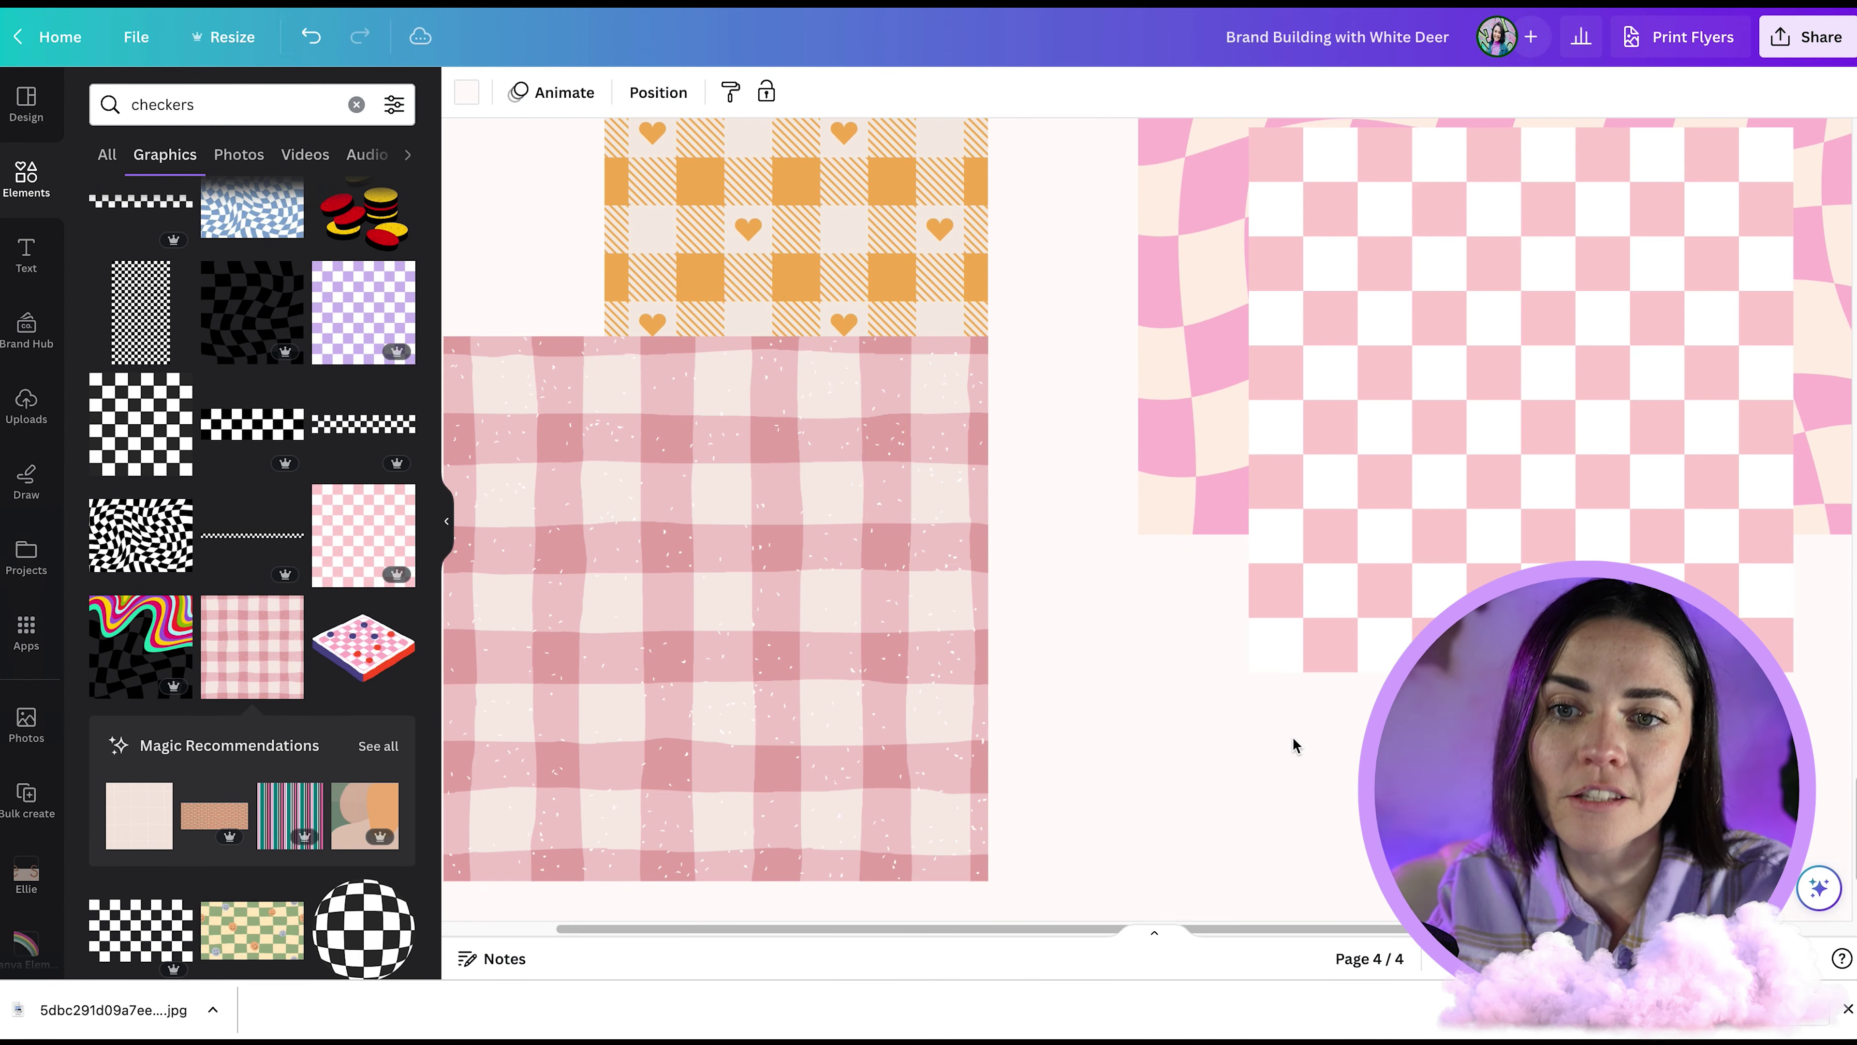
scroll(1294, 744, "down", 5)
left_click(1269, 585)
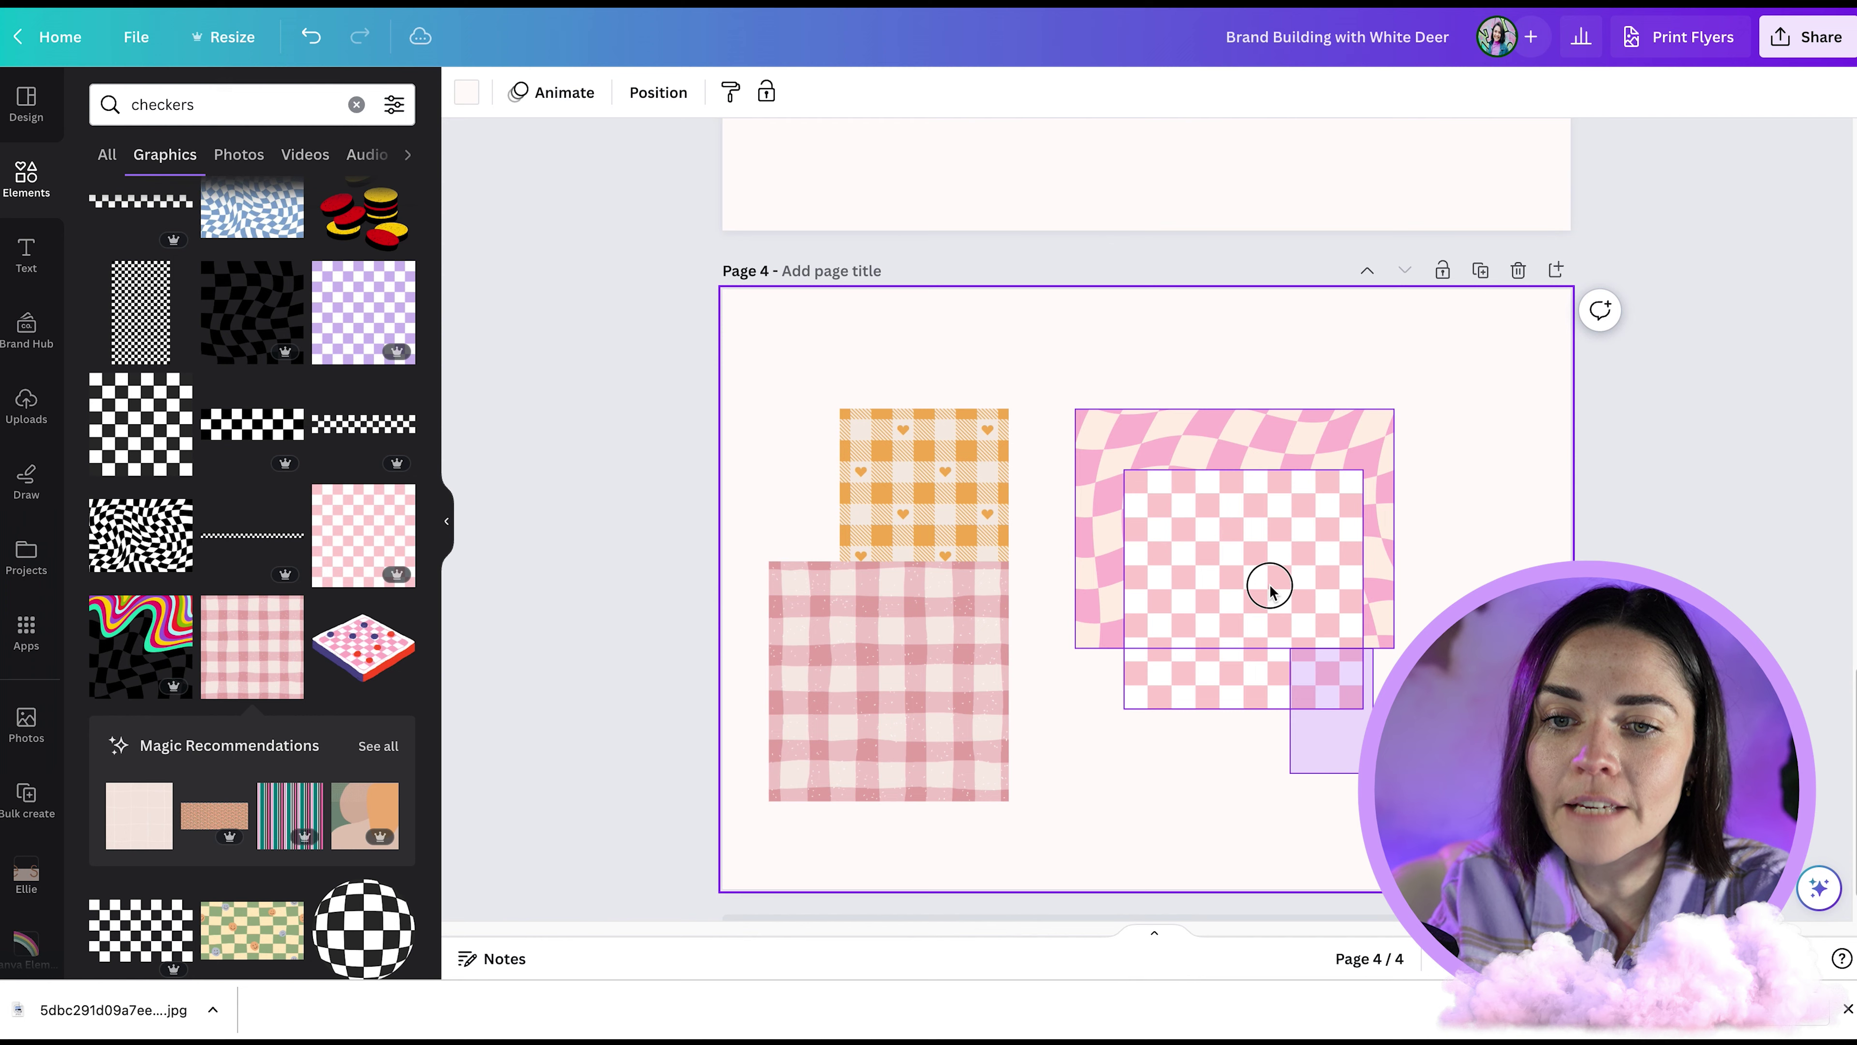
left_click(908, 698, "shift")
left_click_drag(908, 699, 1375, 576)
left_click(1082, 638, "shift")
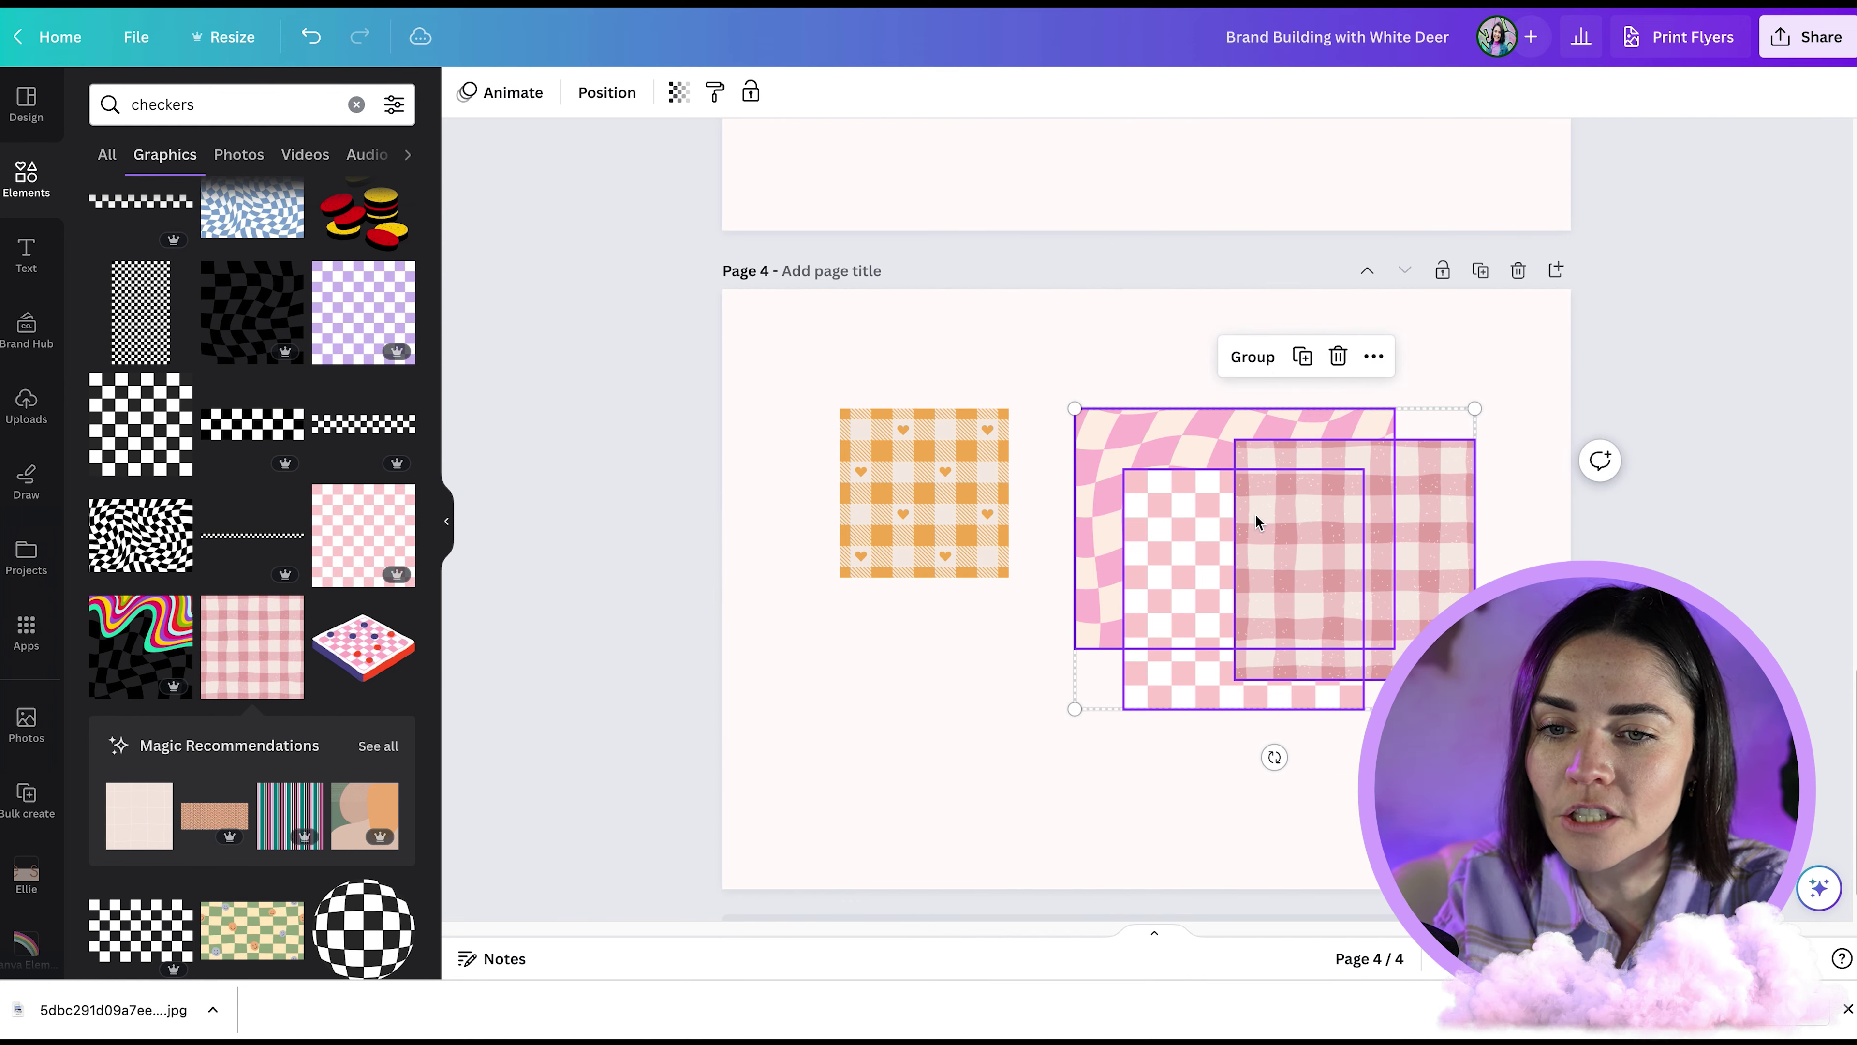
left_click_drag(1080, 701, 1181, 625)
left_click_drag(1314, 535, 1219, 535)
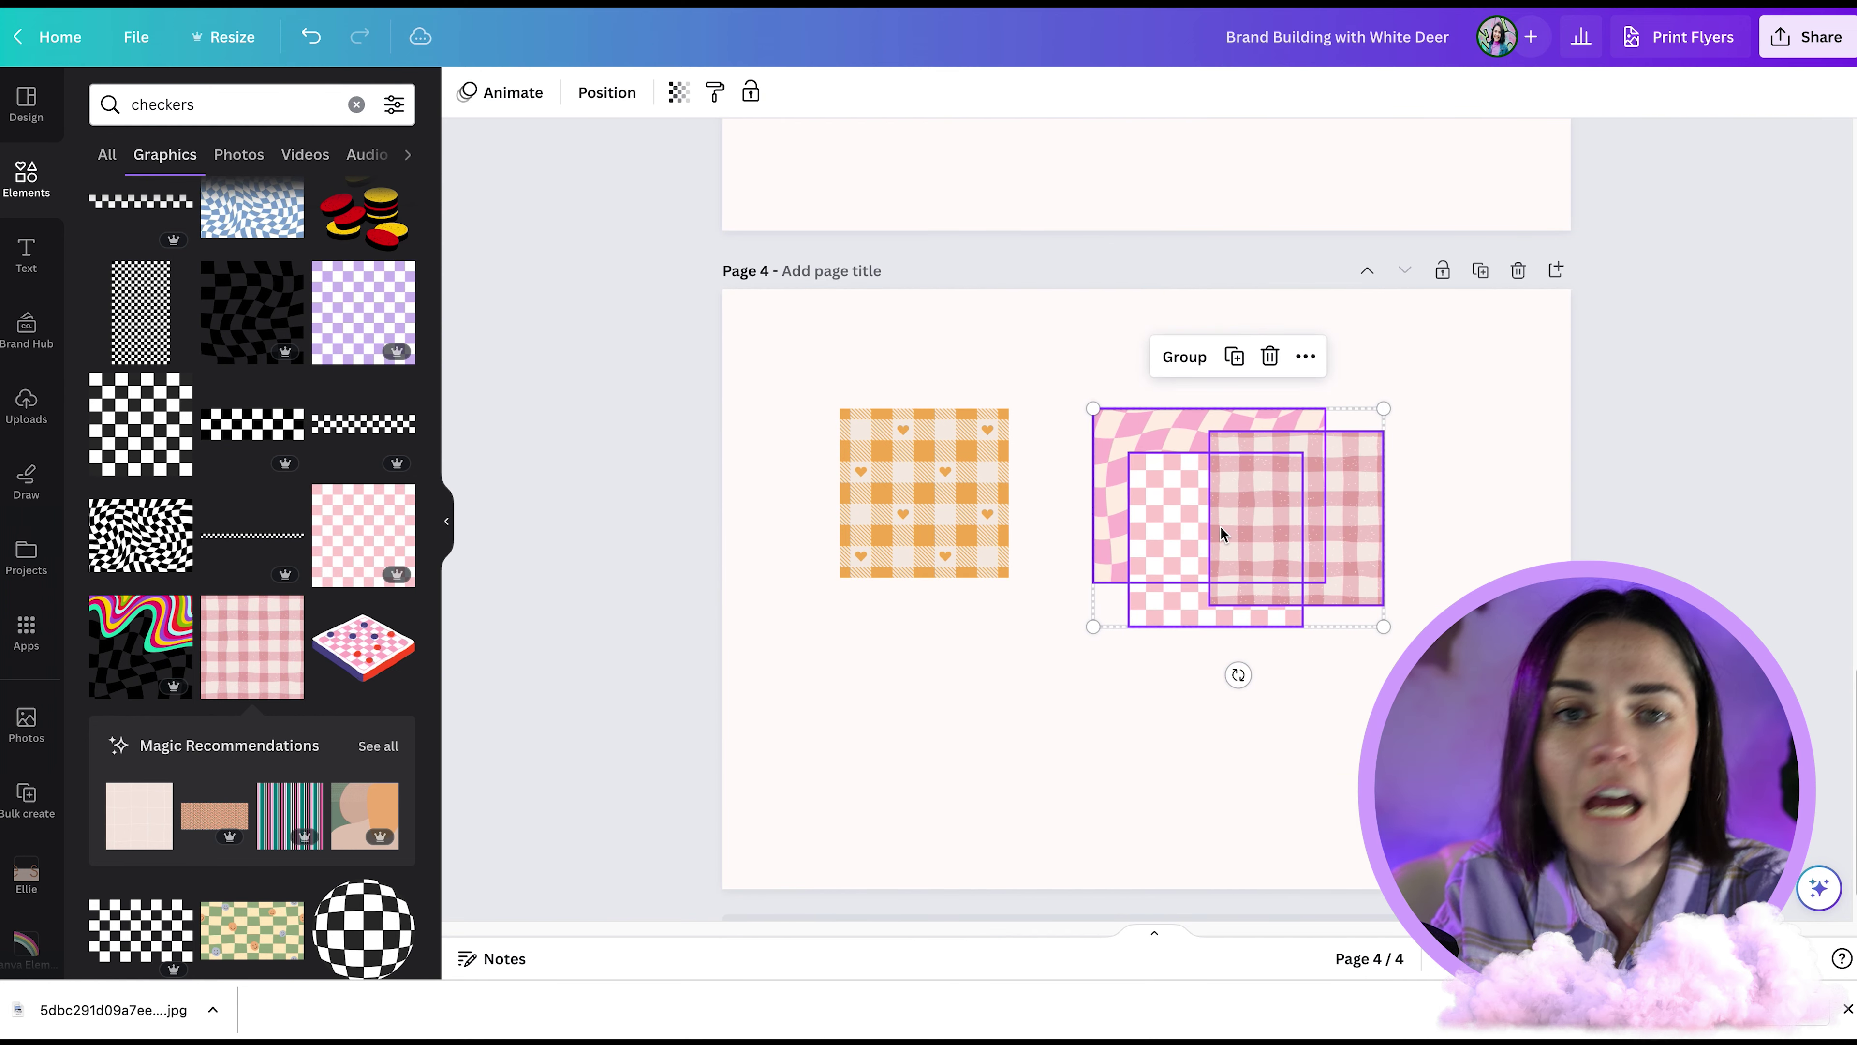
left_click(1234, 729)
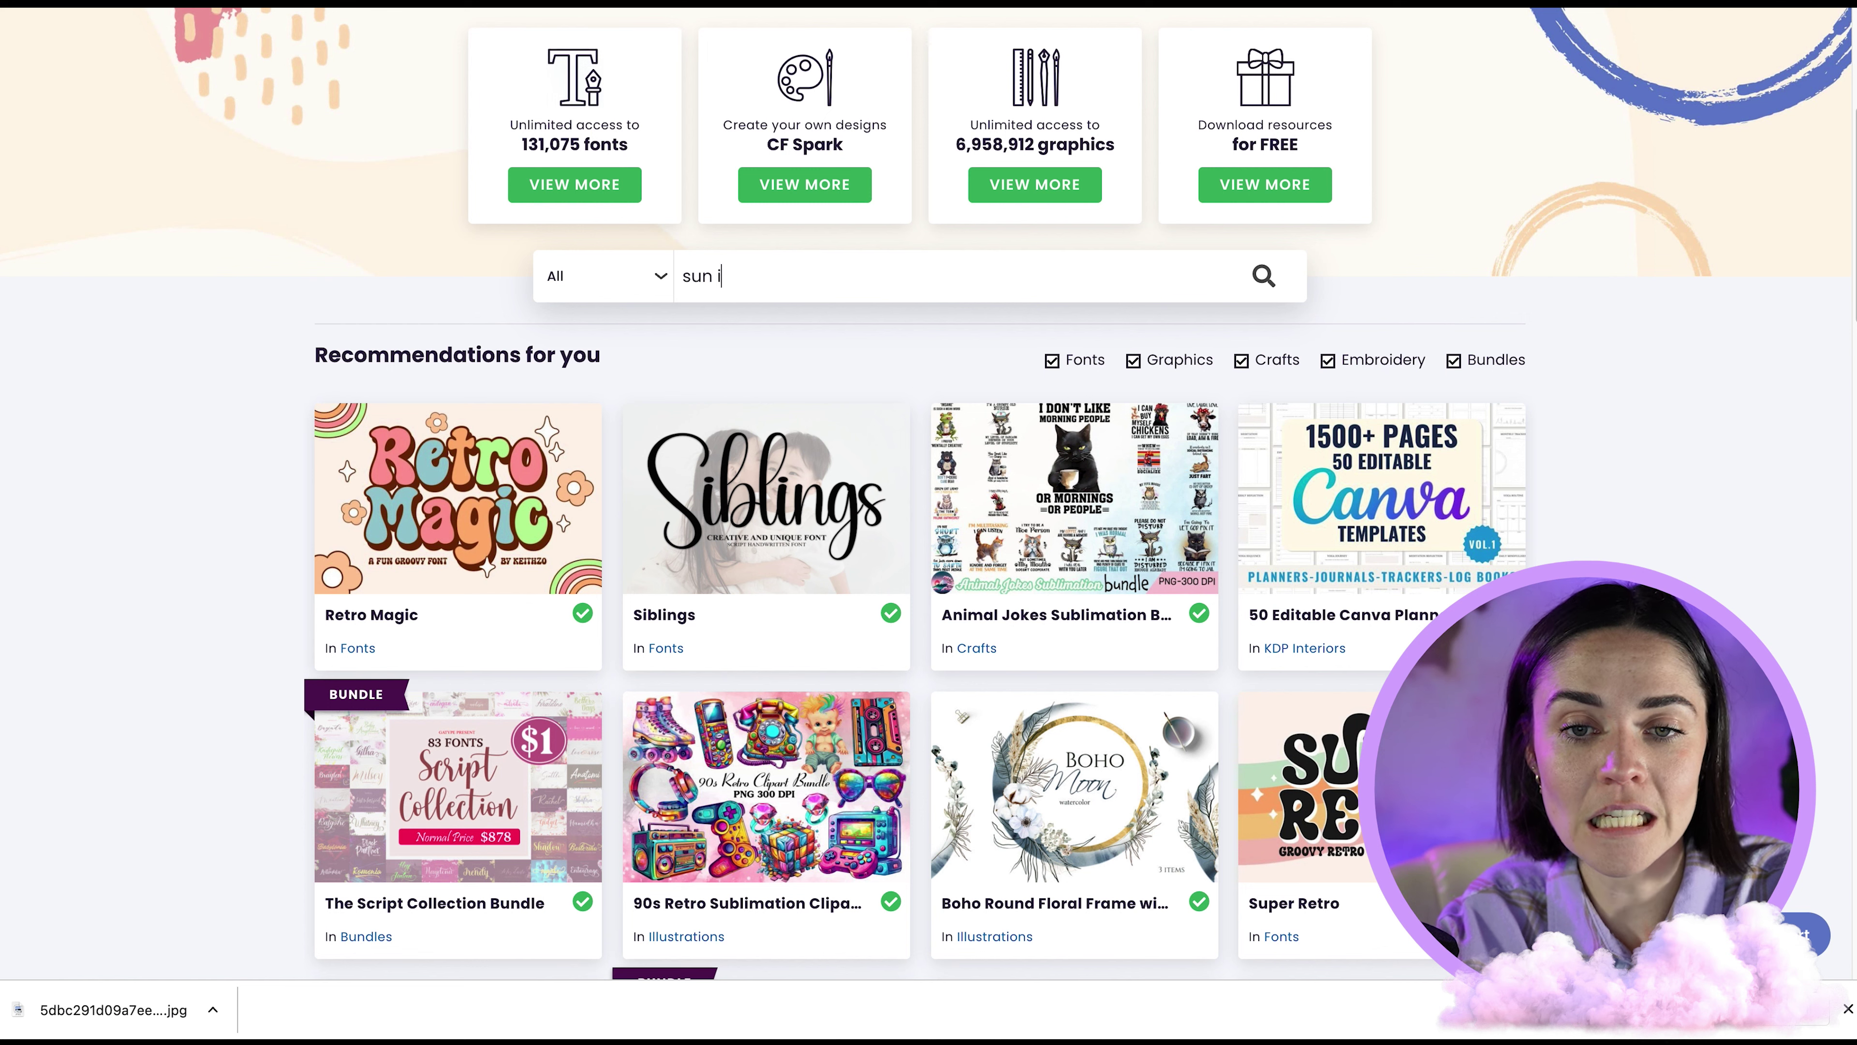
Step: Finish entering 'sun illustration' in the Creative Fabrica search
type("ion")
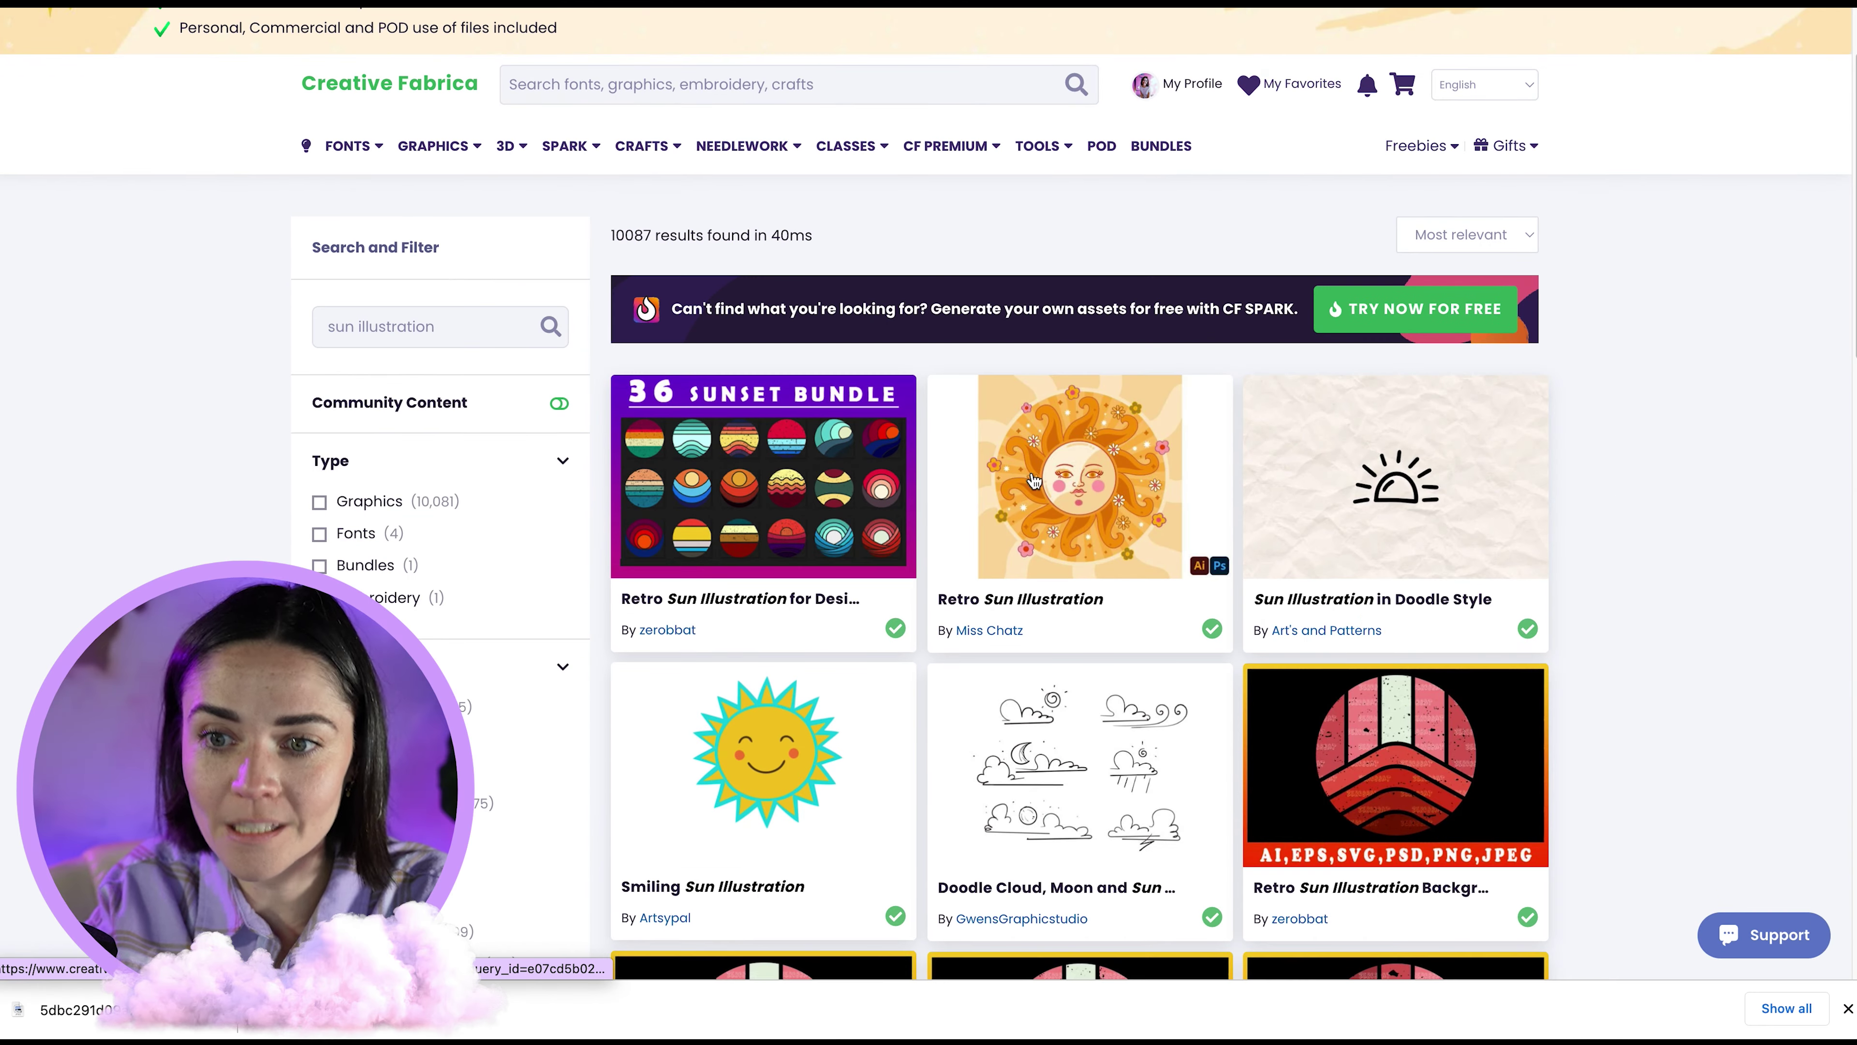
Step: Scroll down through the sun illustration results
scroll(1595, 452, "down", 15)
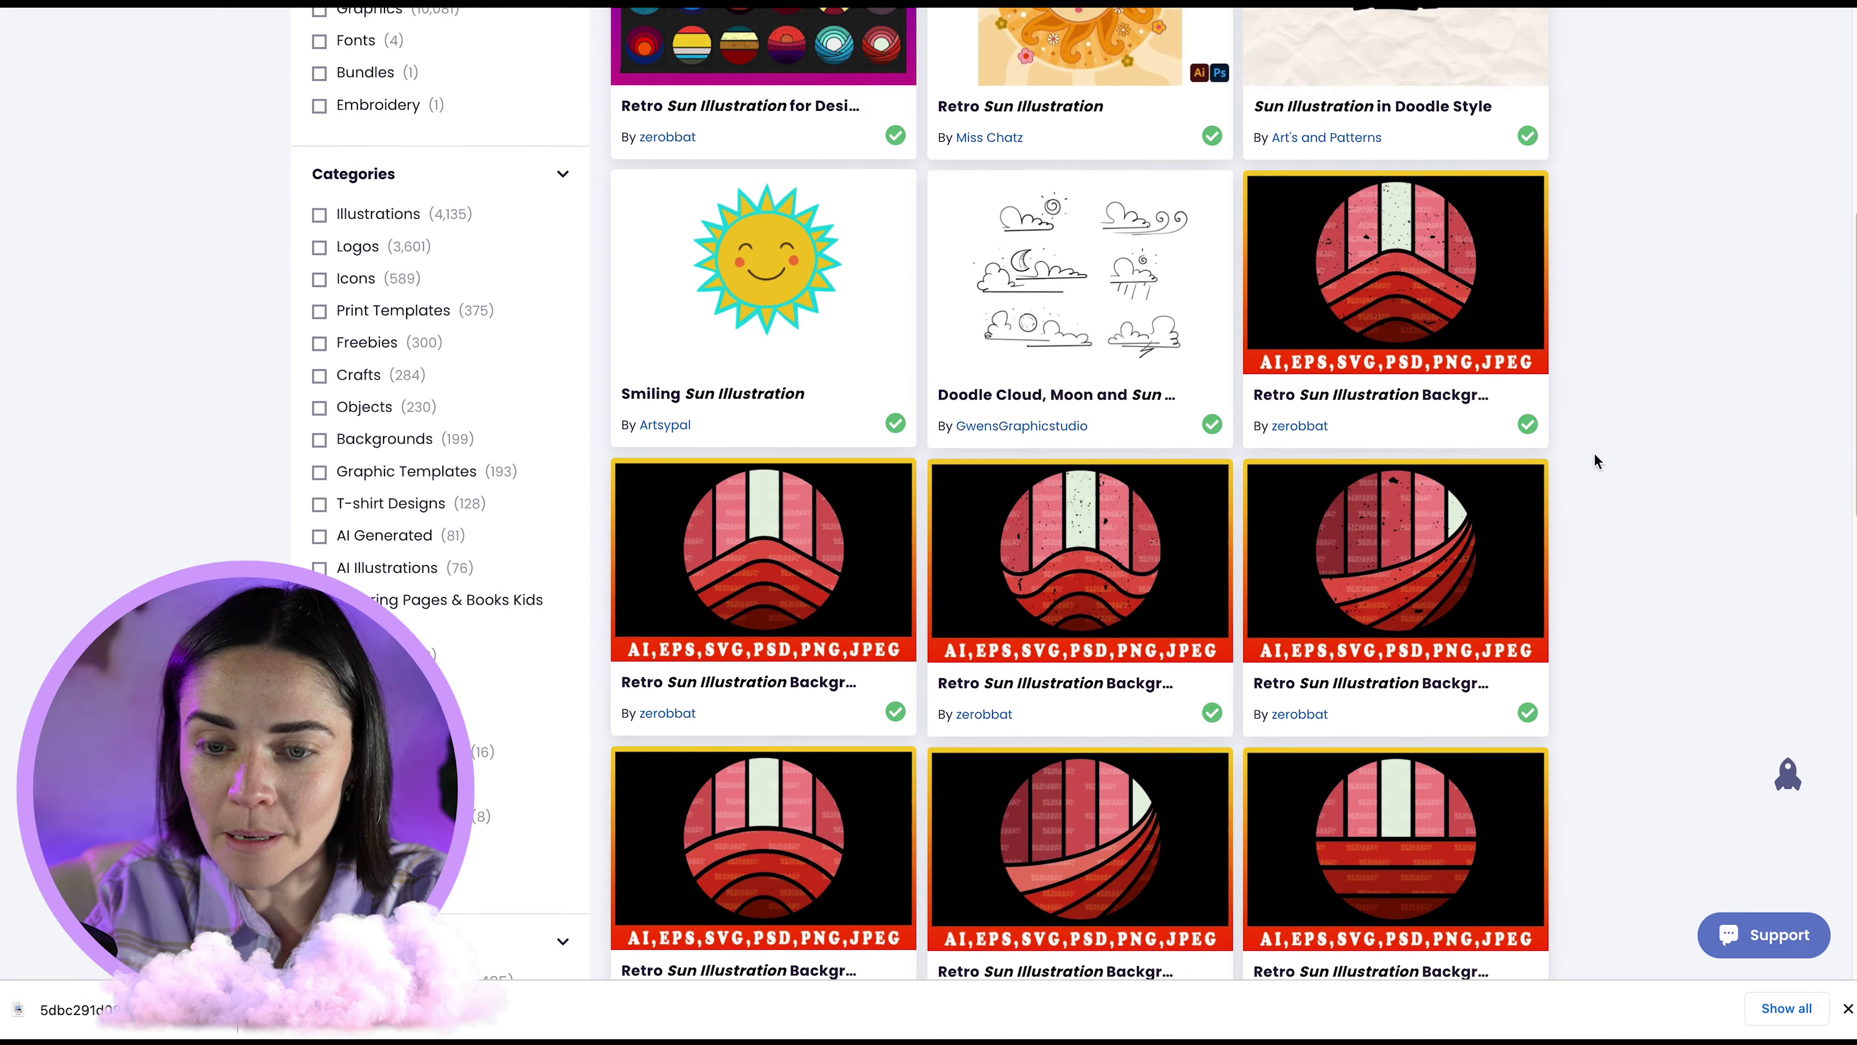
scroll(1595, 453, "down", 1)
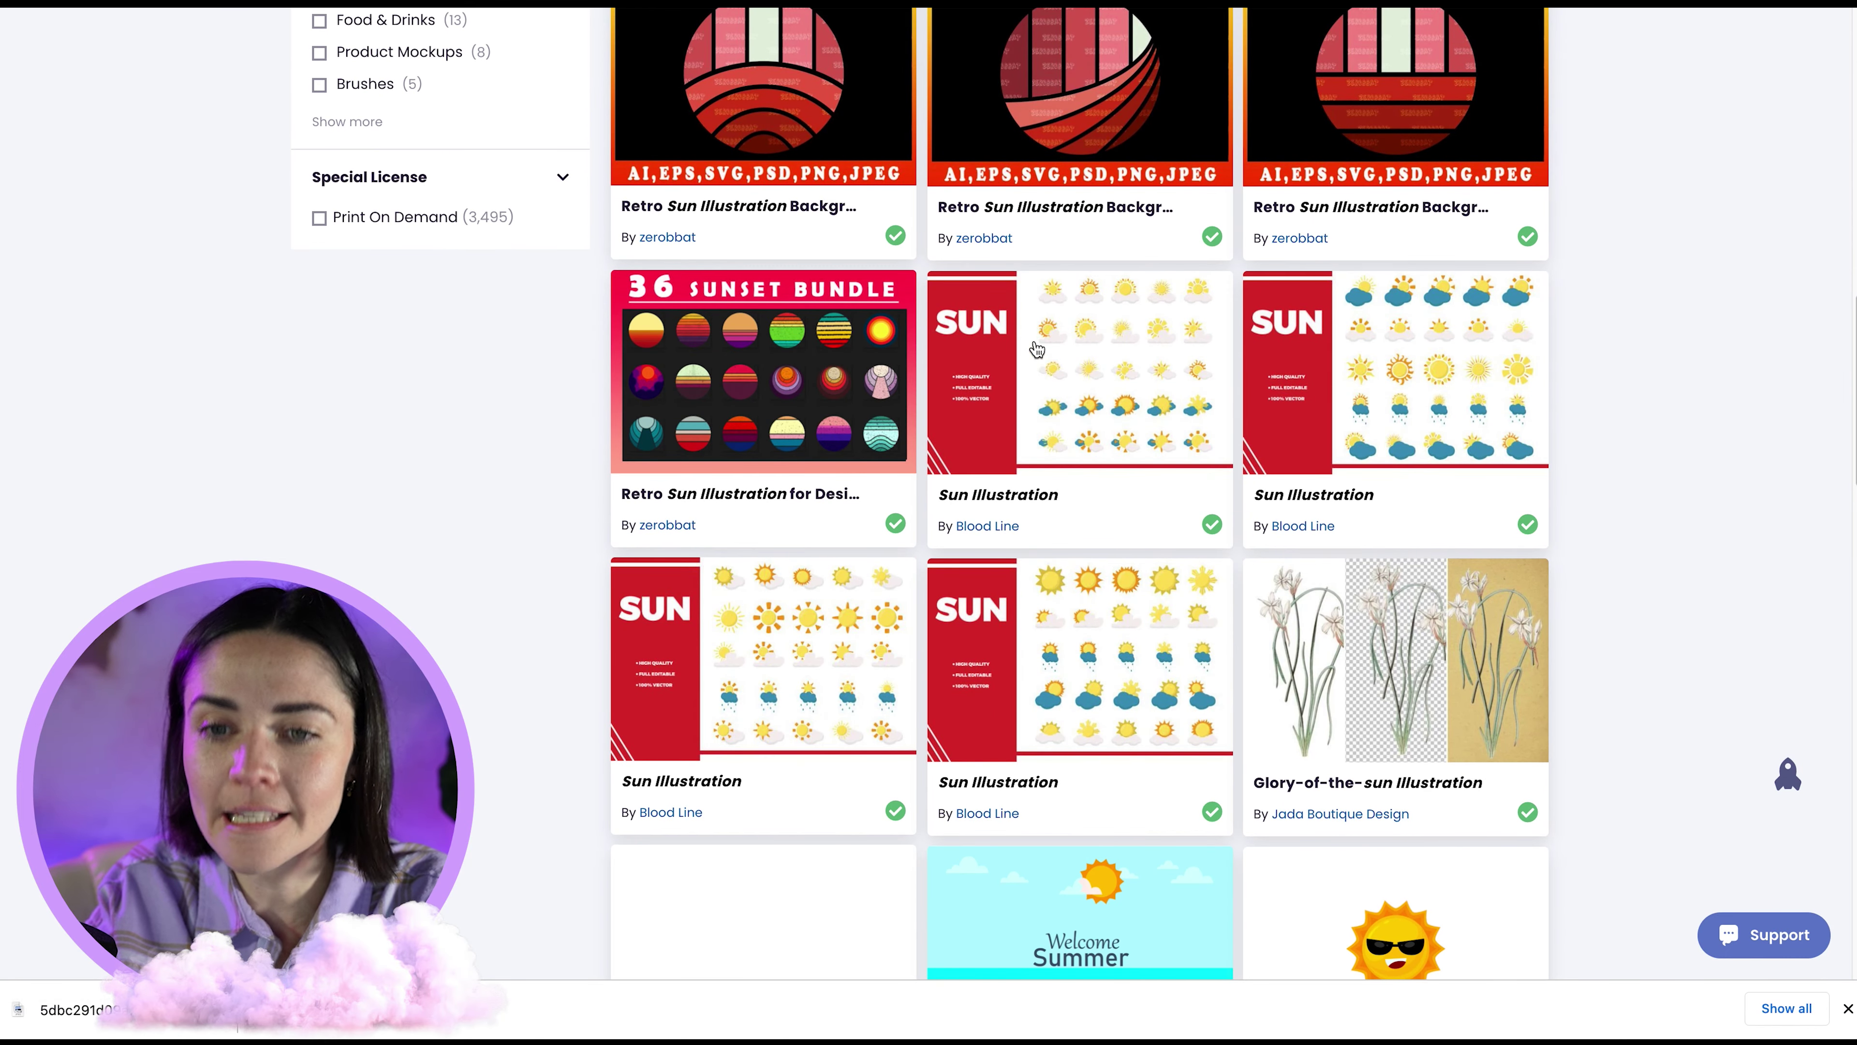
scroll(1741, 489, "down", 3)
scroll(1741, 489, "down", 7)
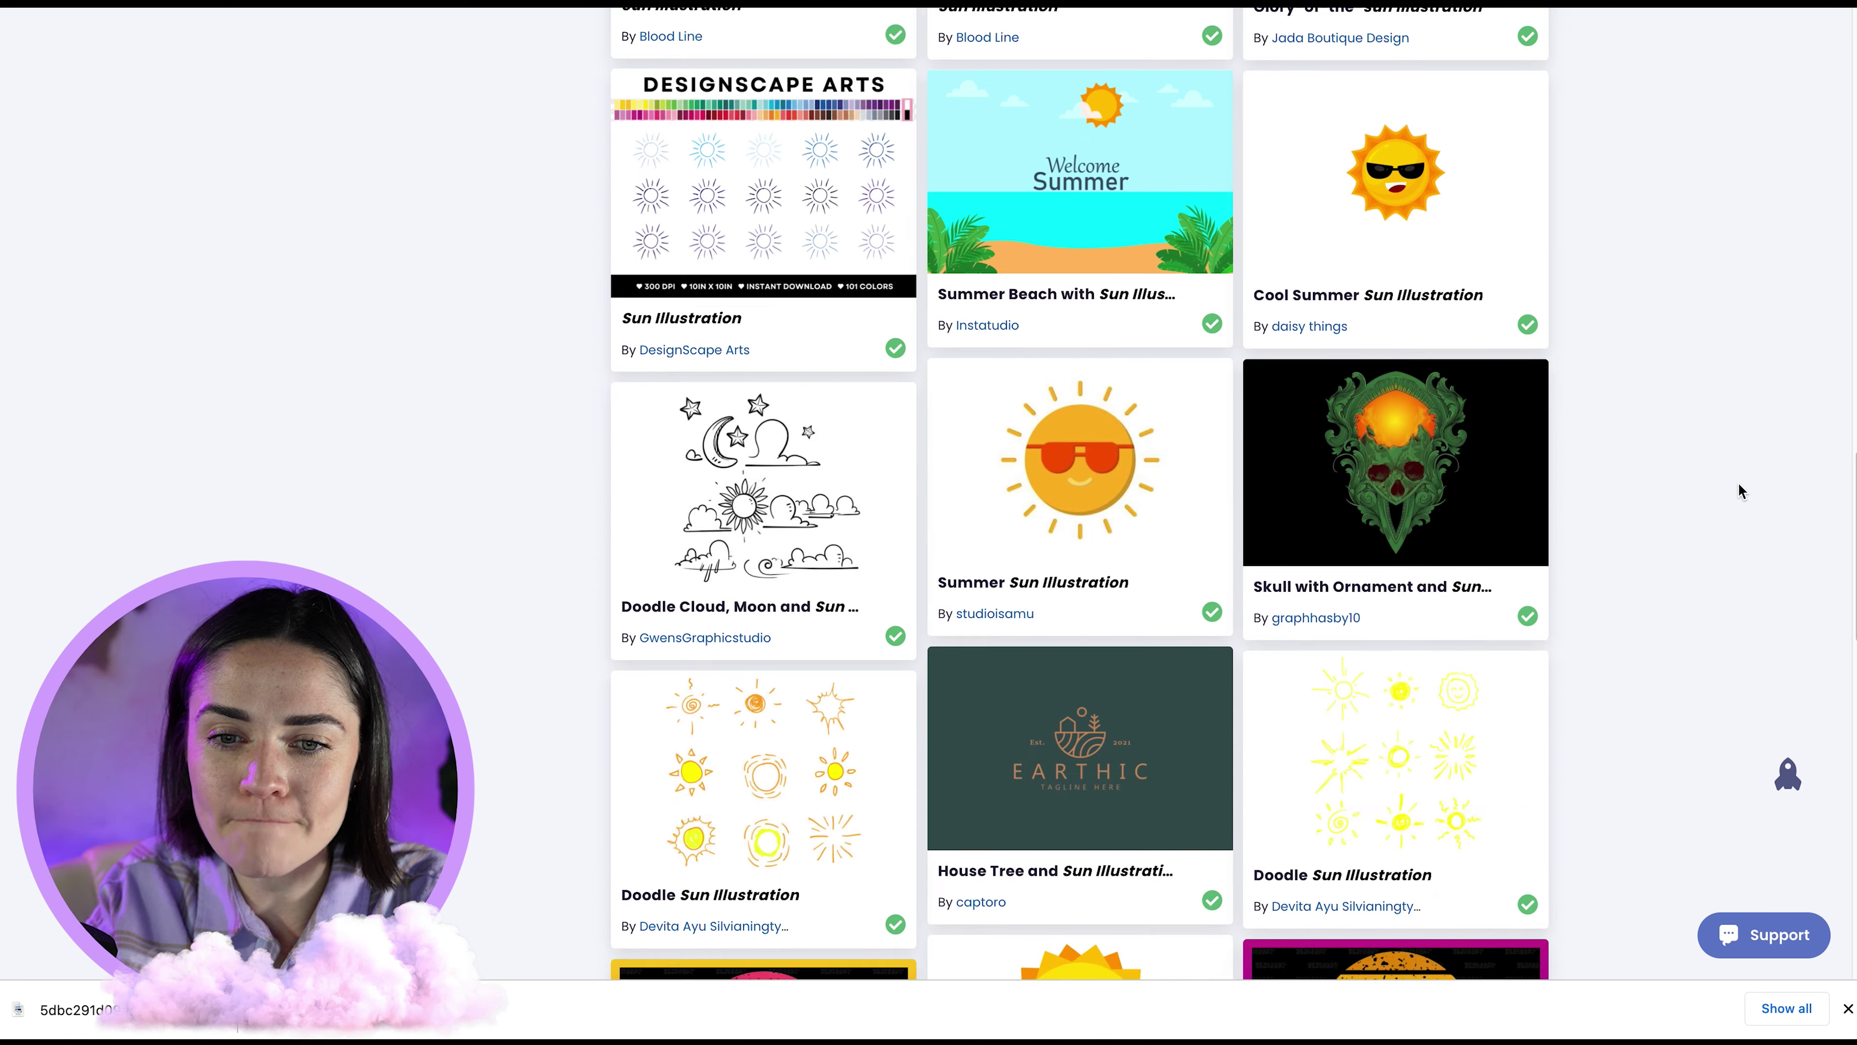
scroll(1741, 490, "down", 3)
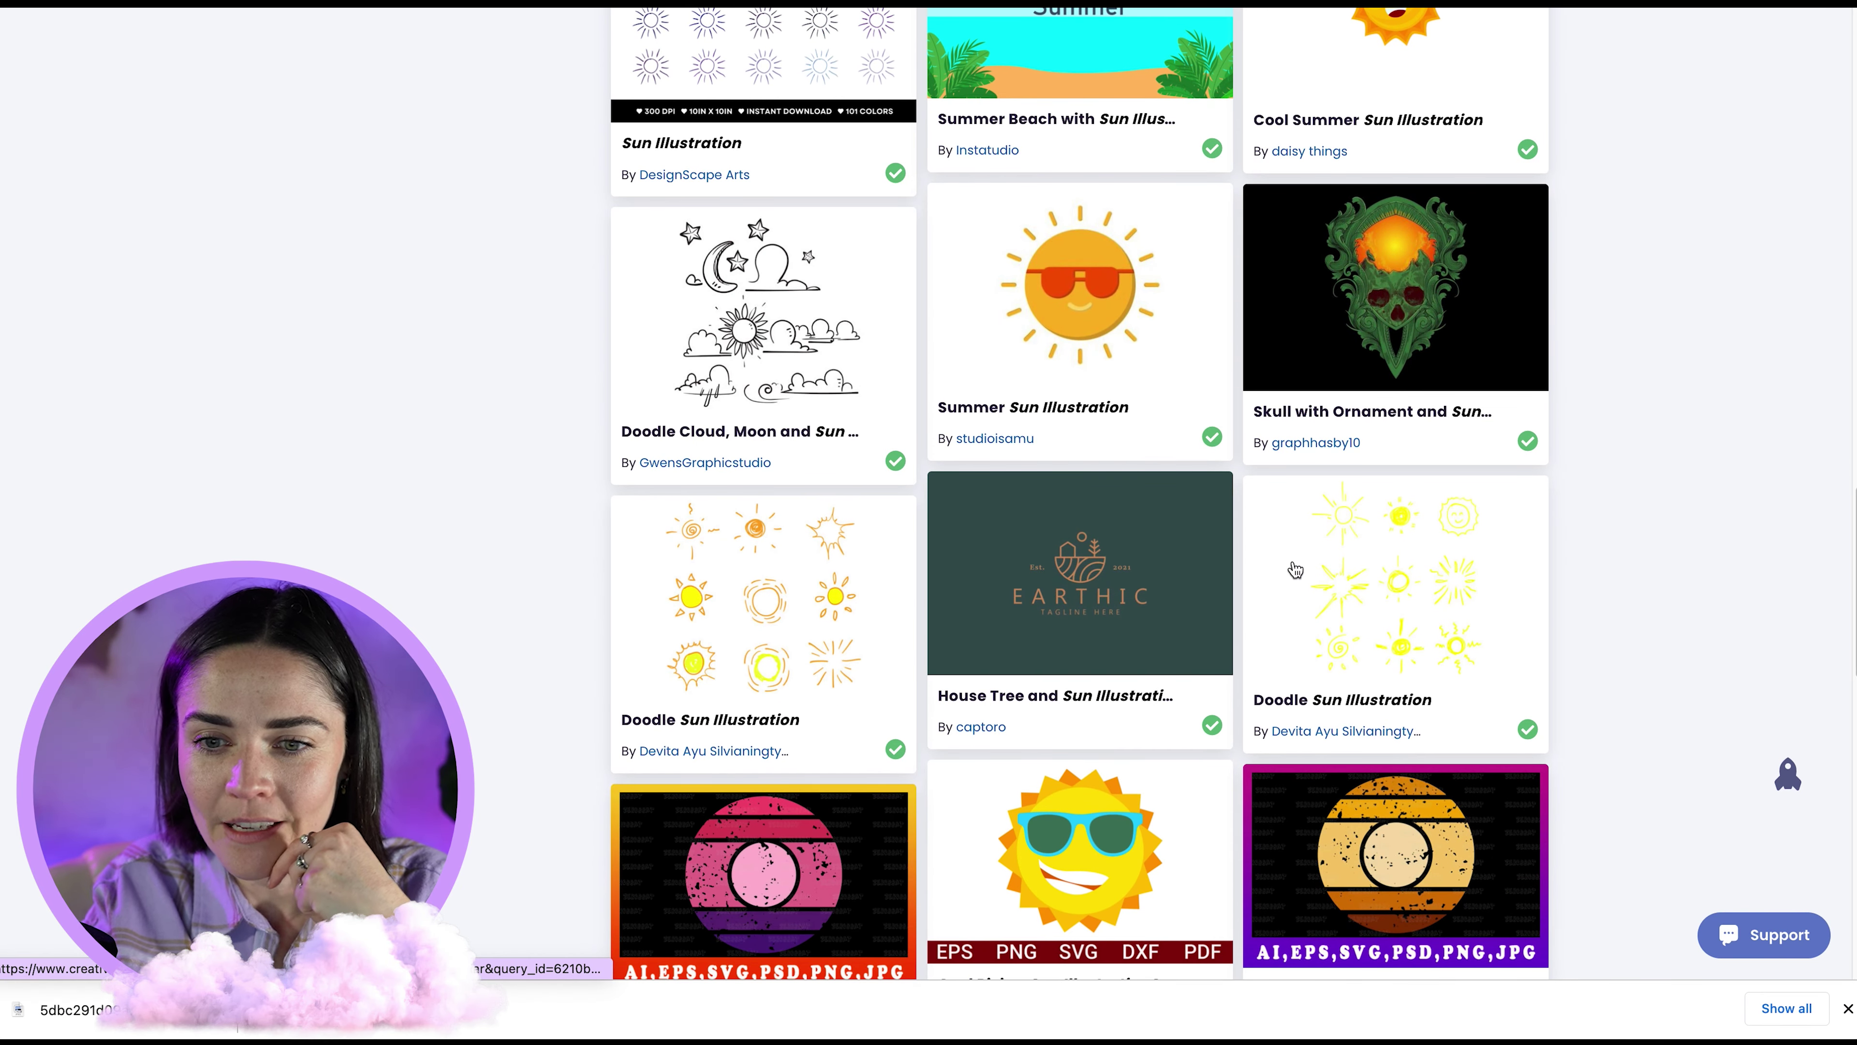
scroll(1542, 568, "down", 4)
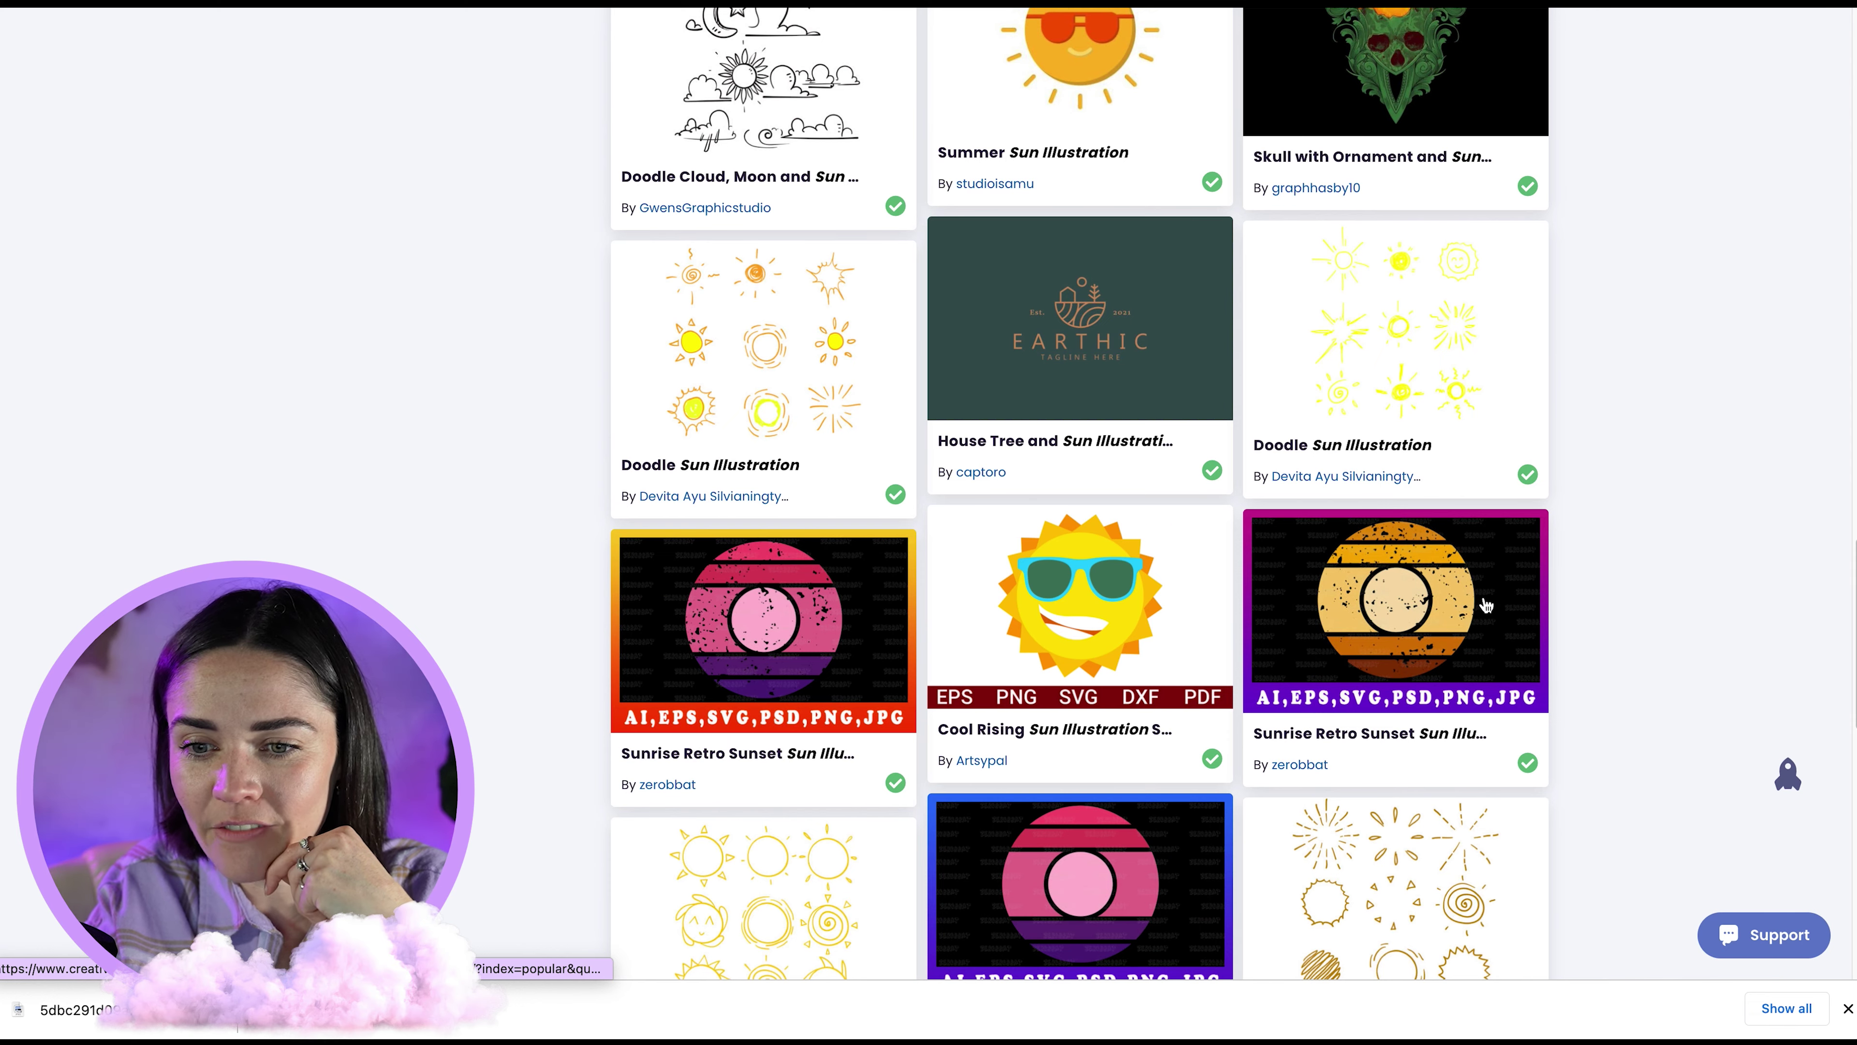
scroll(1486, 604, "down", 3)
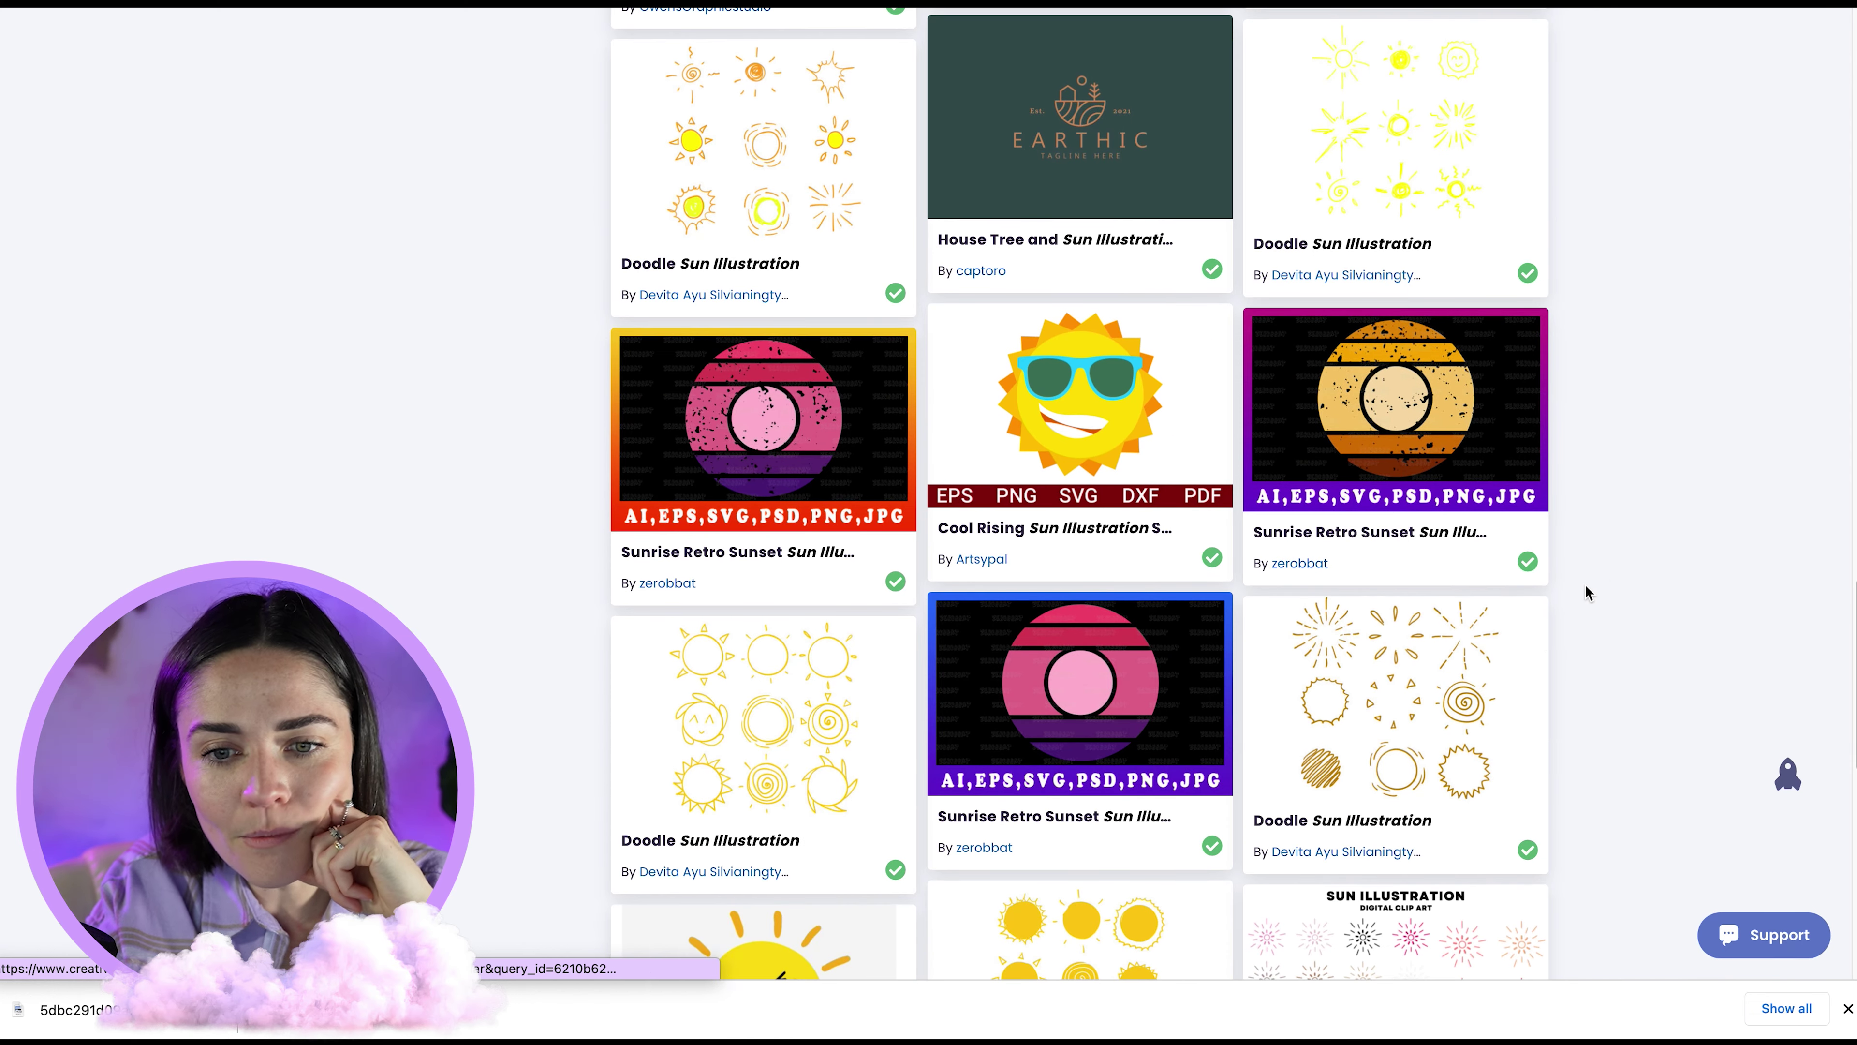
scroll(1591, 576, "down", 5)
scroll(1598, 576, "down", 3)
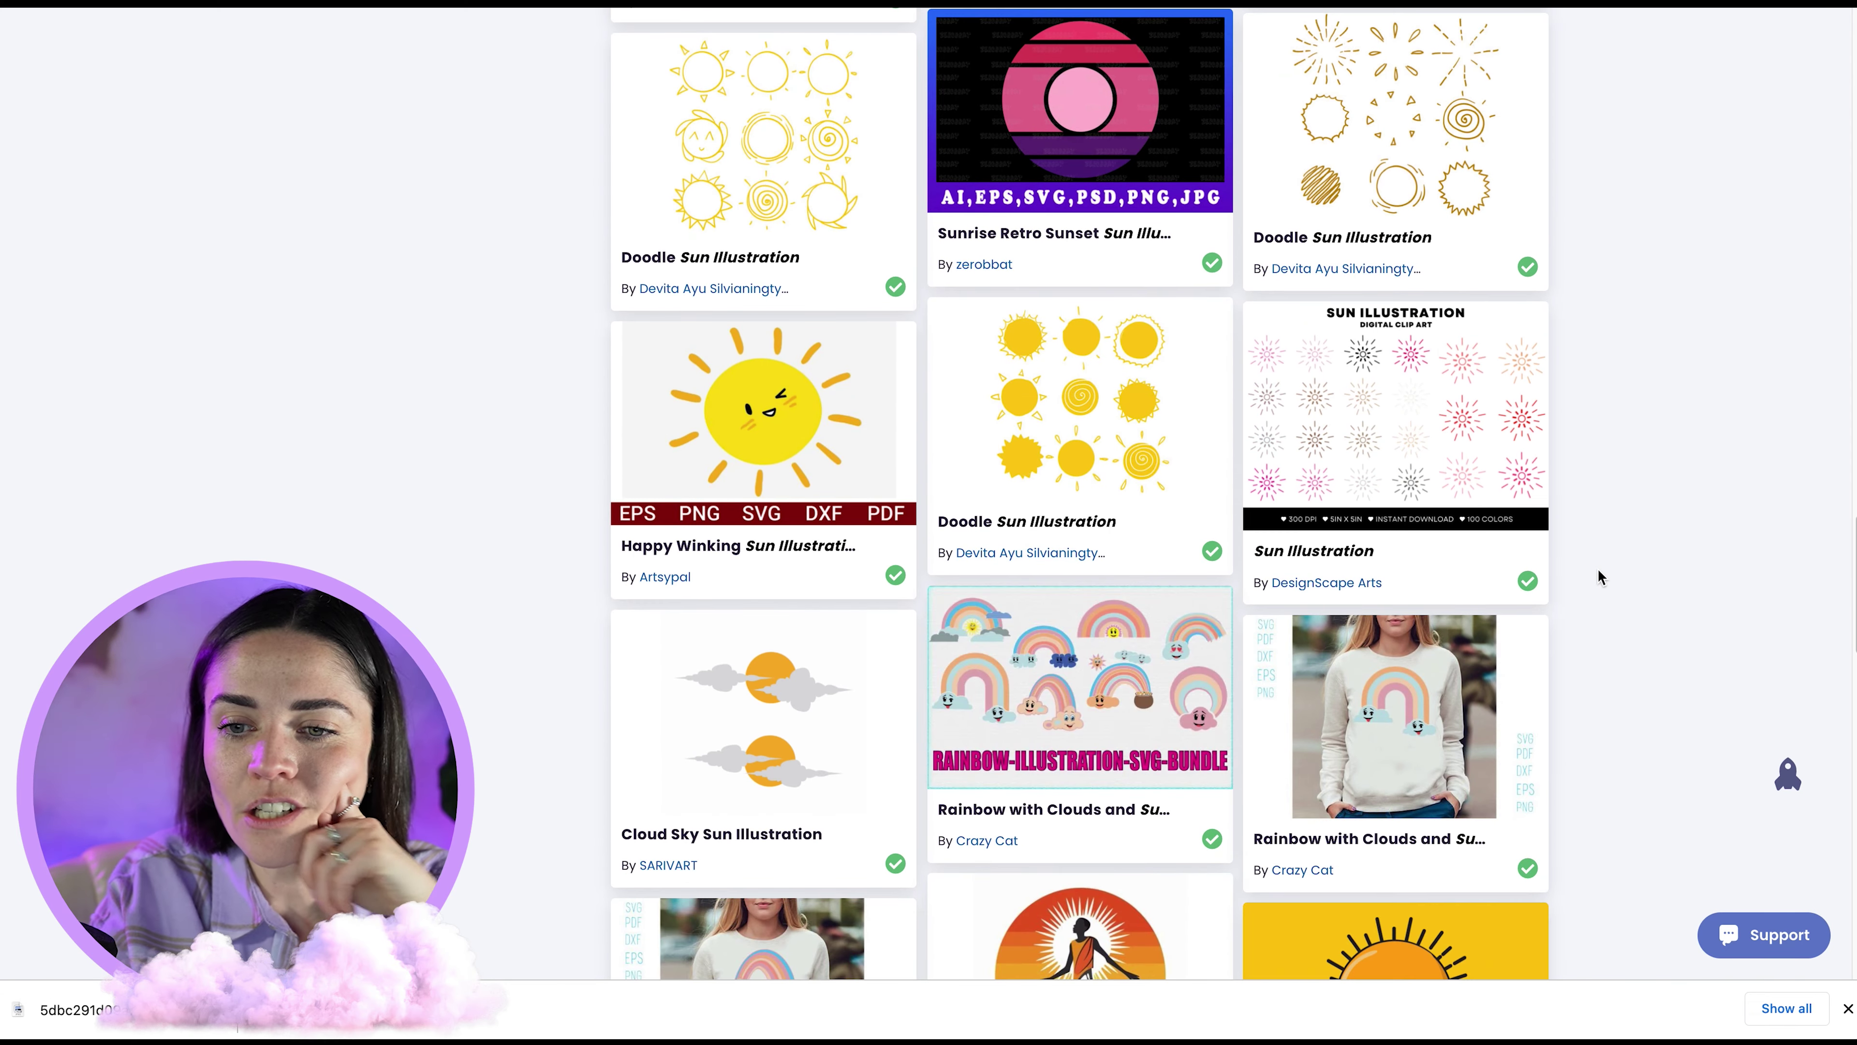
scroll(1598, 570, "down", 20)
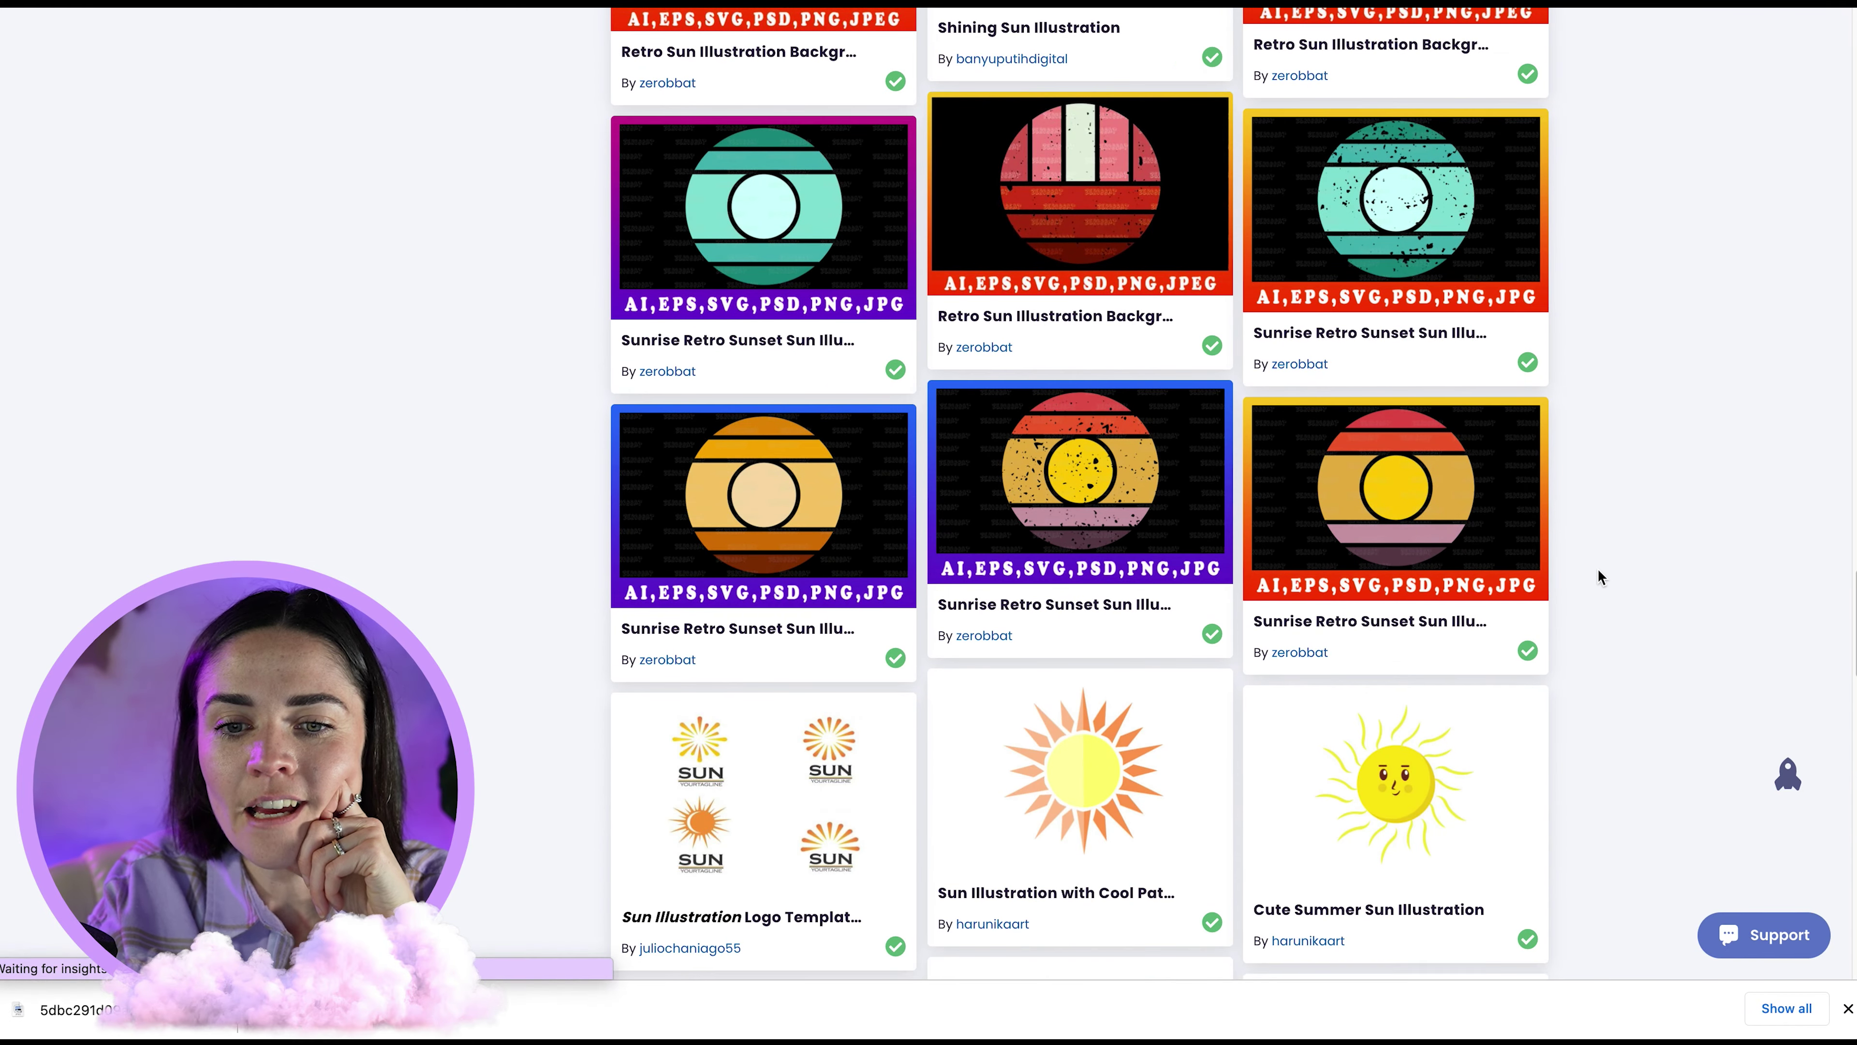
scroll(1598, 570, "down", 10)
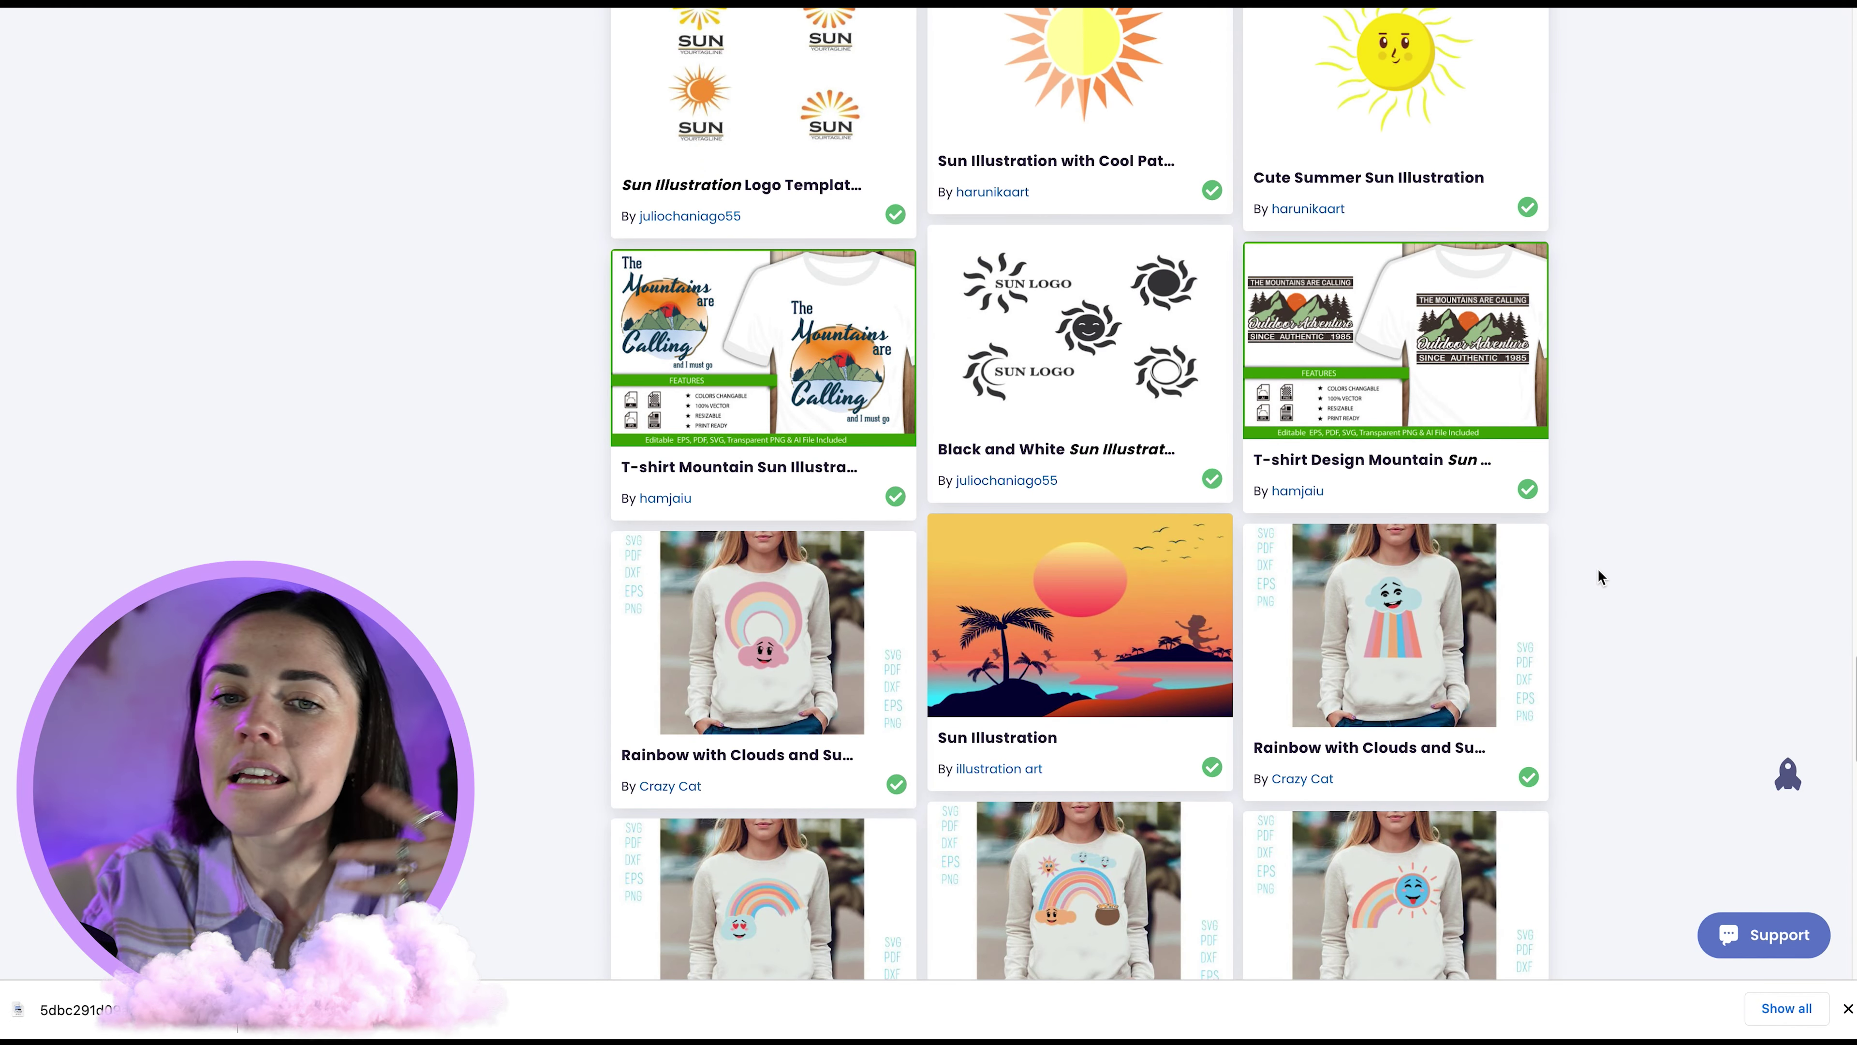
scroll(1597, 577, "down", 2)
scroll(1598, 568, "down", 8)
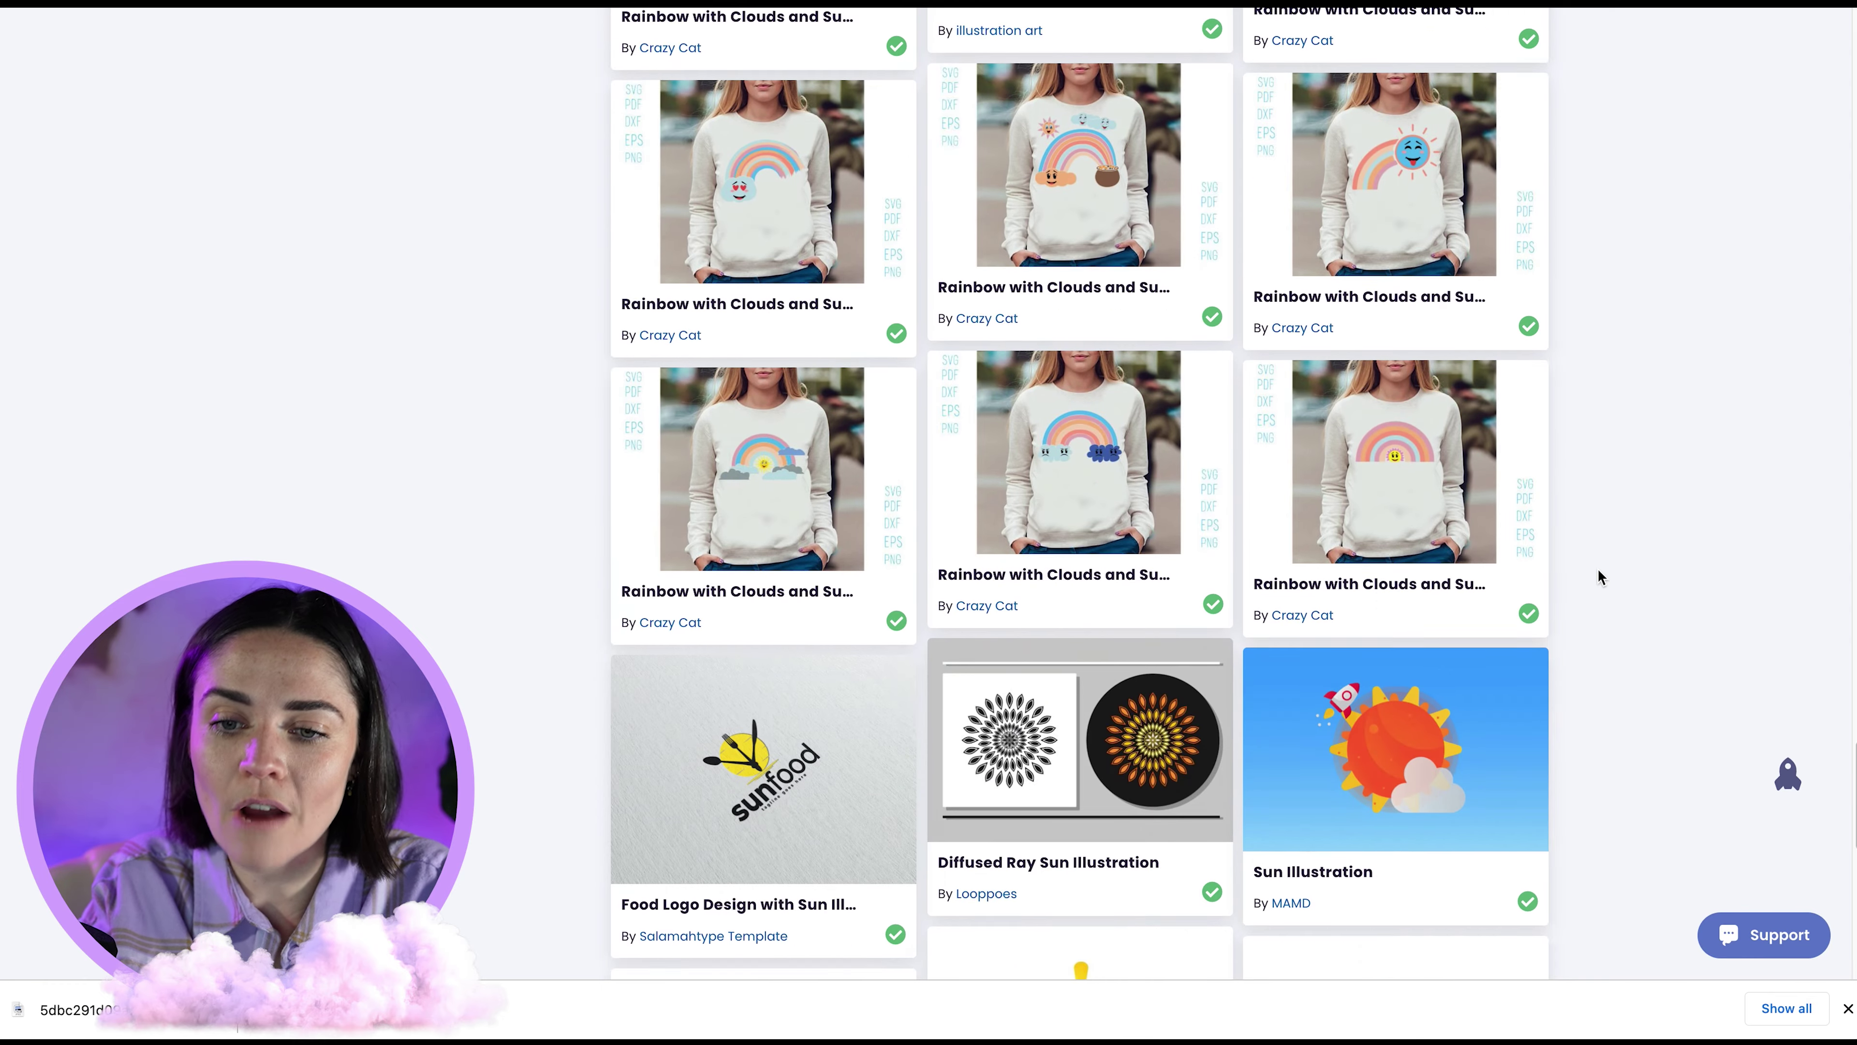
scroll(1599, 571, "down", 5)
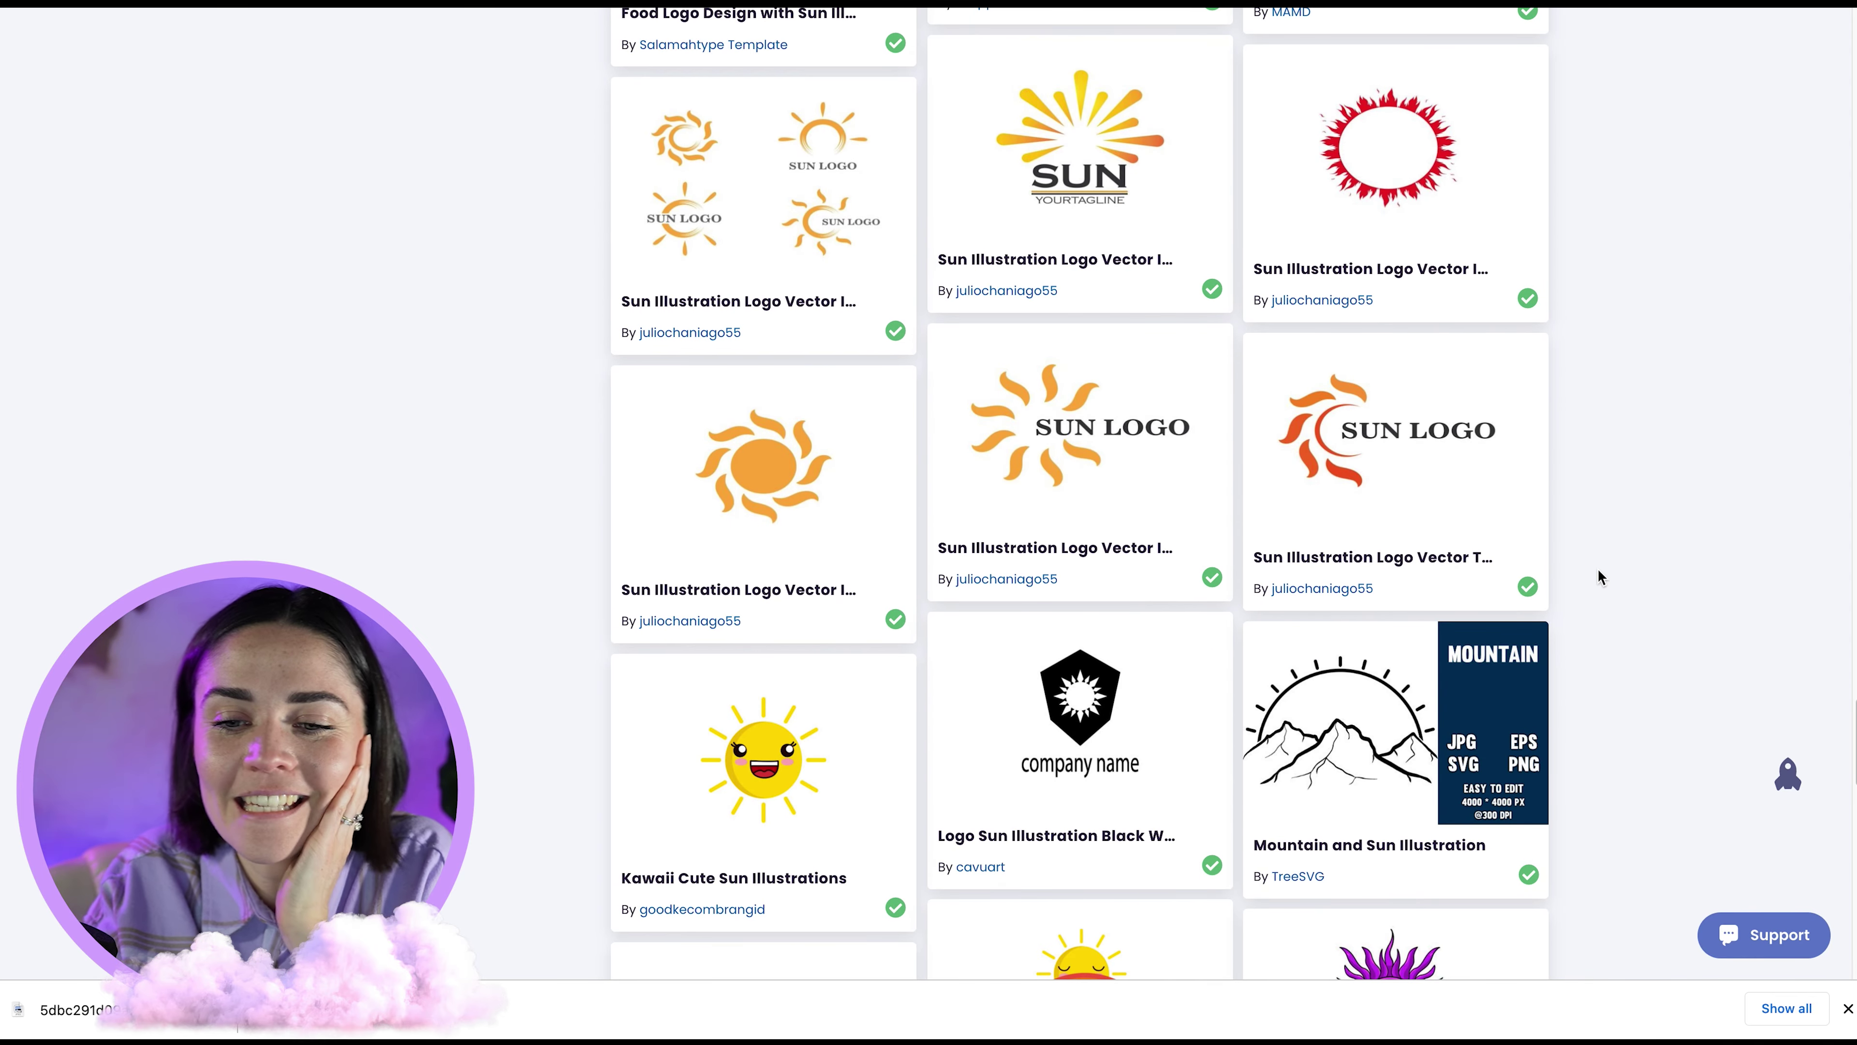
scroll(1598, 568, "down", 15)
scroll(1598, 568, "down", 2)
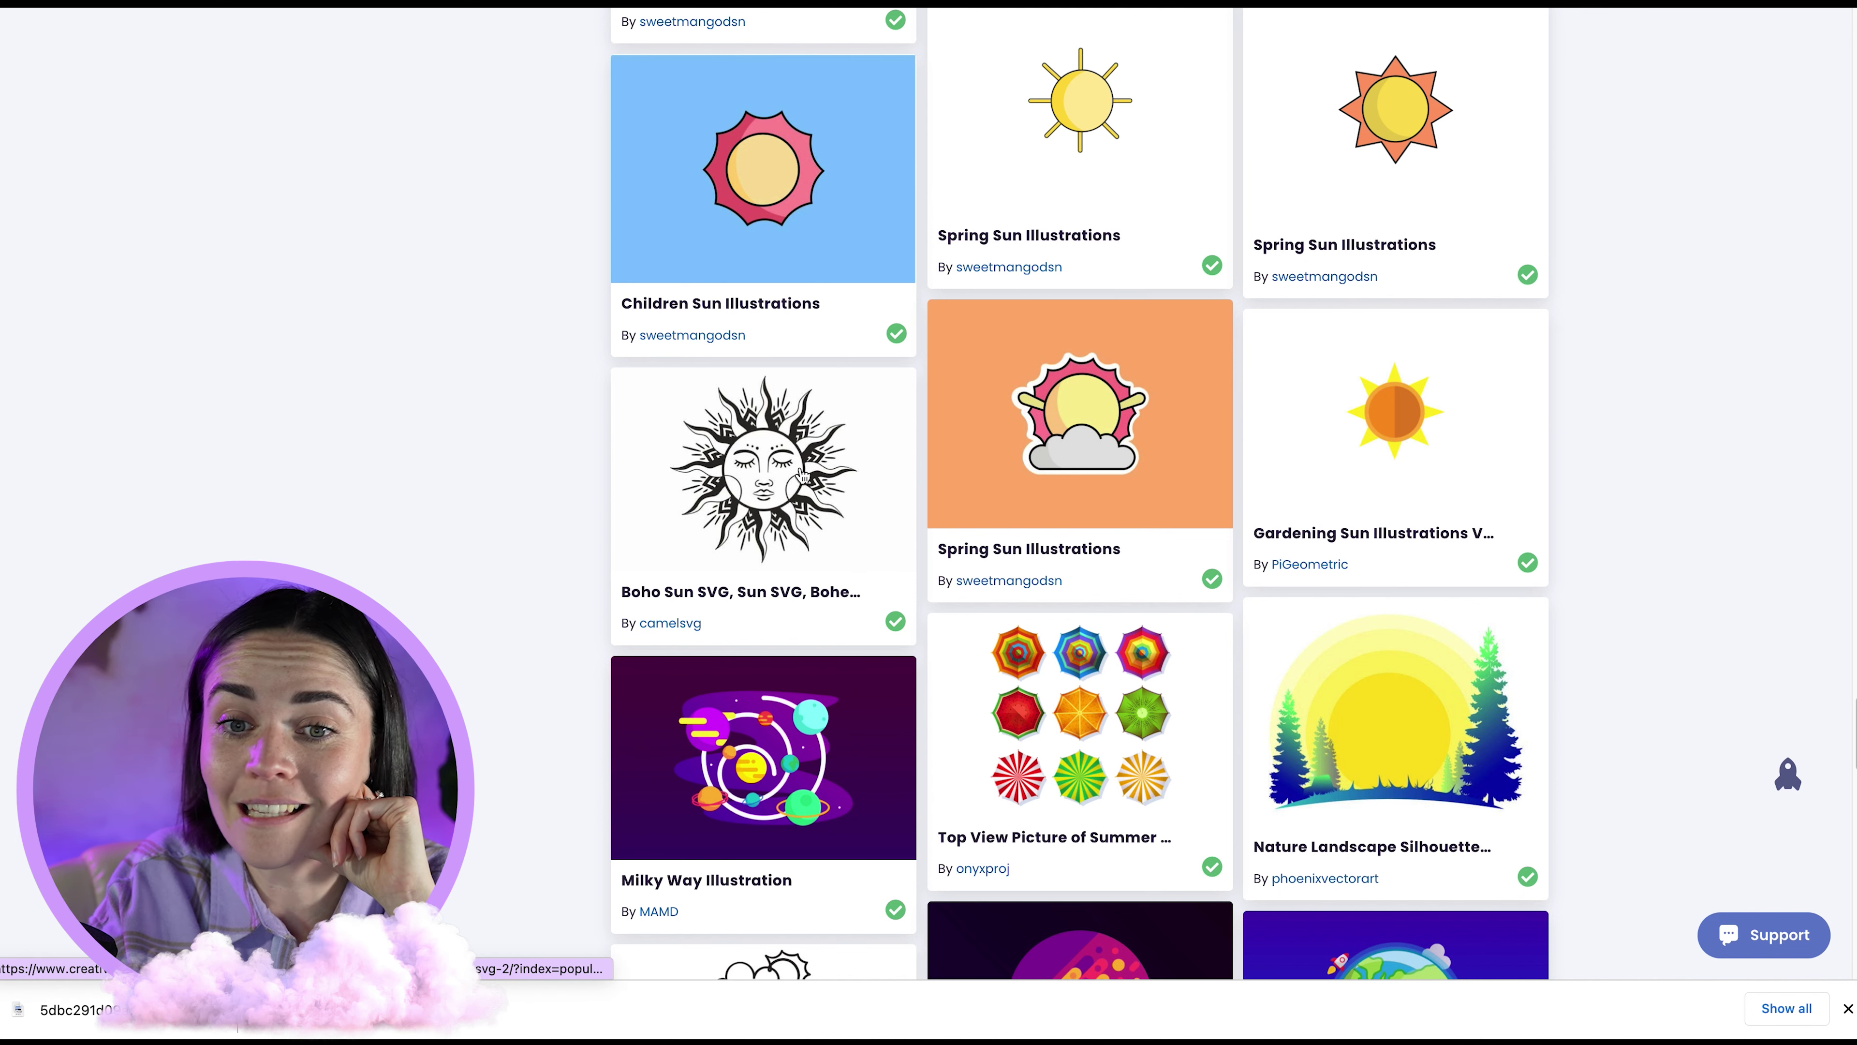
Step: Bring up the browser image options for the Boho Sun SVG thumbnail
right_click(791, 498)
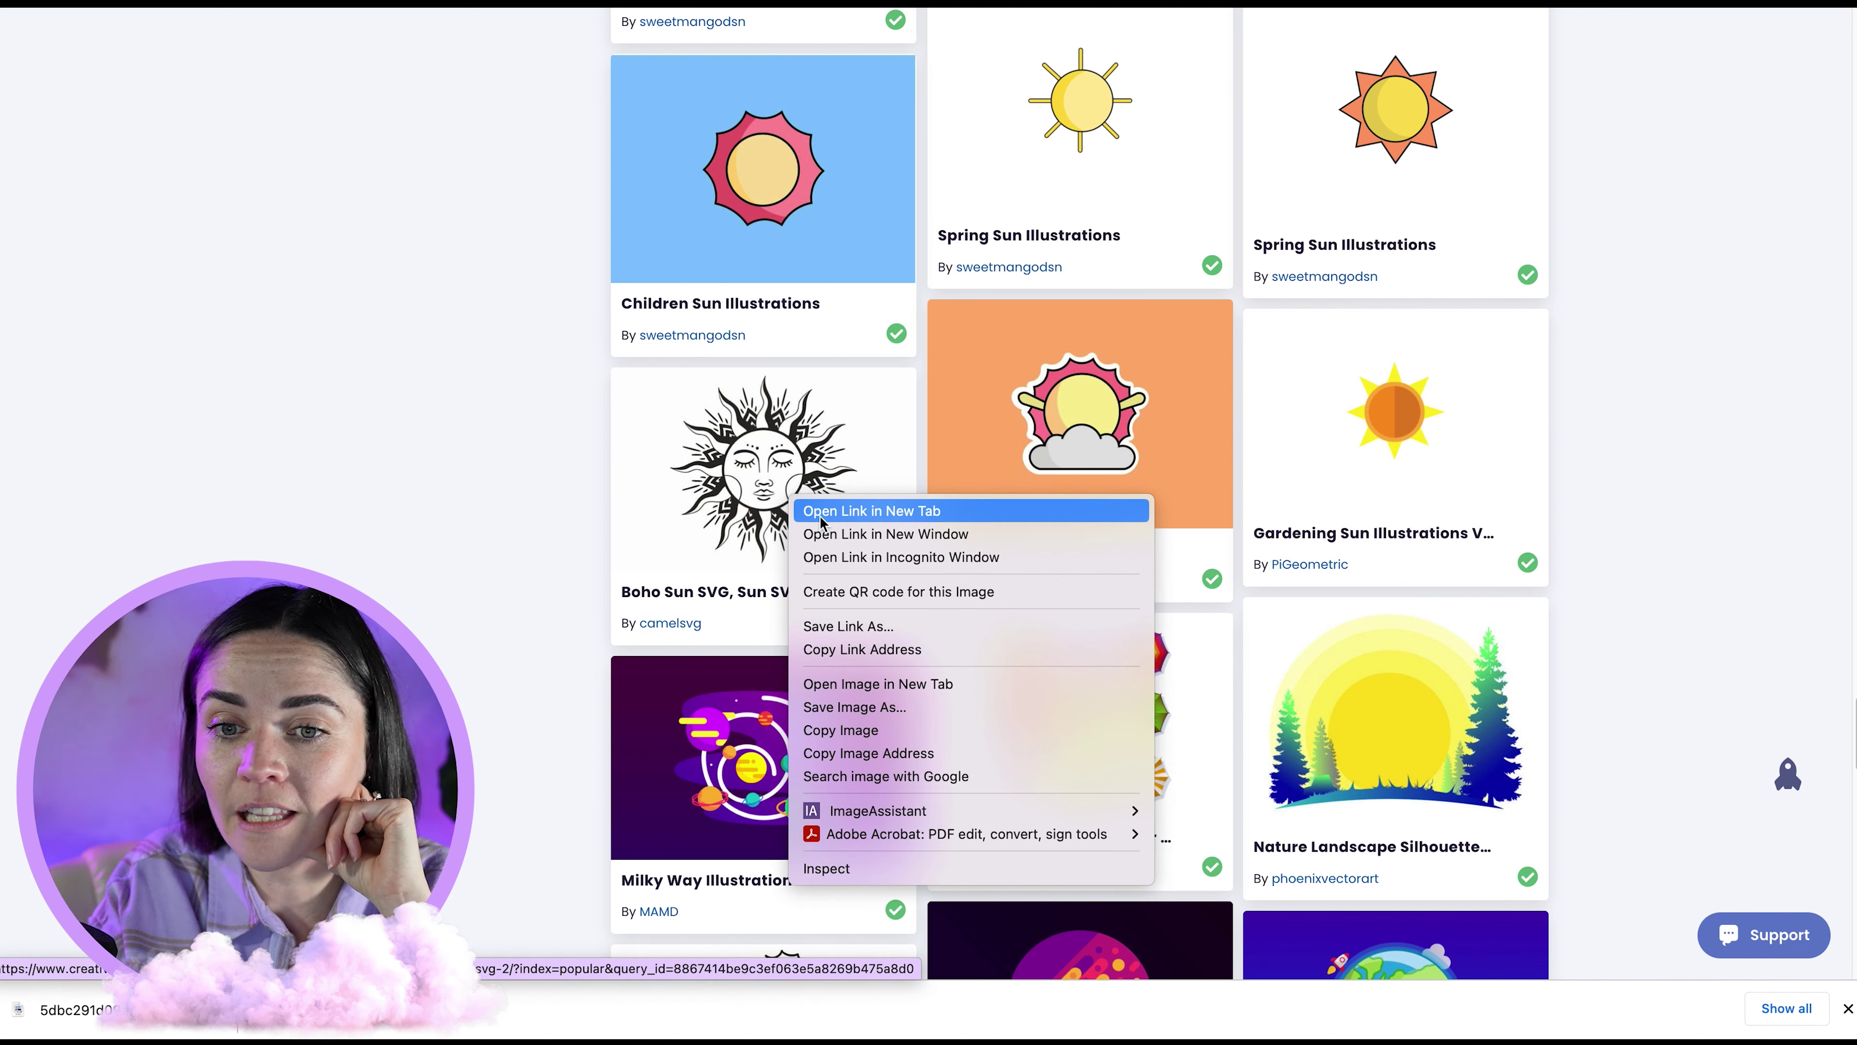
left_click(477, 448)
scroll(589, 365, "down", 8)
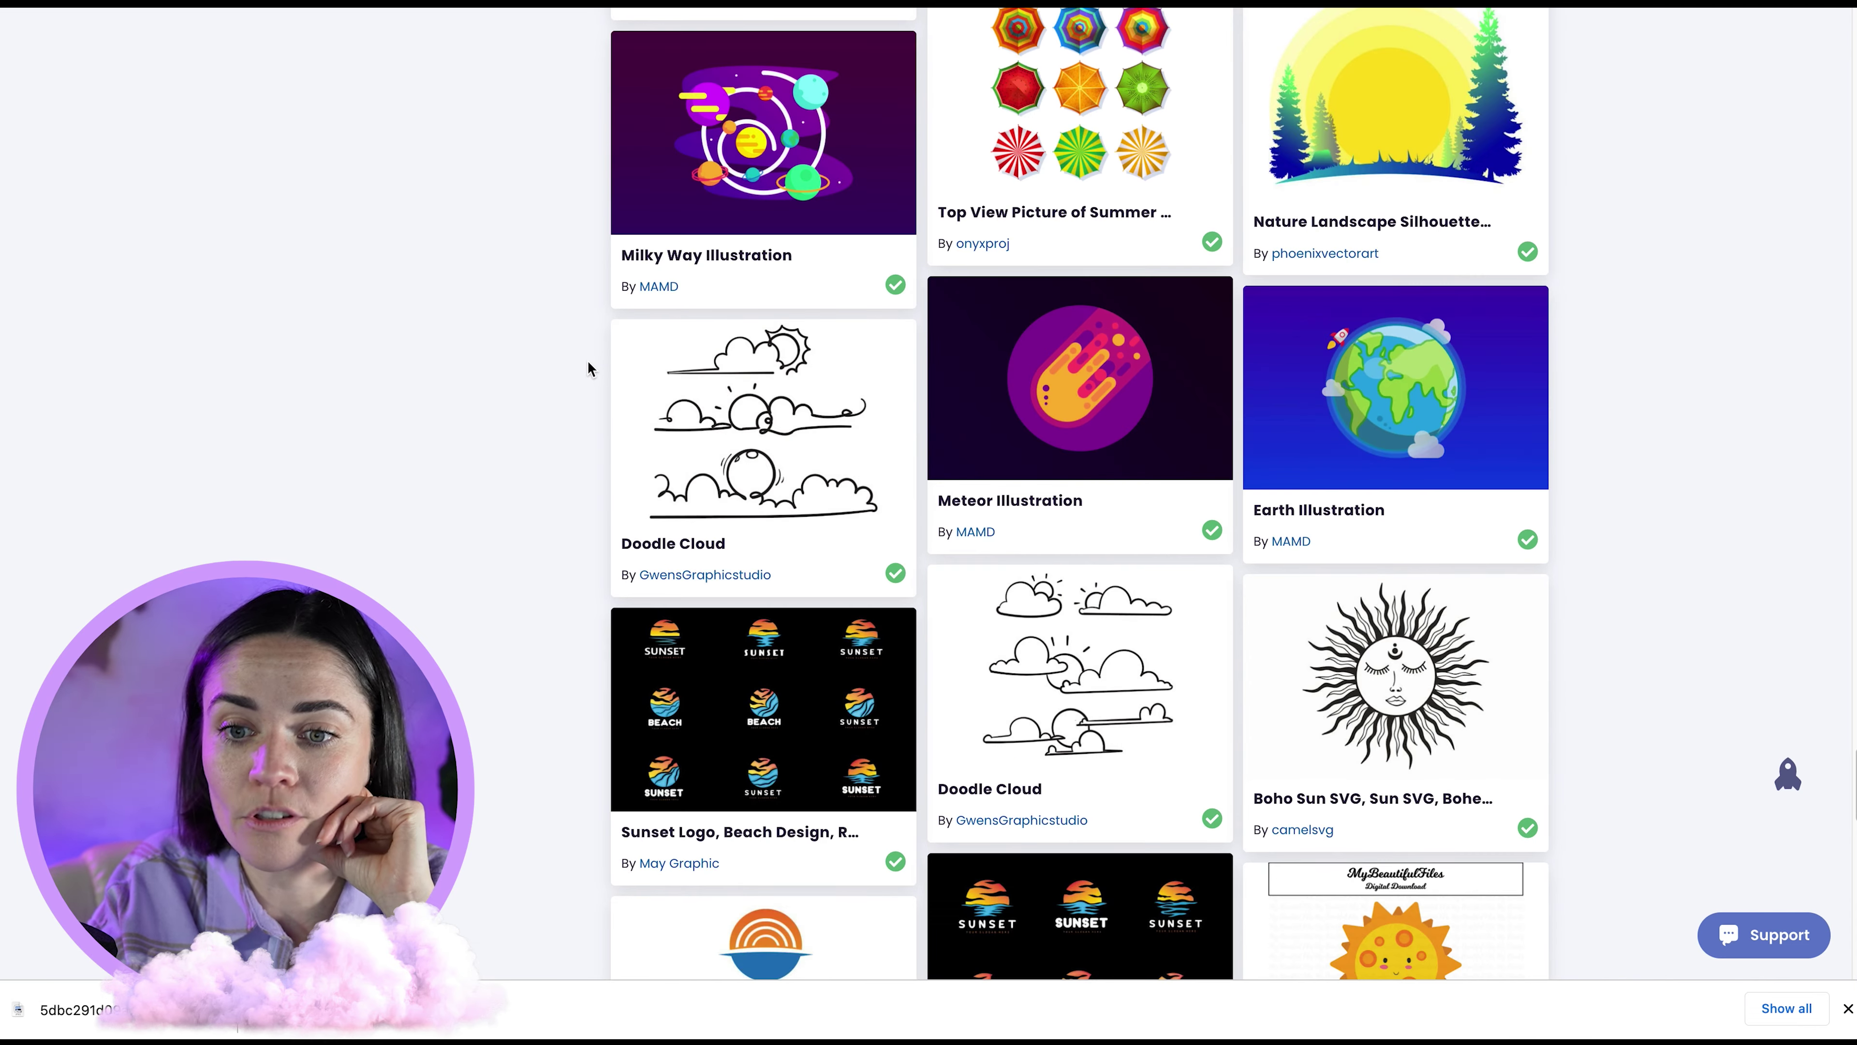
scroll(588, 365, "down", 7)
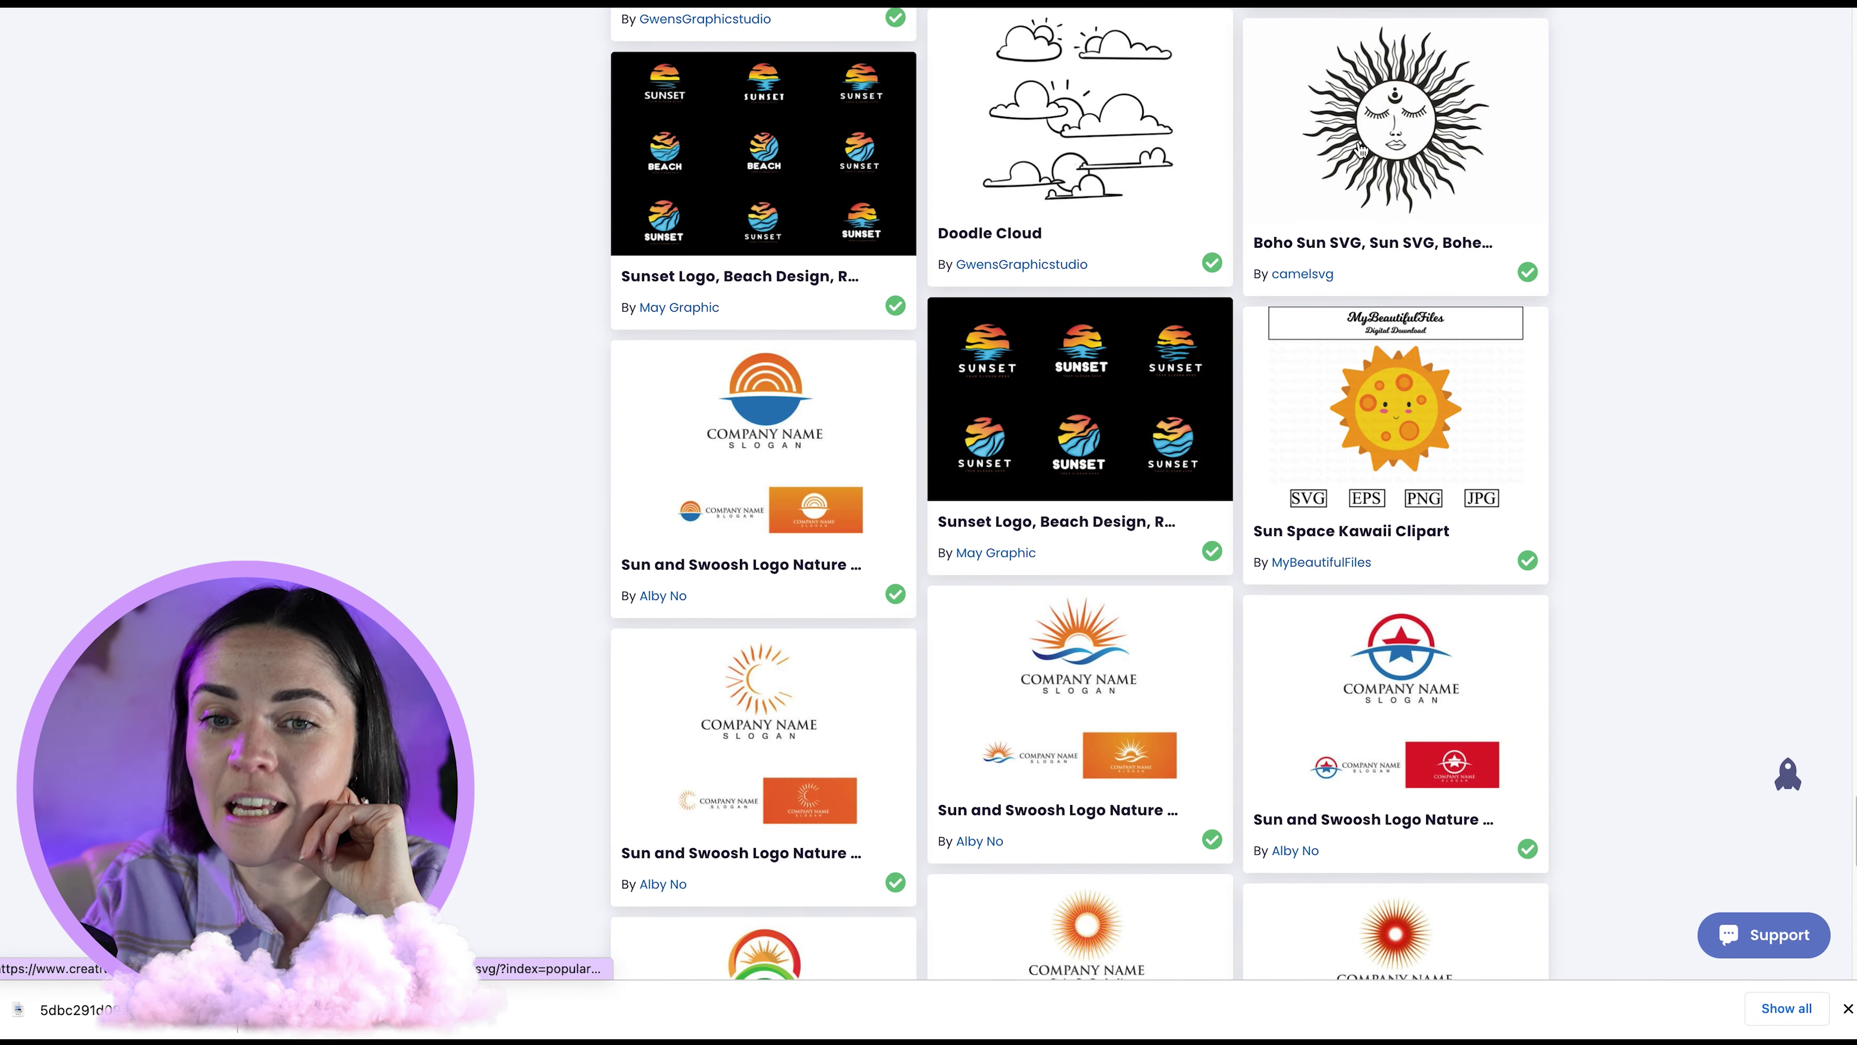
right_click(1376, 150)
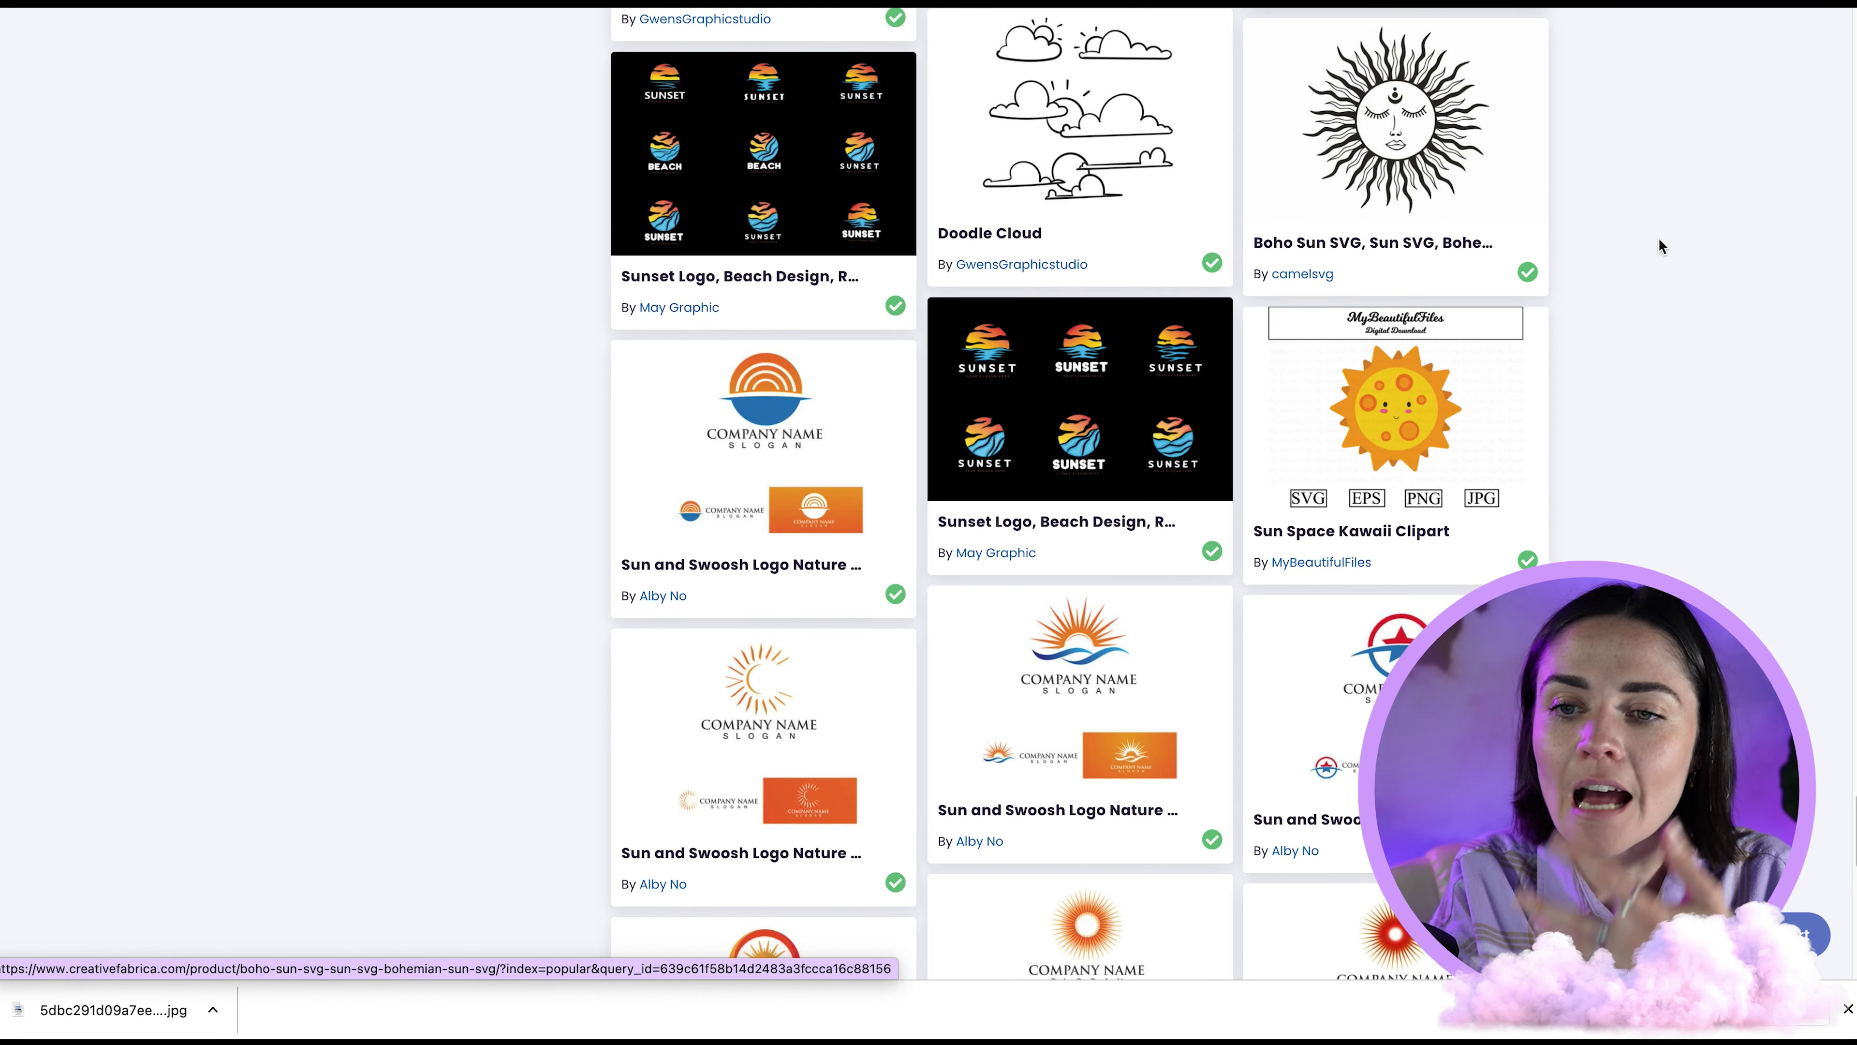
scroll(1659, 240, "down", 15)
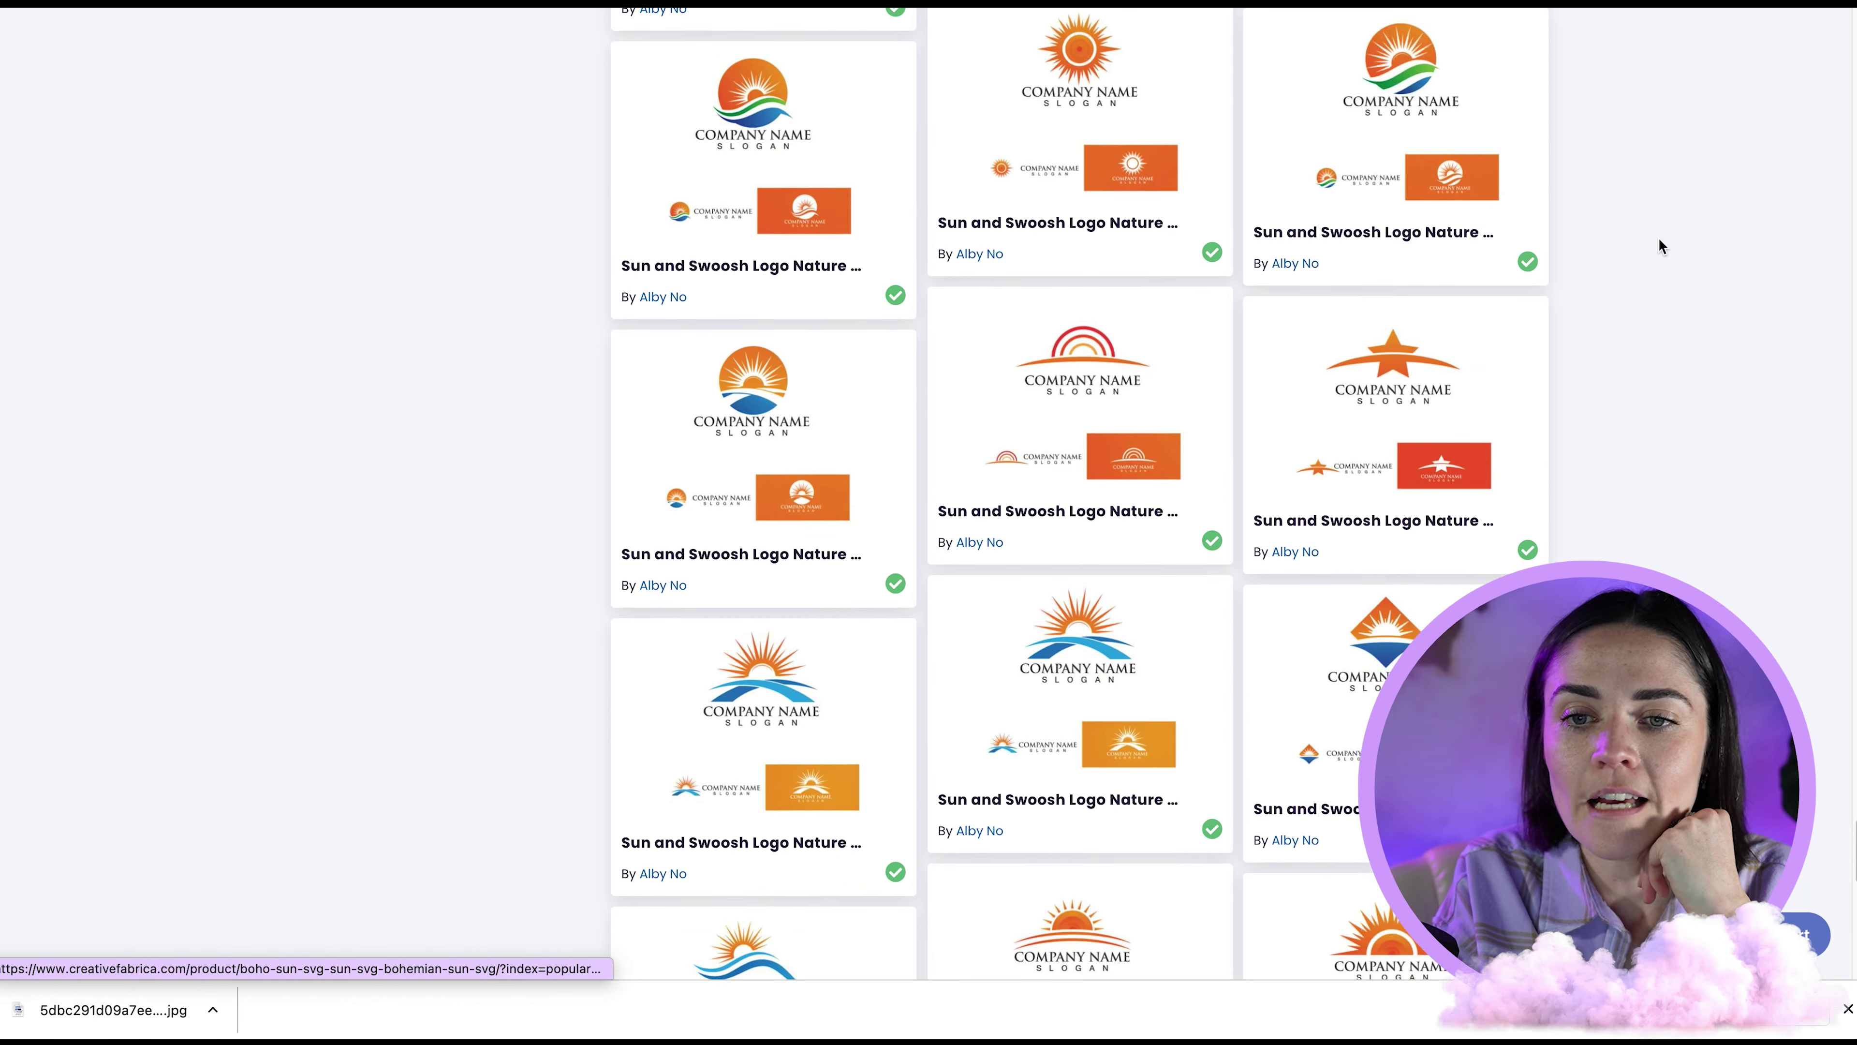
Step: Leave the Honeyseed branding pin for the 'warm graphic design' results and scroll to the top
scroll(1659, 247, "down", 4)
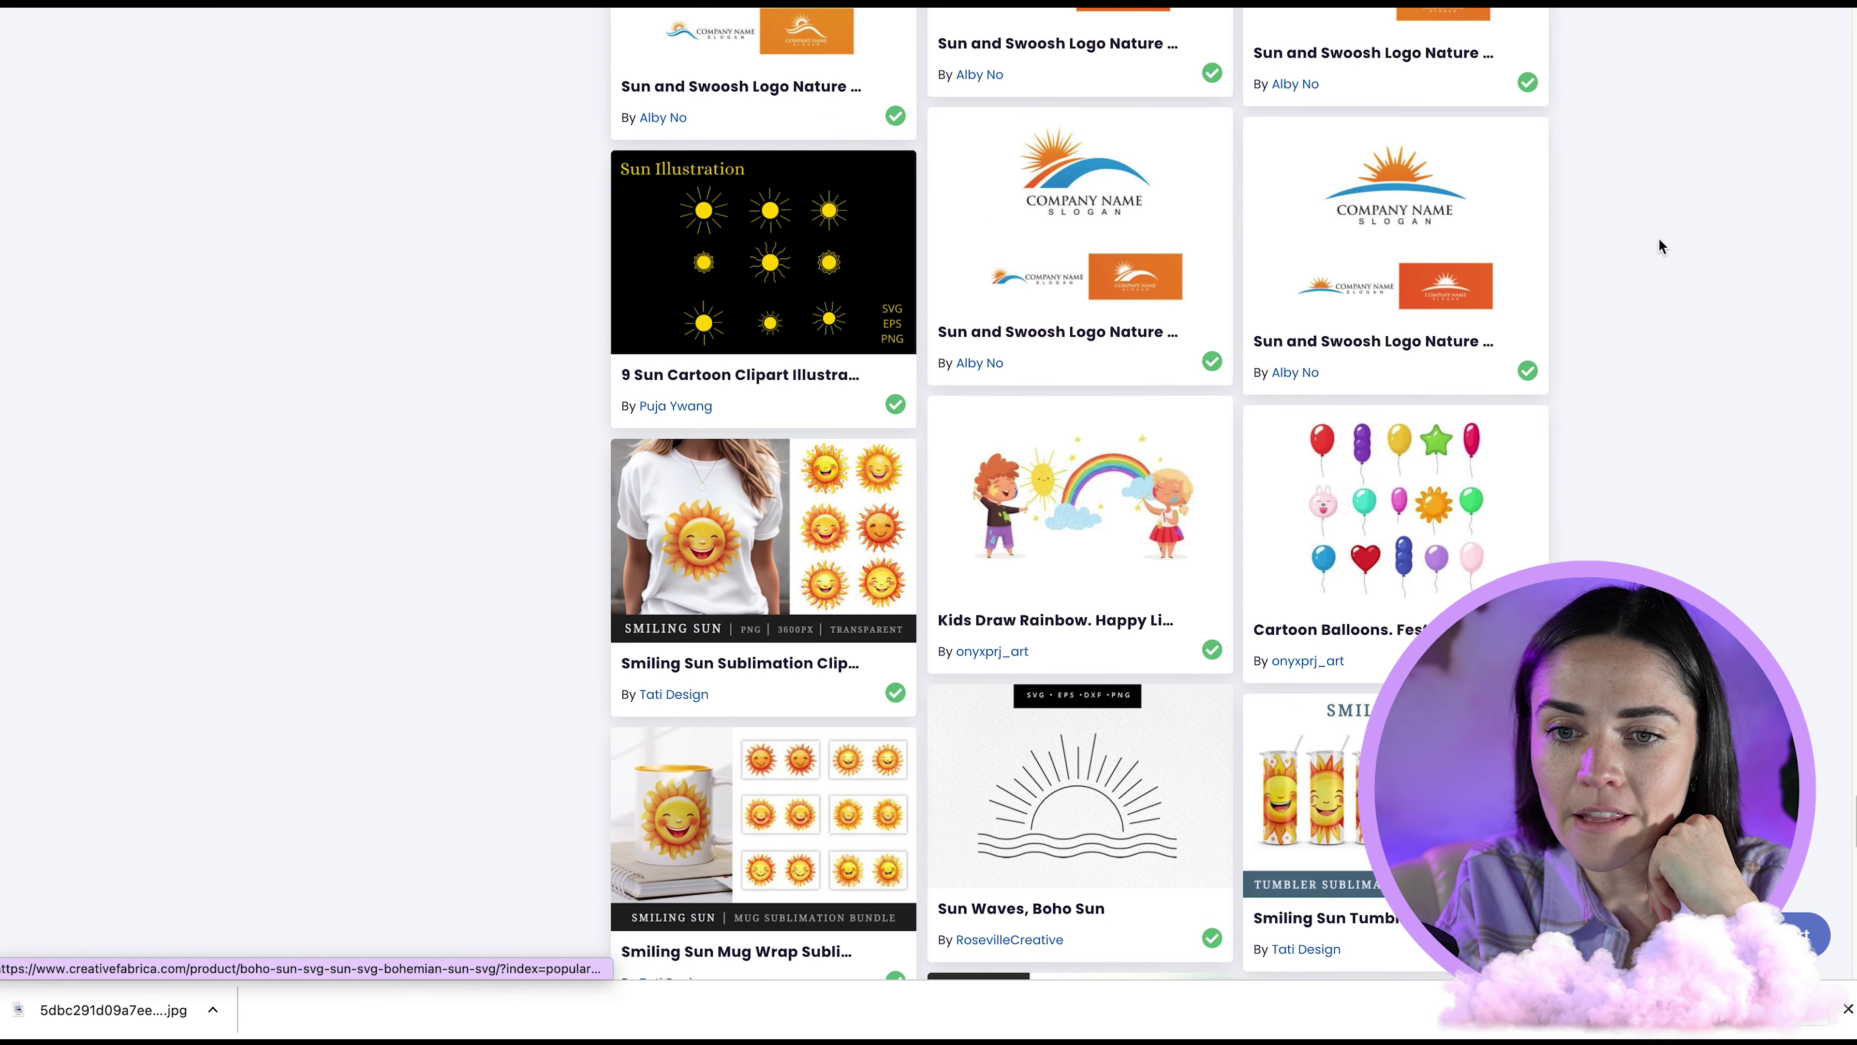
scroll(1659, 240, "up", 20)
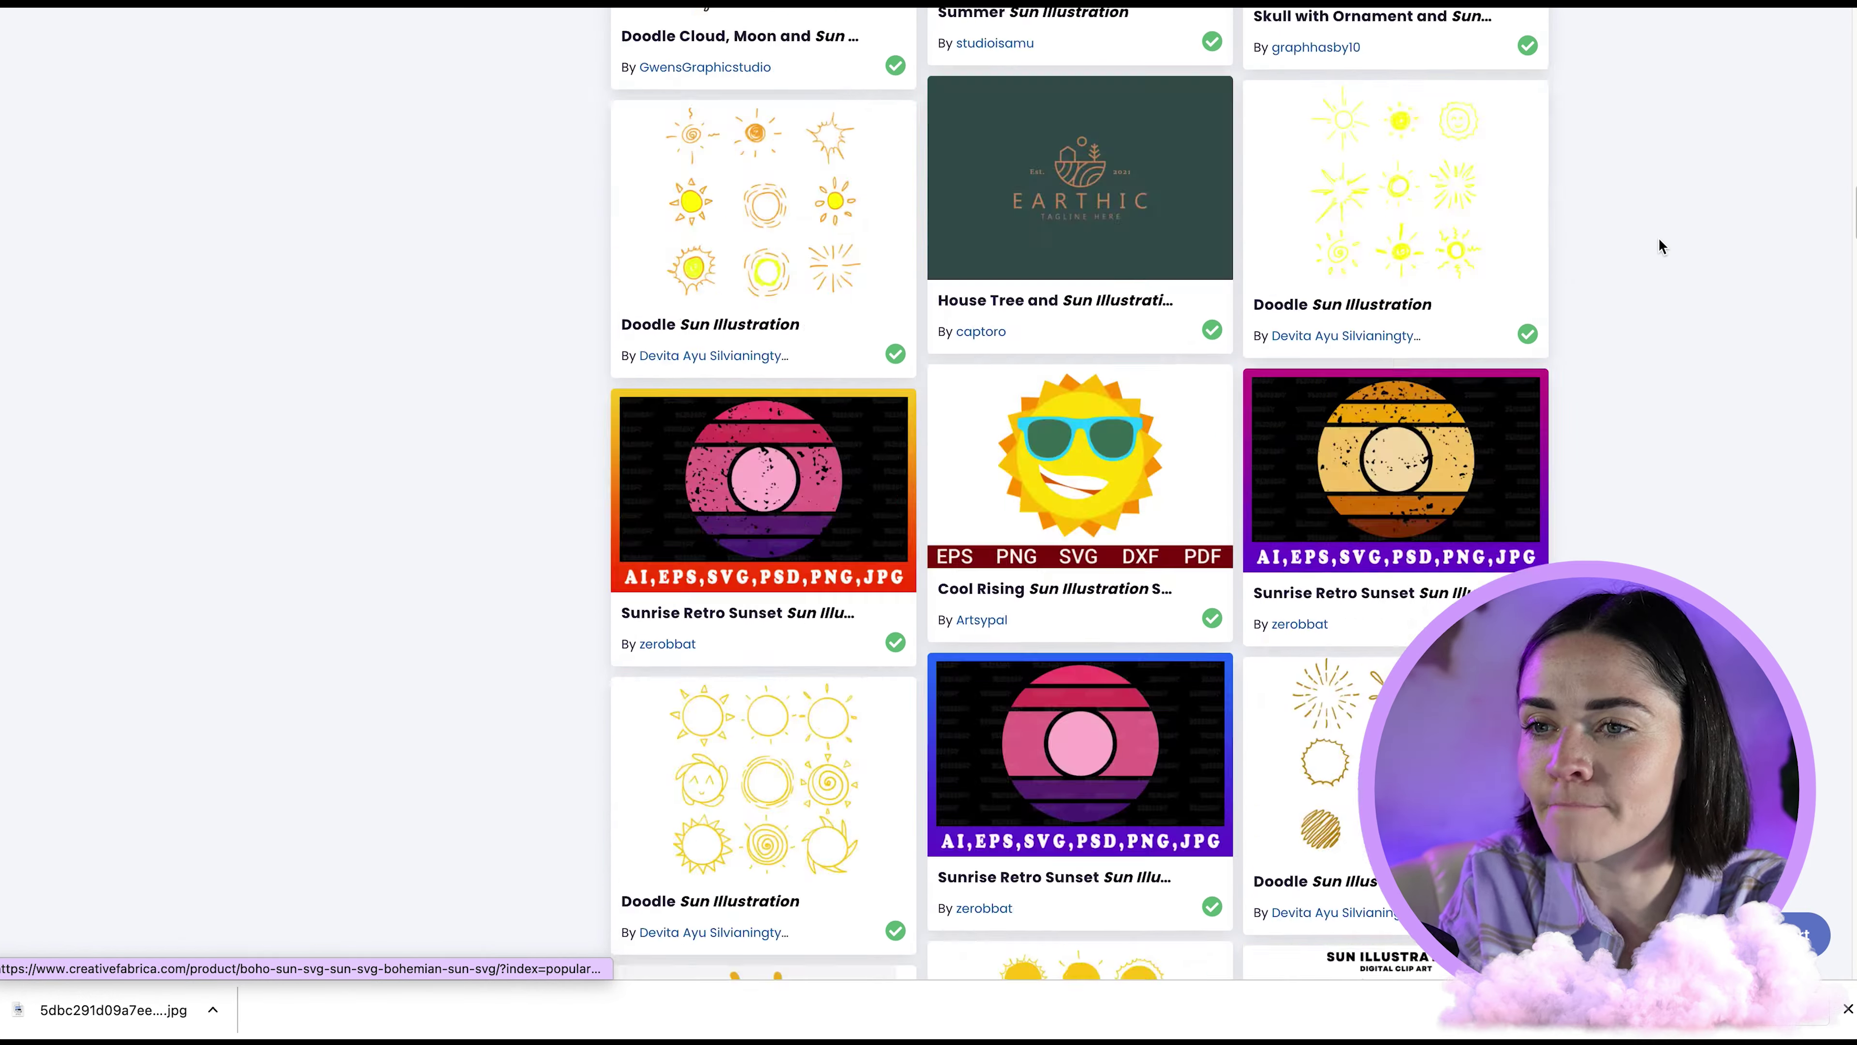
scroll(1659, 245, "down", 1)
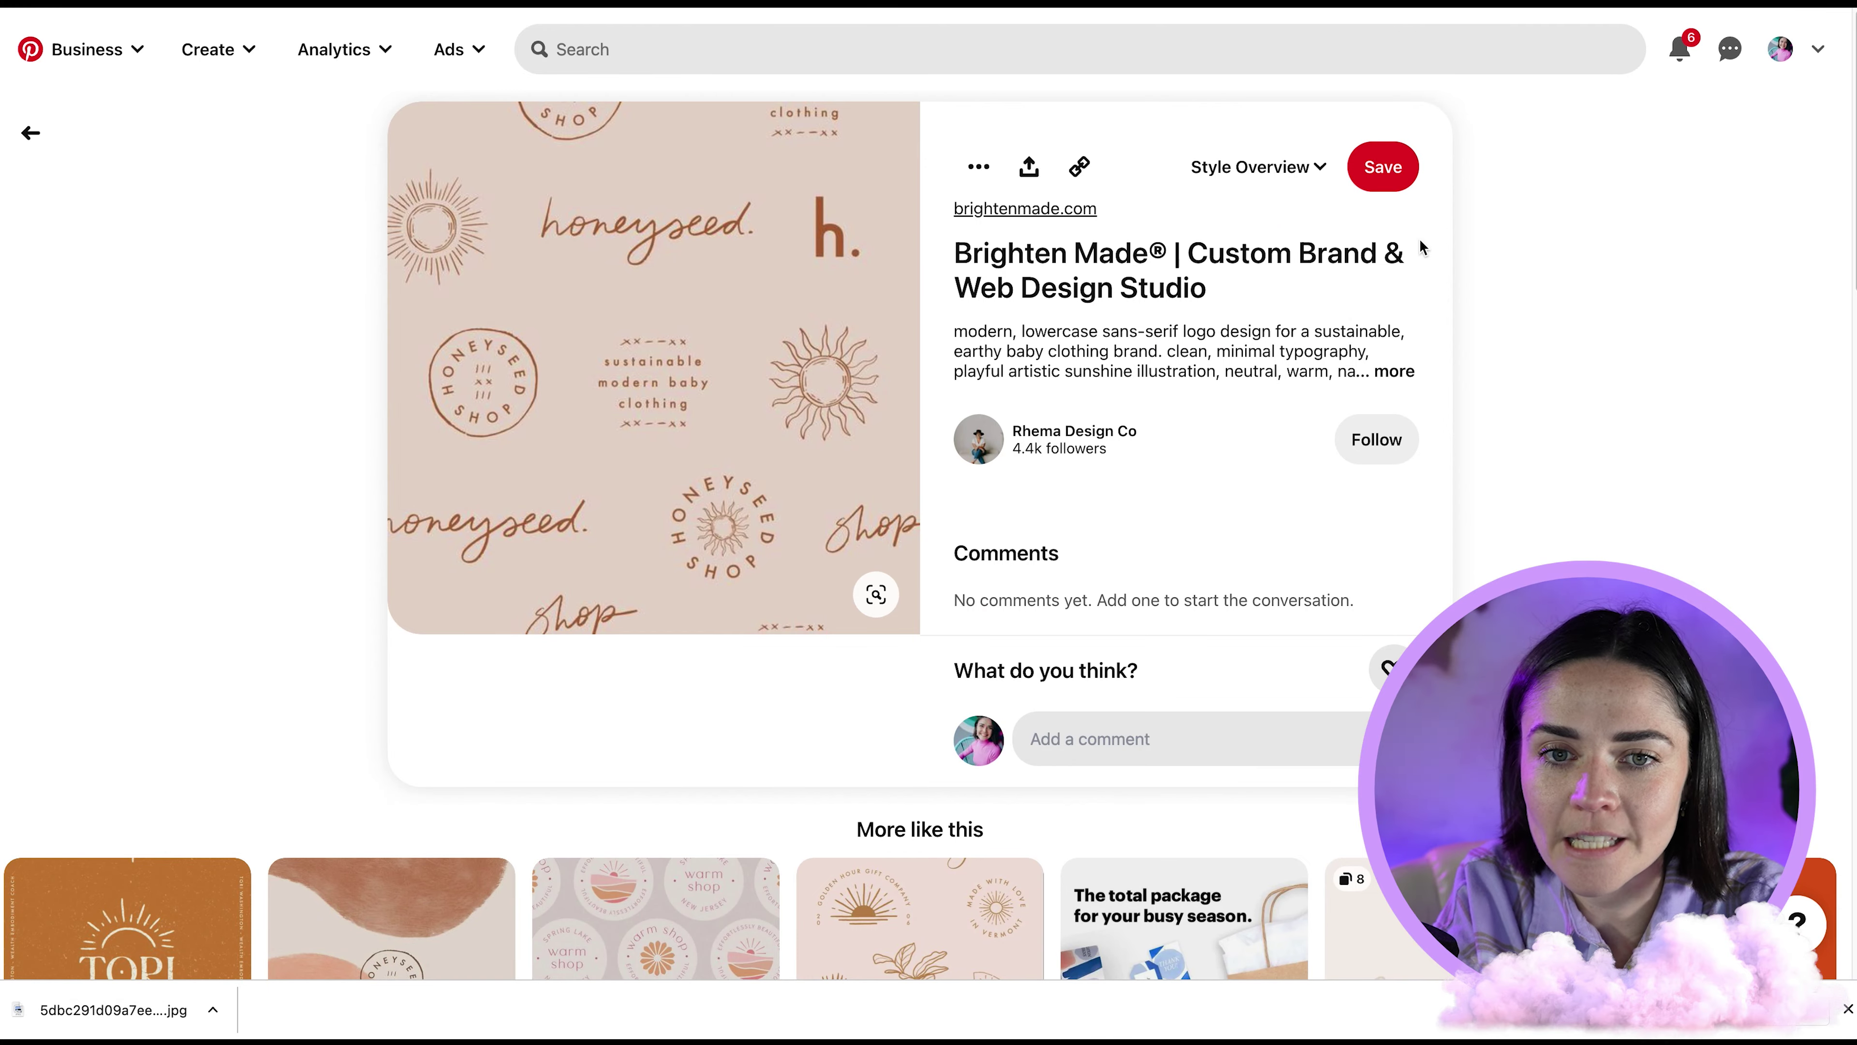
left_click(30, 132)
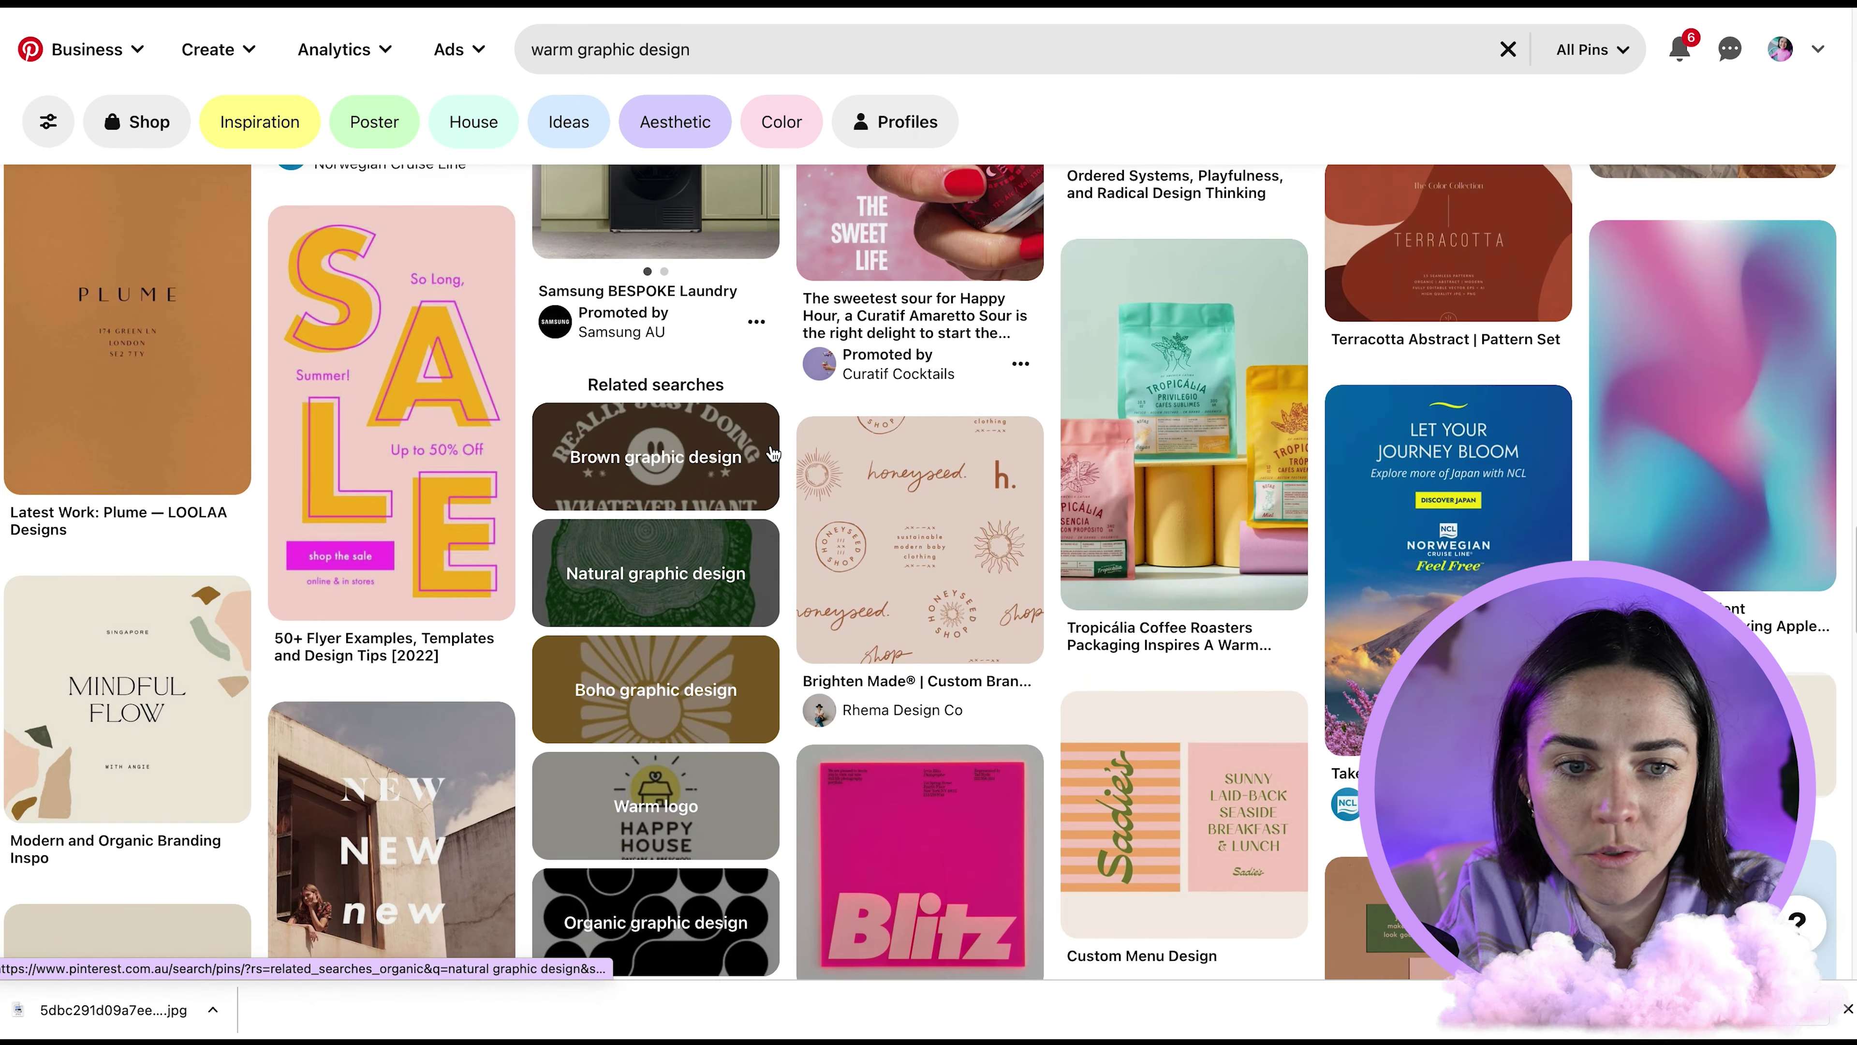
scroll(773, 454, "up", 10)
scroll(773, 447, "up", 4)
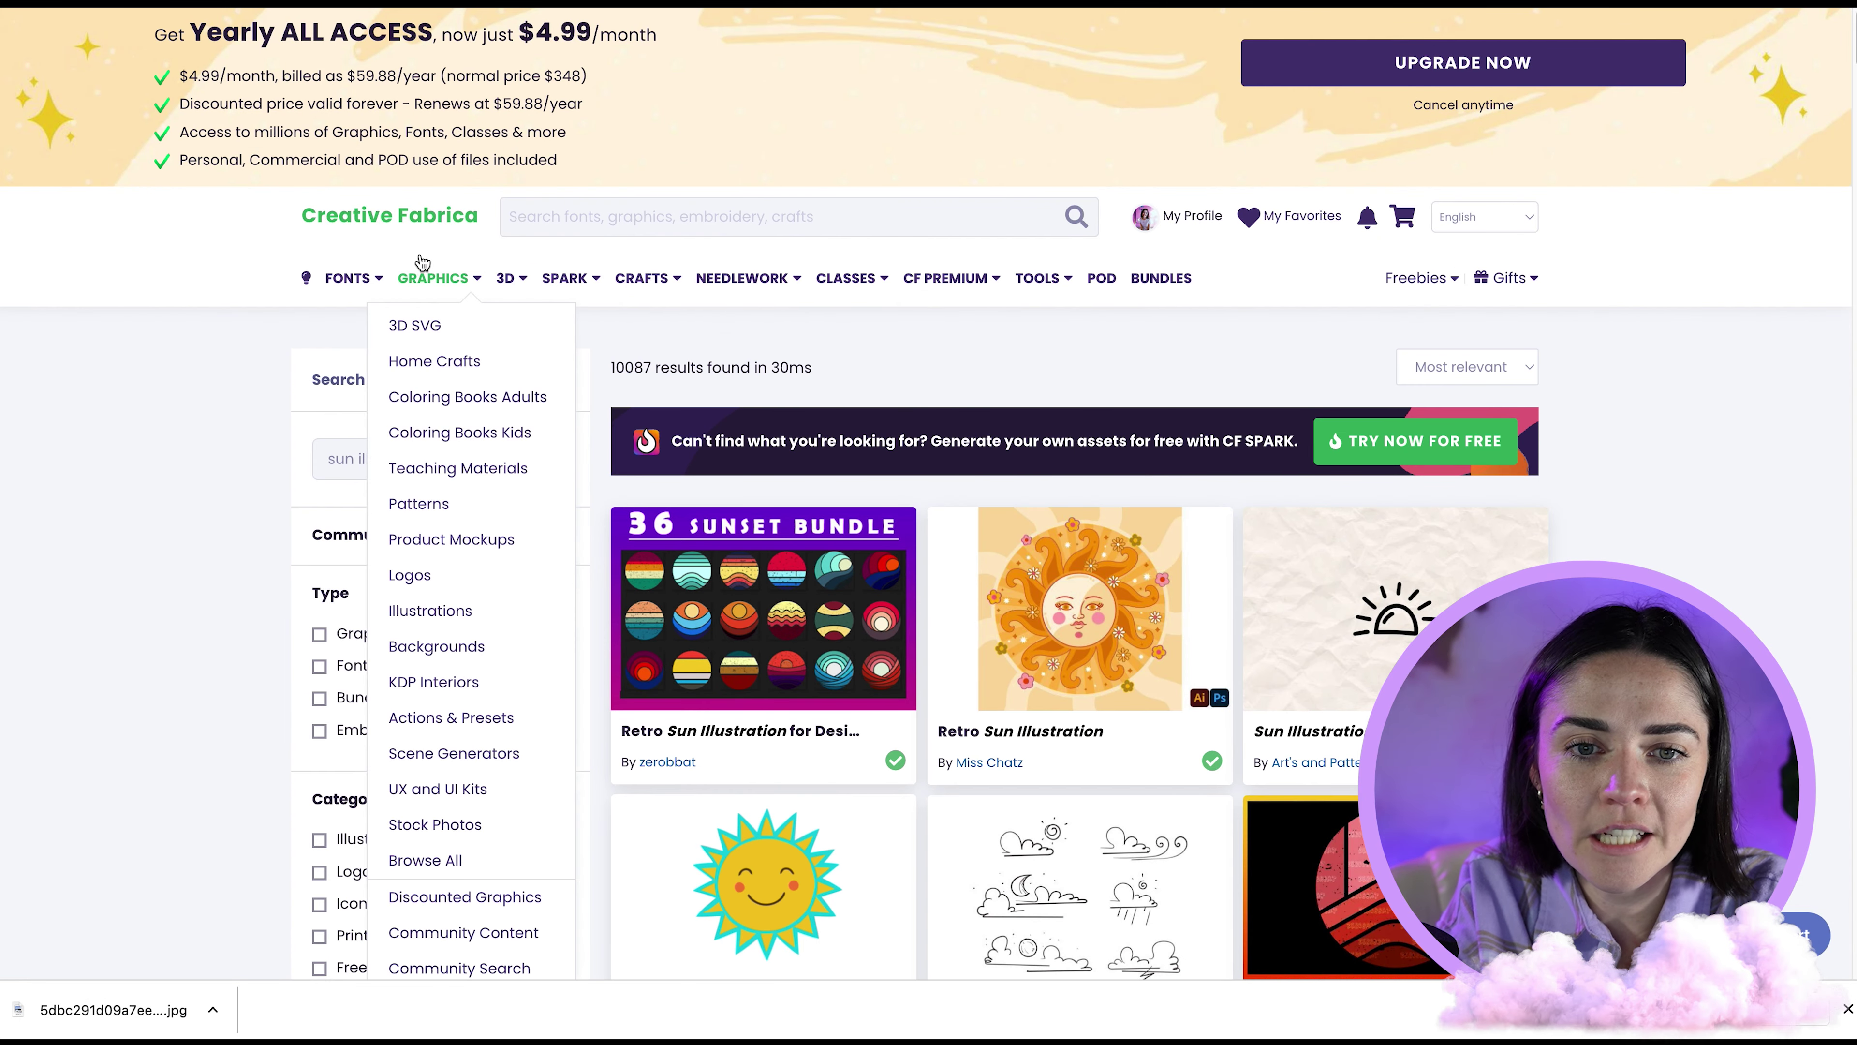
Step: Show the FONTS dropdown in Creative Fabrica's top navigation
mouse_move(358, 281)
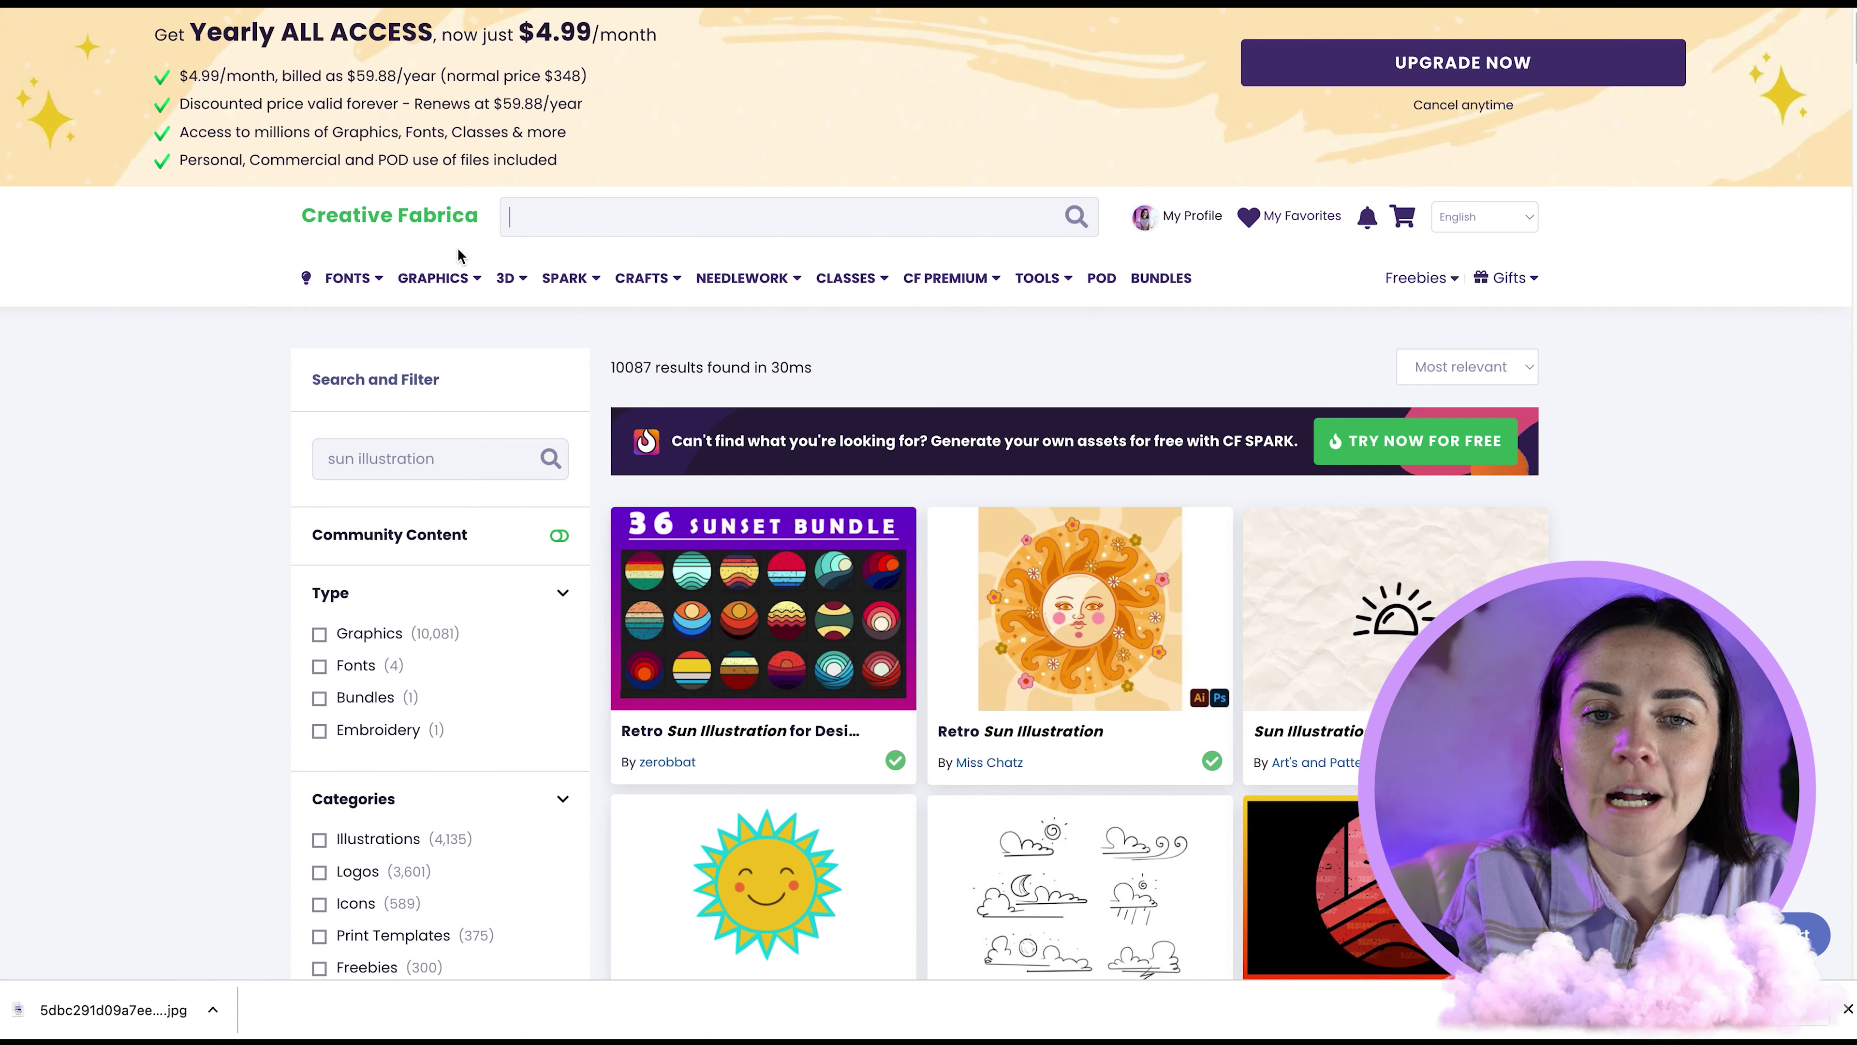
Step: Open the Script Fonts category and browse the script fonts
mouse_move(362, 278)
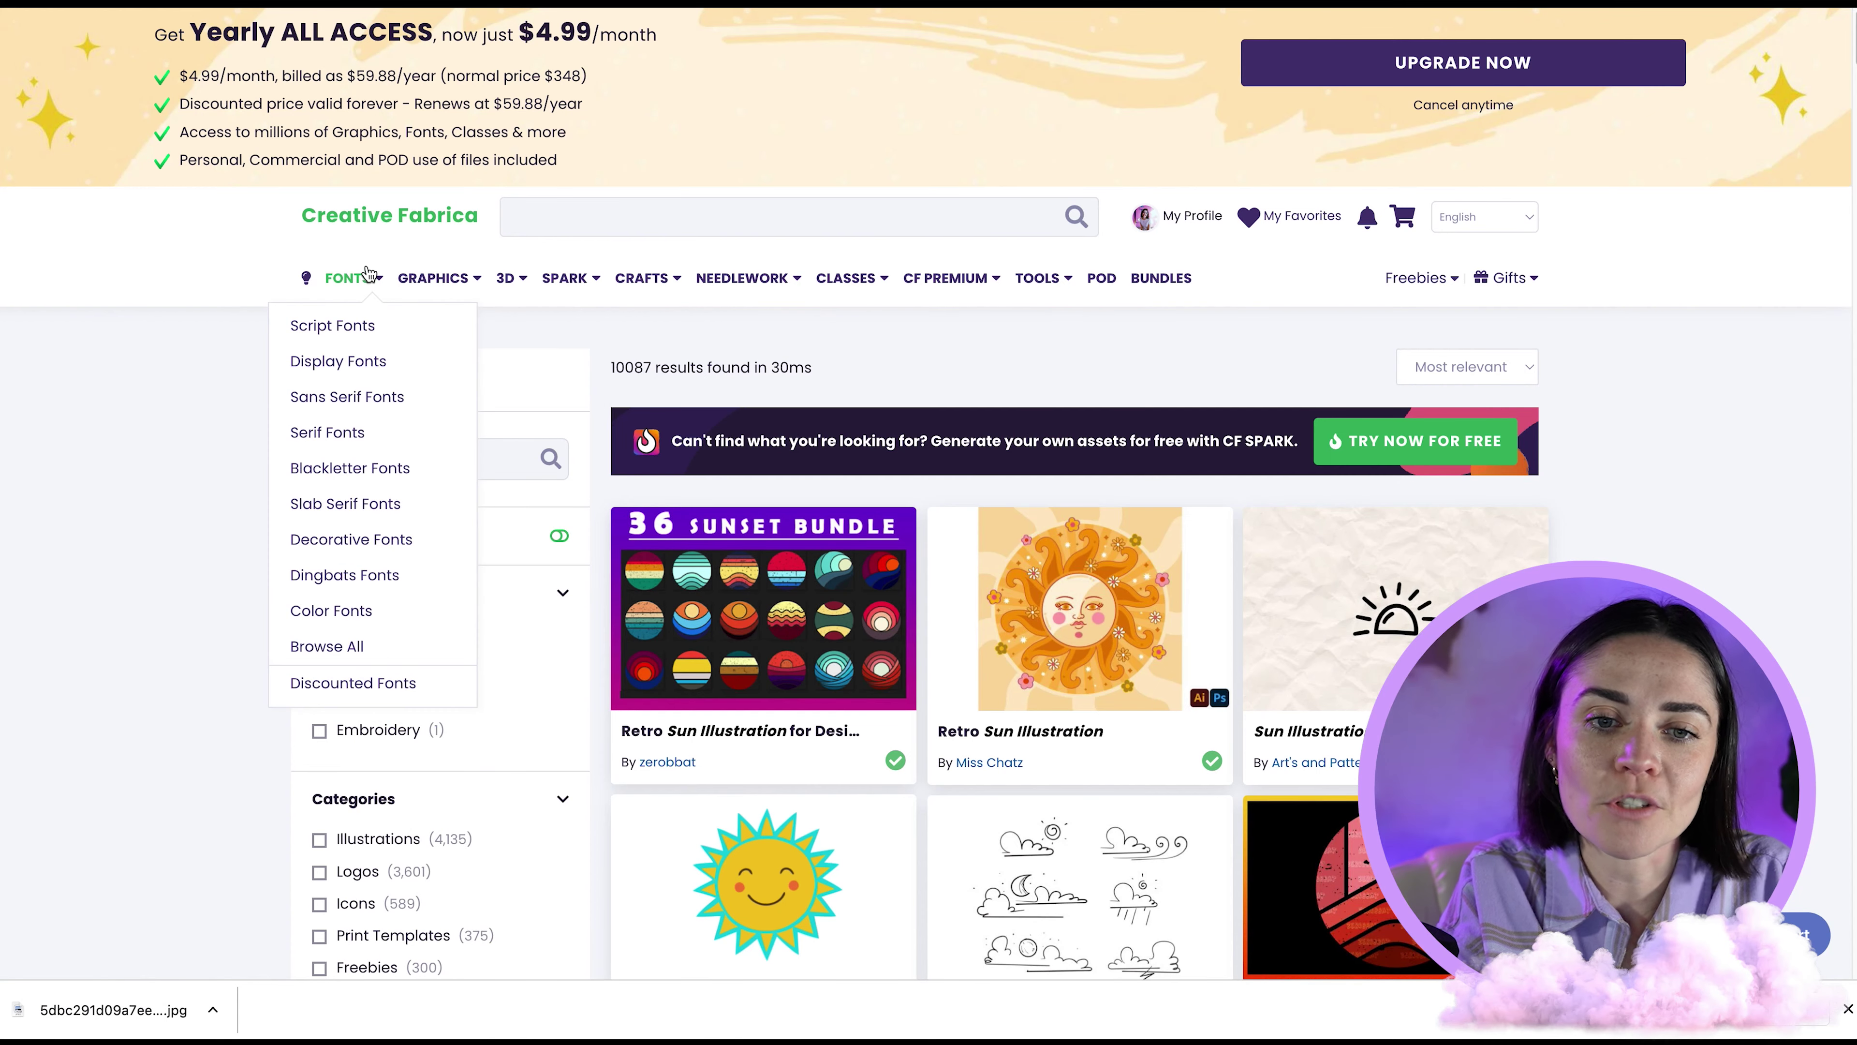
left_click(350, 327)
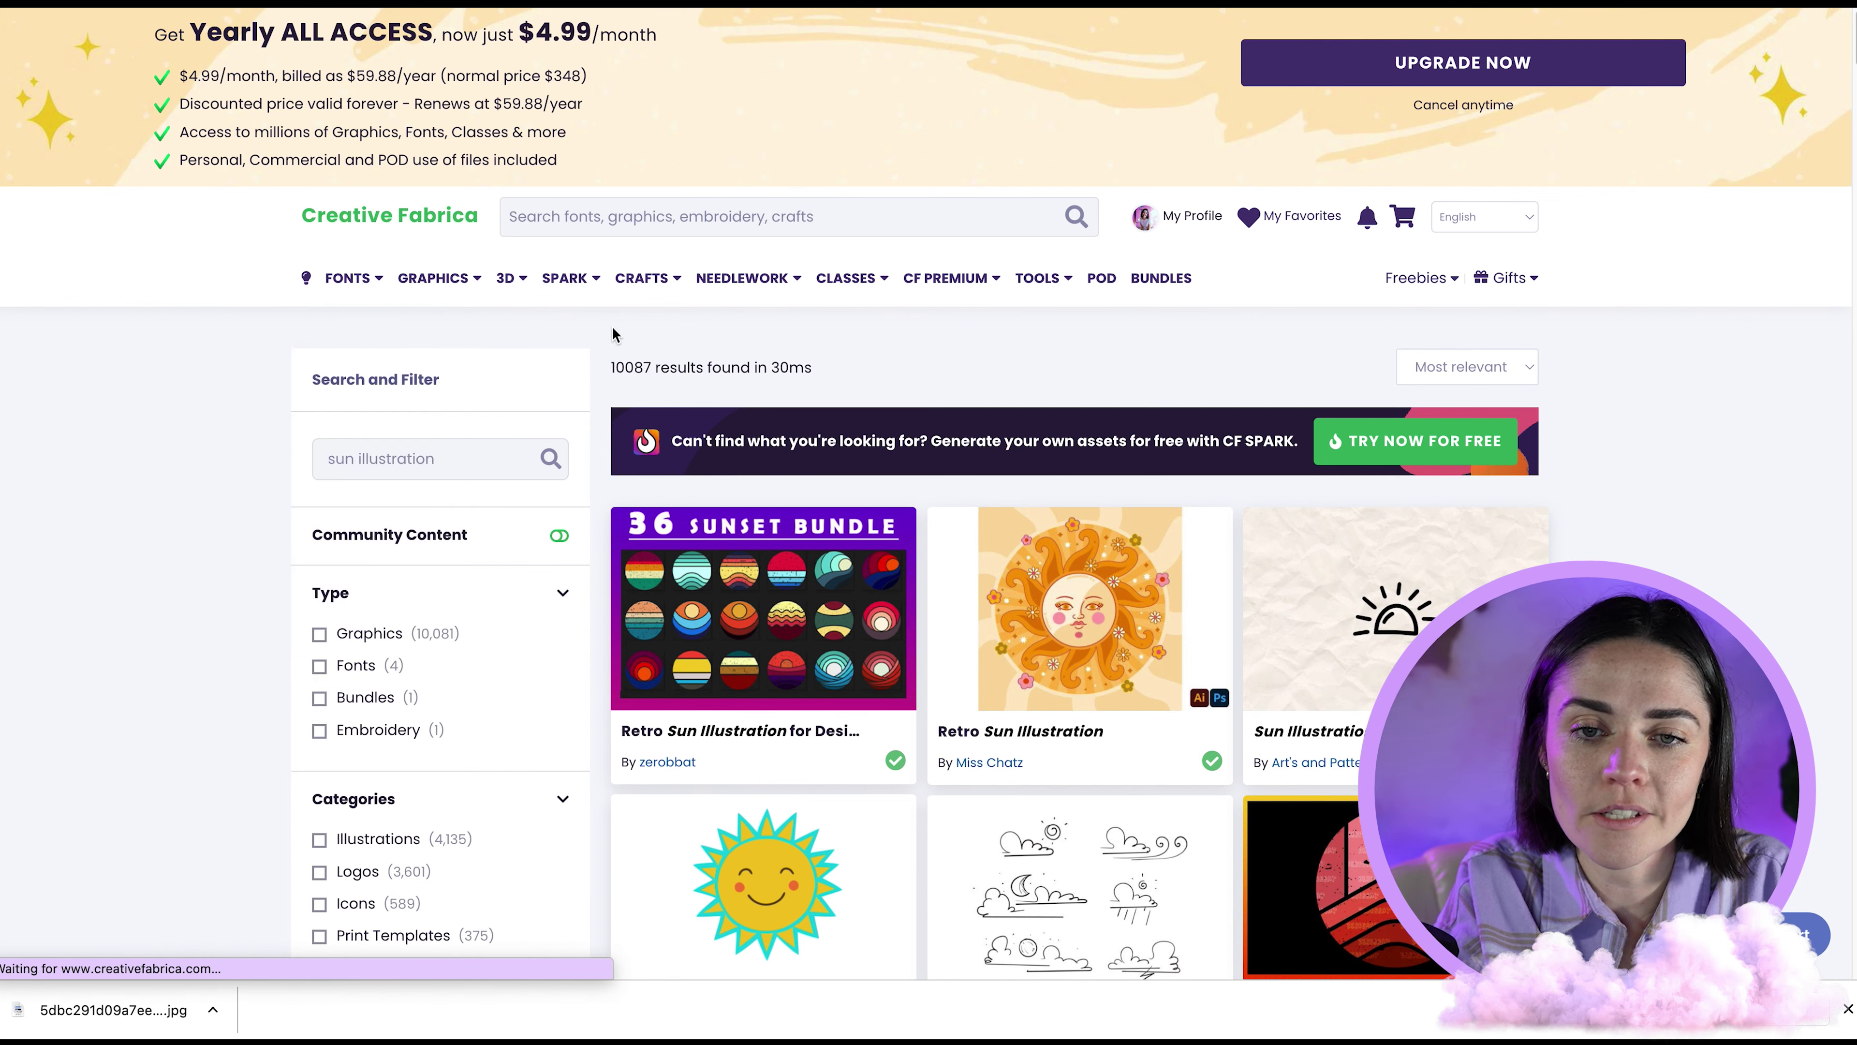
scroll(1006, 463, "down", 1)
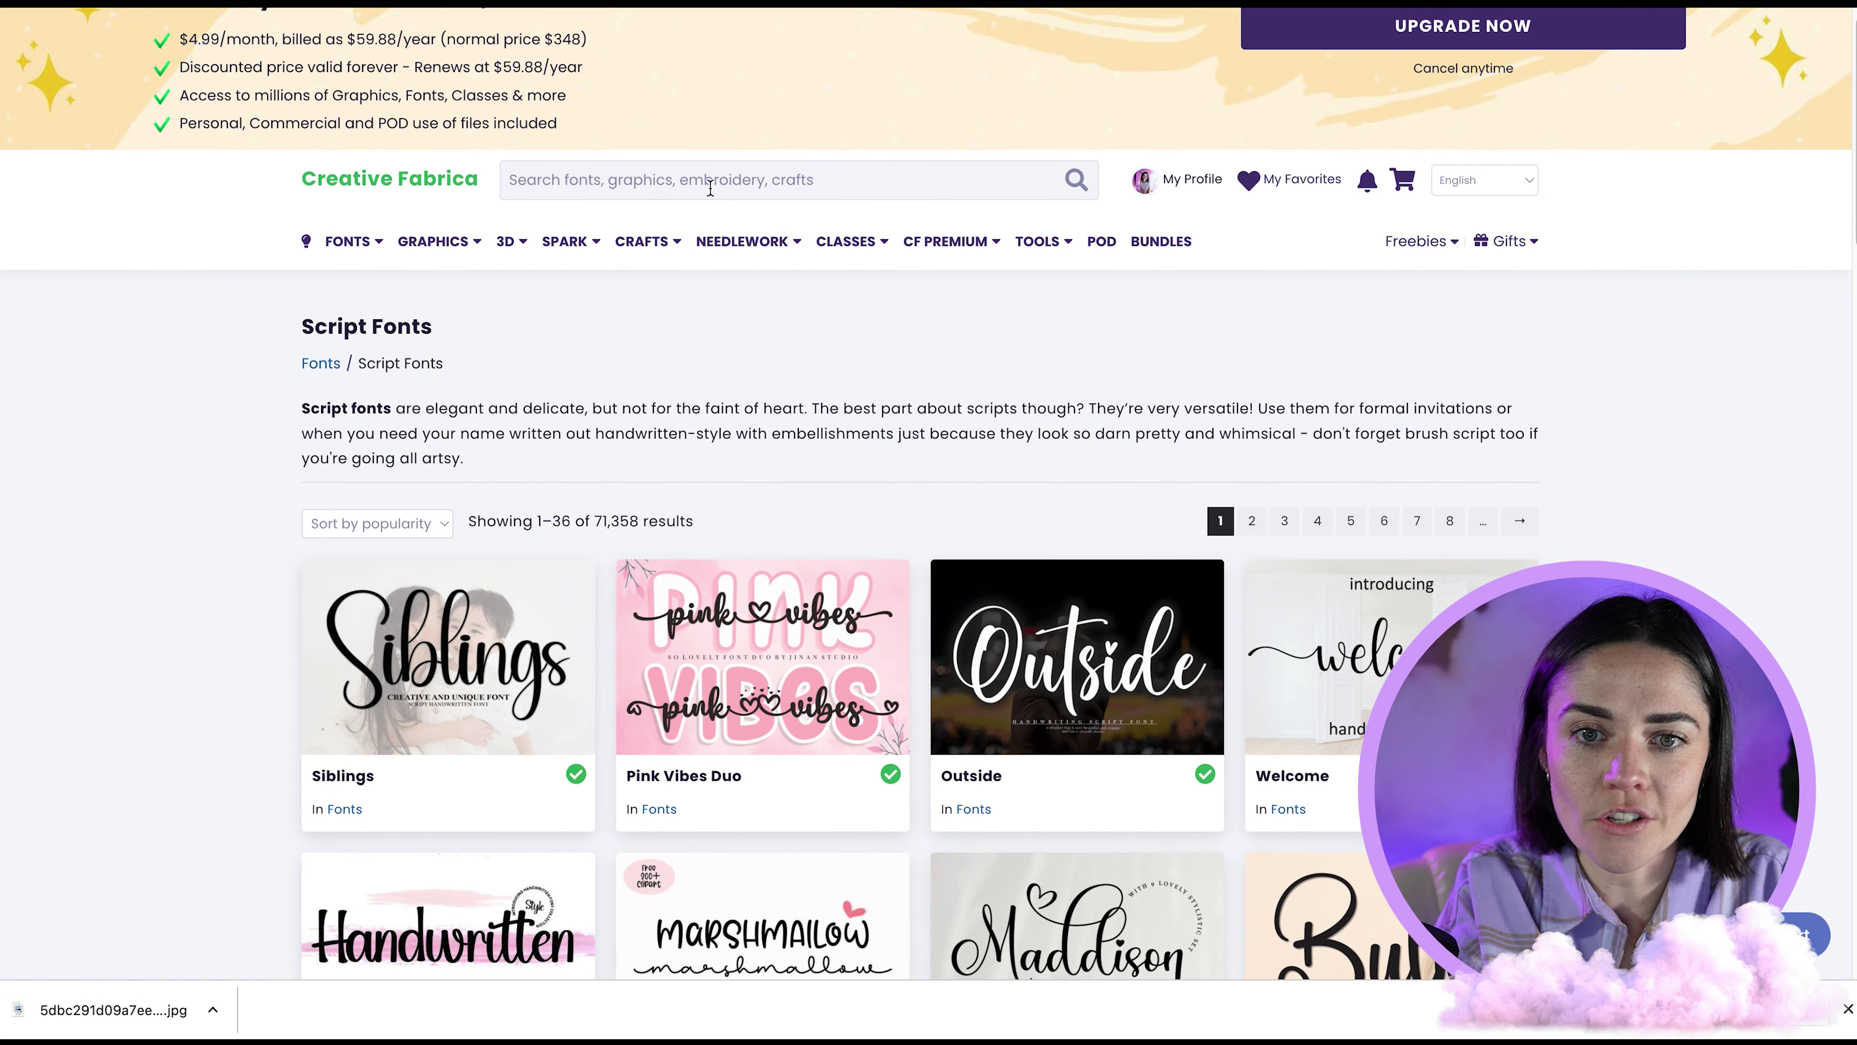
scroll(705, 183, "down", 10)
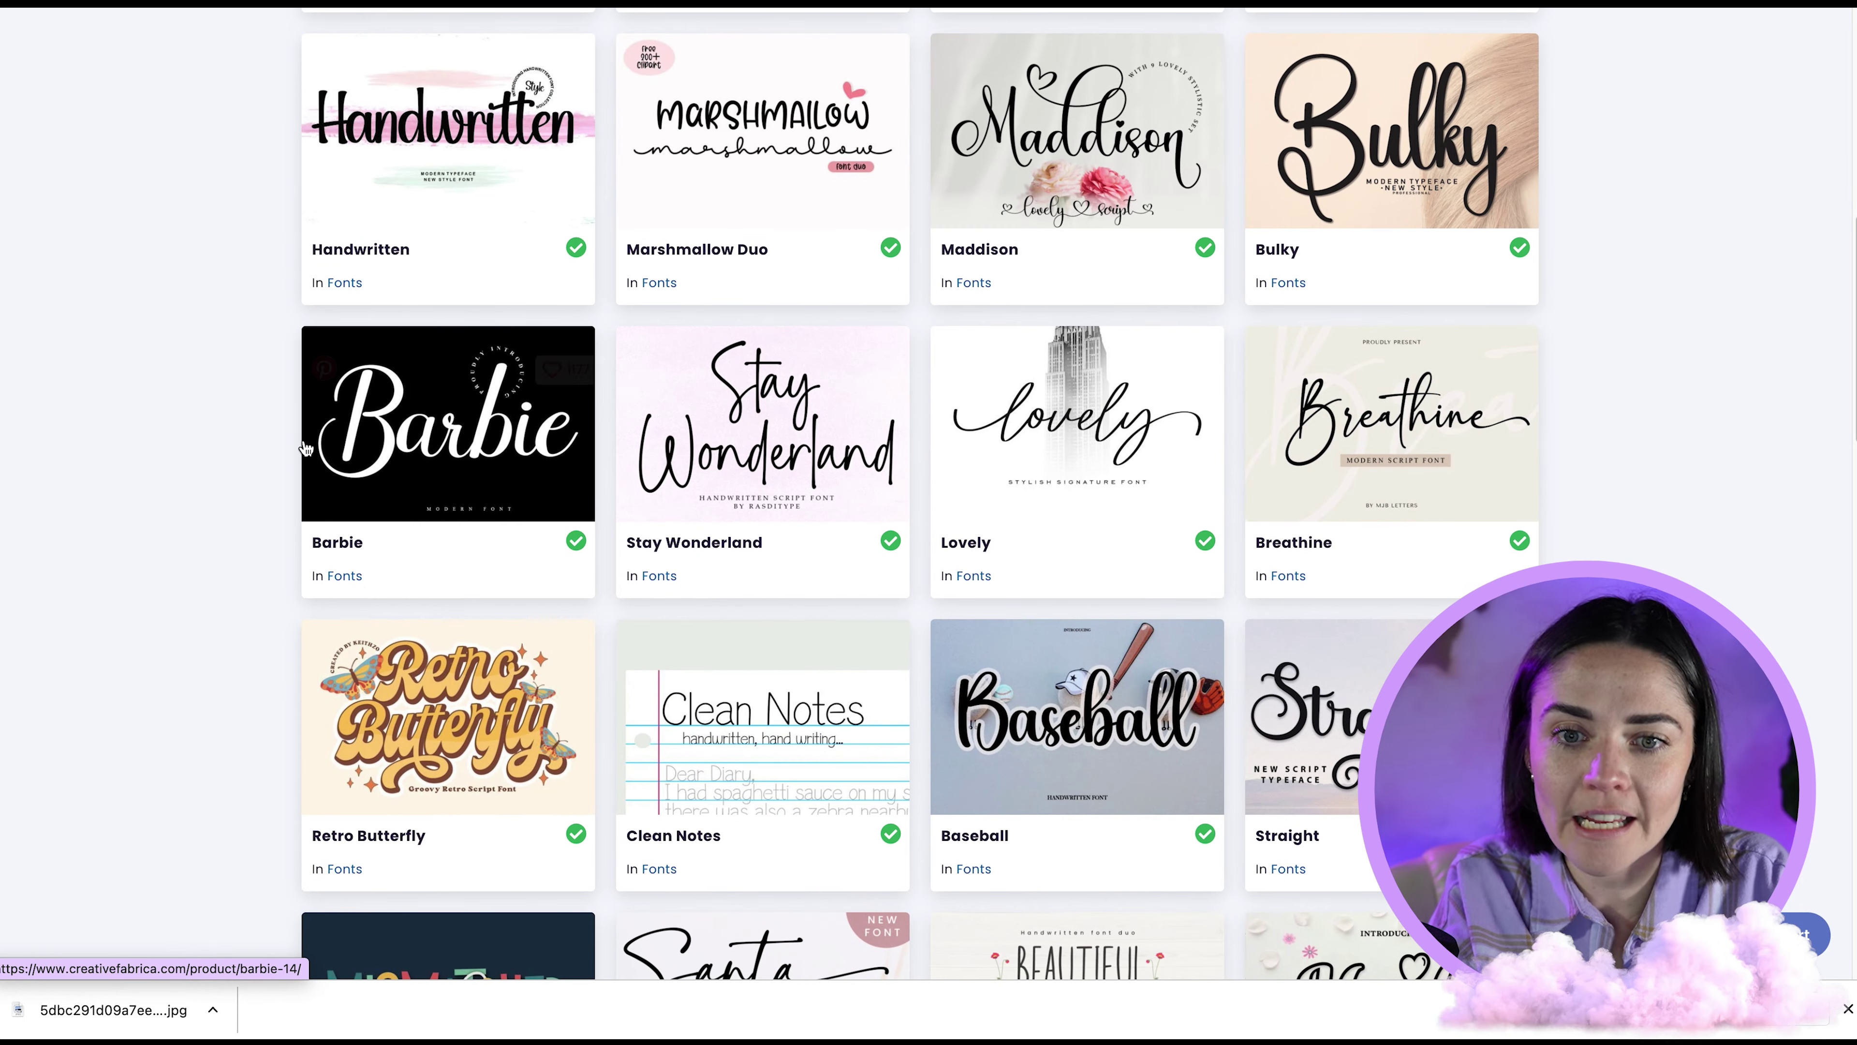
scroll(234, 447, "down", 3)
scroll(234, 447, "up", 14)
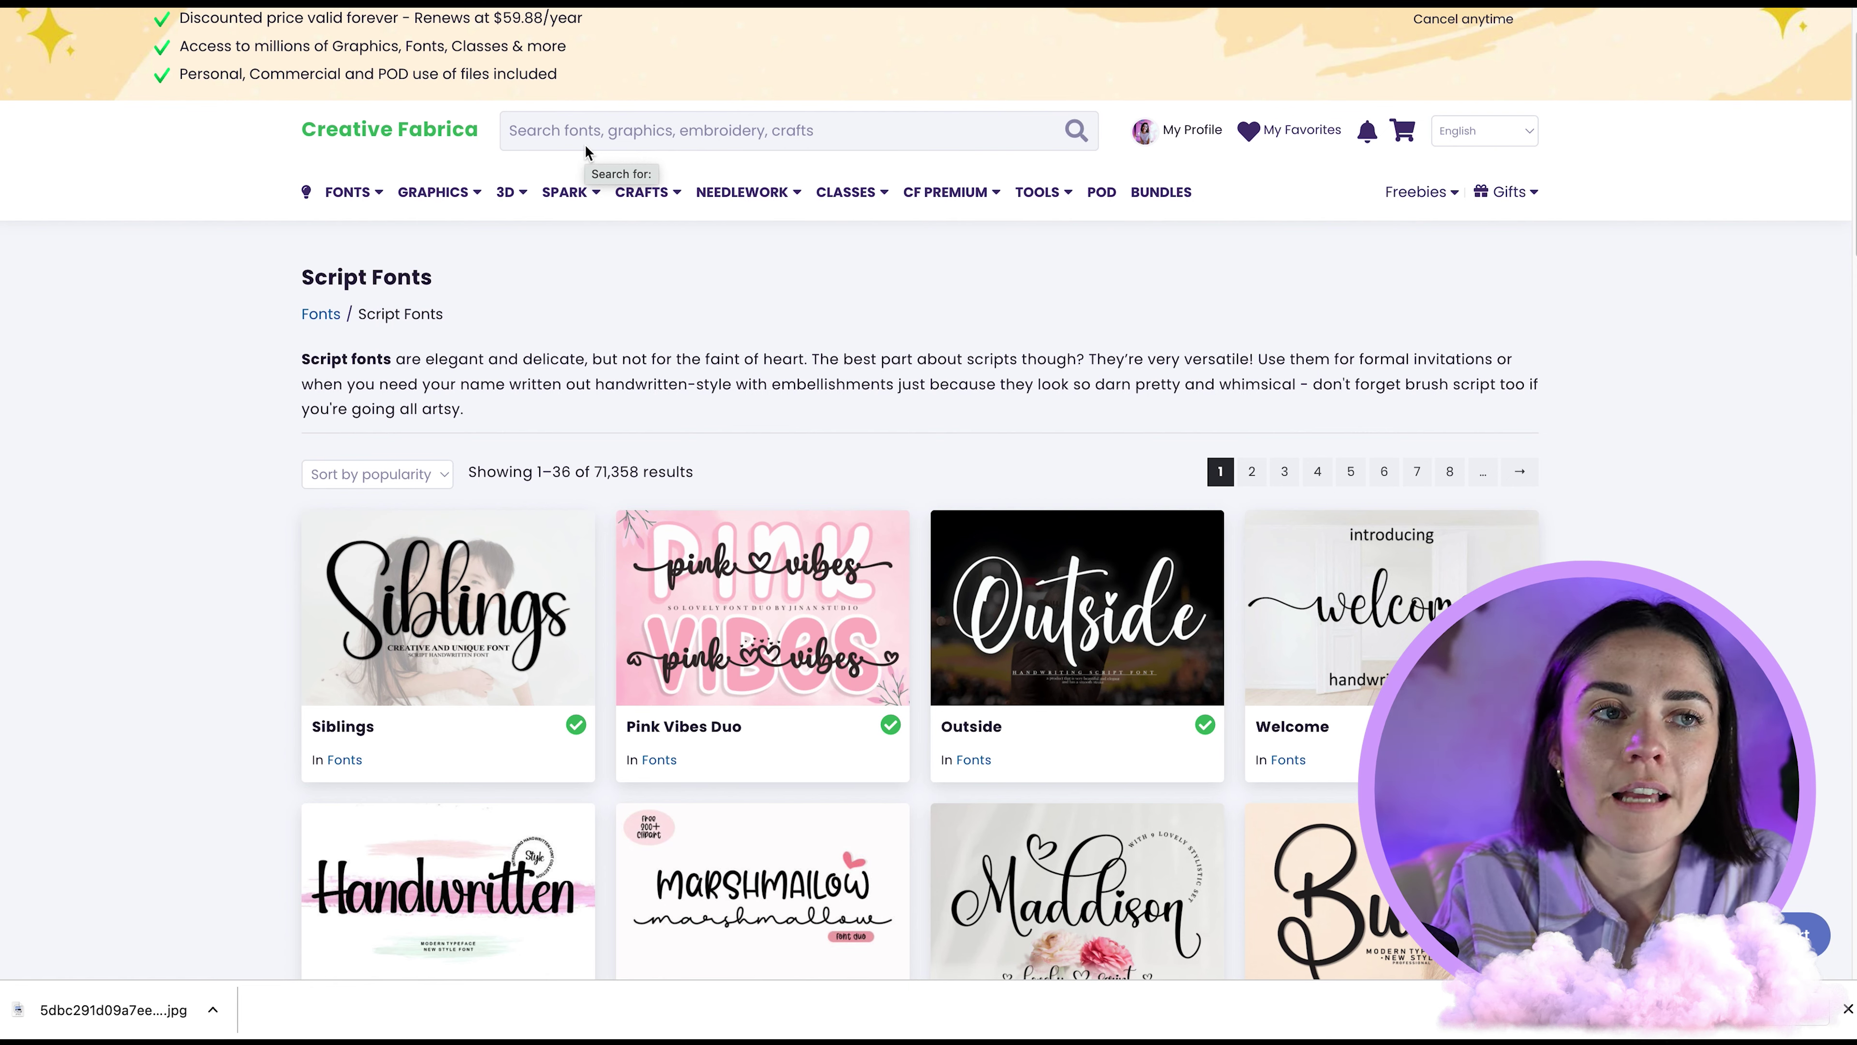
scroll(374, 302, "down", 10)
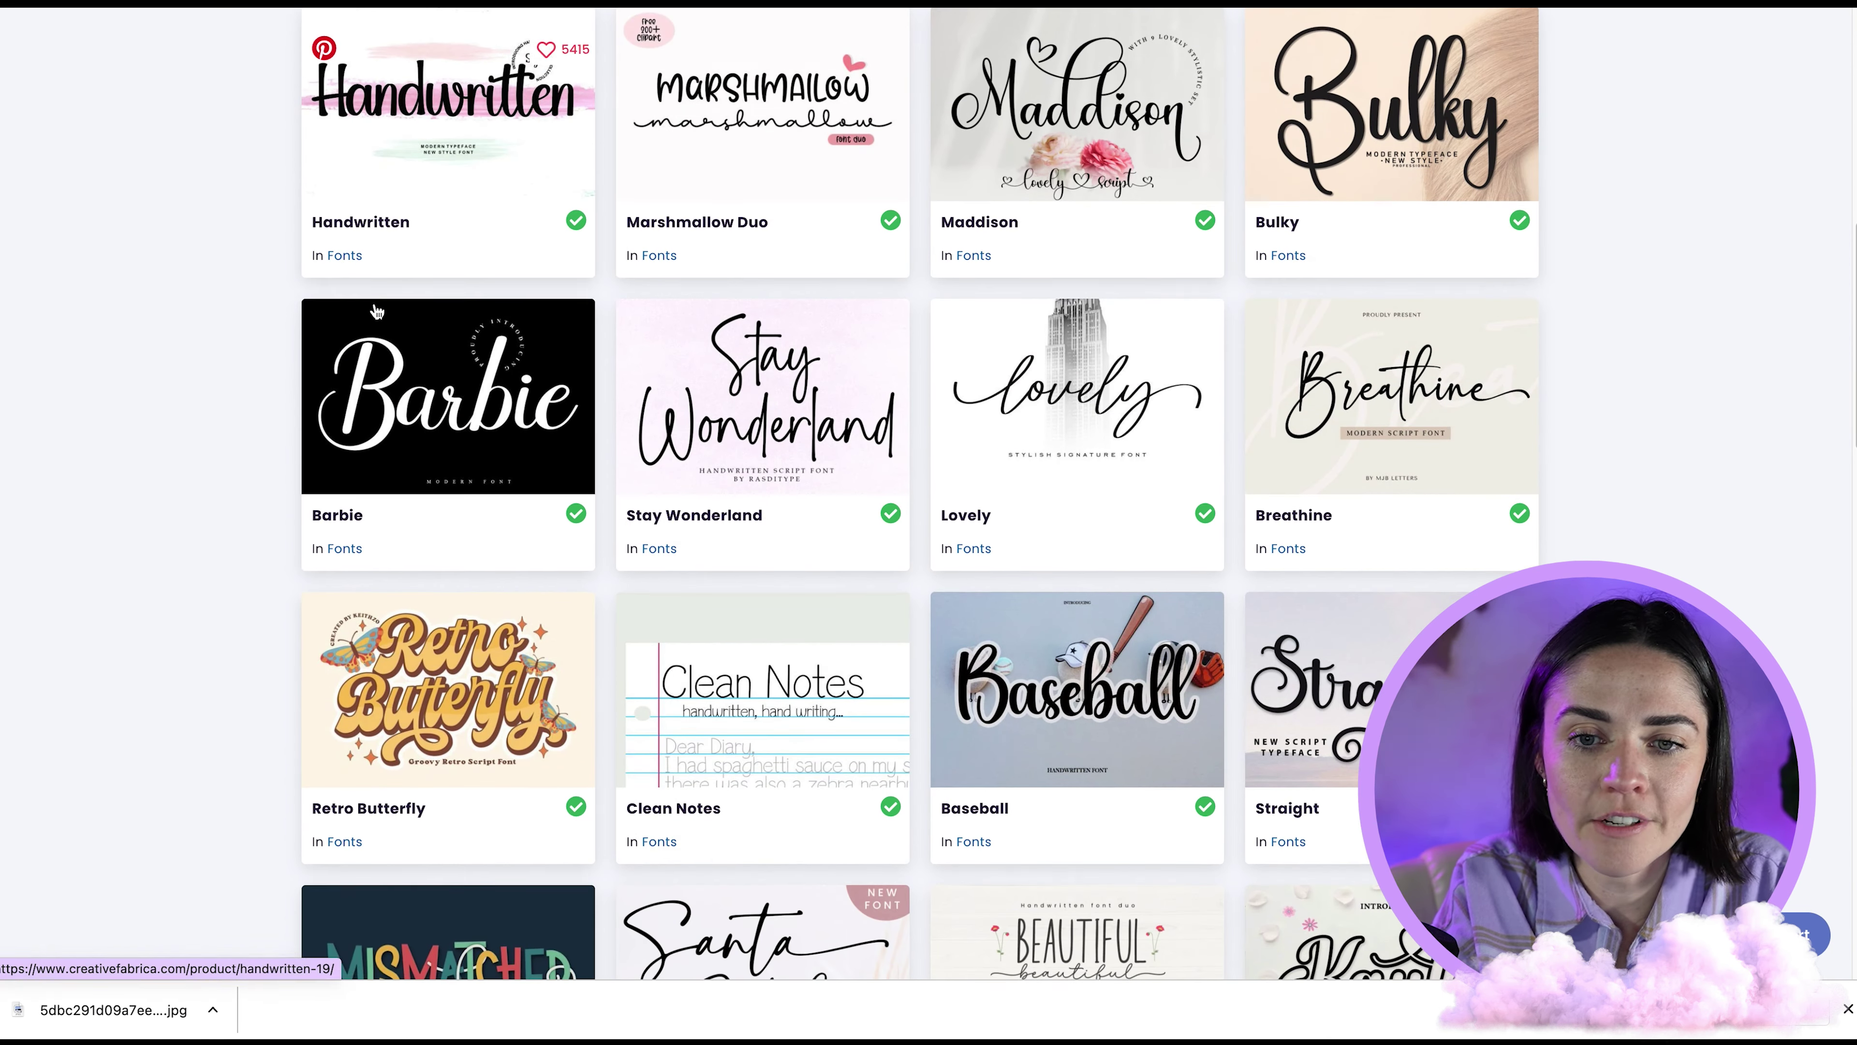
Step: Open the Stay Wonderland font page and scroll down to its preview area
left_click(755, 406)
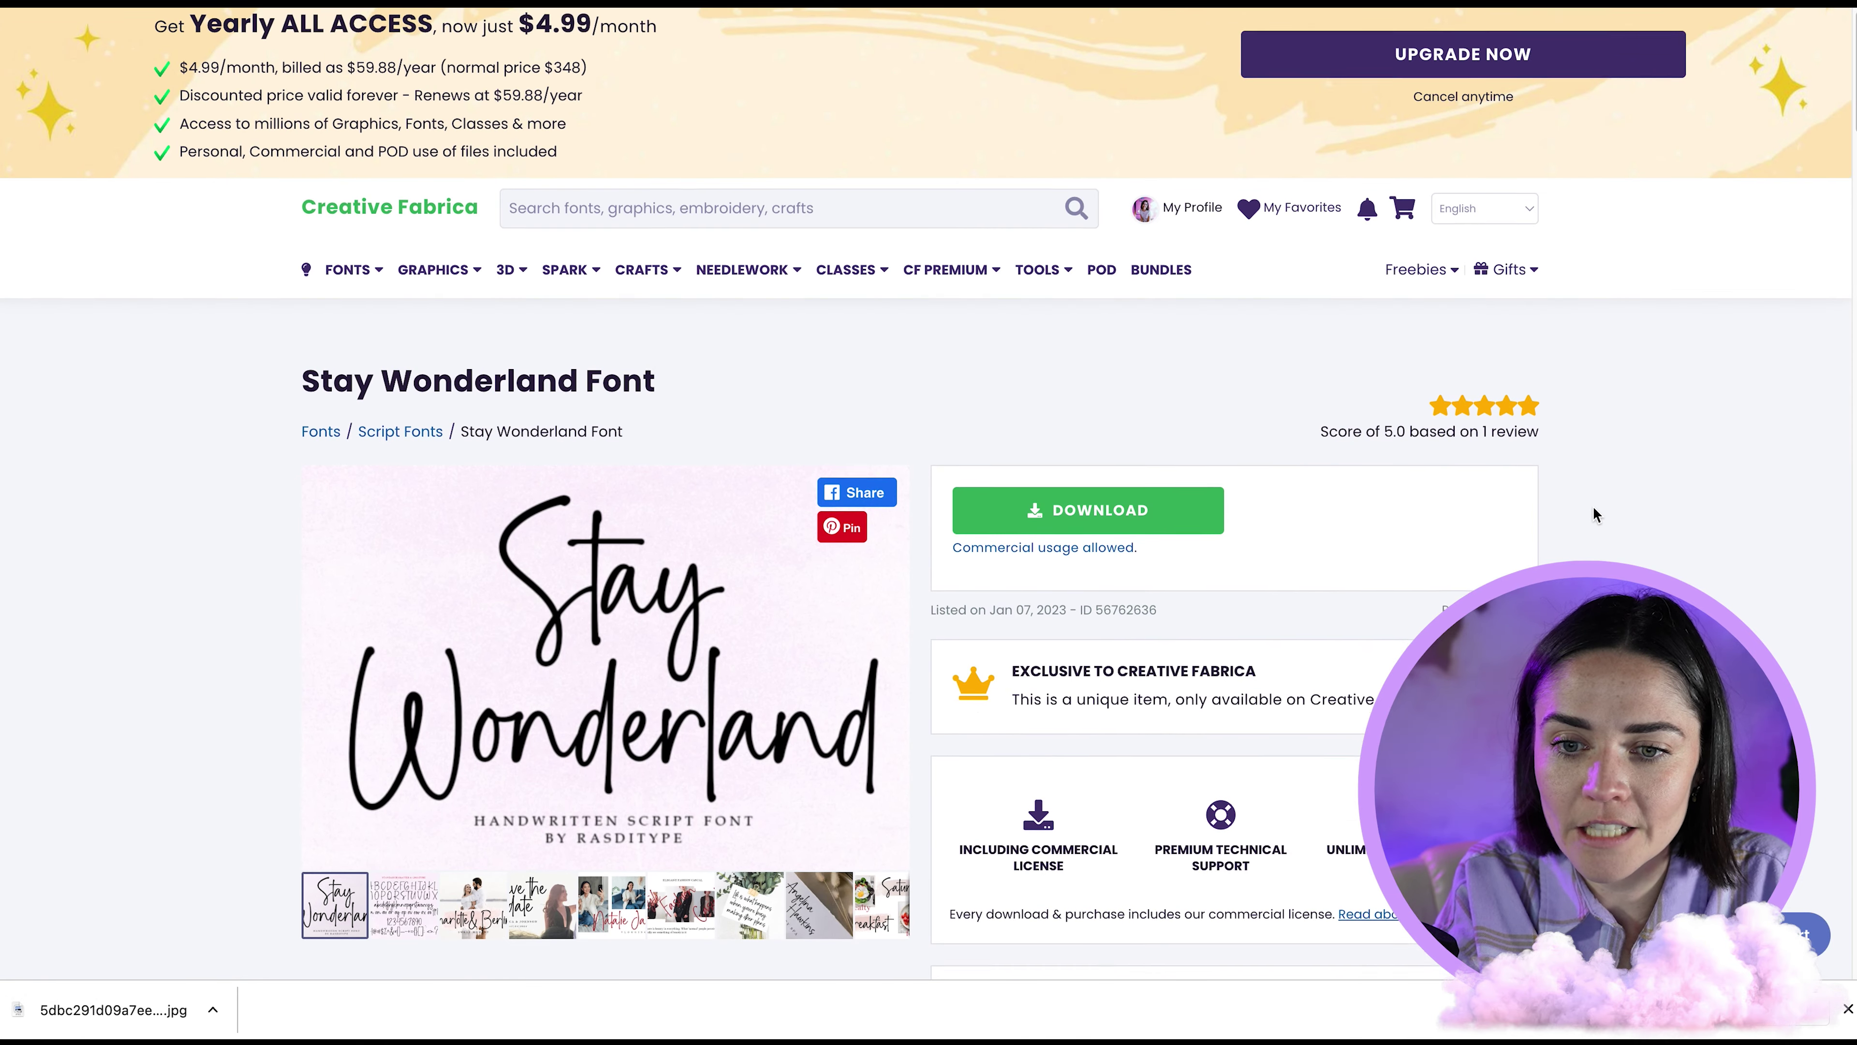
scroll(1594, 513, "down", 10)
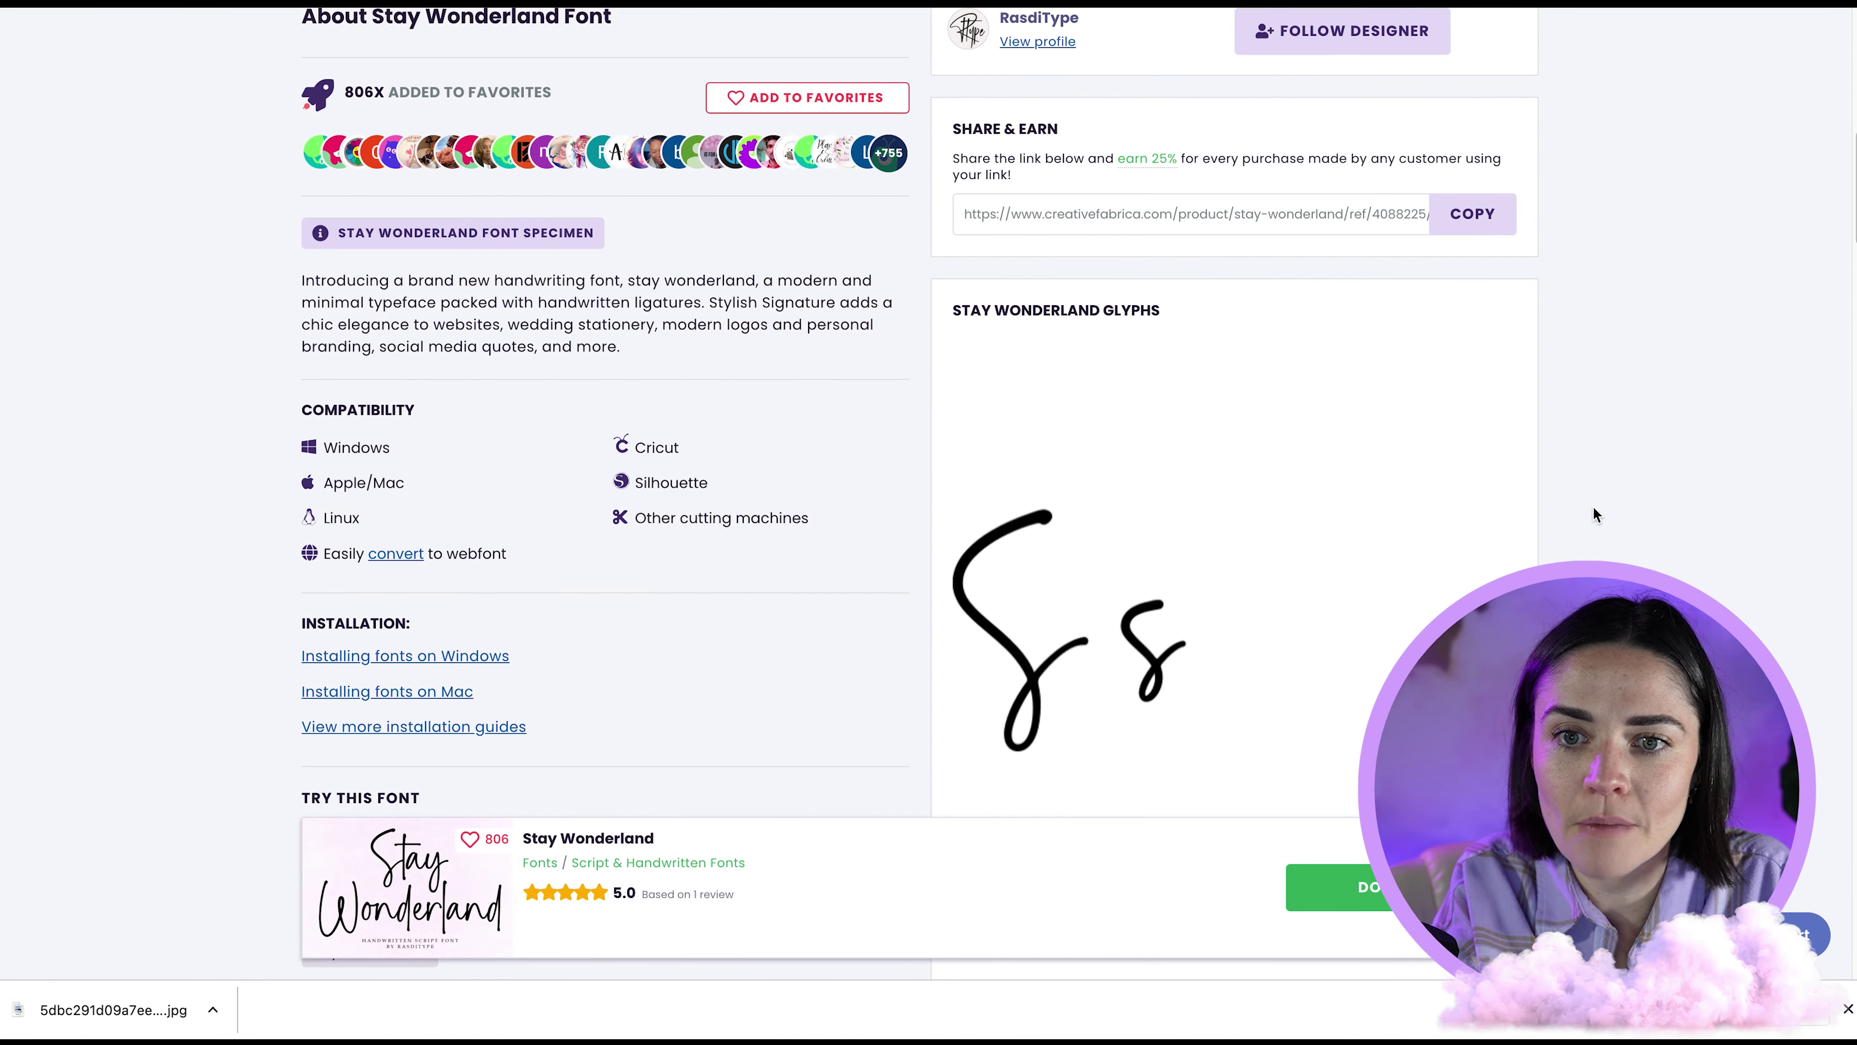
scroll(1594, 506, "down", 10)
Step: Type 'Sun and Joy' into the Stay Wonderland Try This Font box
left_click(510, 145)
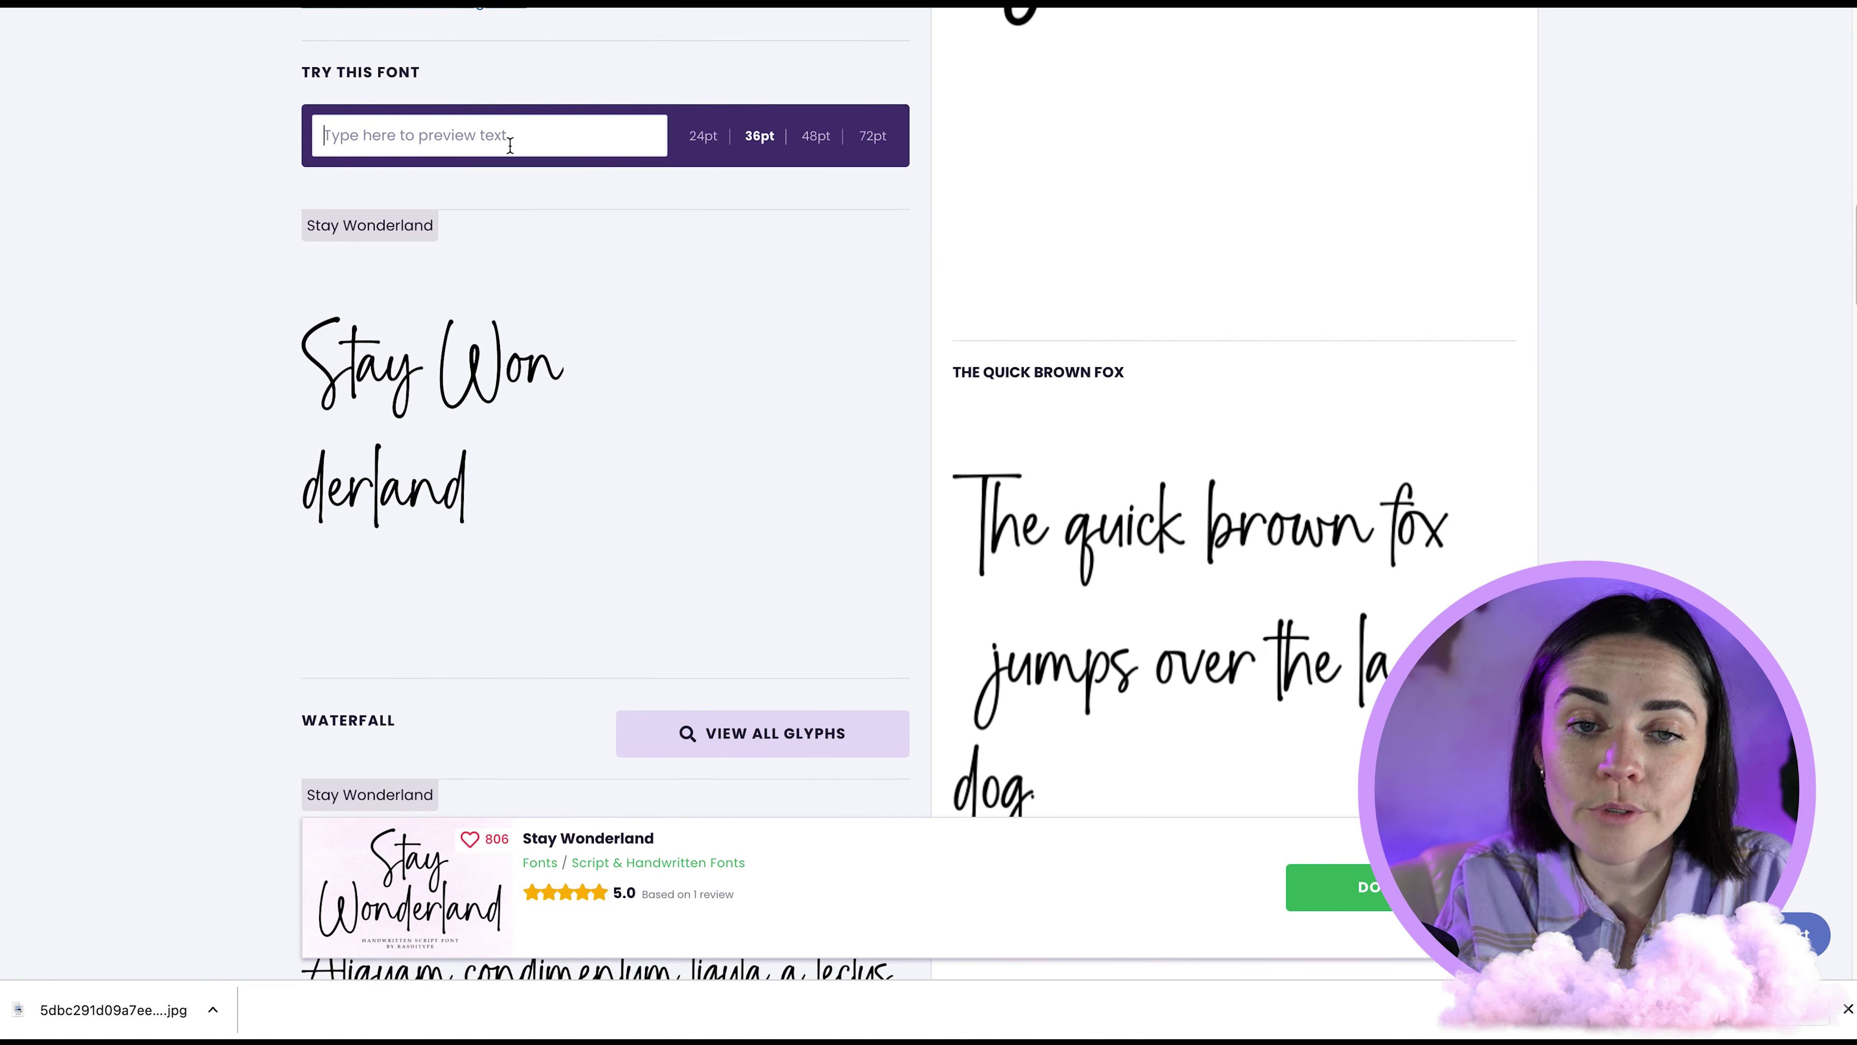
scroll(510, 143, "down", 1)
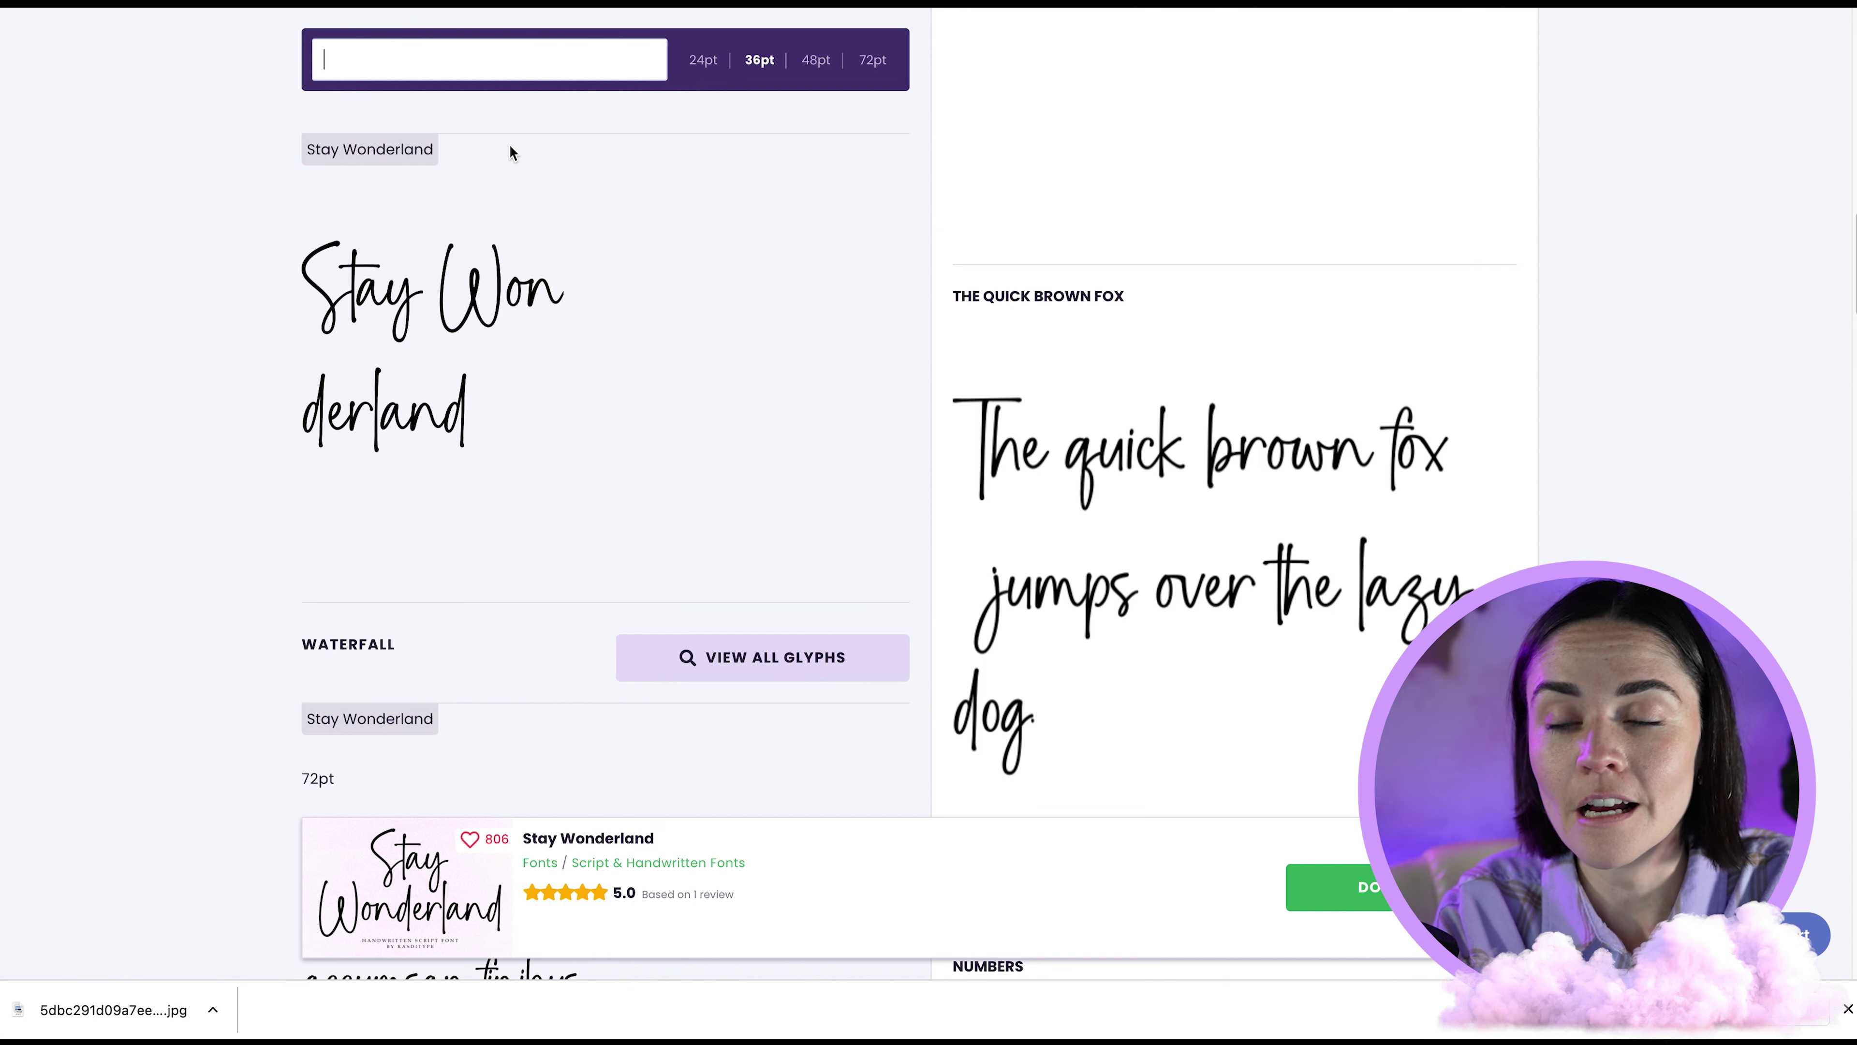
type("S")
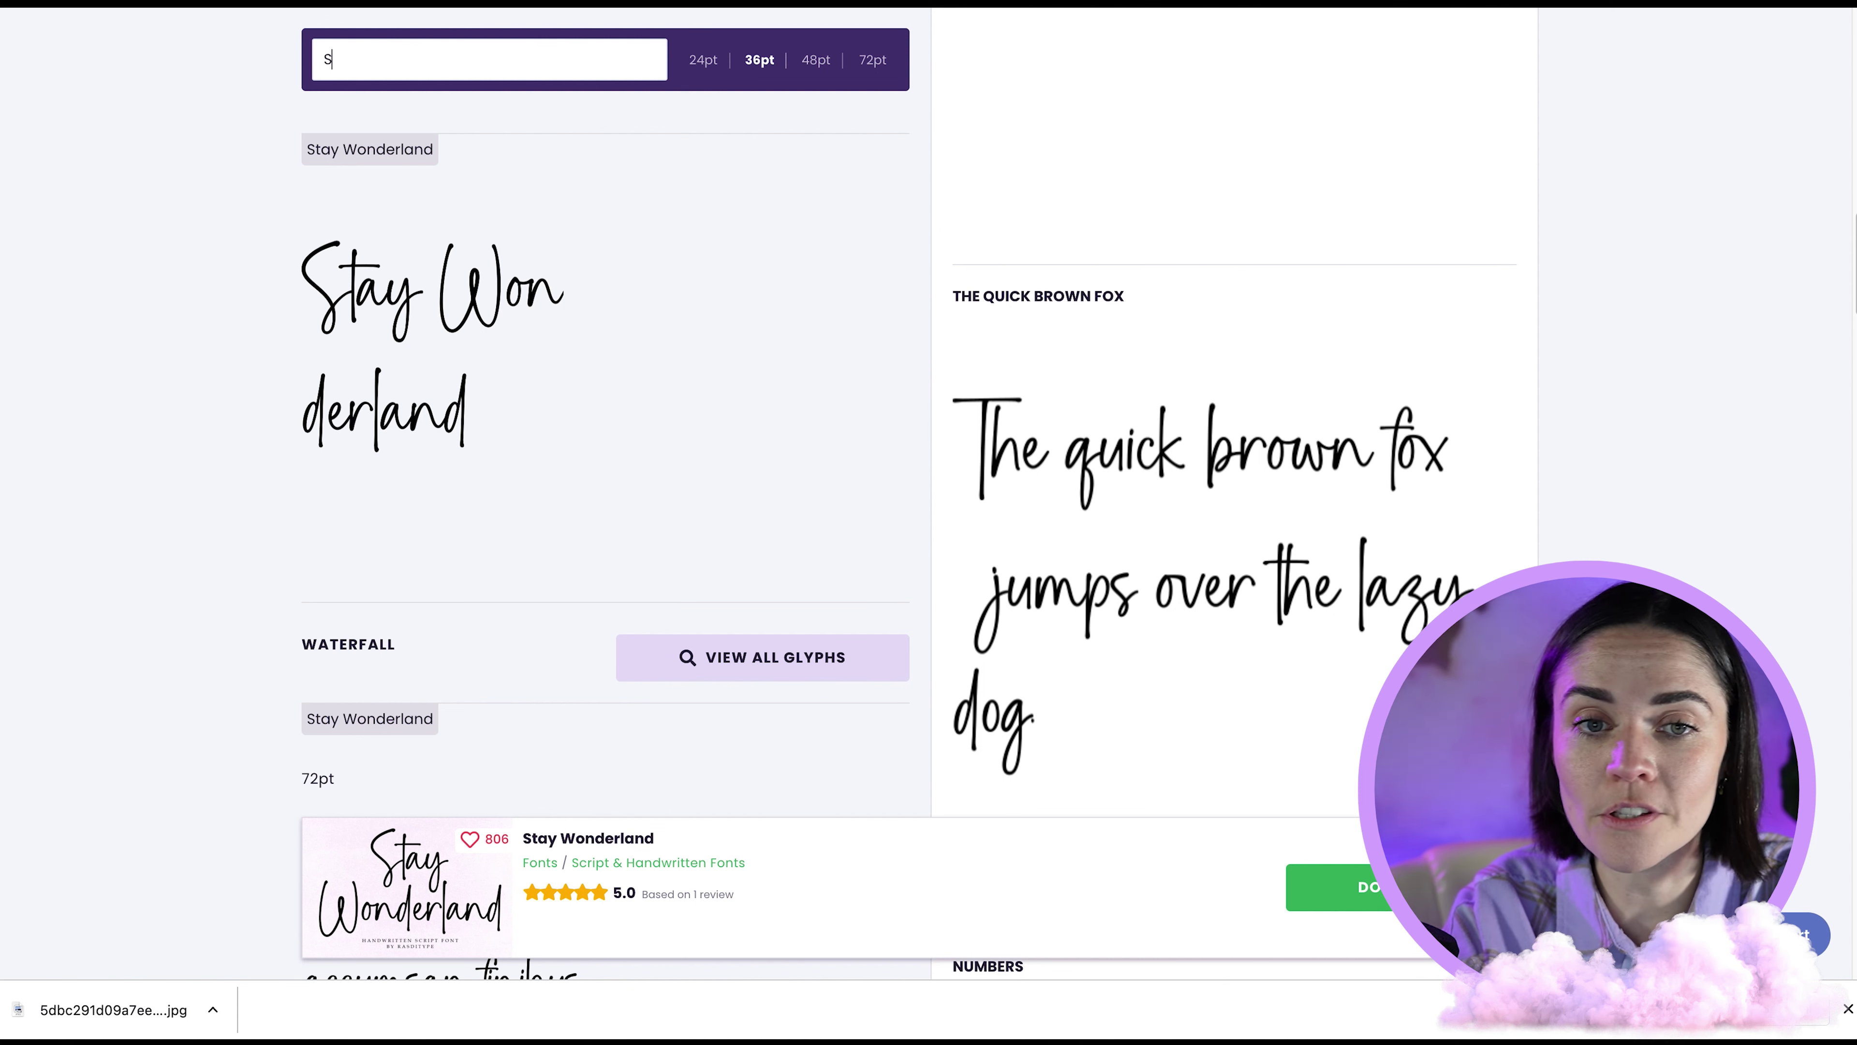
type("un and Jo")
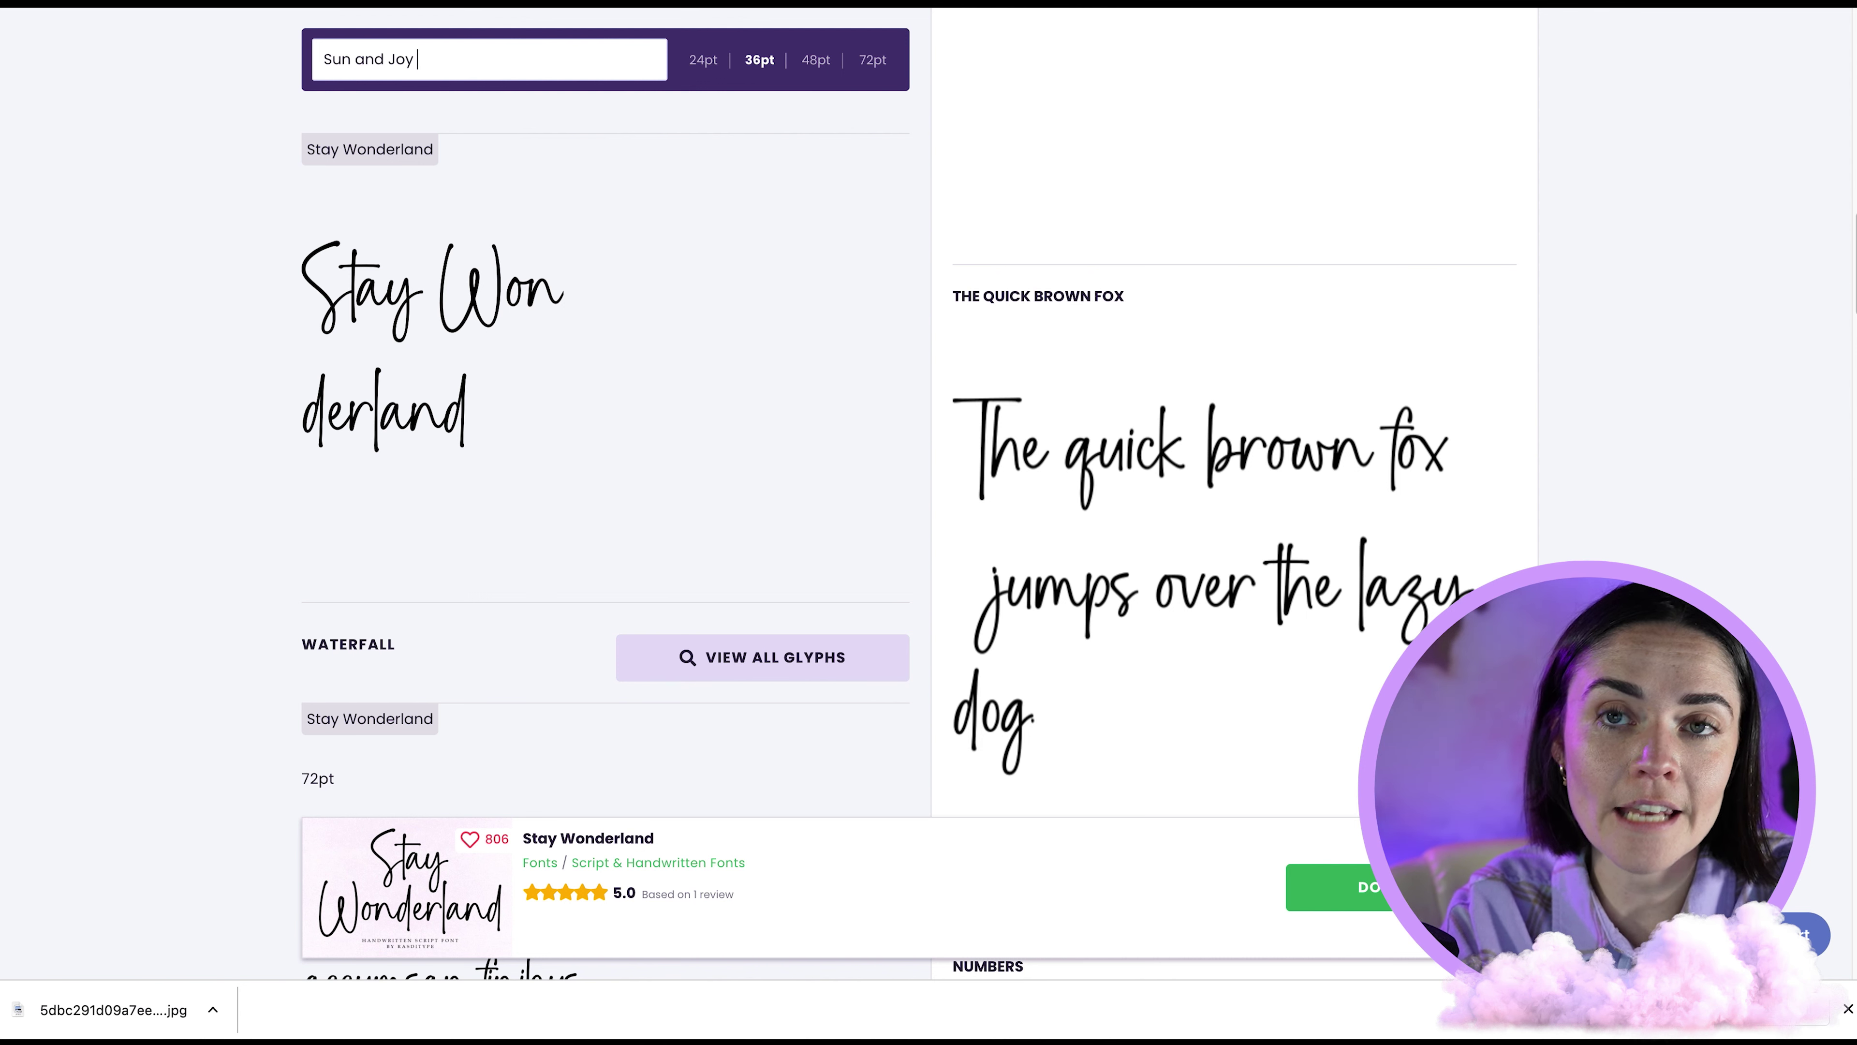
type("y")
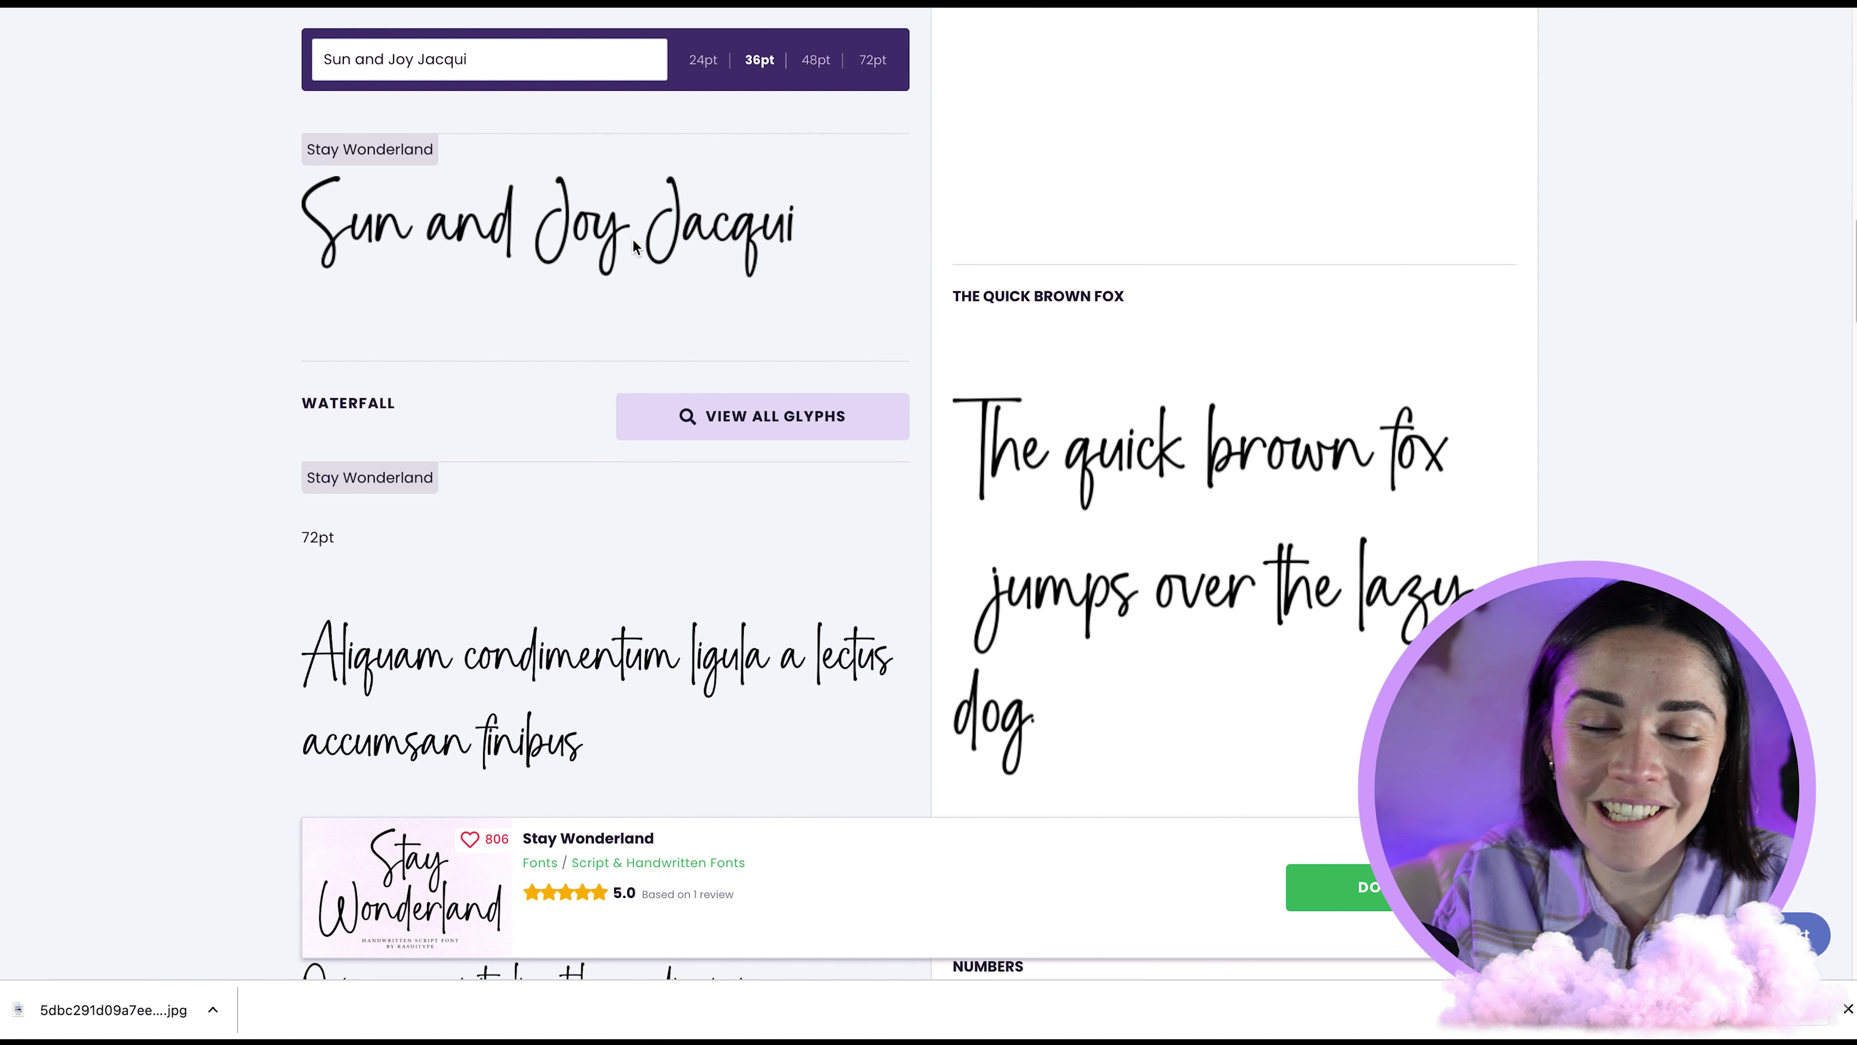
triple_click(500, 62)
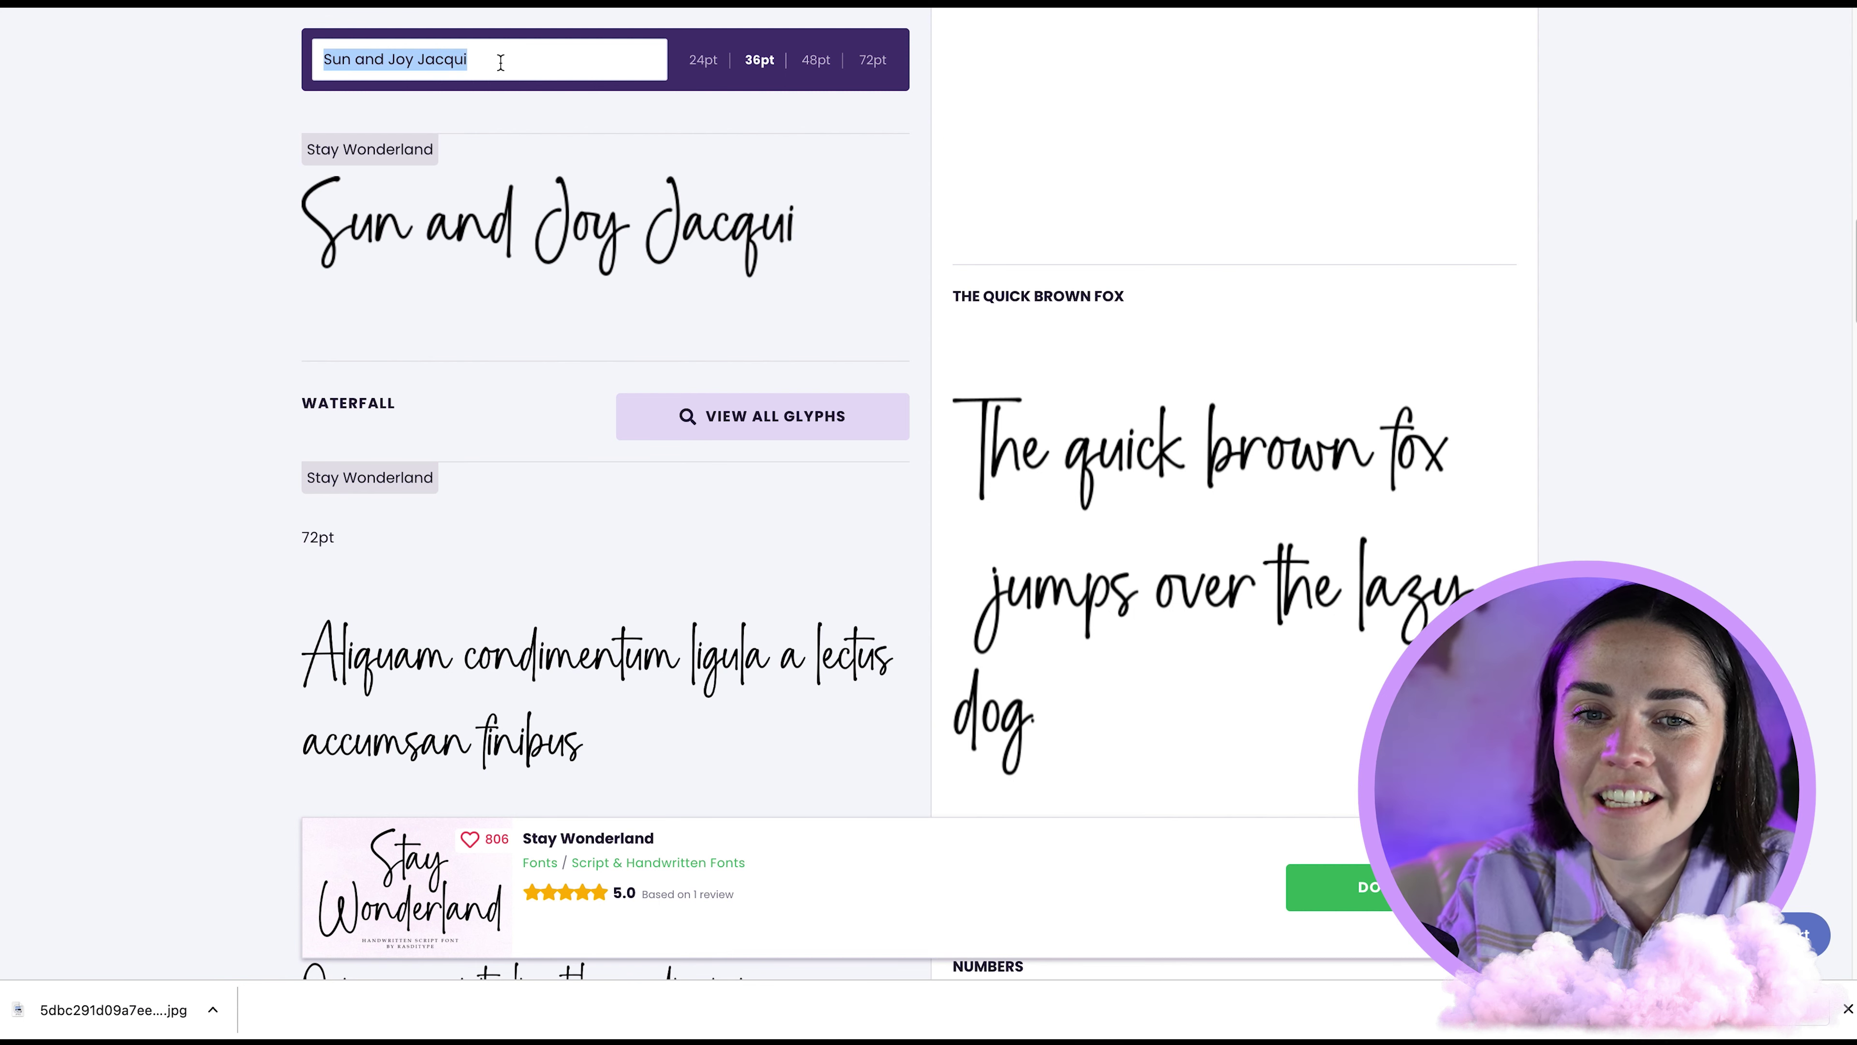
left_click(202, 320)
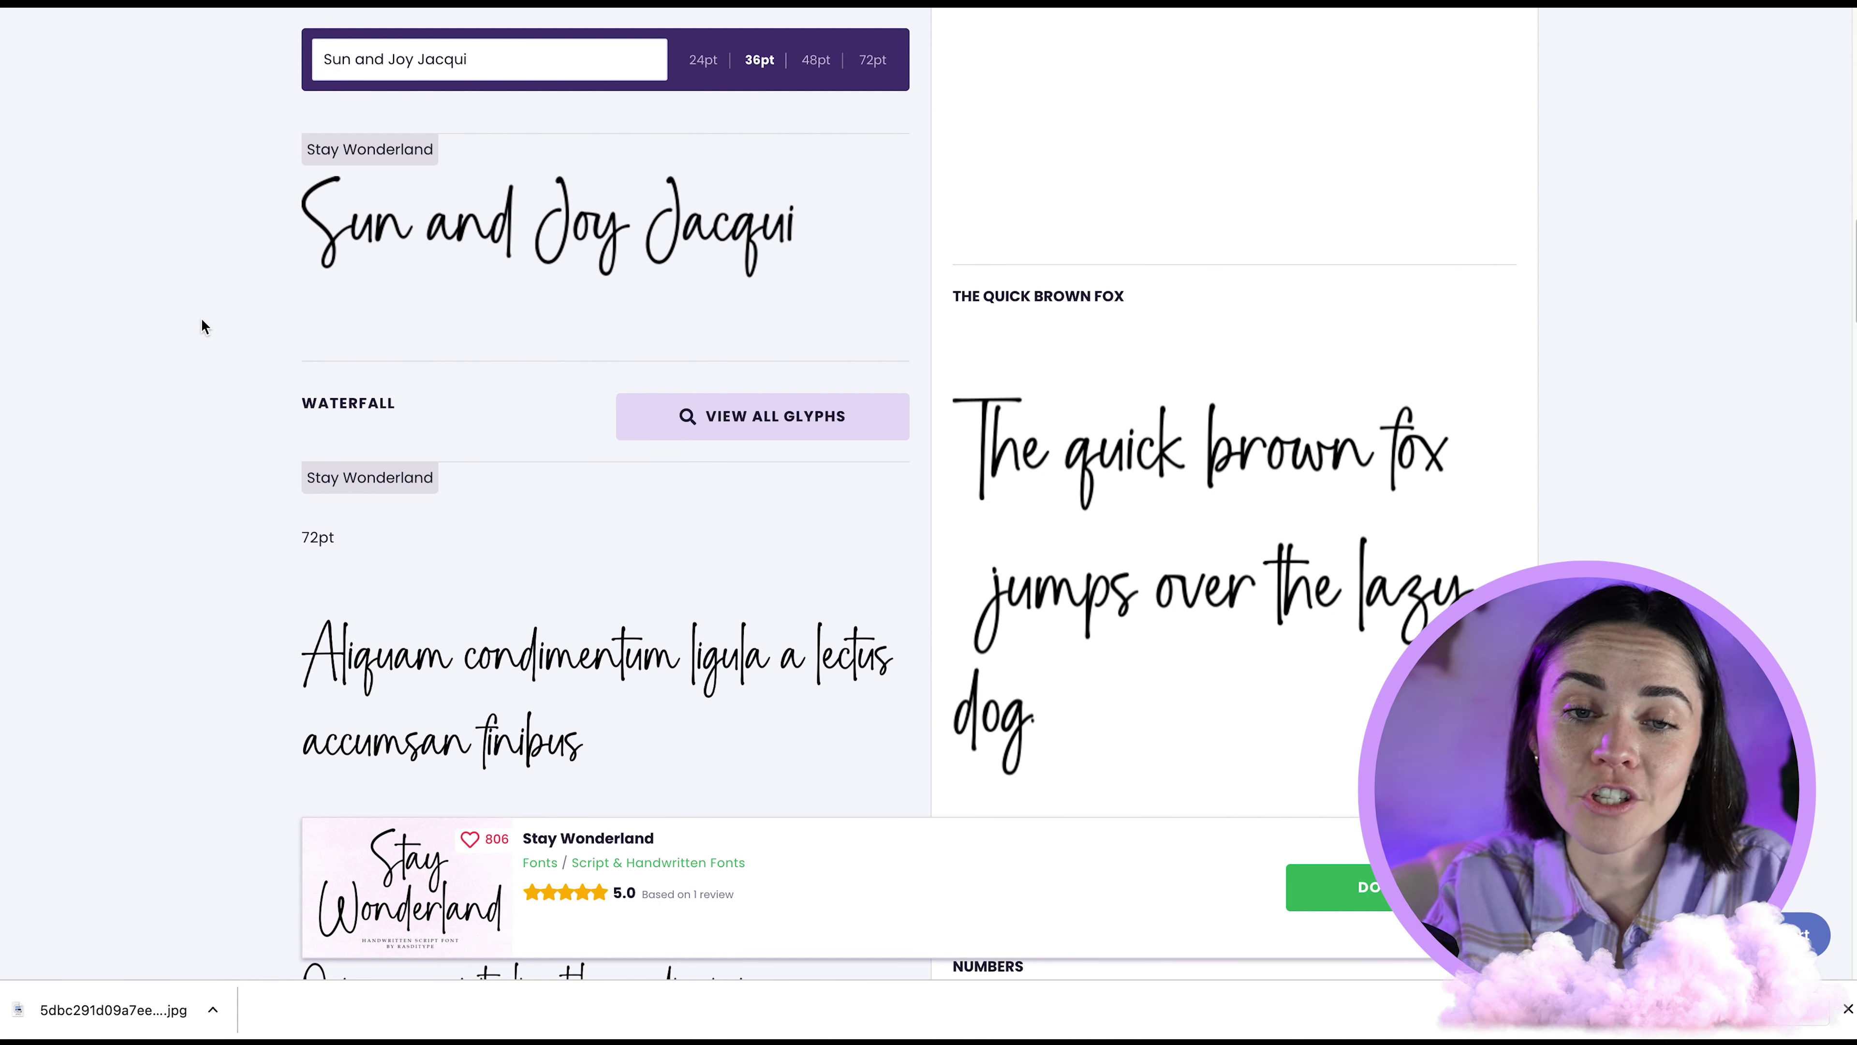
Step: Take a region screenshot of the Sun and Joy script preview
scroll(160, 243, "up", 5)
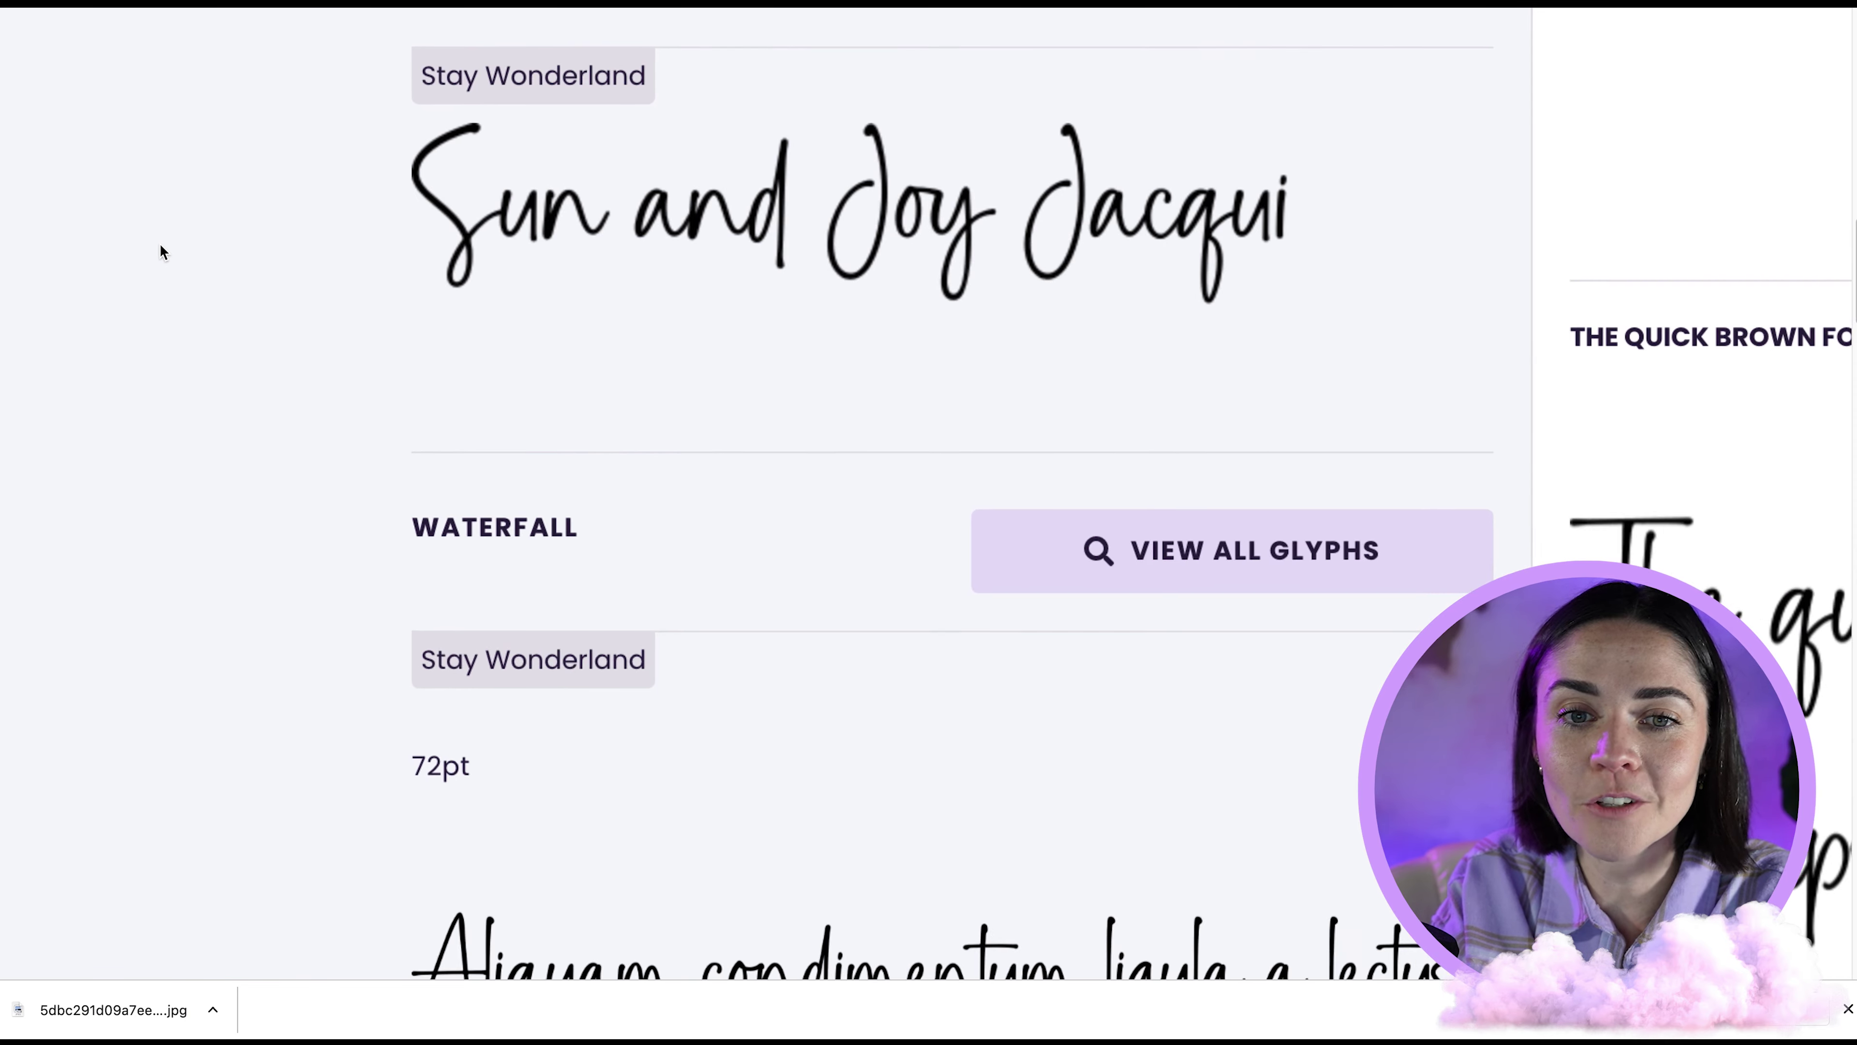
key("super+shift+4")
left_click_drag(386, 106, 1388, 354)
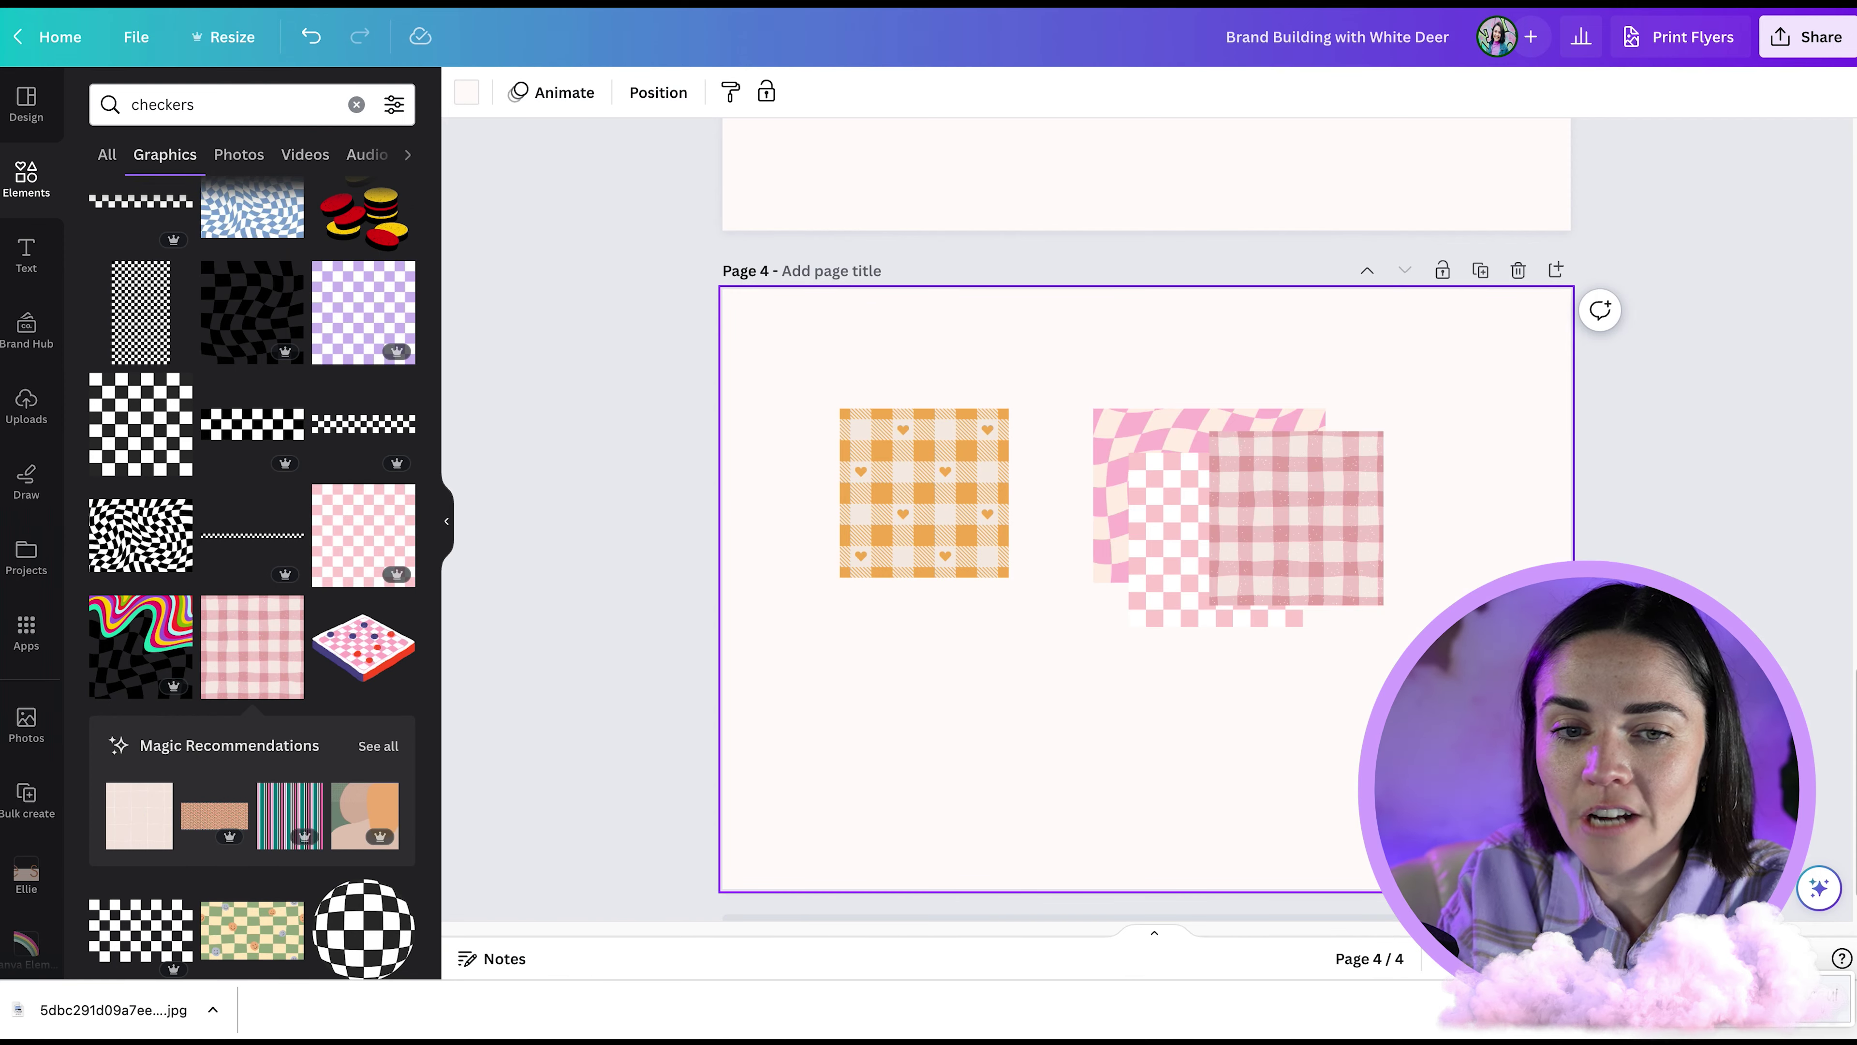
Step: Upload the screenshot to Canva, place it below the patterns on Page 4, then delete it
left_click_drag(1825, 1004, 344, 629)
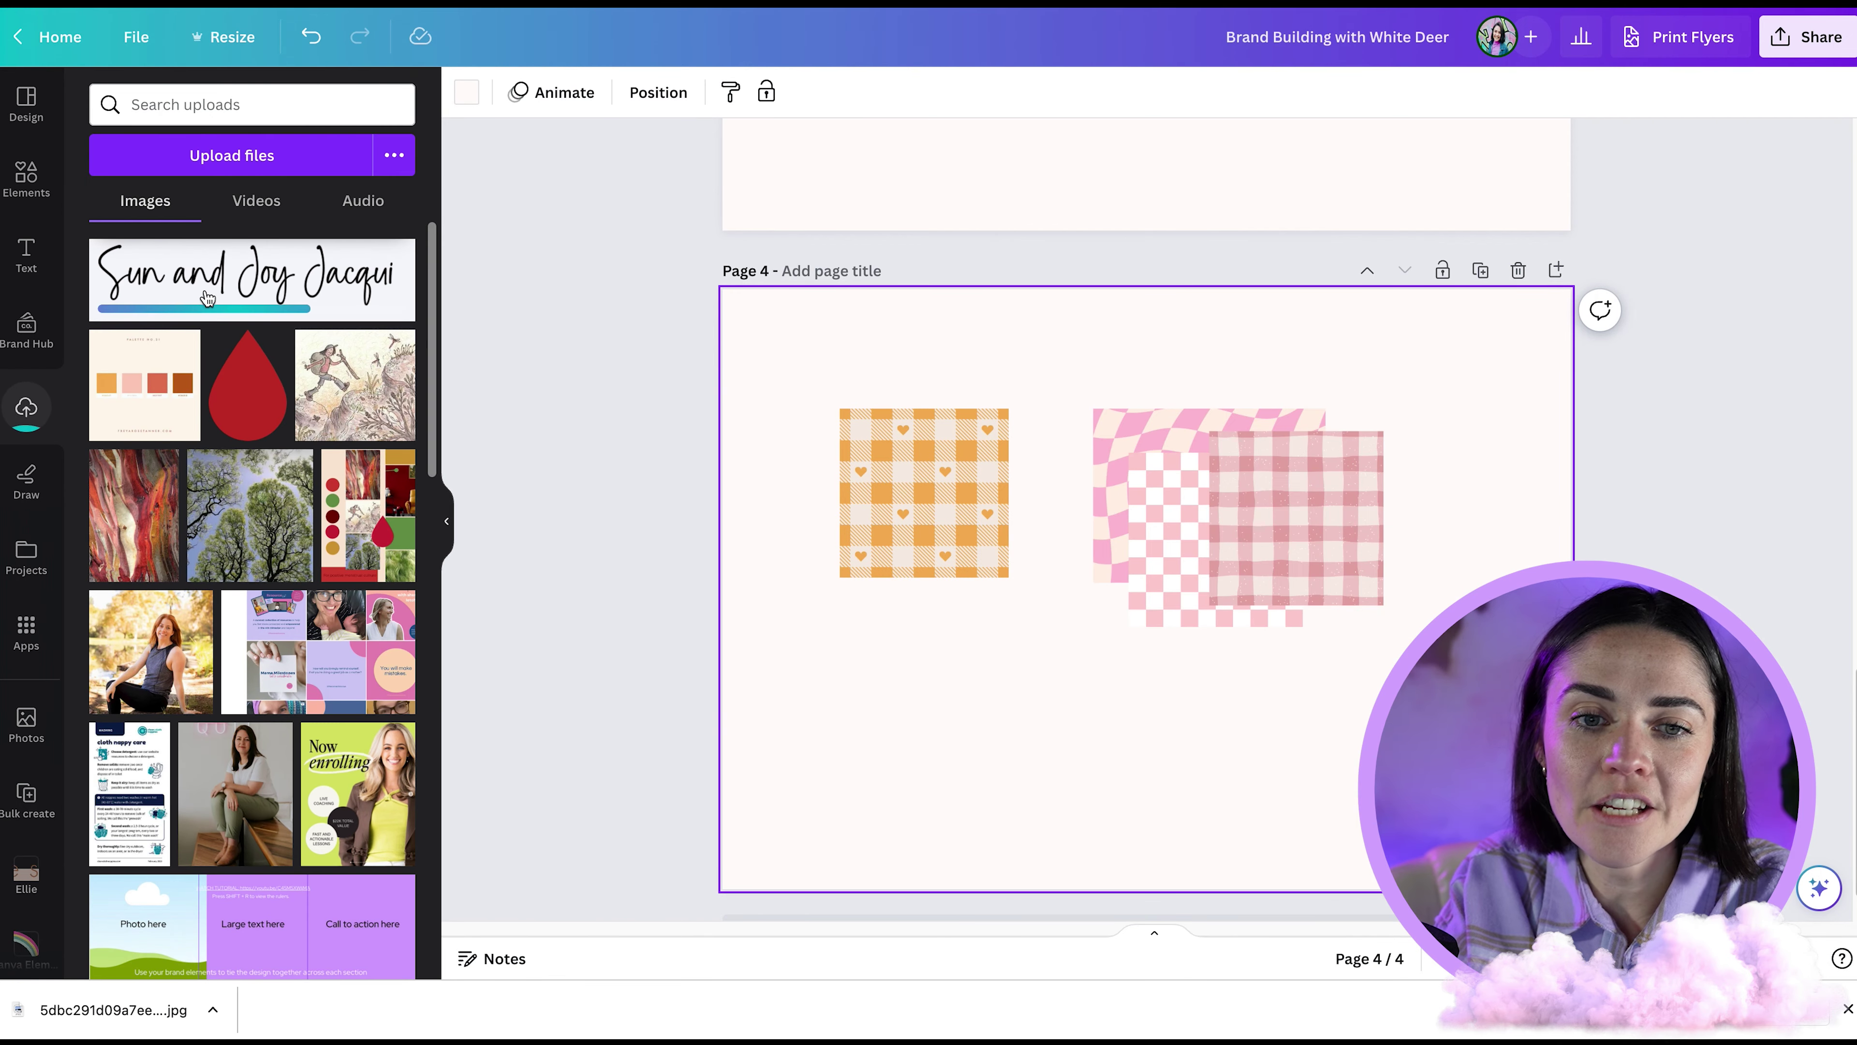
left_click(208, 296)
left_click_drag(973, 621, 1070, 775)
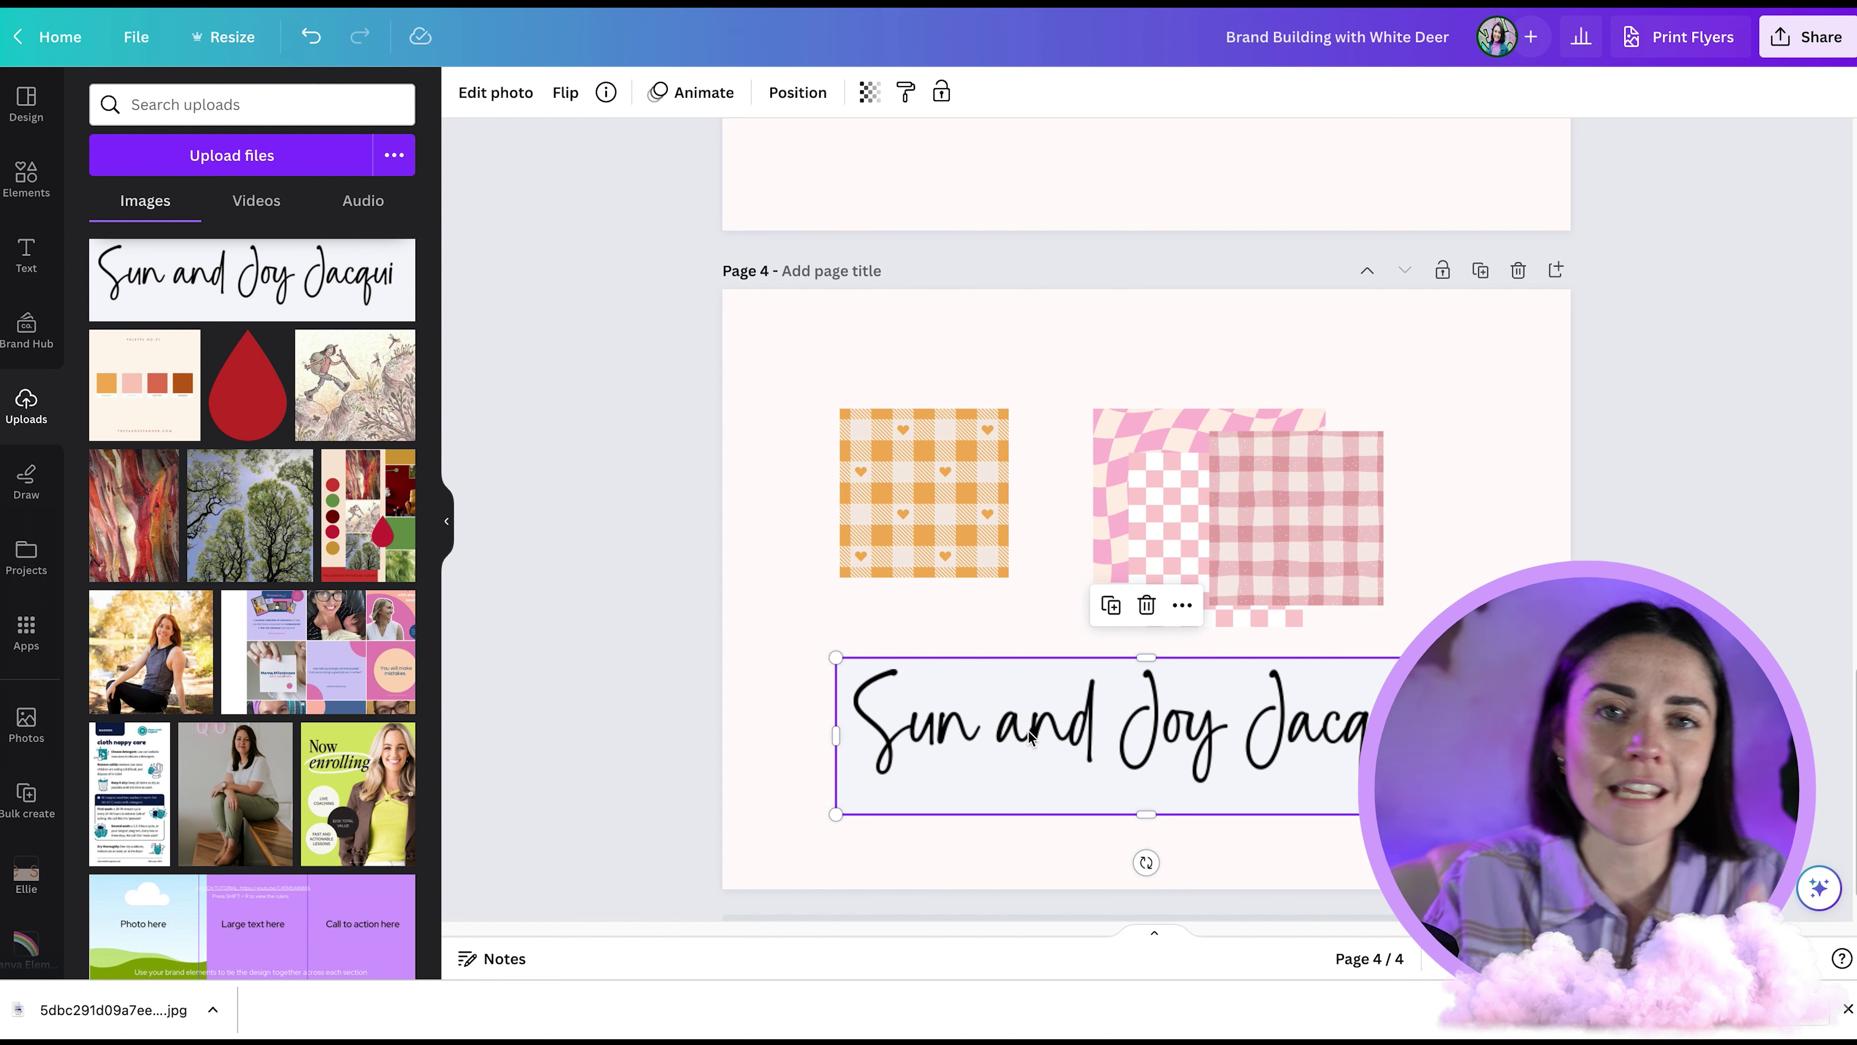
left_click(1097, 344)
left_click(1024, 732)
key("Delete")
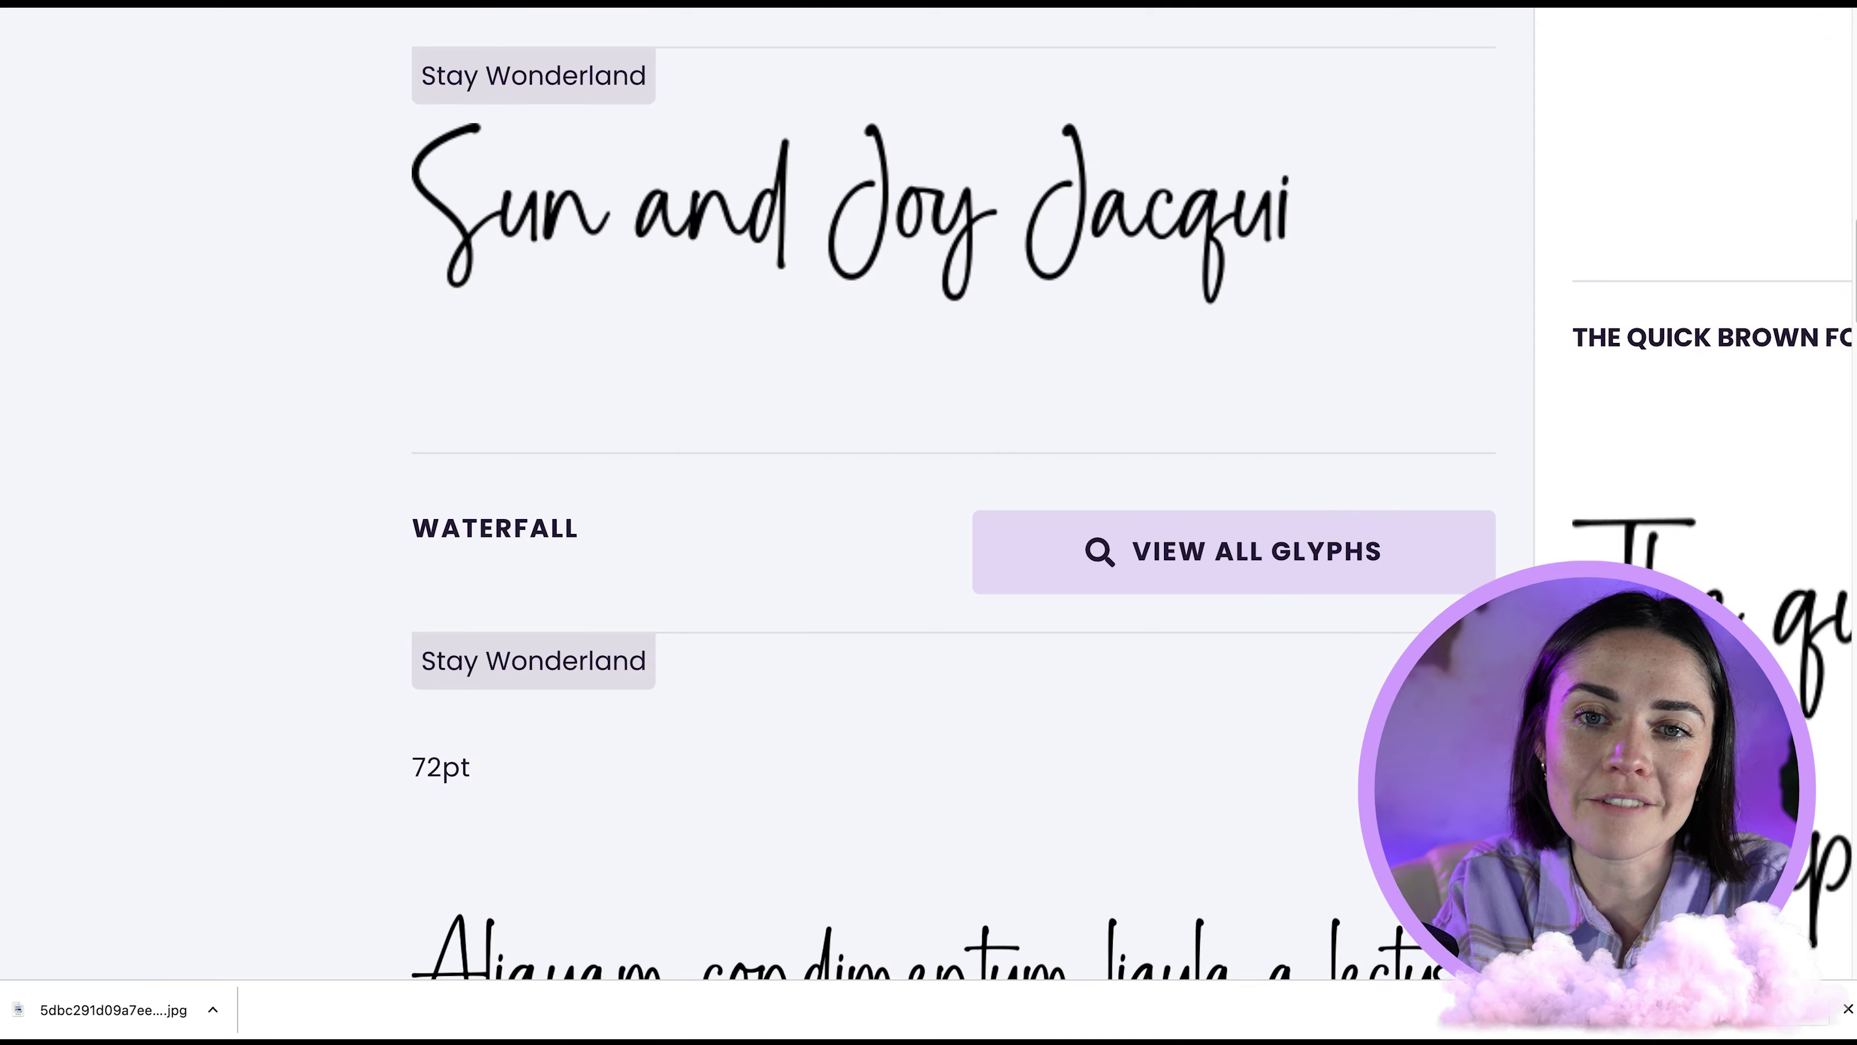
Step: Search Creative Fabrica for 'organic shape'
scroll(633, 106, "down", 5)
scroll(633, 110, "up", 20)
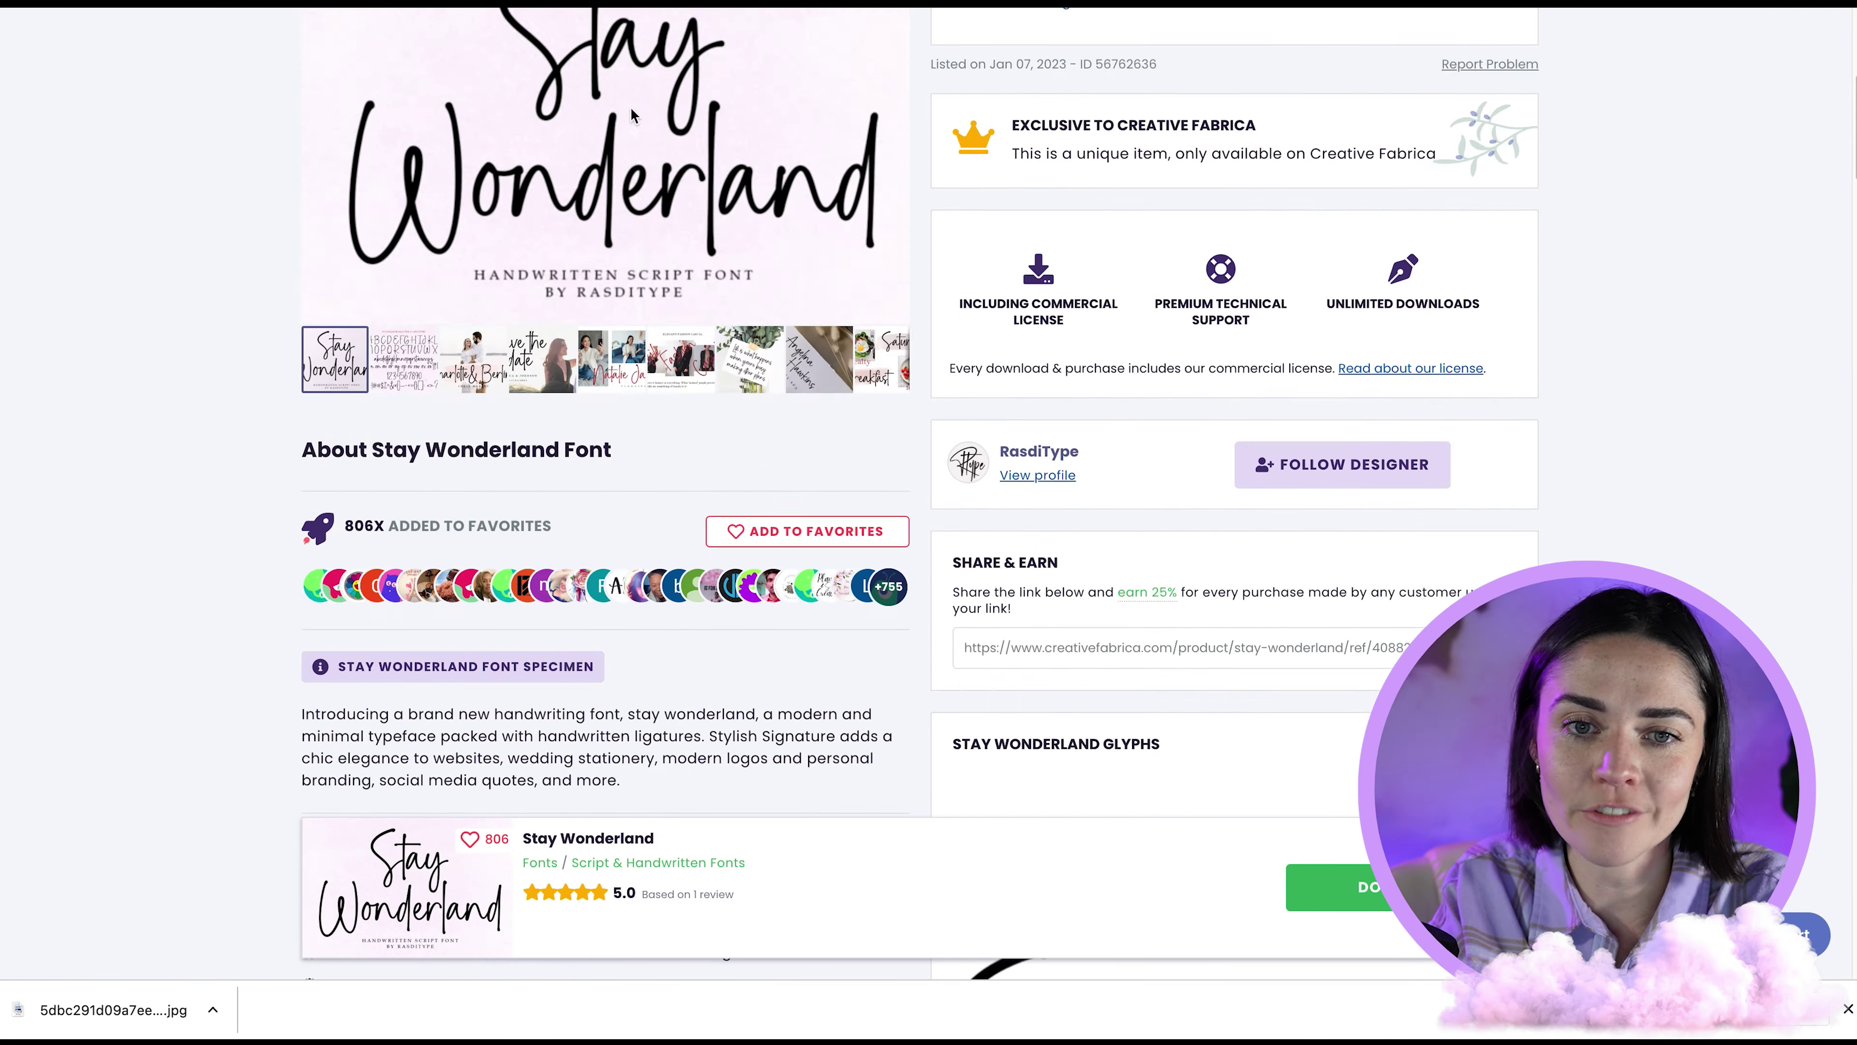
scroll(632, 113, "down", 1)
left_click(622, 228)
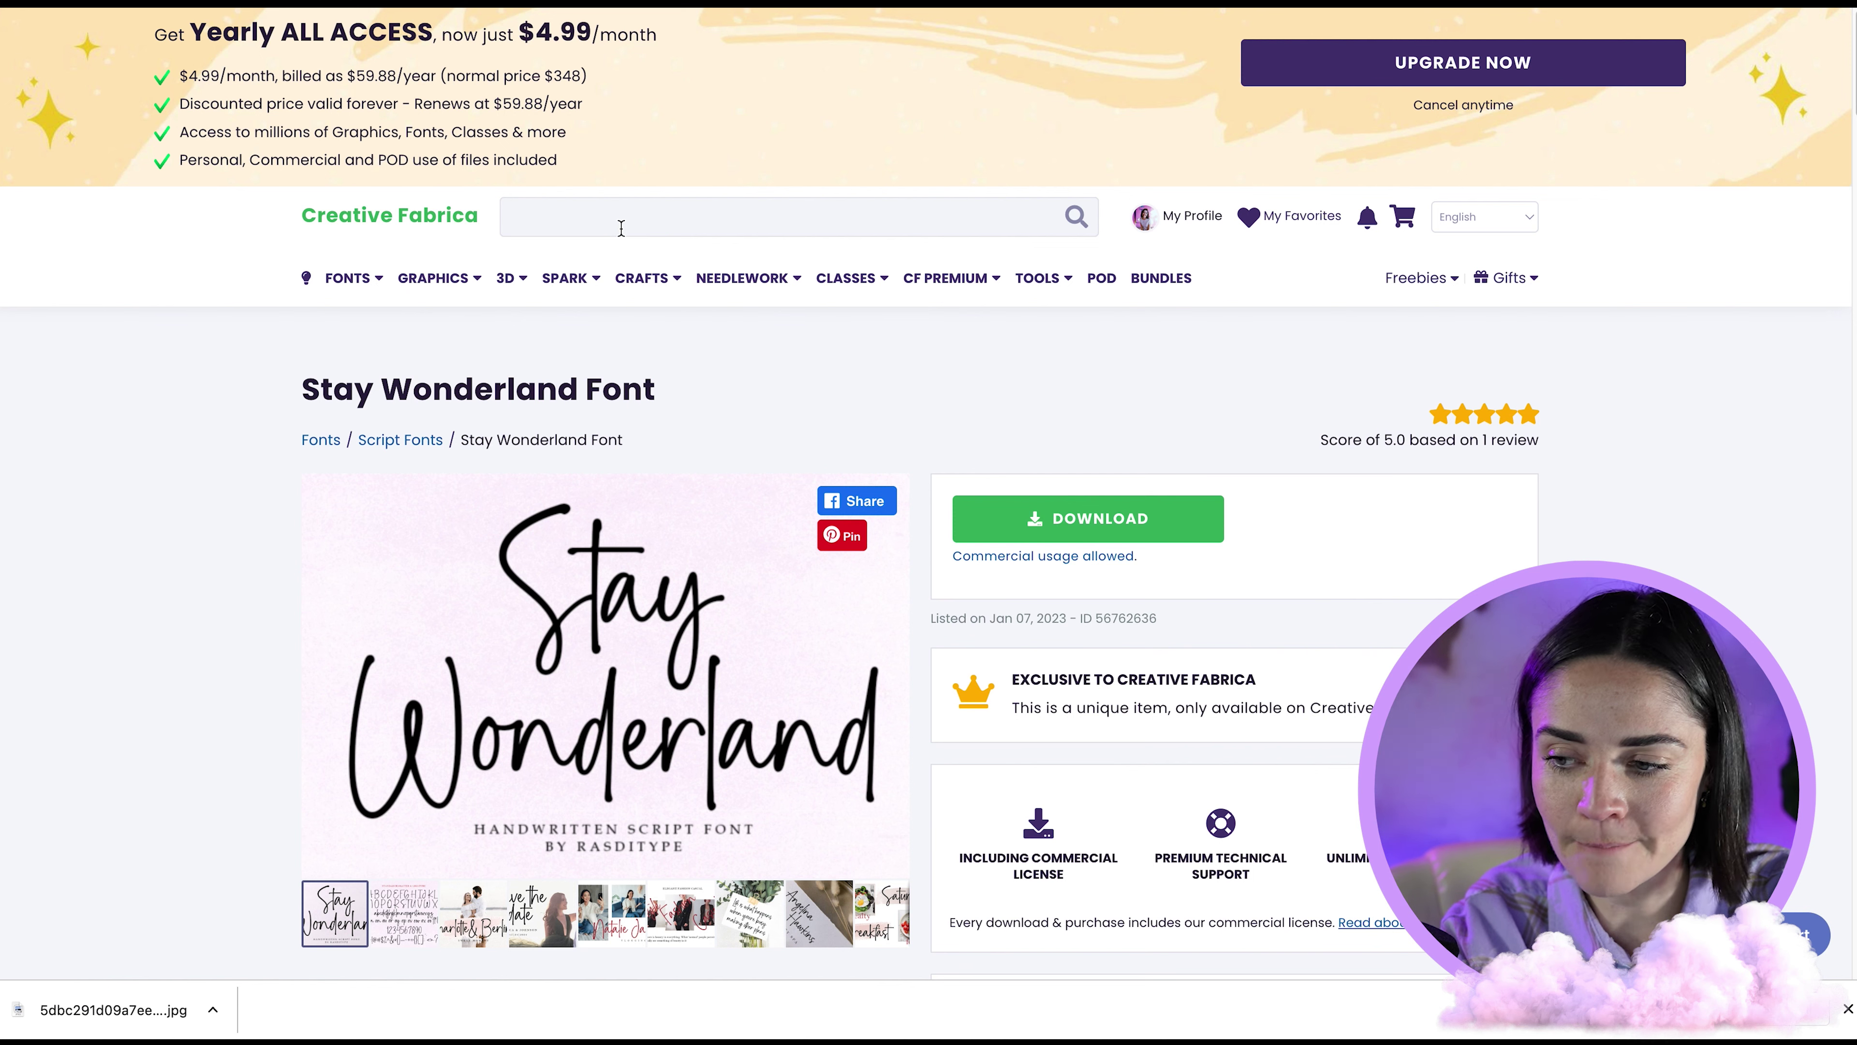
type("organi")
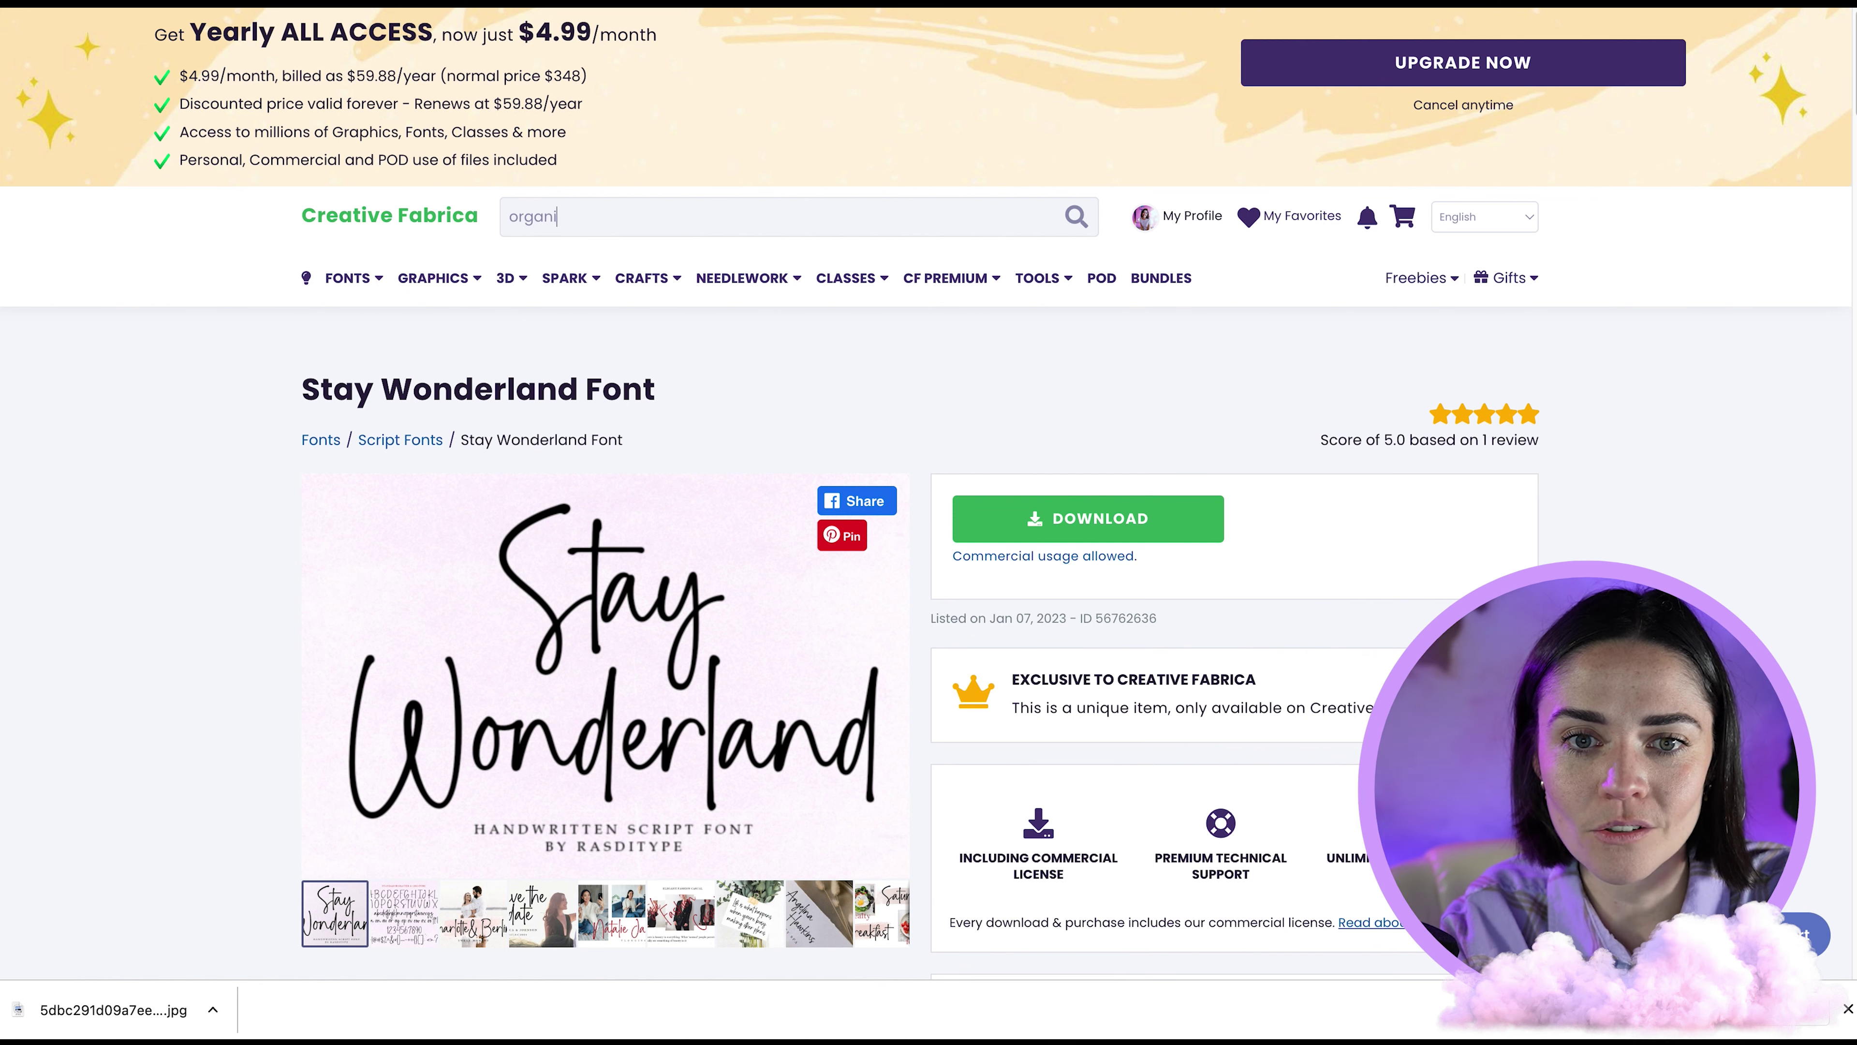
type("c blog")
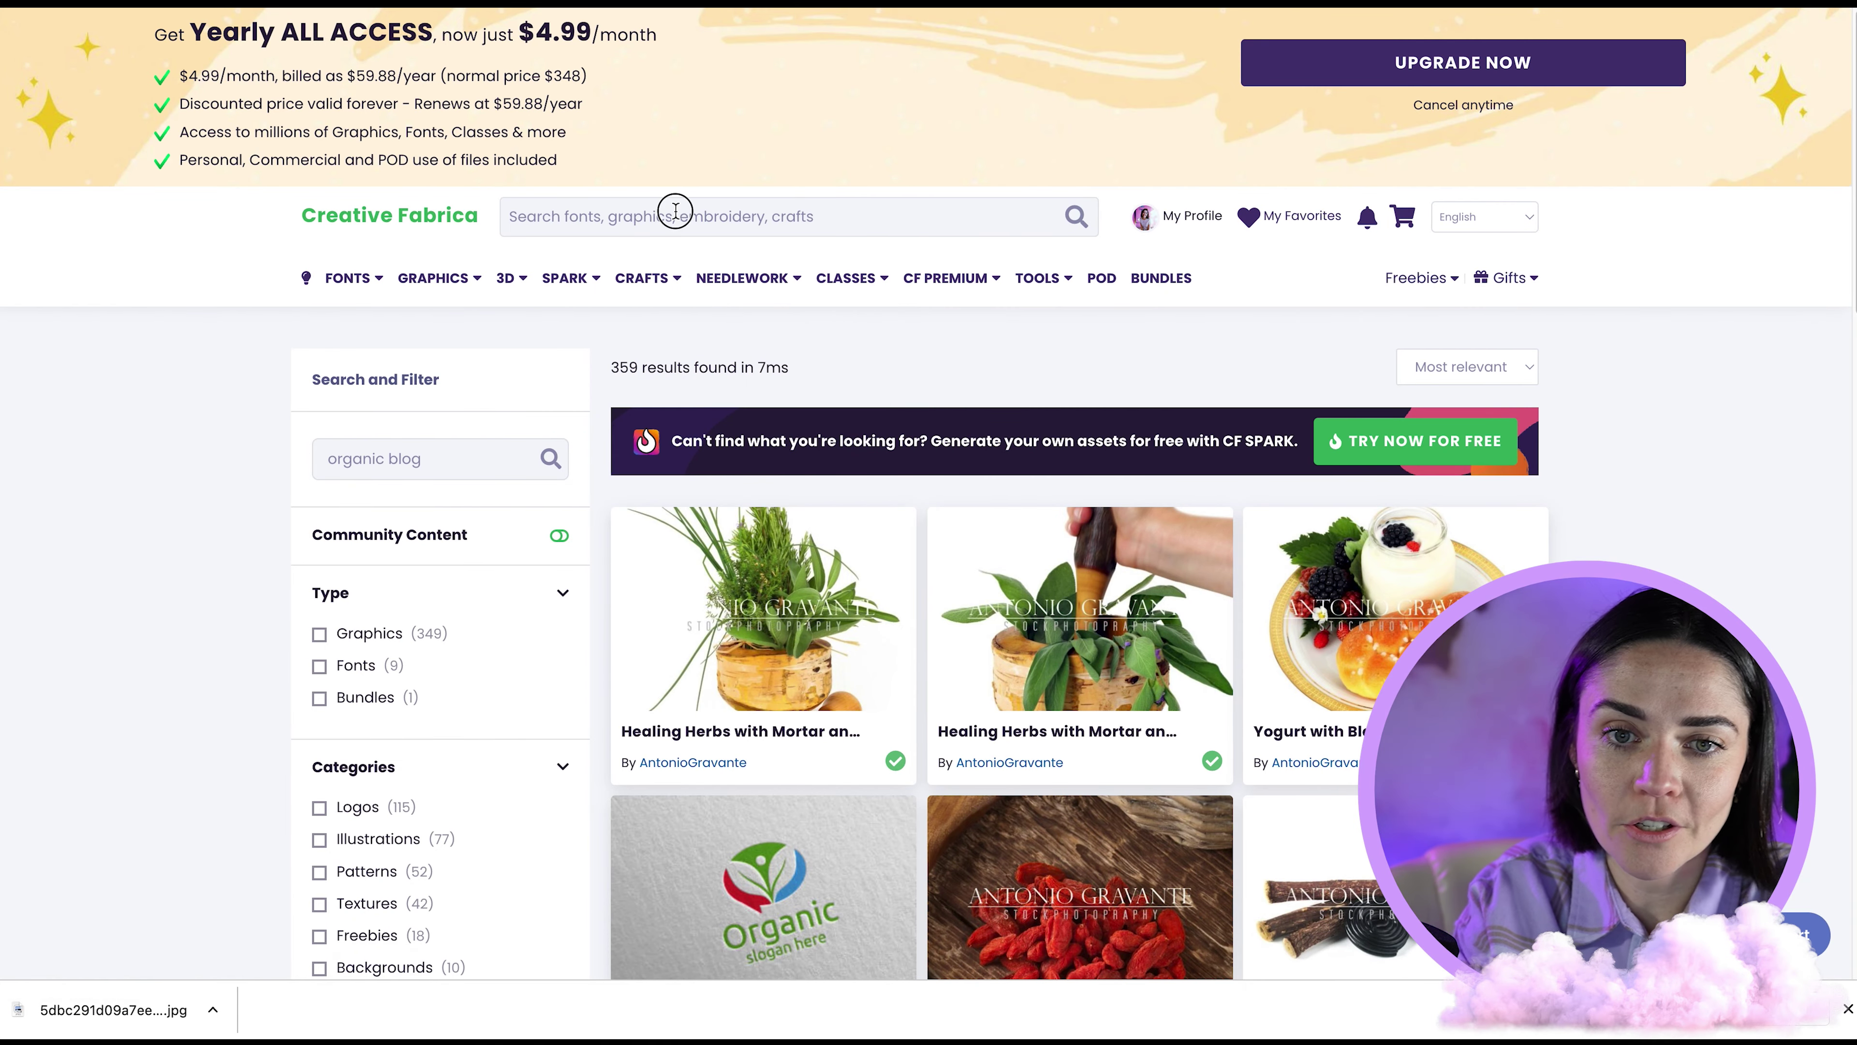
type("organic bl")
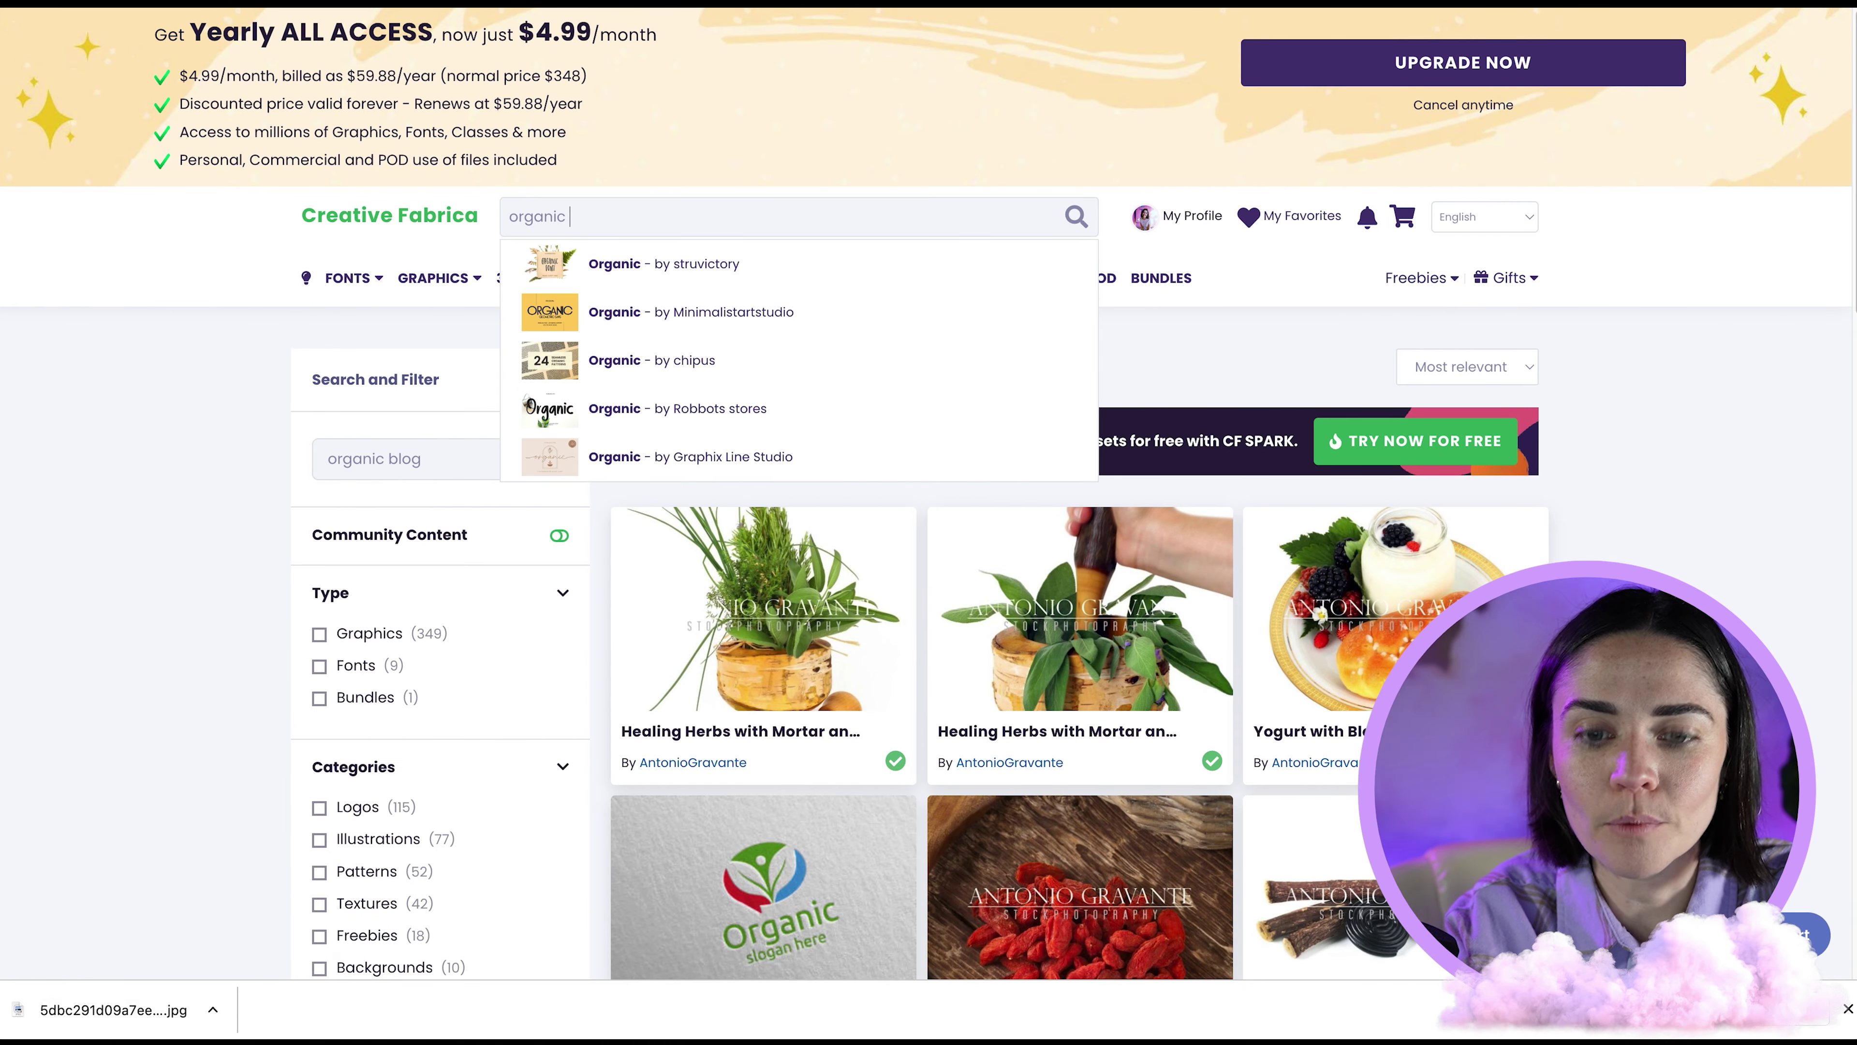
key("BackSpace")
key("BackSpace")
key("BackSpace")
type("sha")
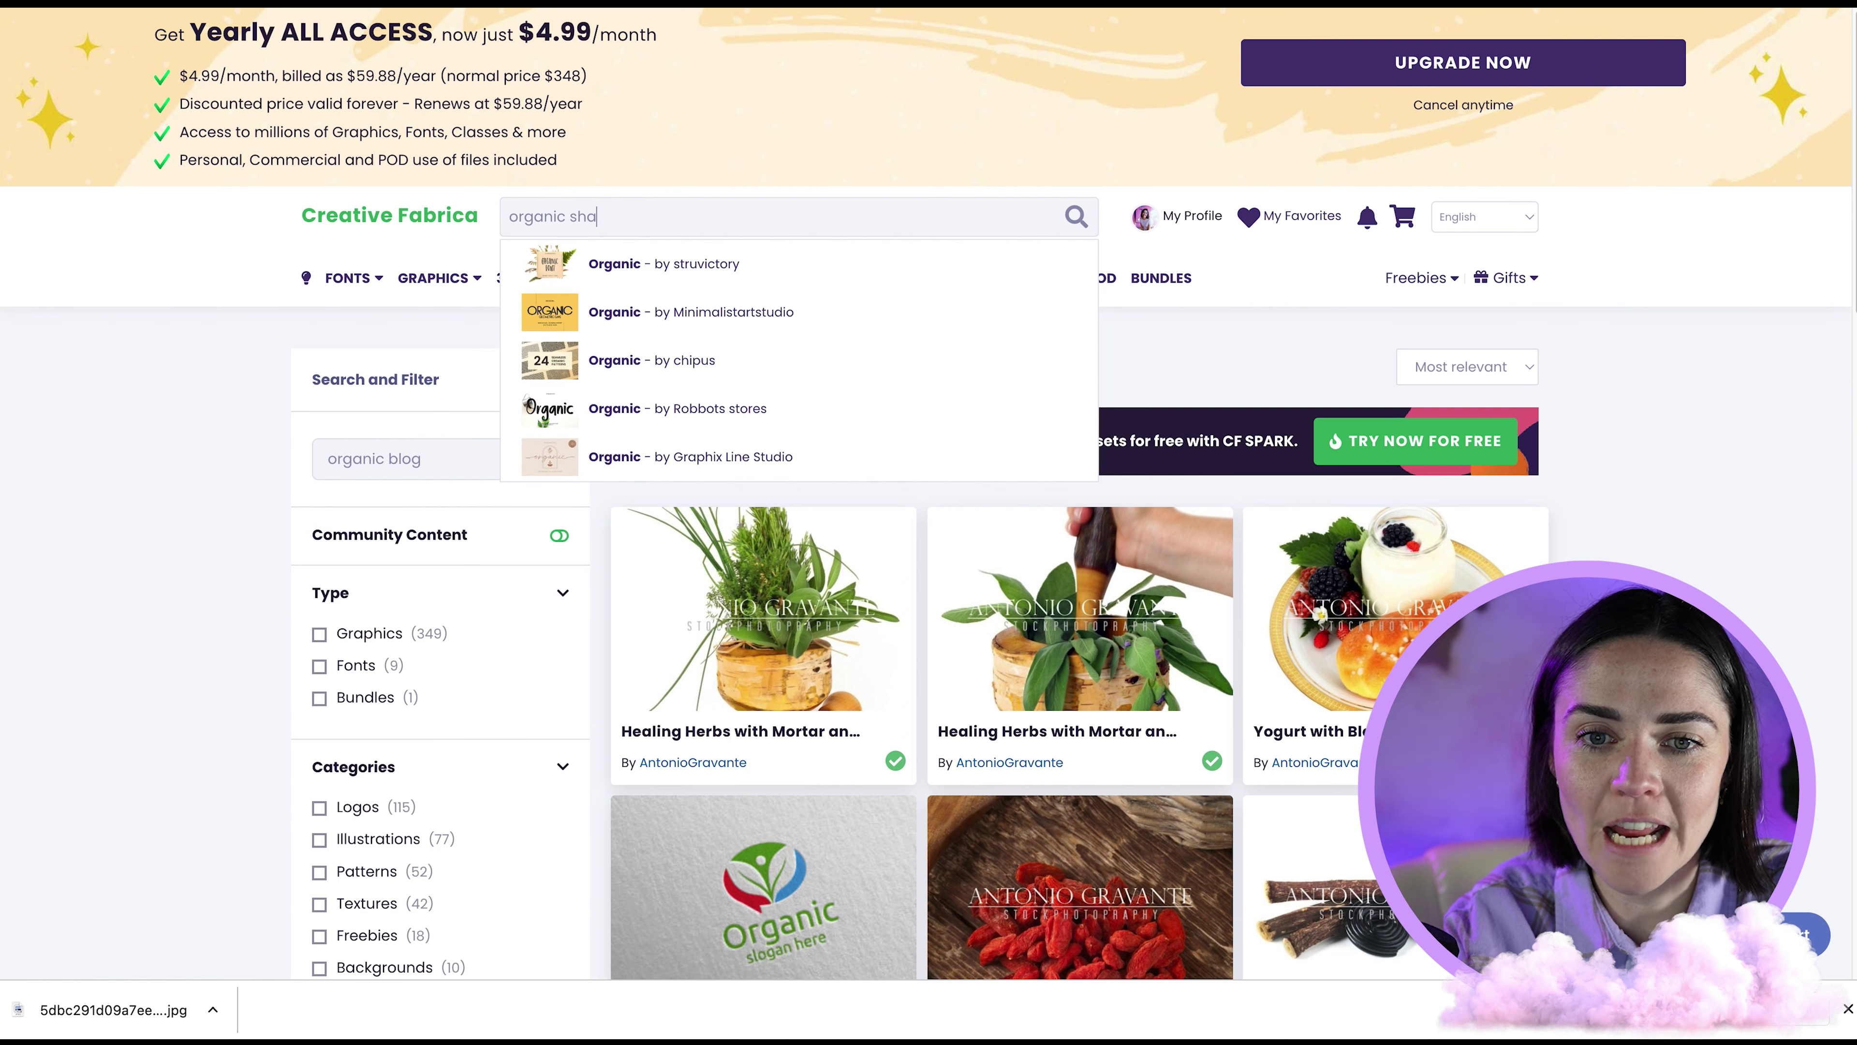
type("pe")
key("Return")
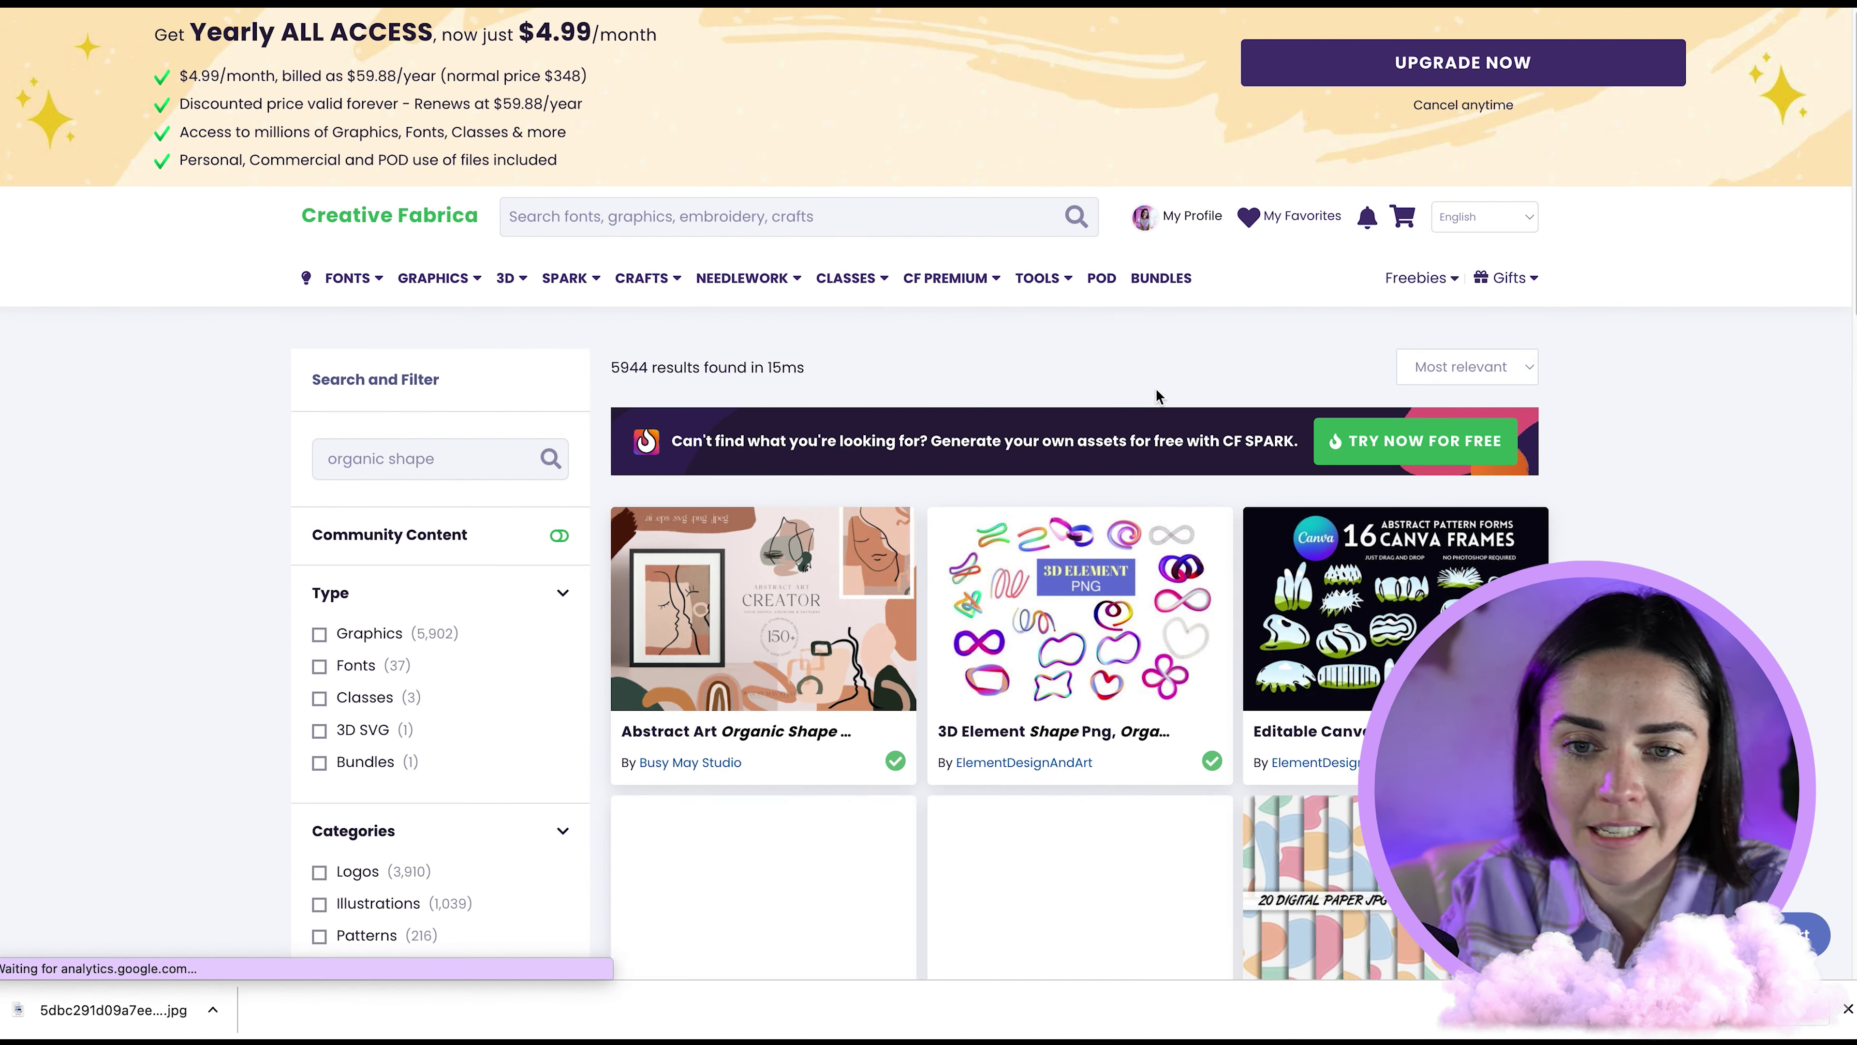
Step: Browse the organic shape results: seamless patterns, digital papers and abstract shape sets
scroll(1580, 472, "down", 5)
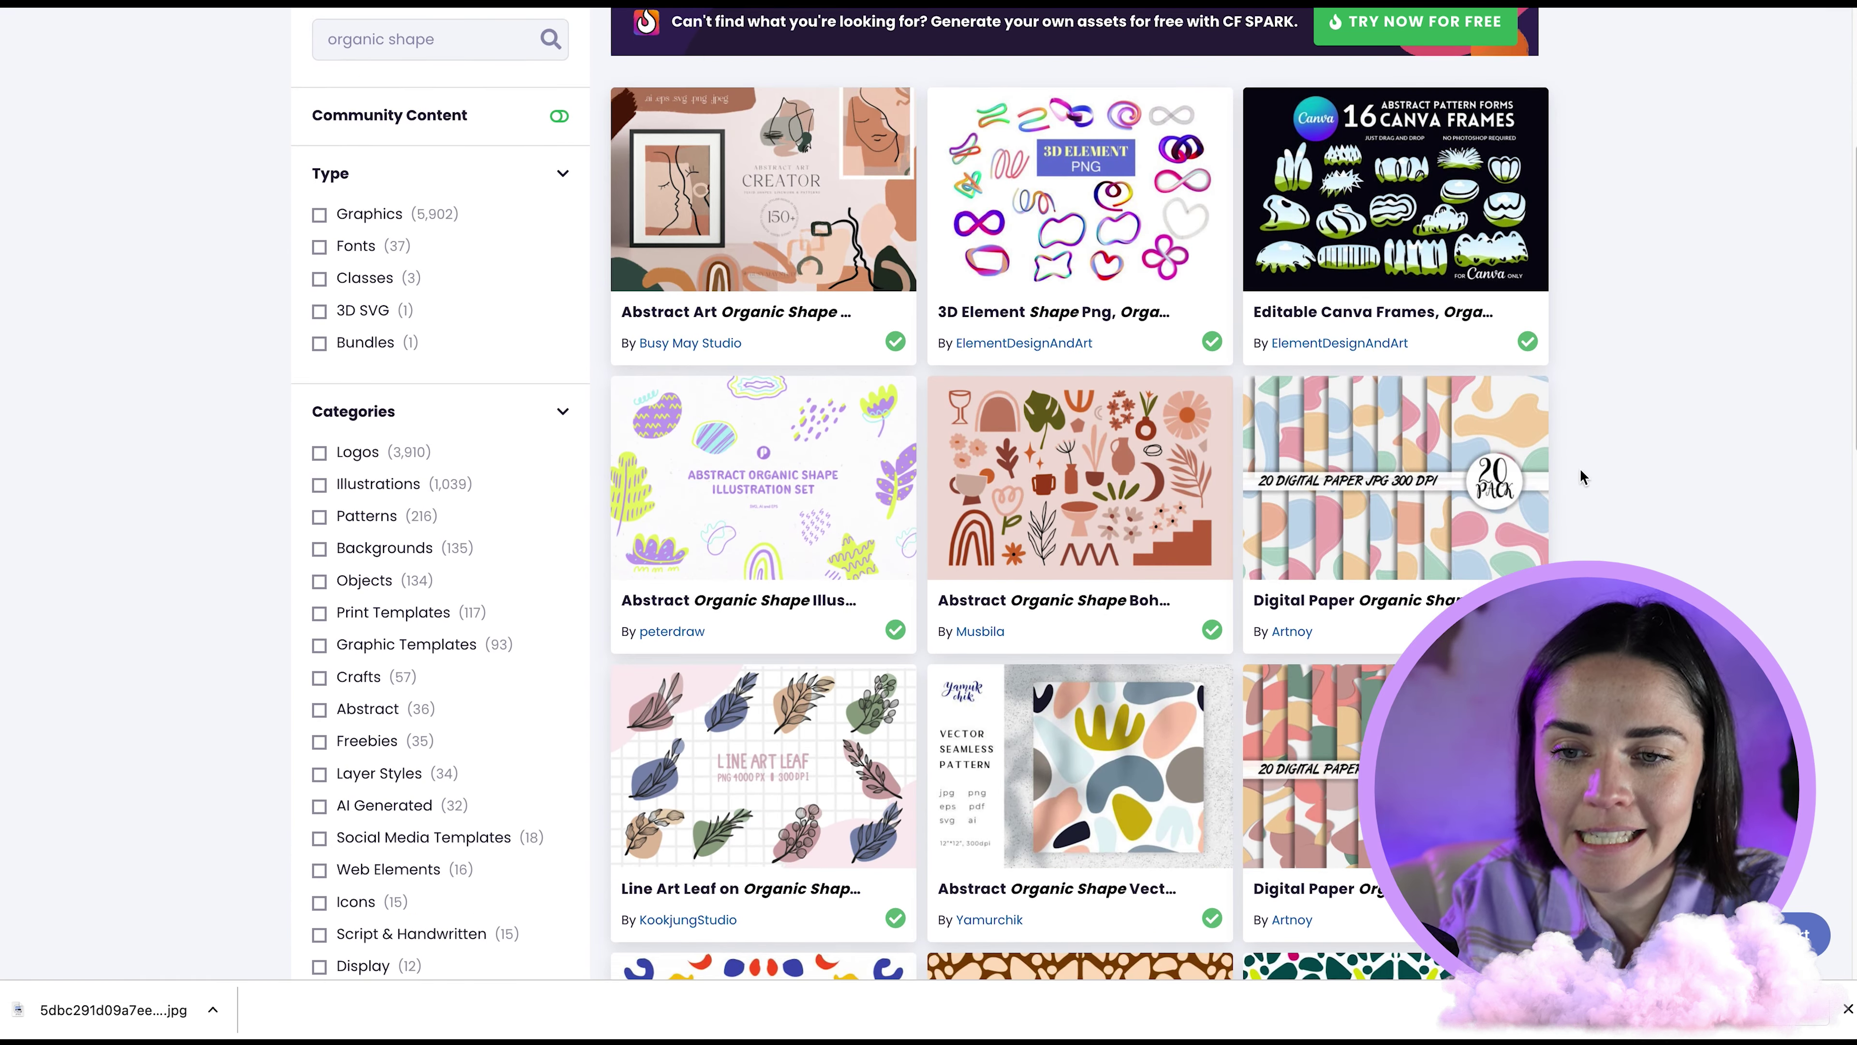
scroll(1580, 470, "down", 2)
scroll(1580, 470, "down", 3)
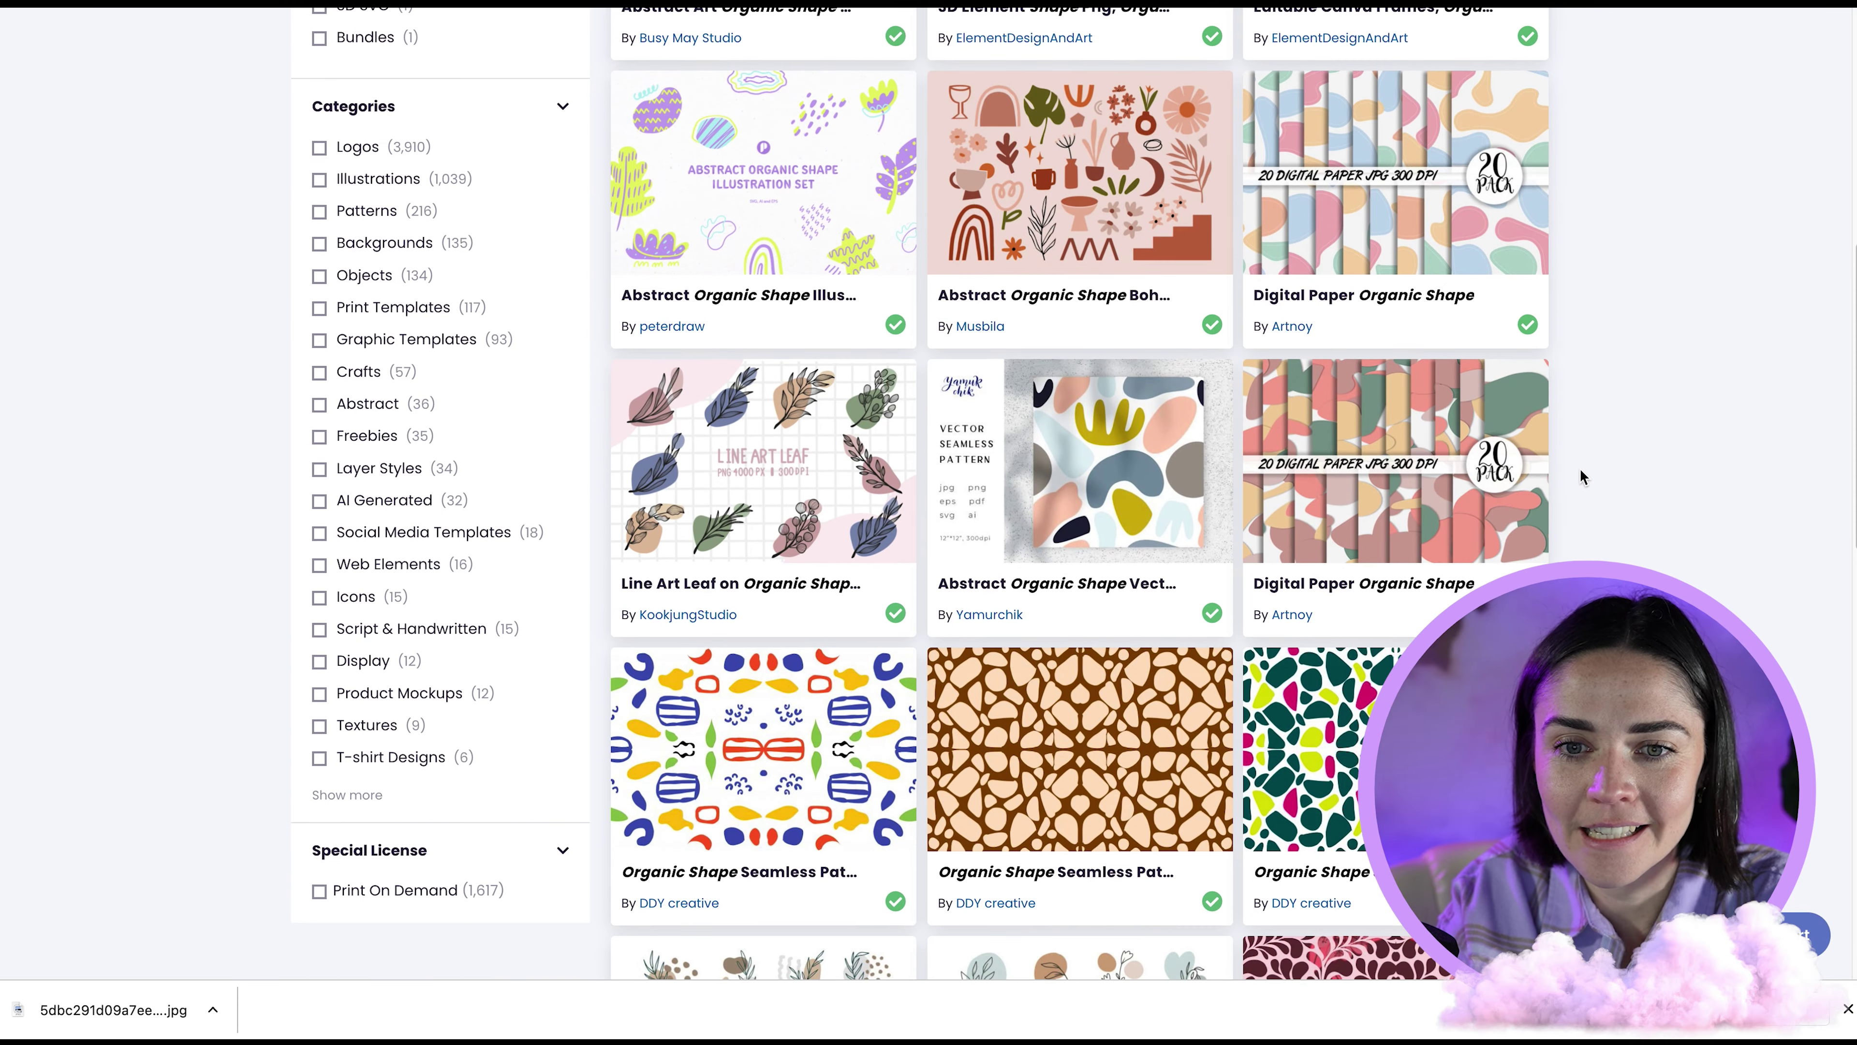
scroll(1085, 467, "down", 4)
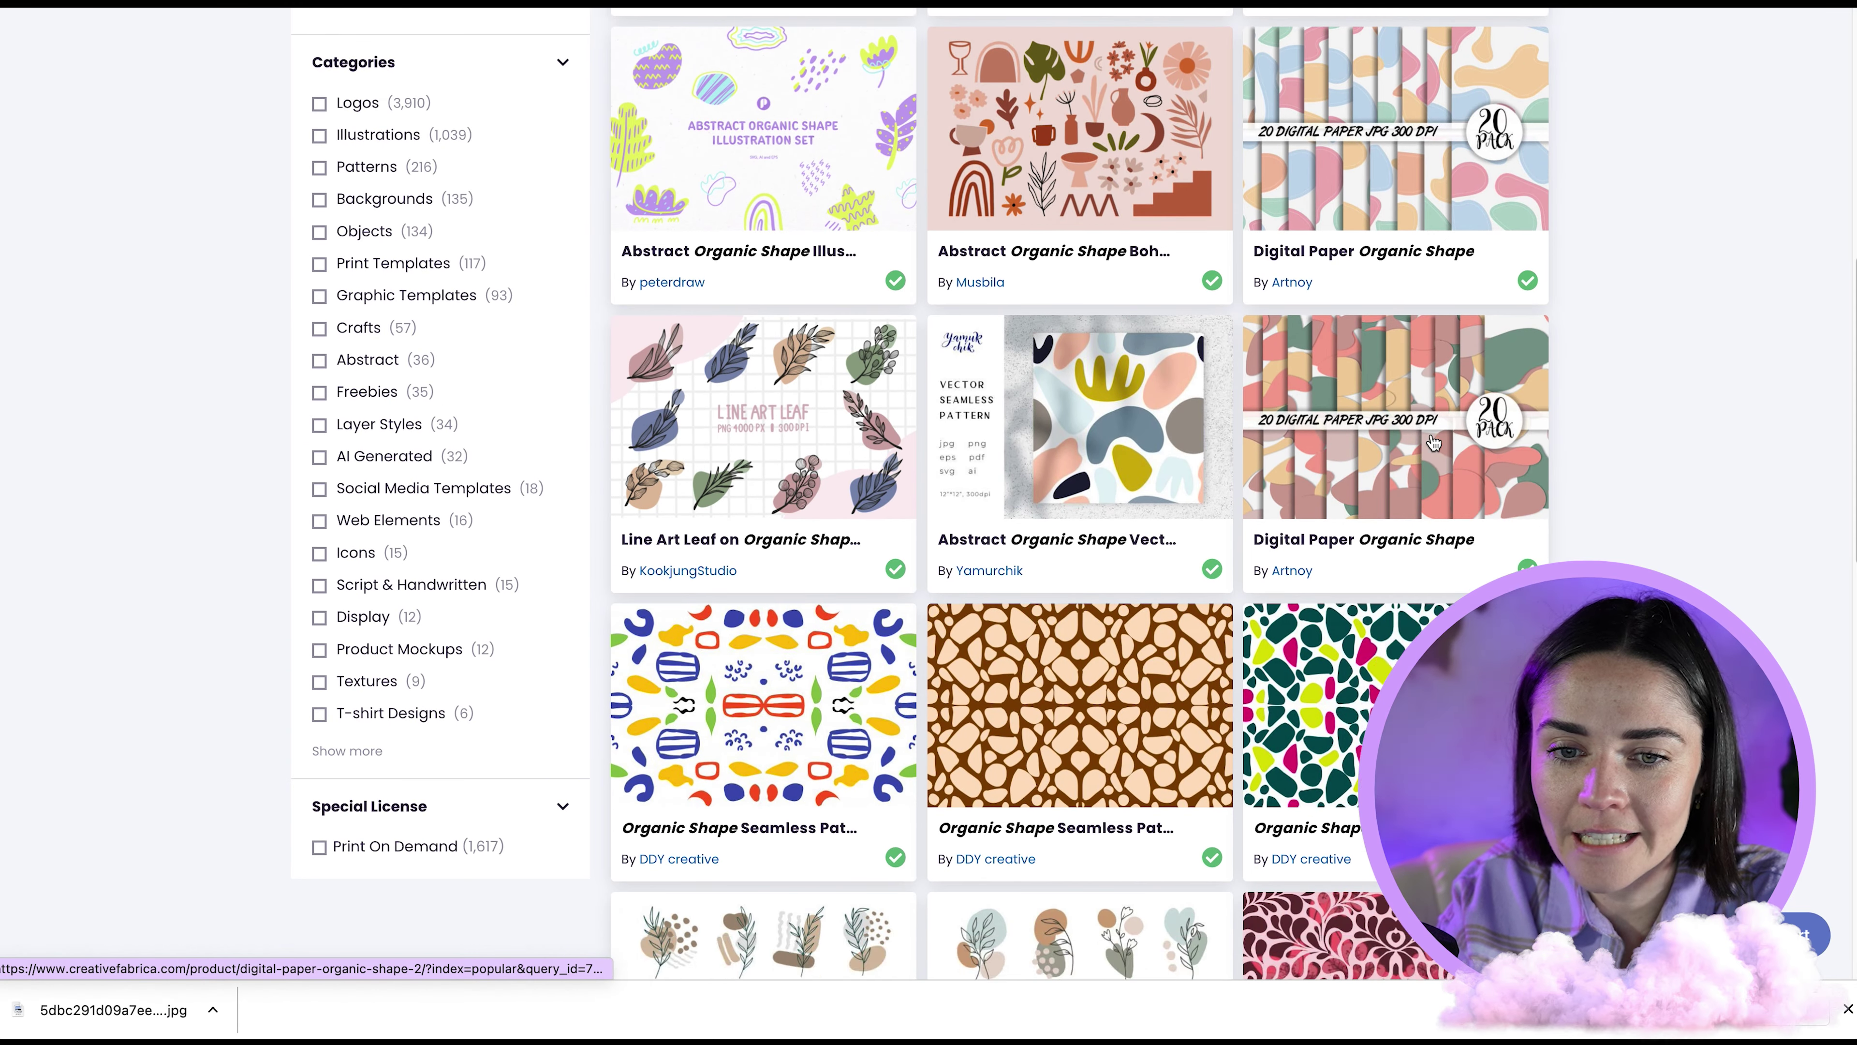
scroll(1699, 468, "down", 10)
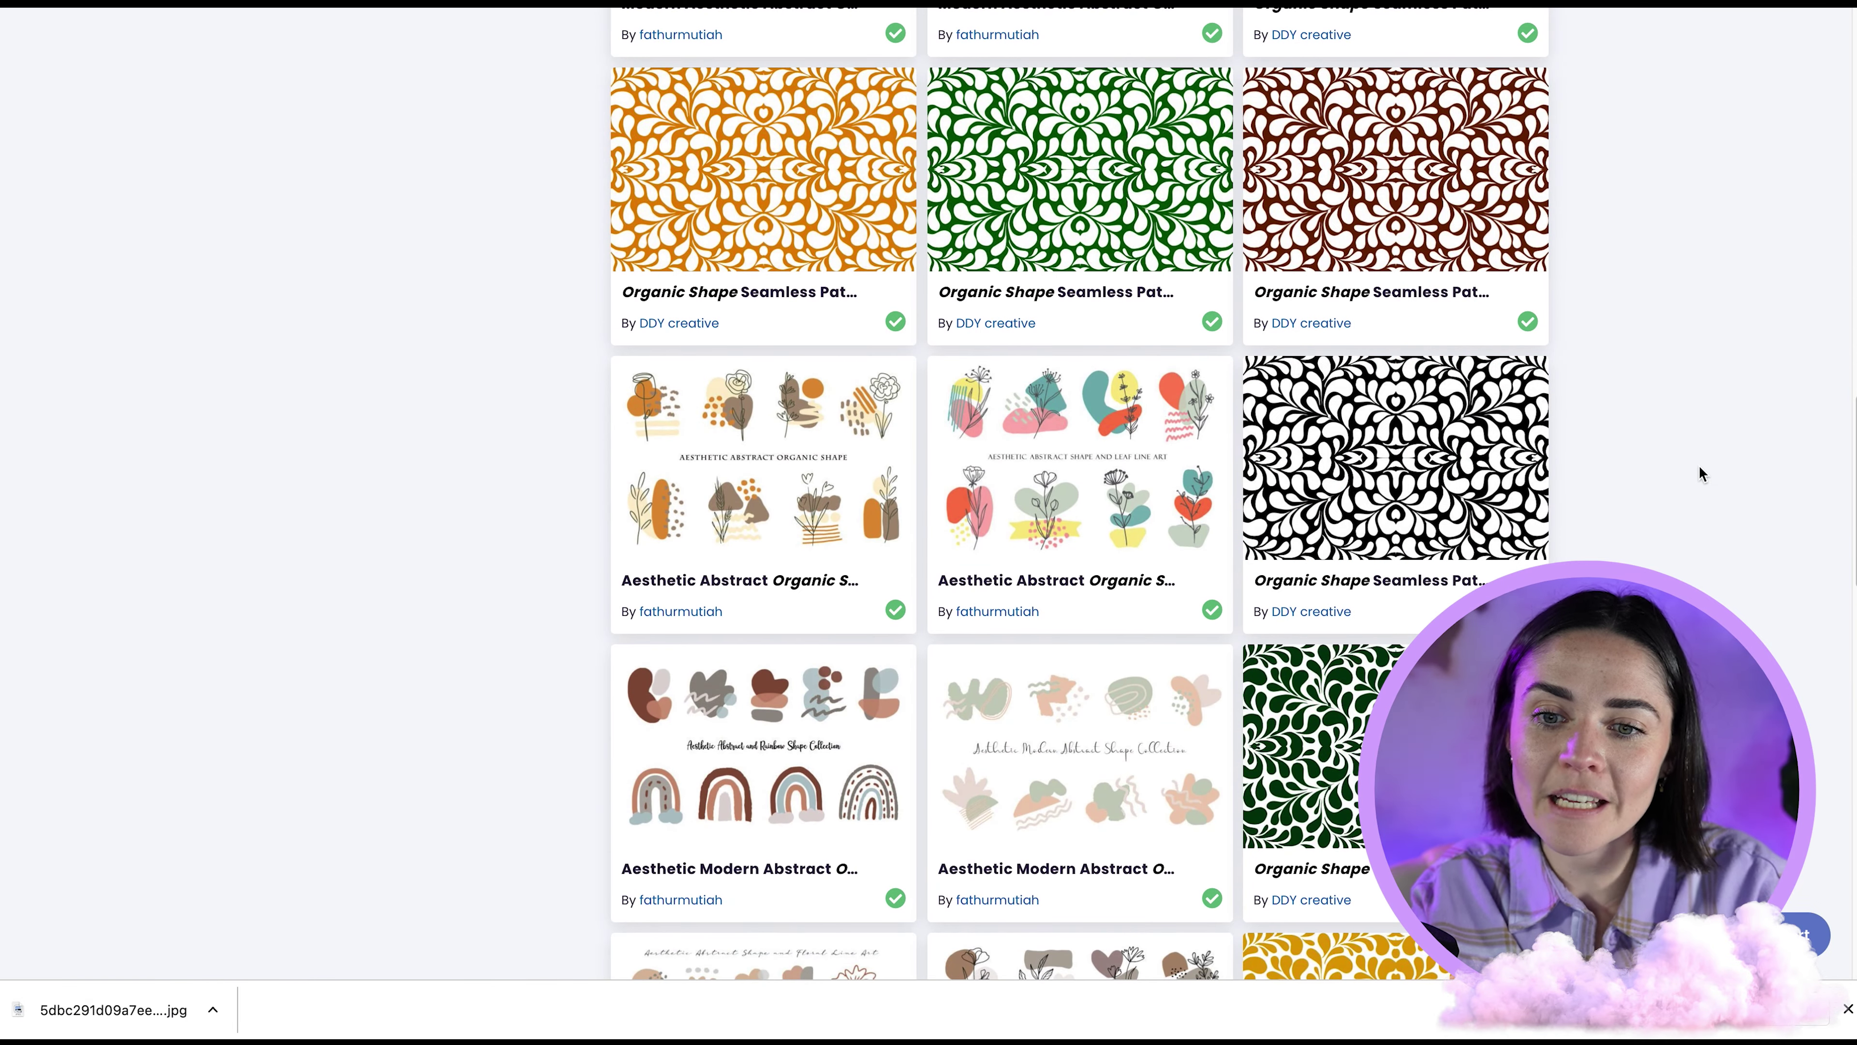
scroll(1699, 467, "down", 6)
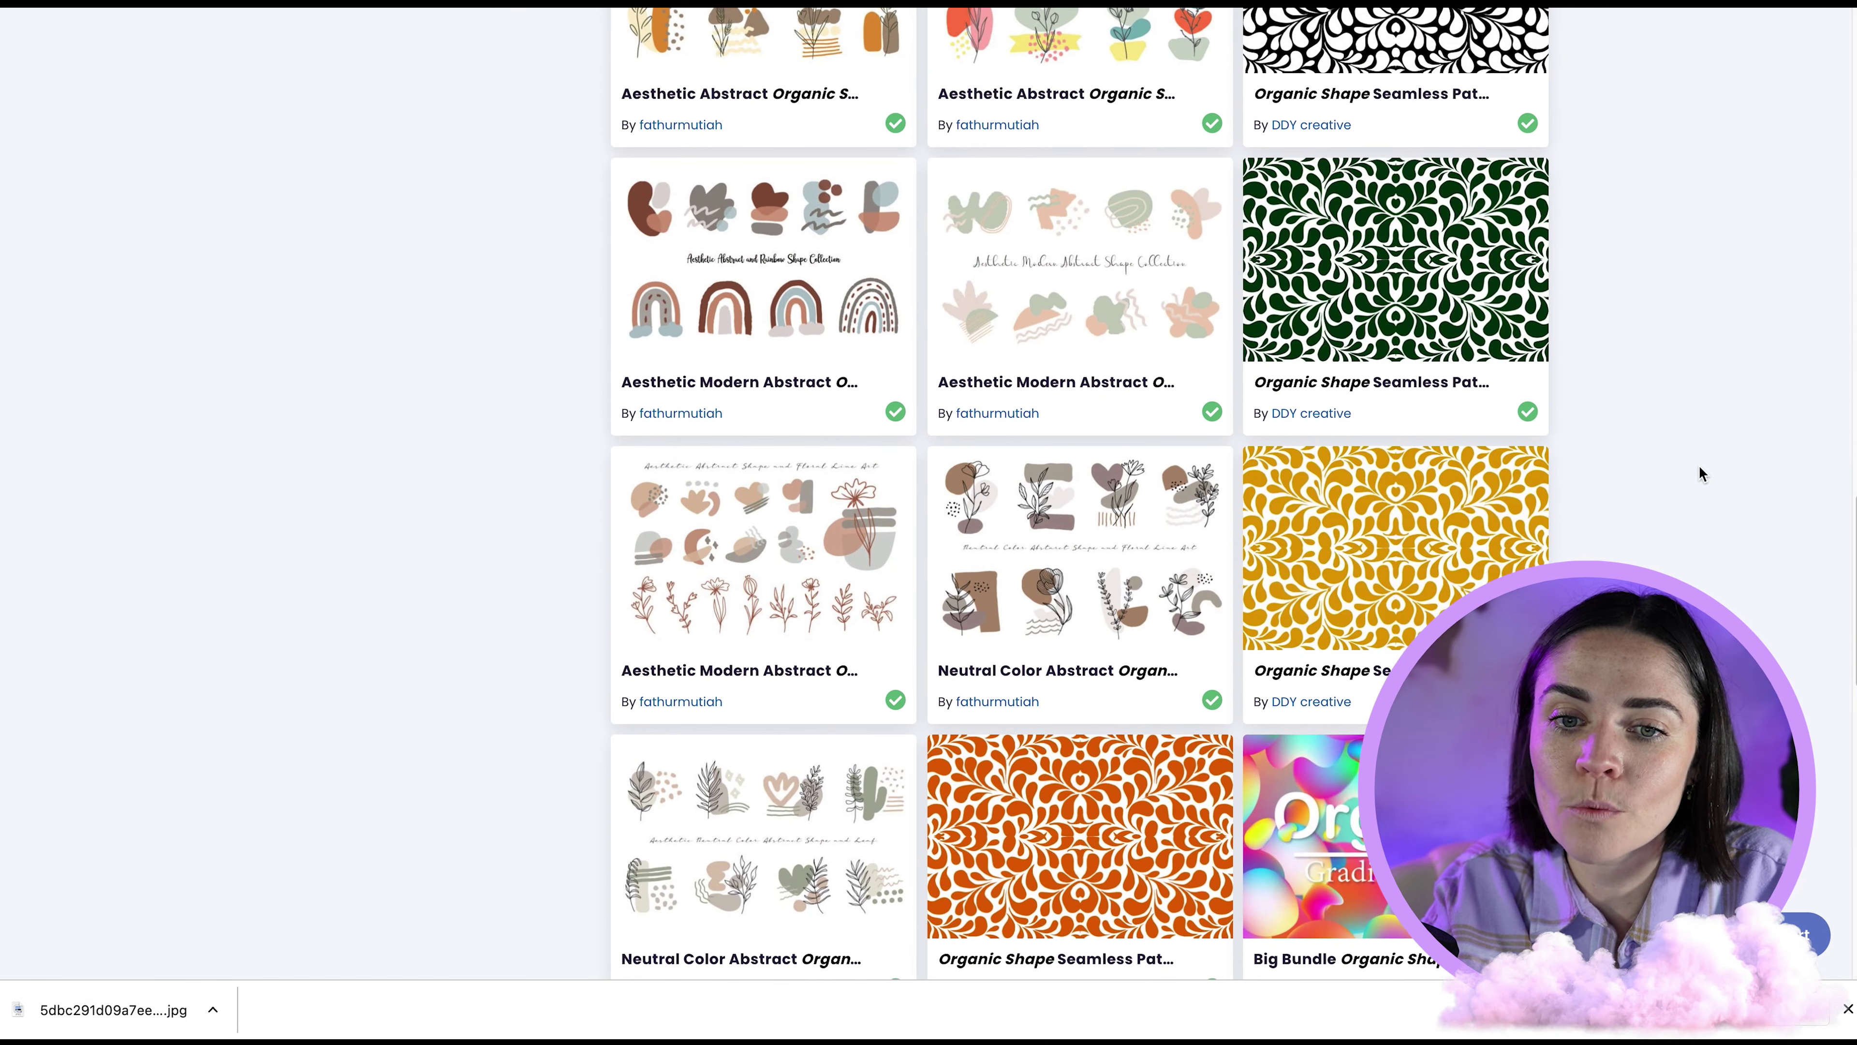
scroll(1699, 467, "down", 2)
scroll(1699, 466, "down", 8)
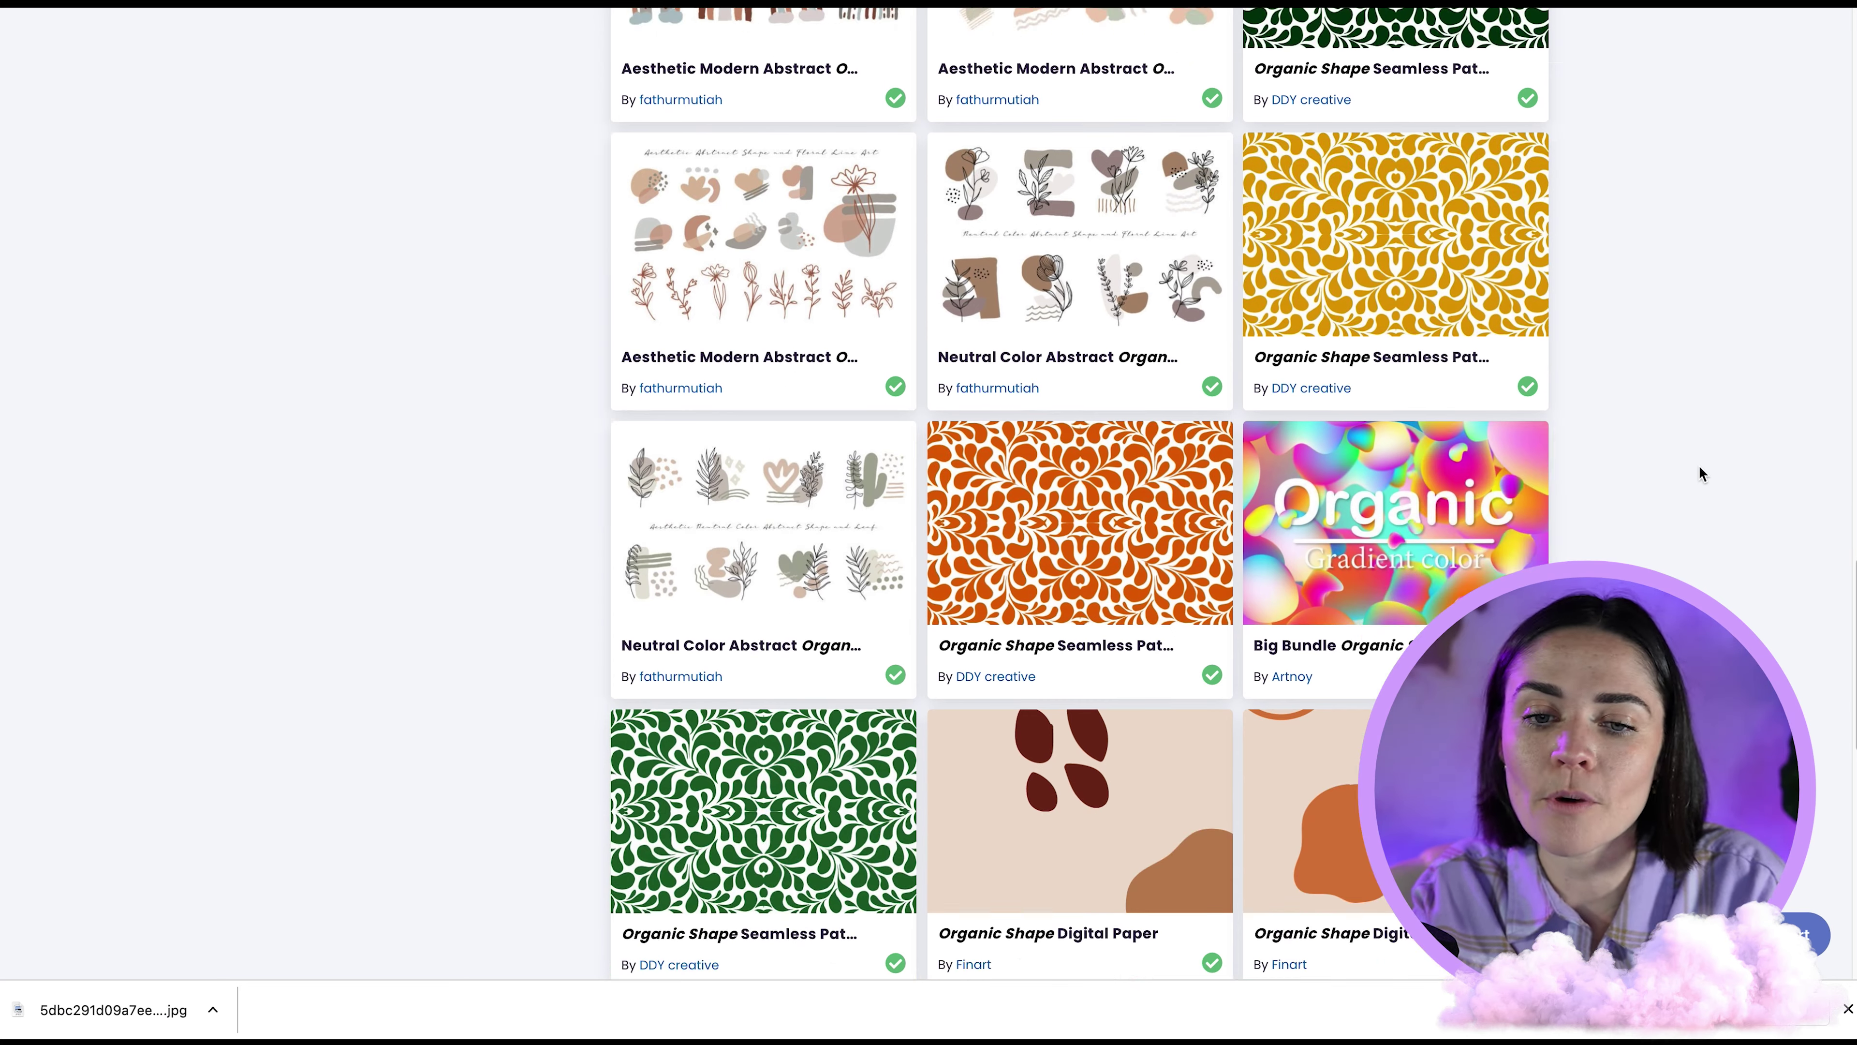
scroll(1699, 473, "down", 3)
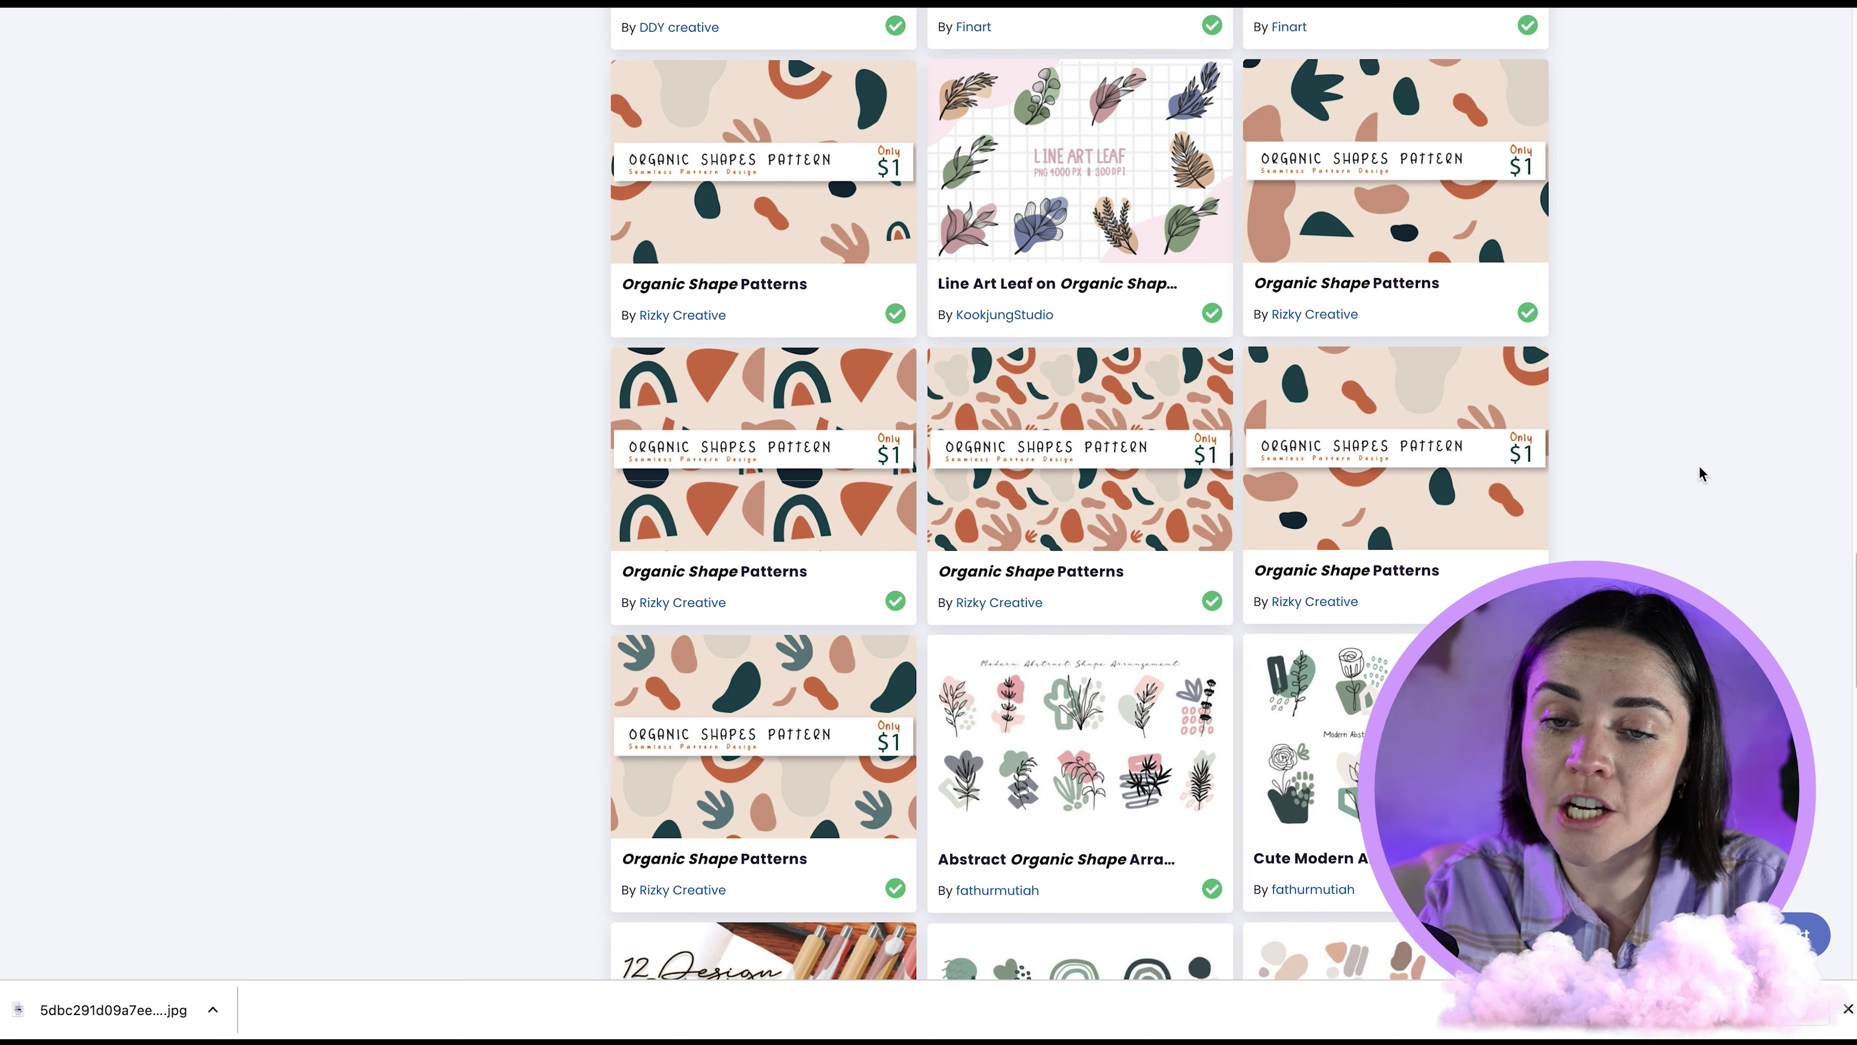
scroll(1674, 421, "down", 3)
scroll(1673, 418, "down", 3)
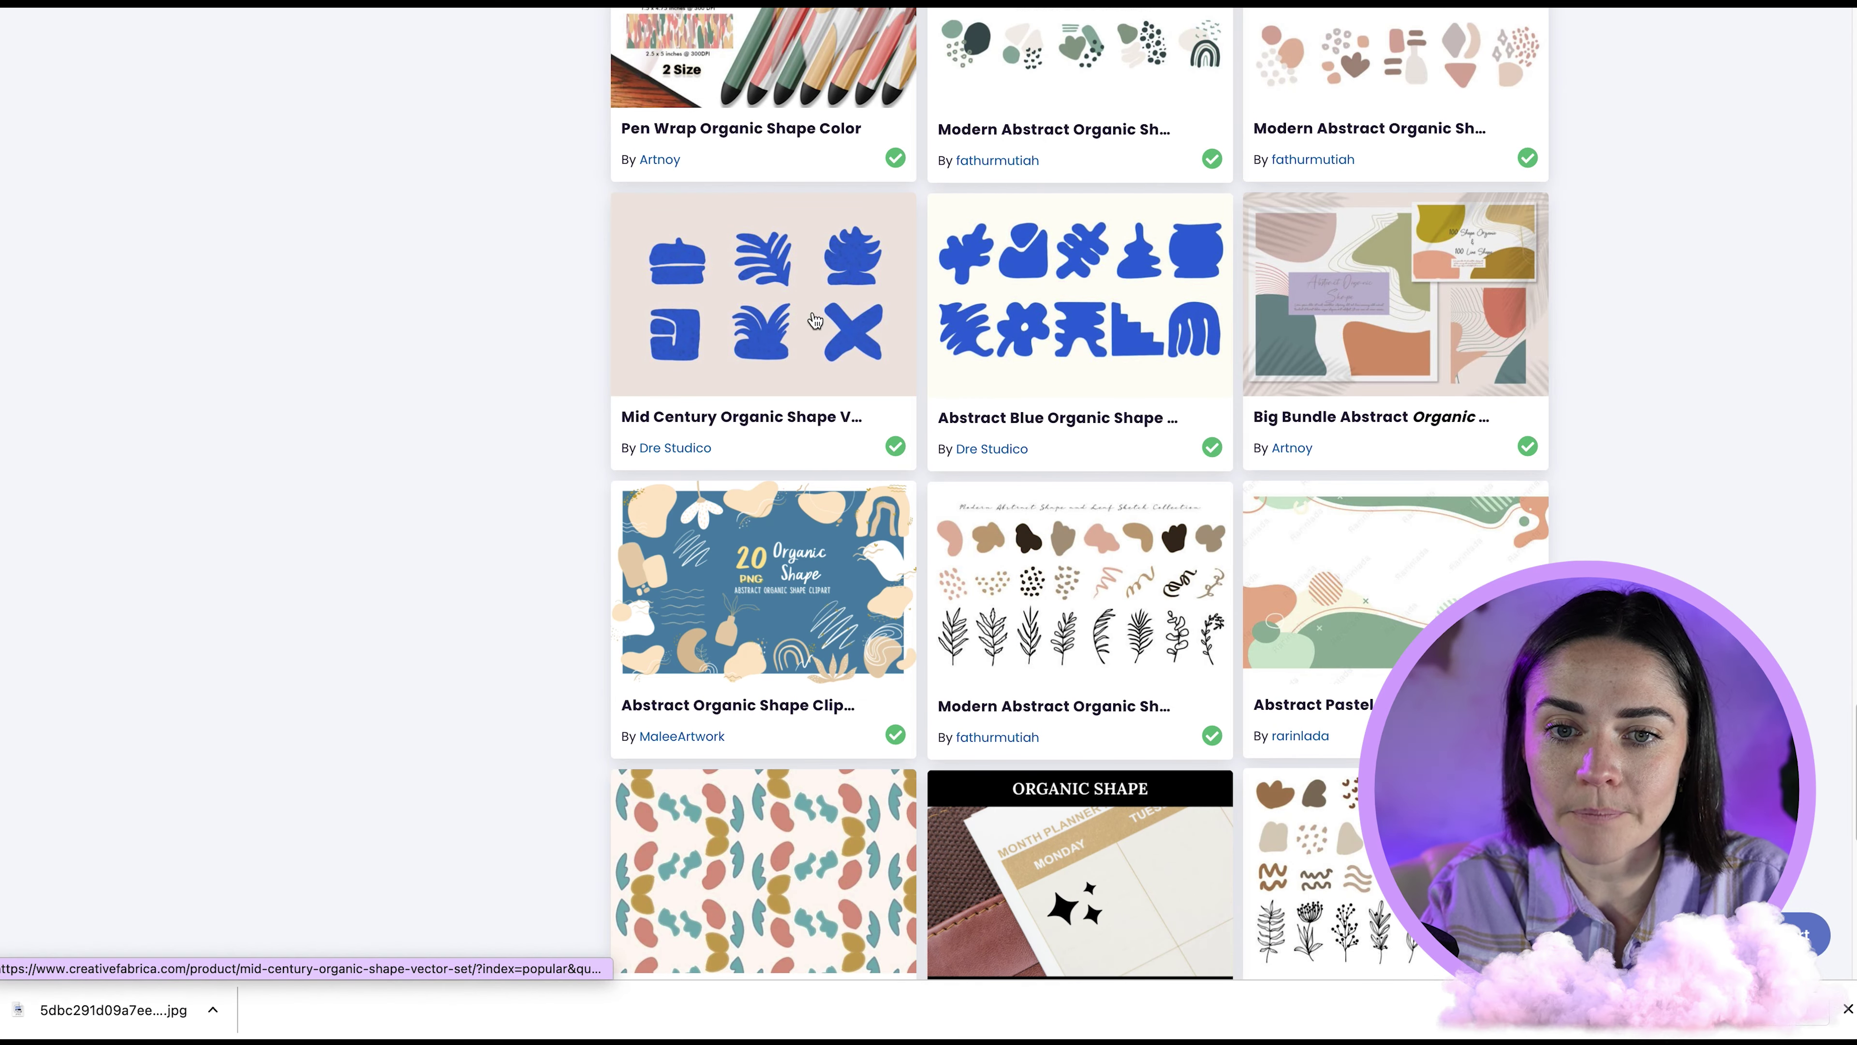
Step: Open the Mid Century Organic Shape Vector Set page and check its What's included file list
left_click(822, 326)
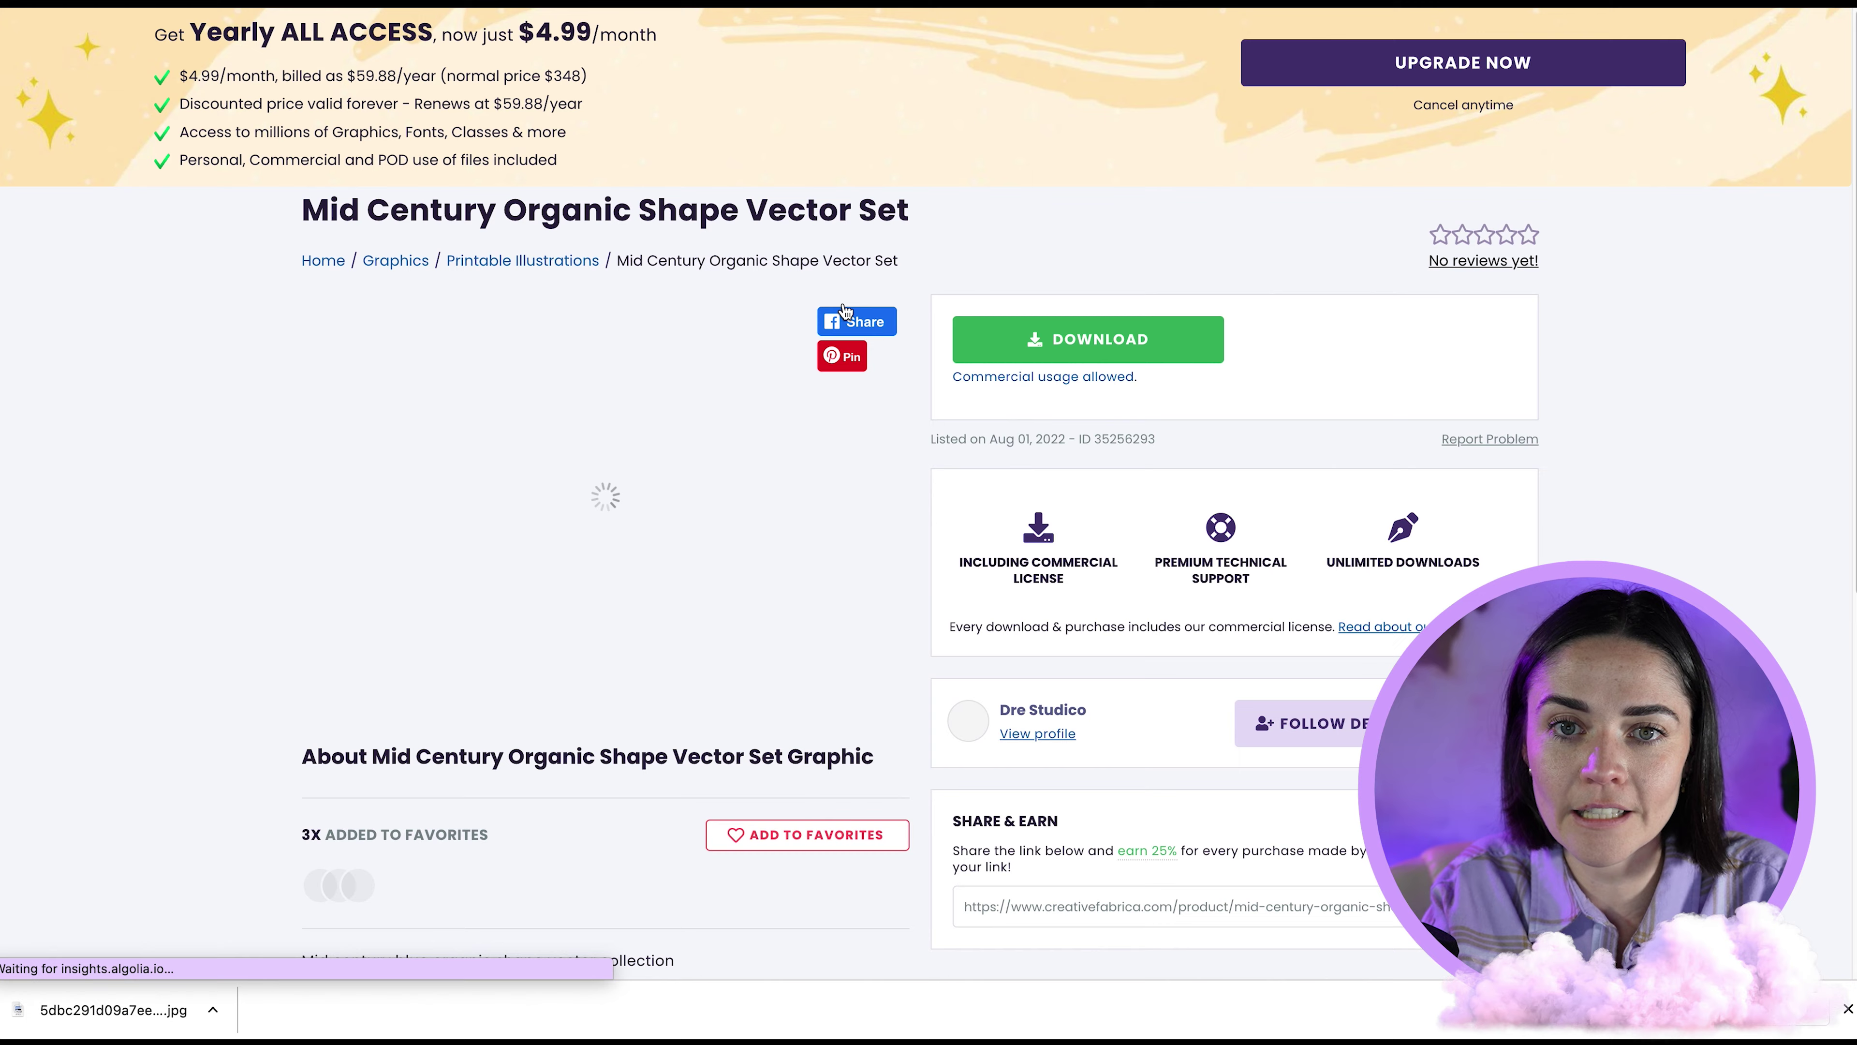
scroll(271, 567, "down", 8)
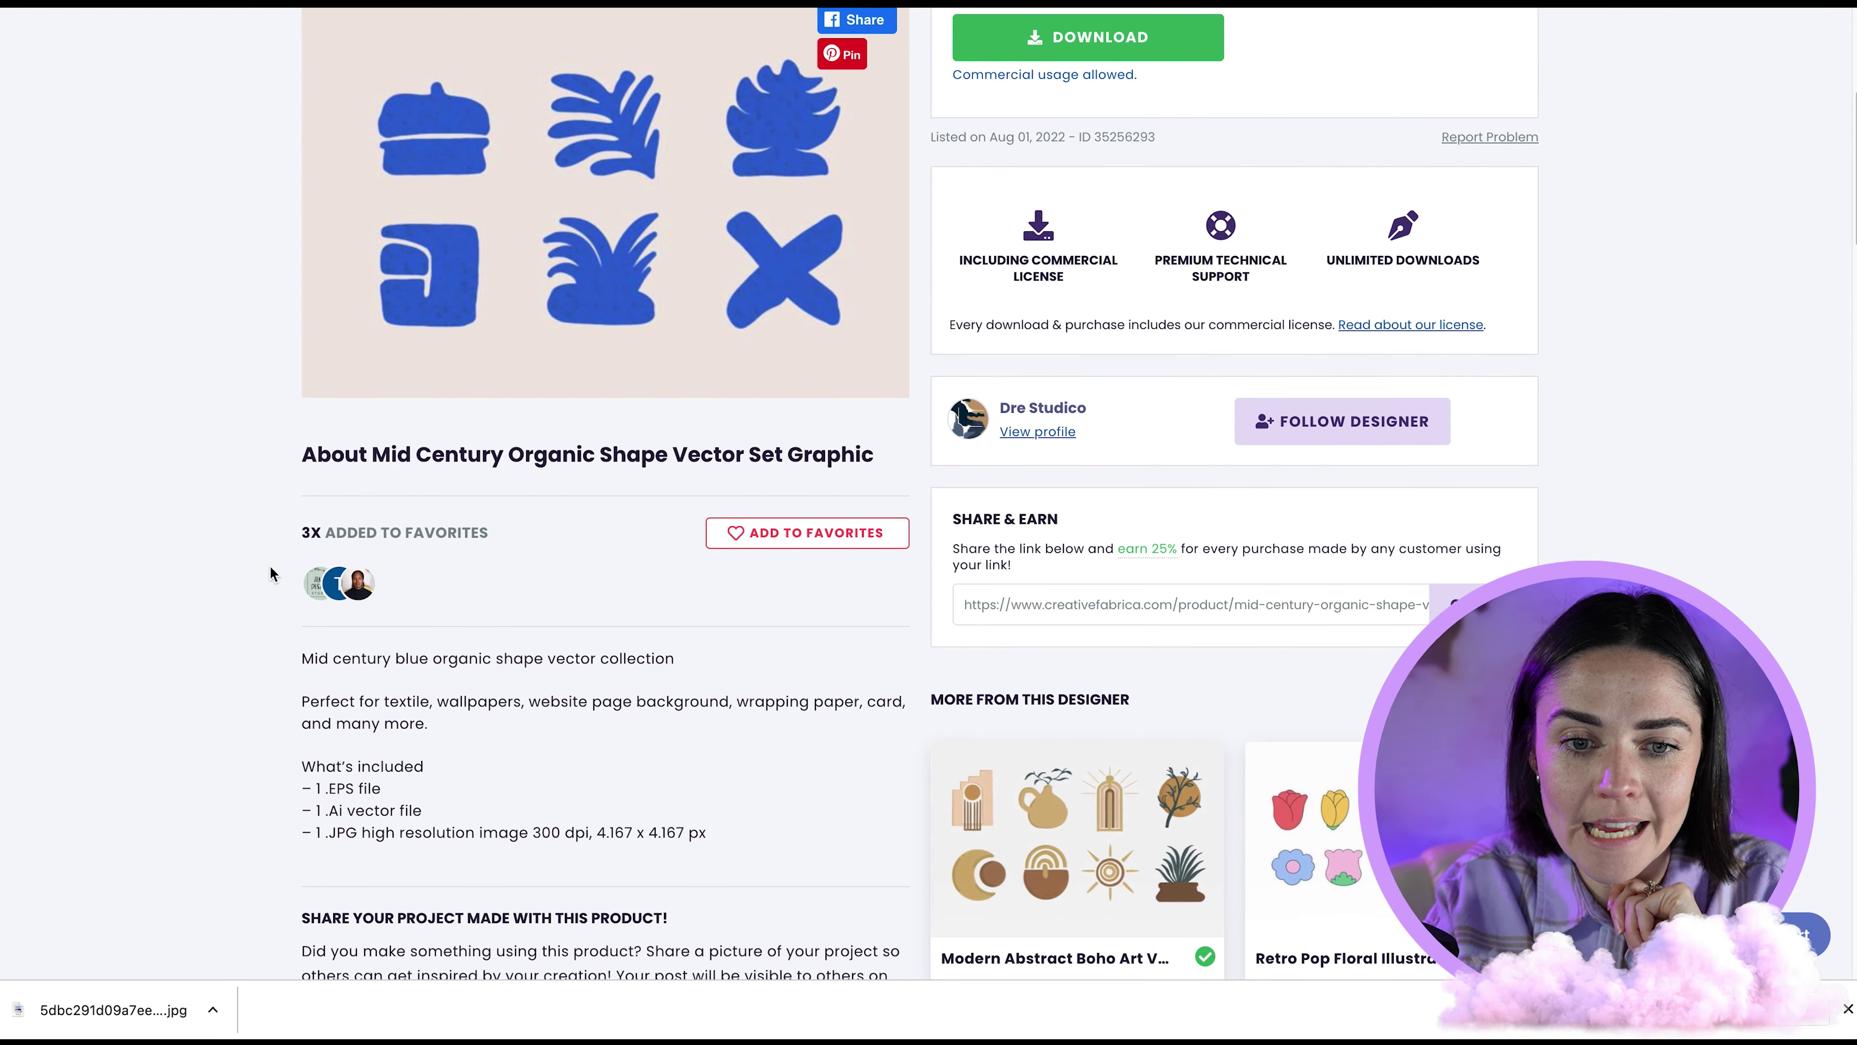
scroll(270, 574, "down", 1)
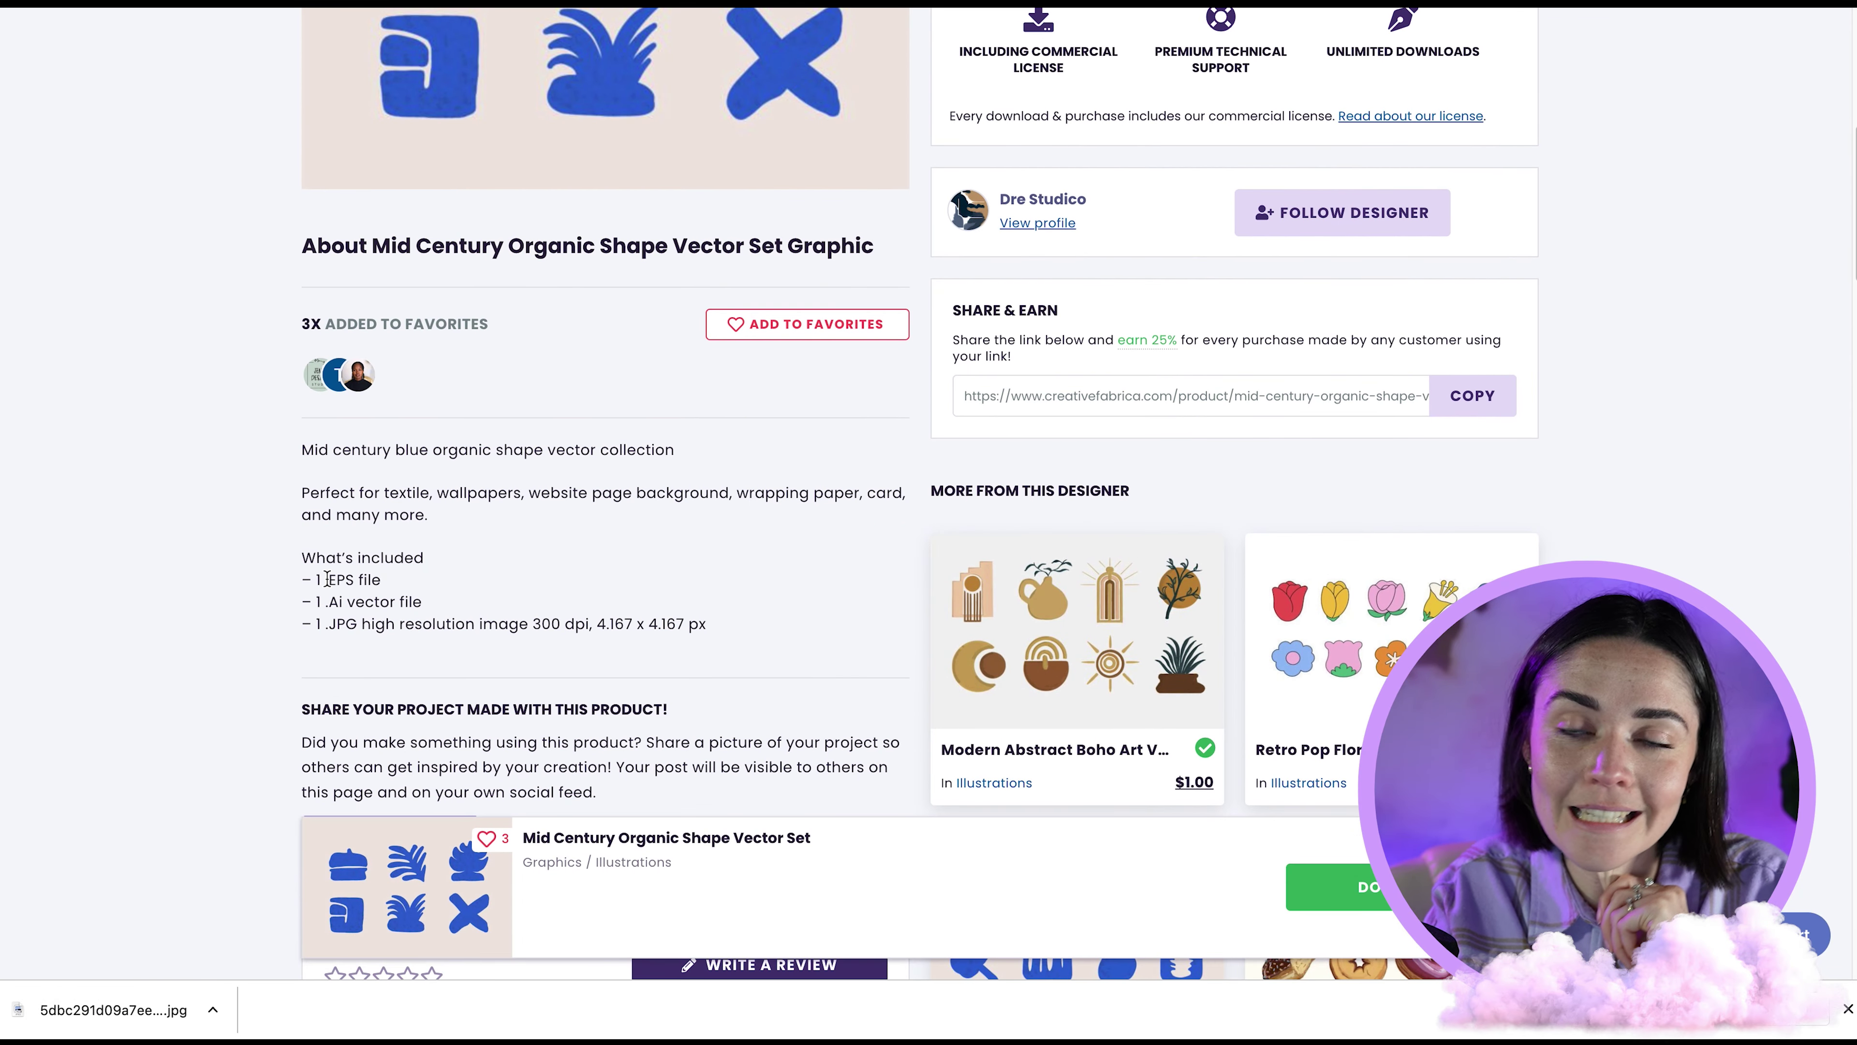
left_click_drag(326, 579, 488, 600)
left_click(476, 612)
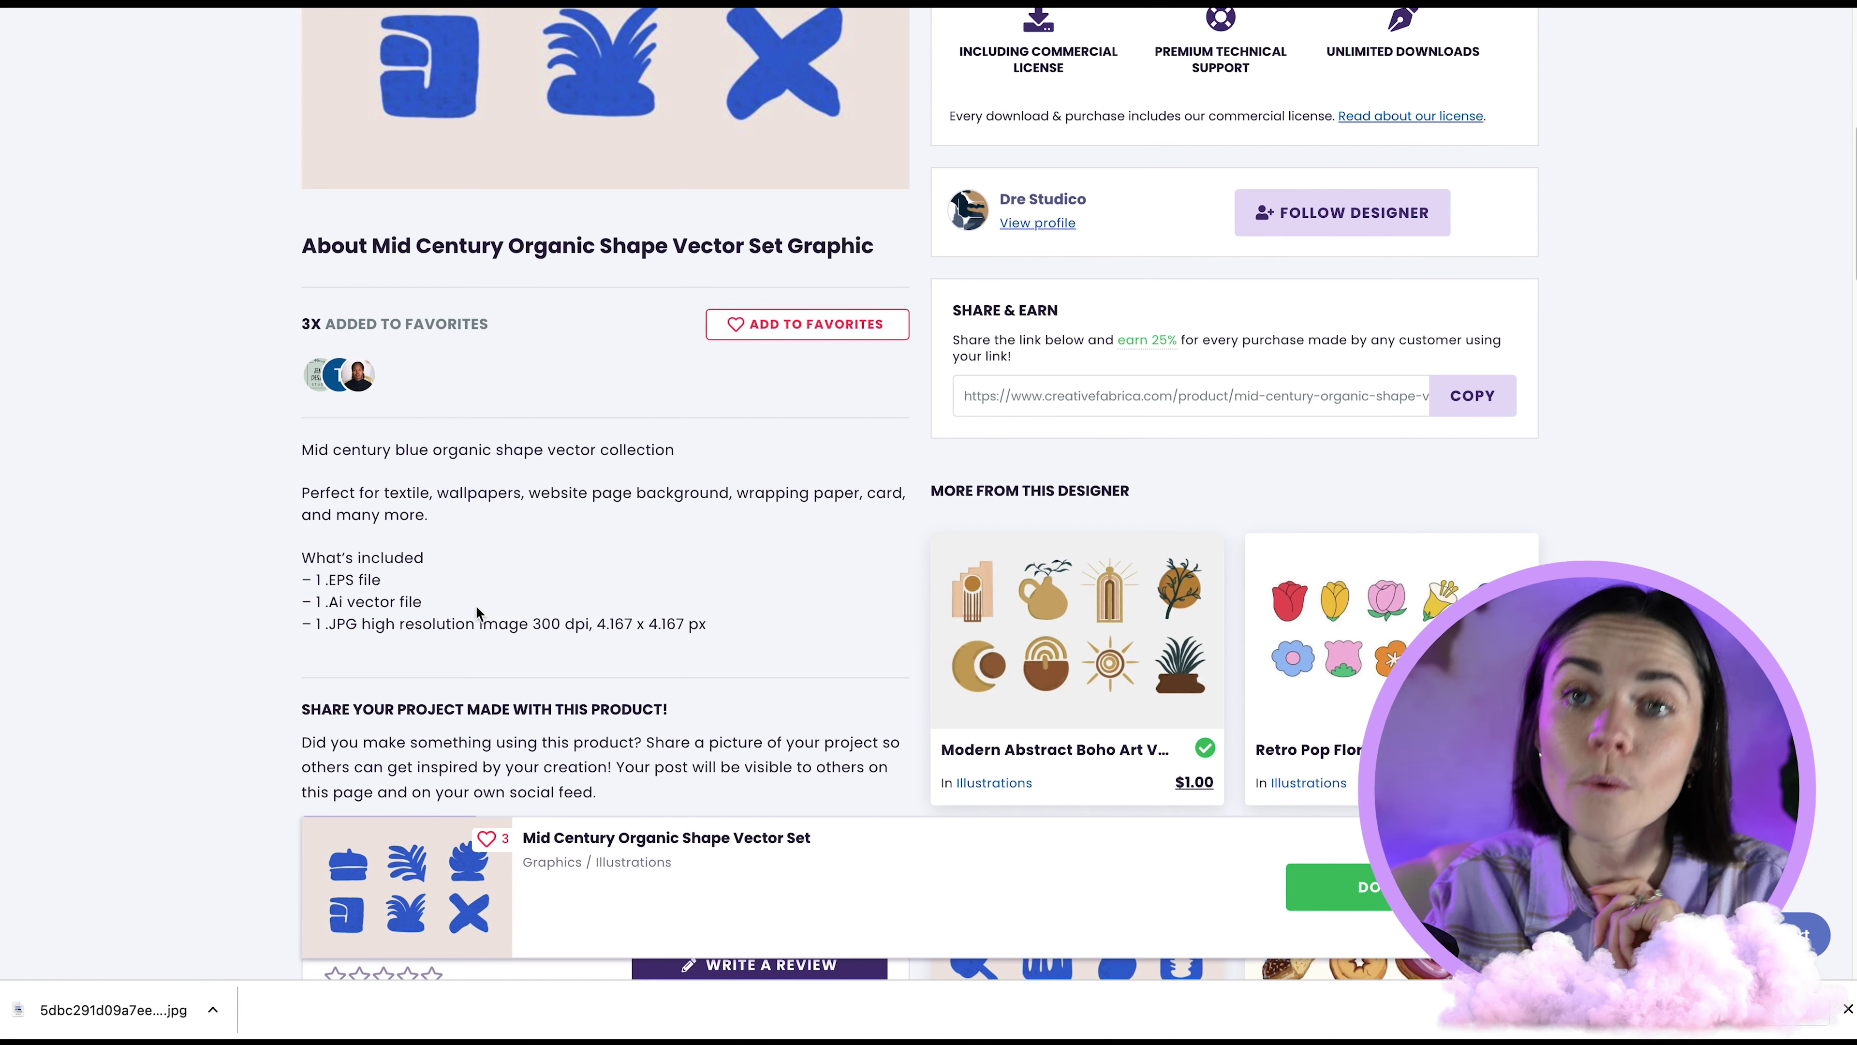
Step: Review the product description and highlight the SVG file format it offers
scroll(476, 612, "up", 5)
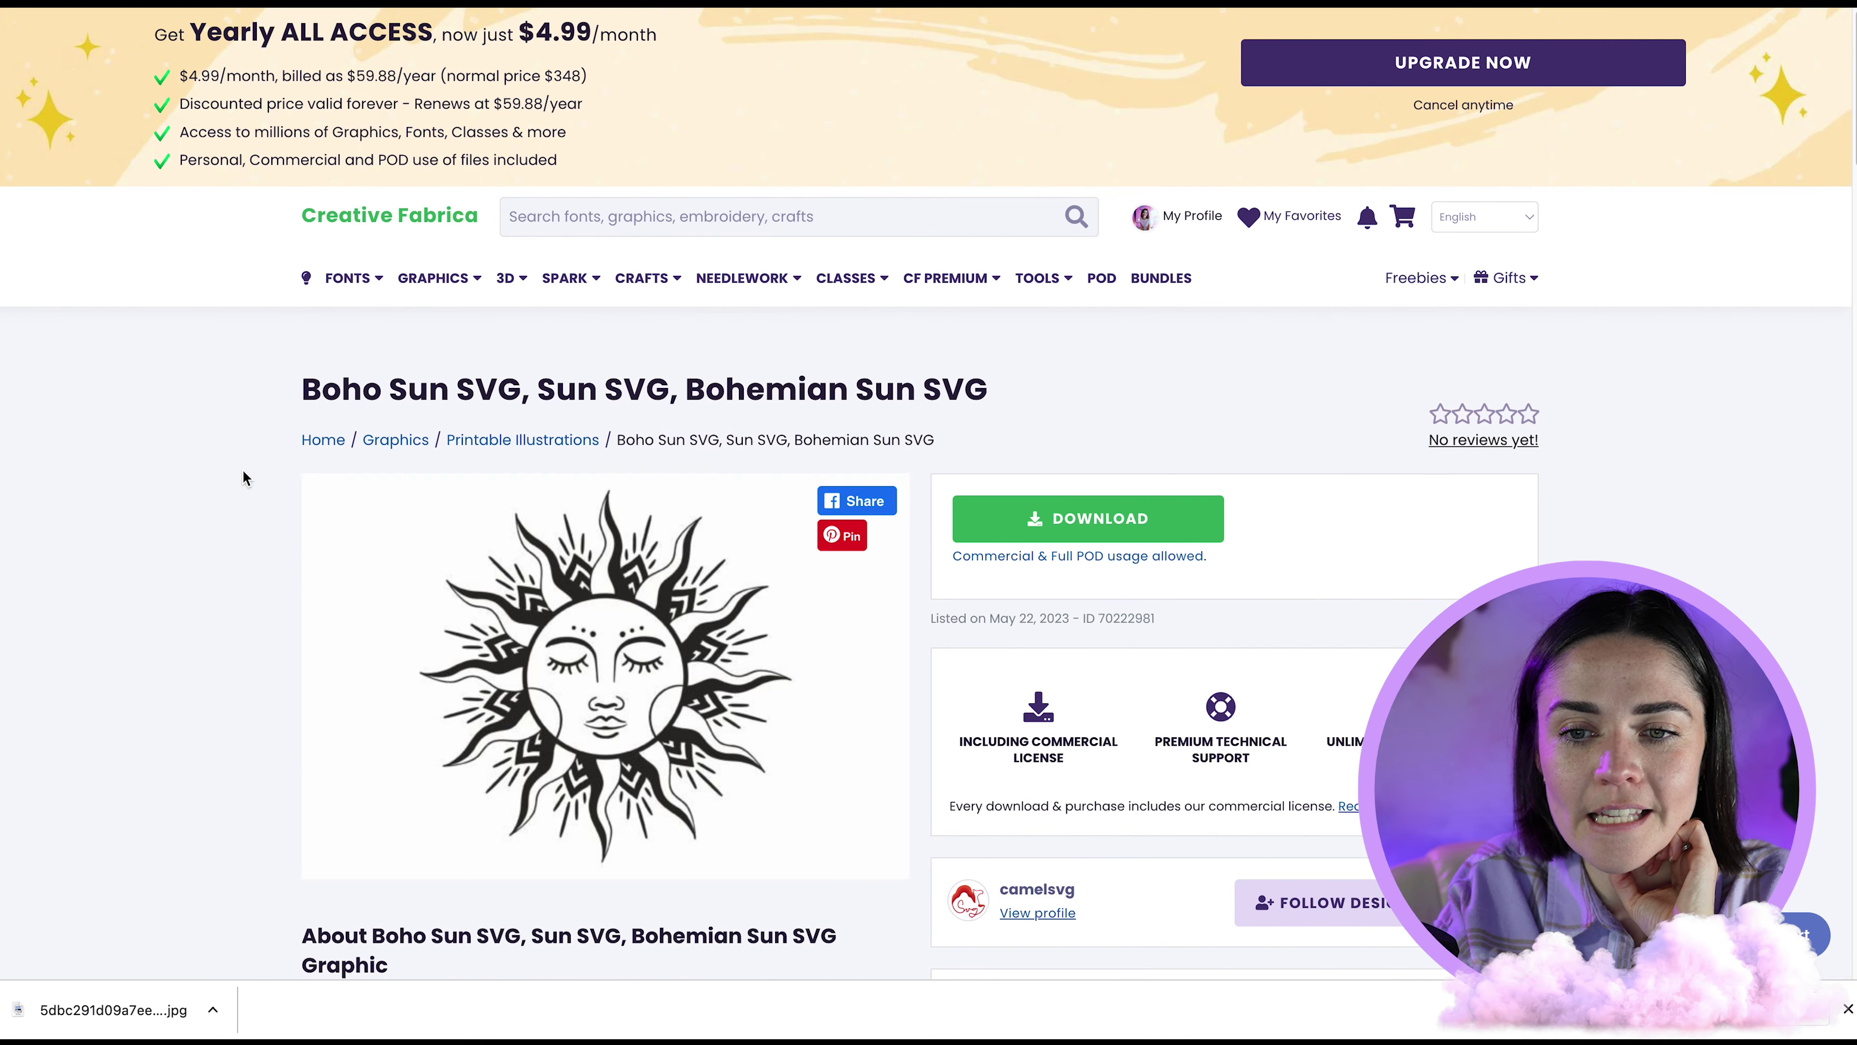
scroll(243, 473, "down", 10)
scroll(244, 472, "down", 10)
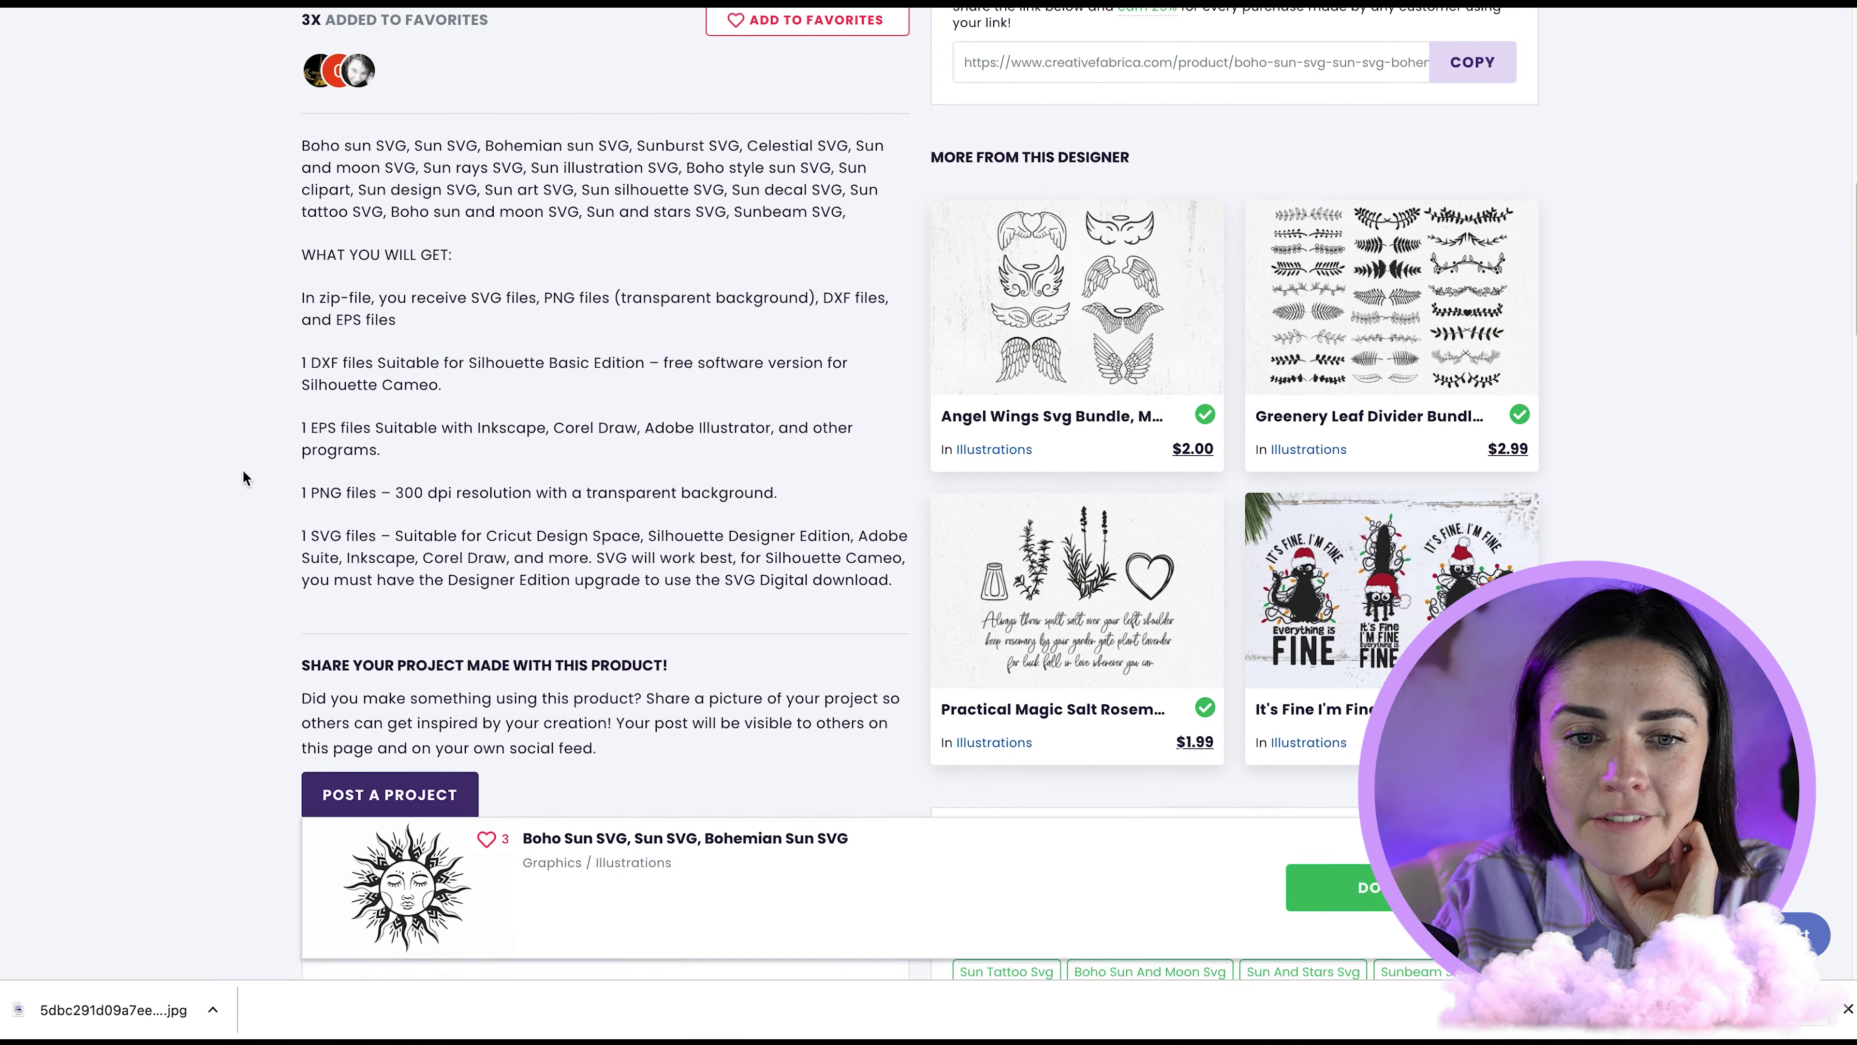
scroll(244, 472, "up", 9)
scroll(243, 471, "up", 2)
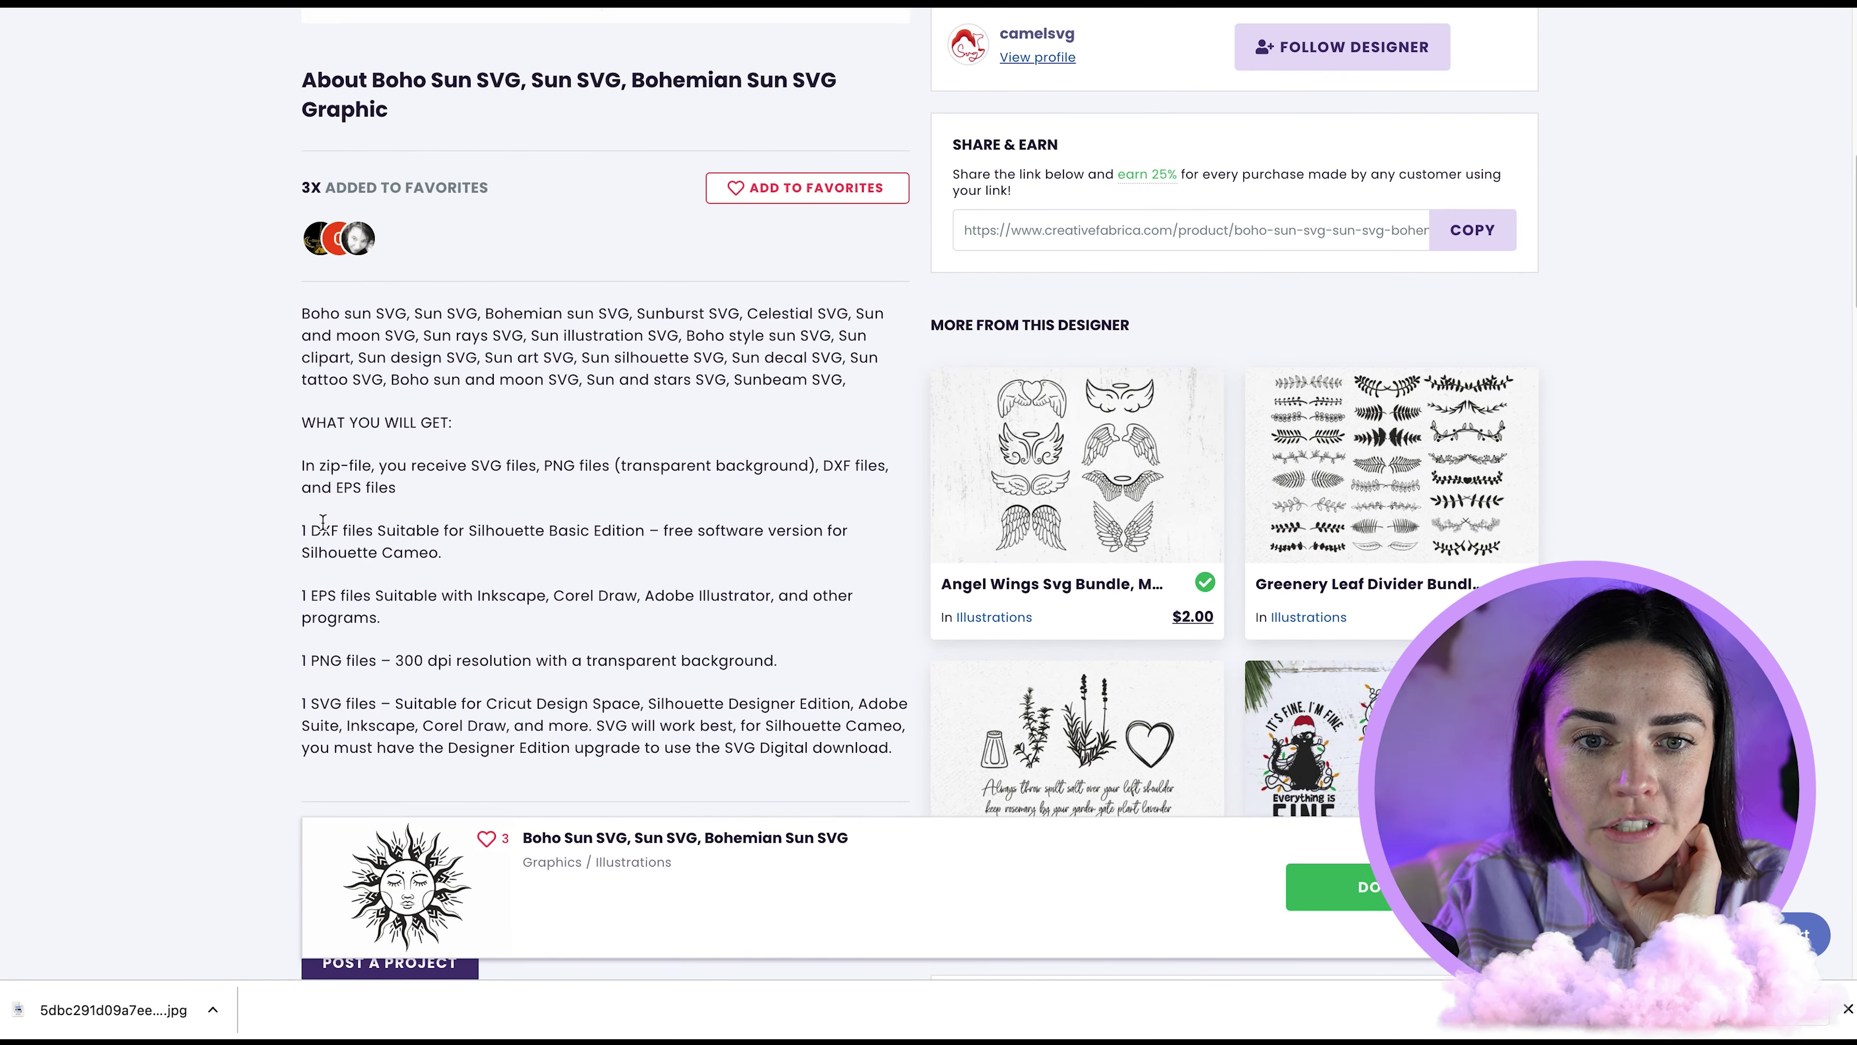
left_click_drag(470, 463, 578, 465)
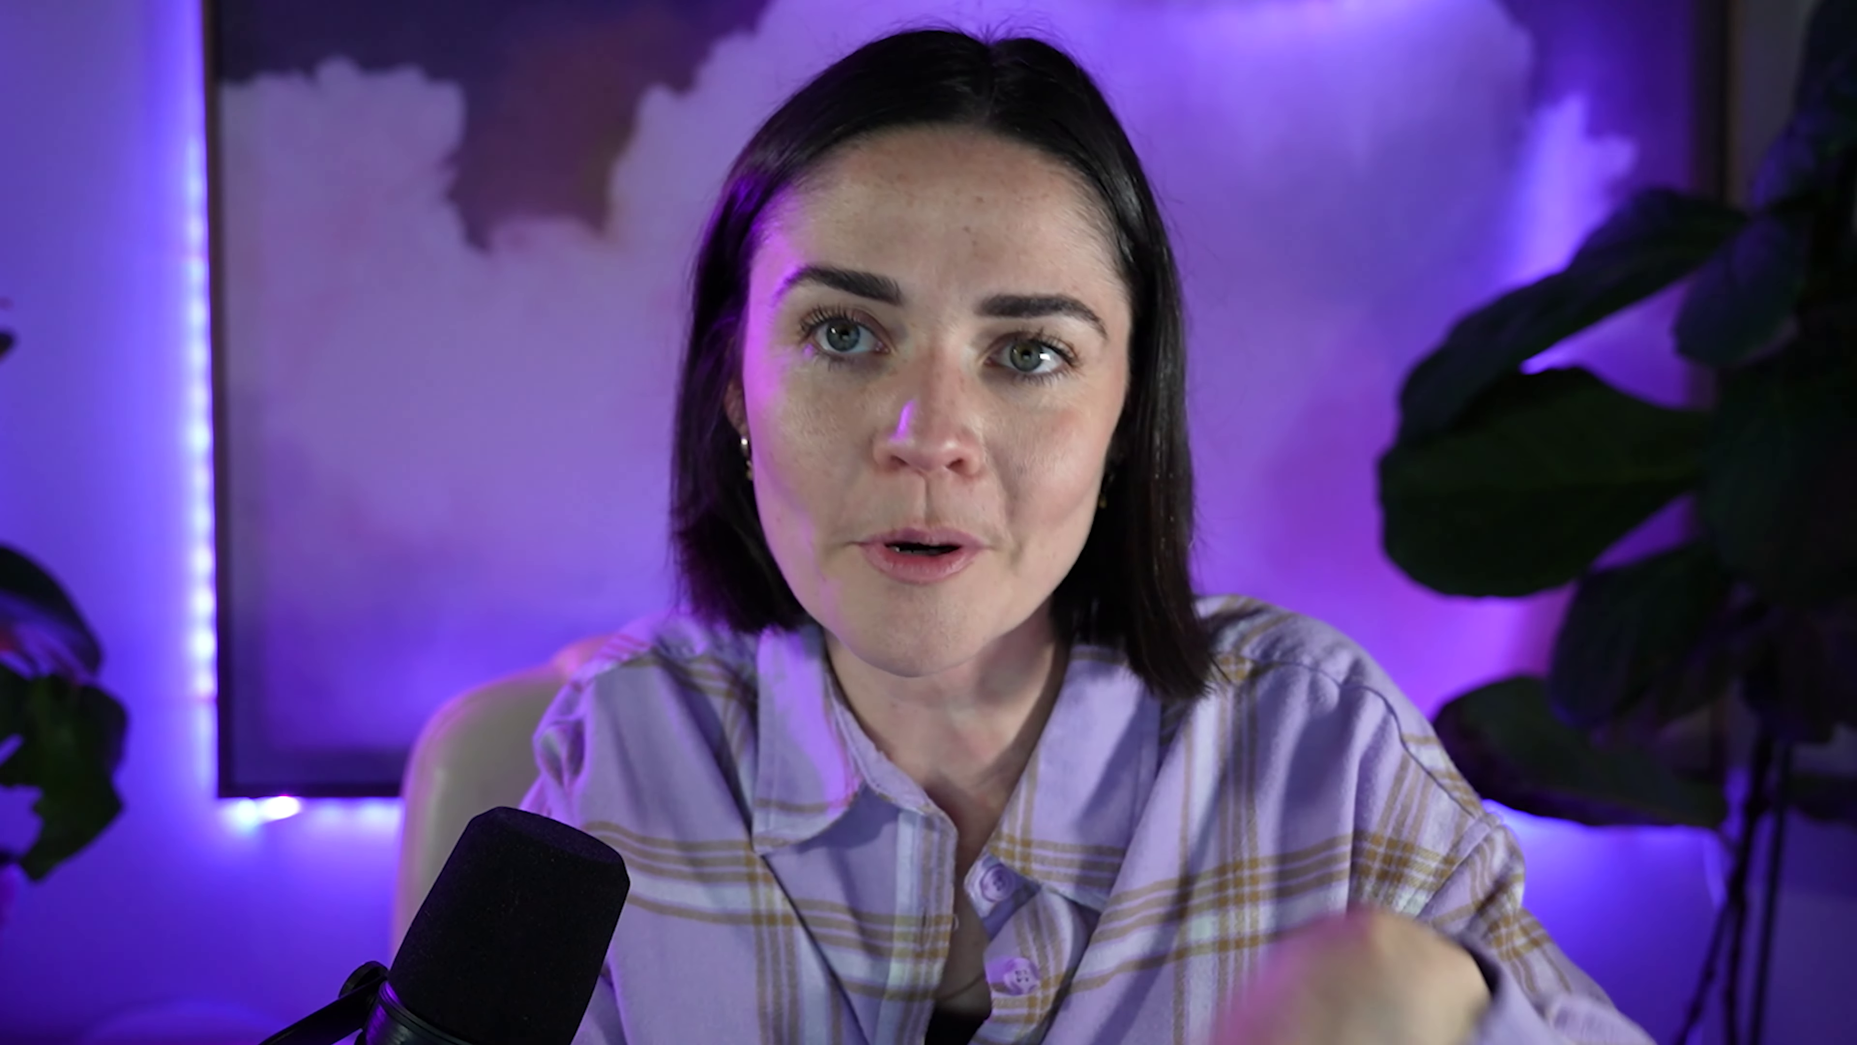